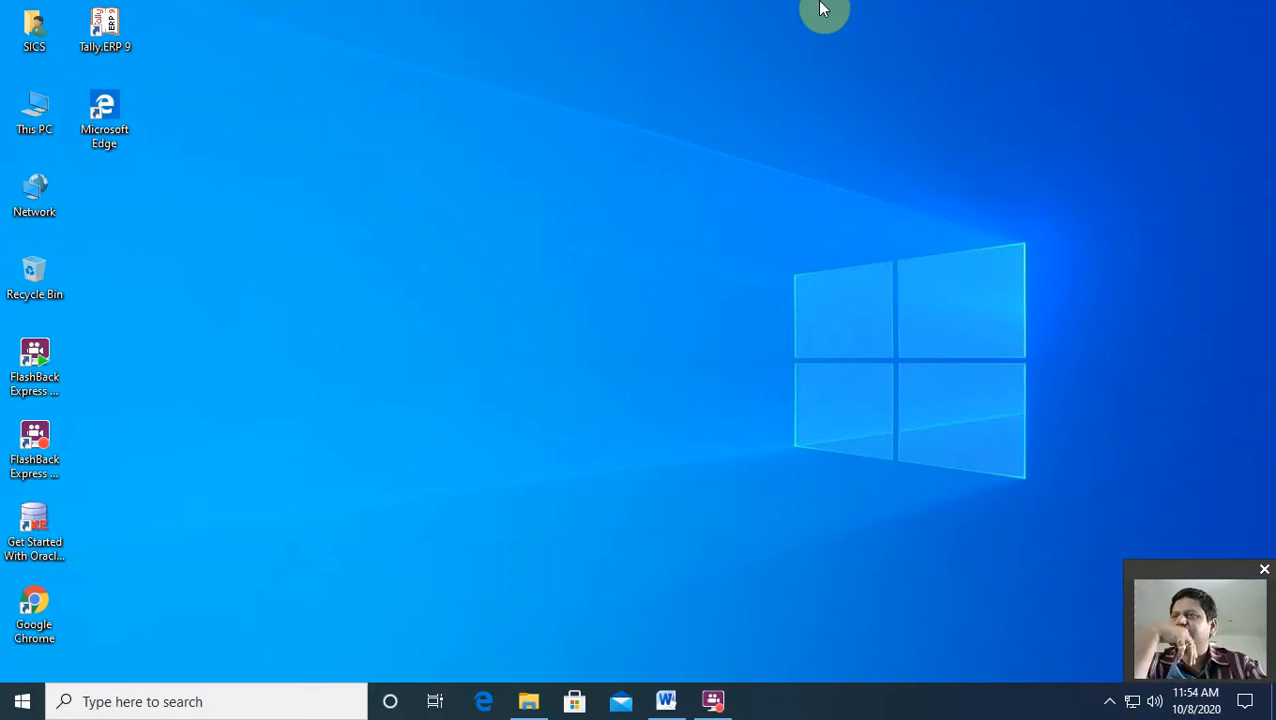
Step: Start Tally.ERP 9 and choose to work in Educational Mode
double_click(107, 22)
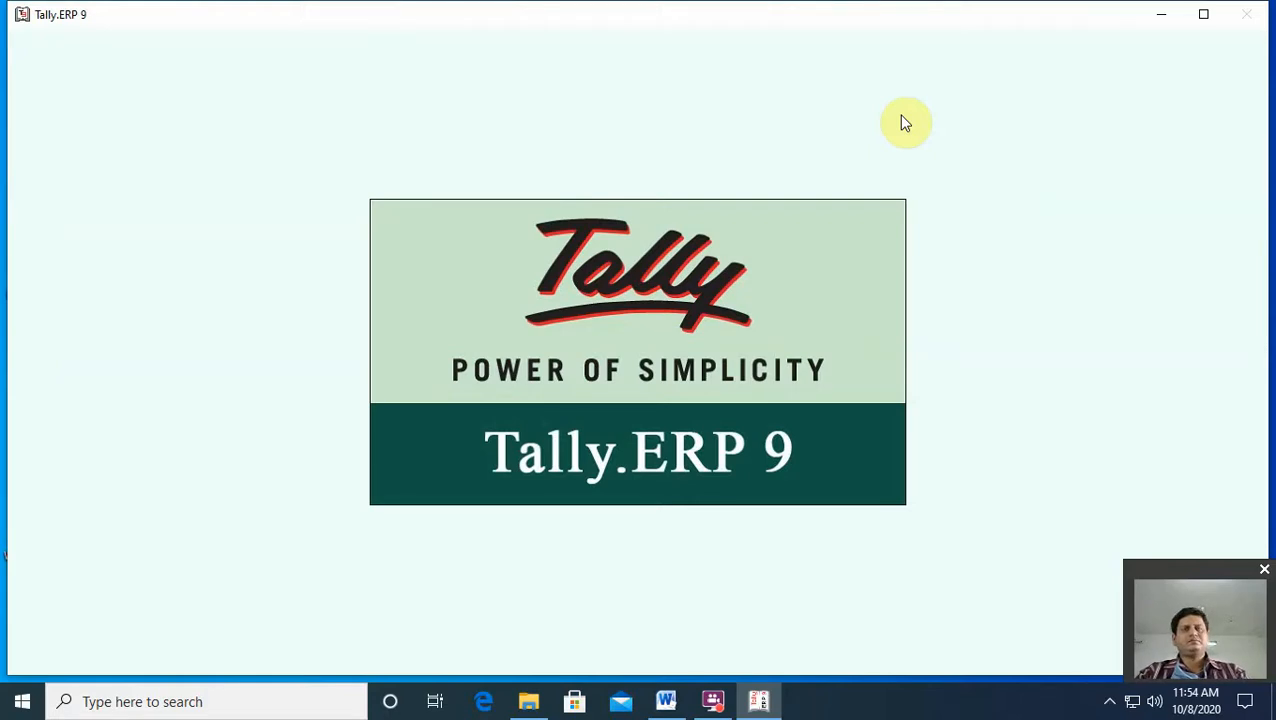
key("w")
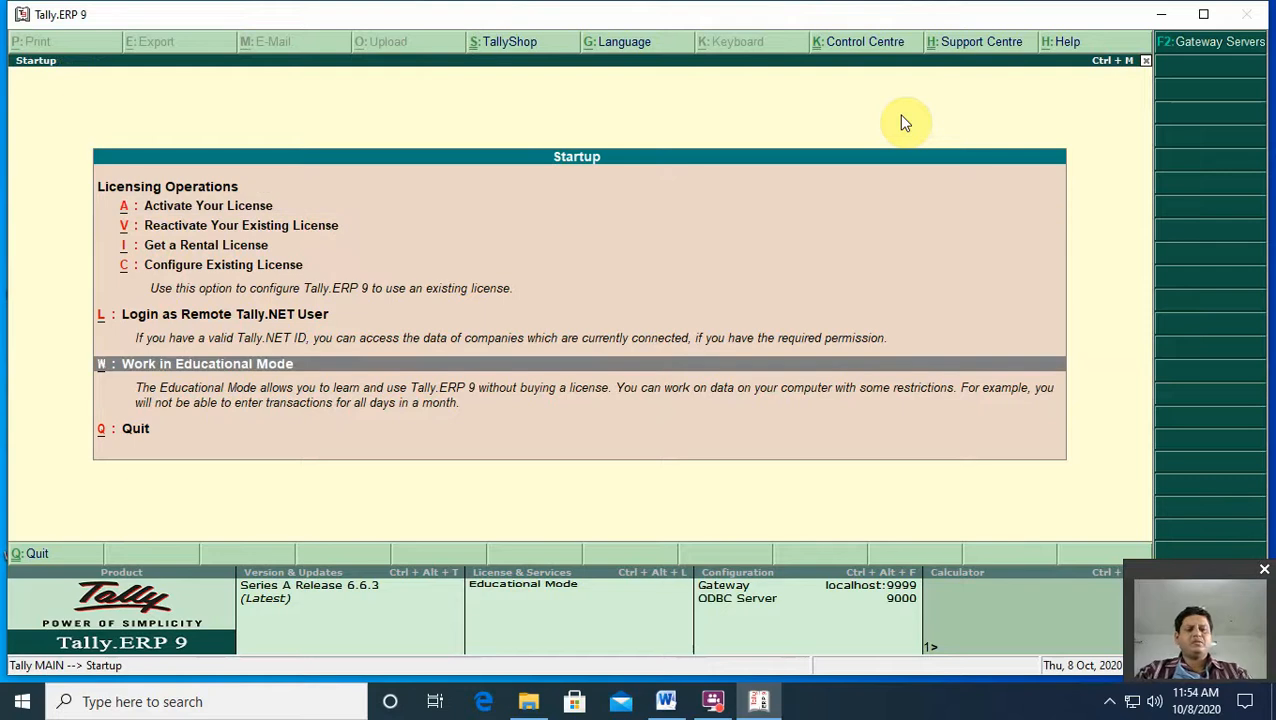
key("Return")
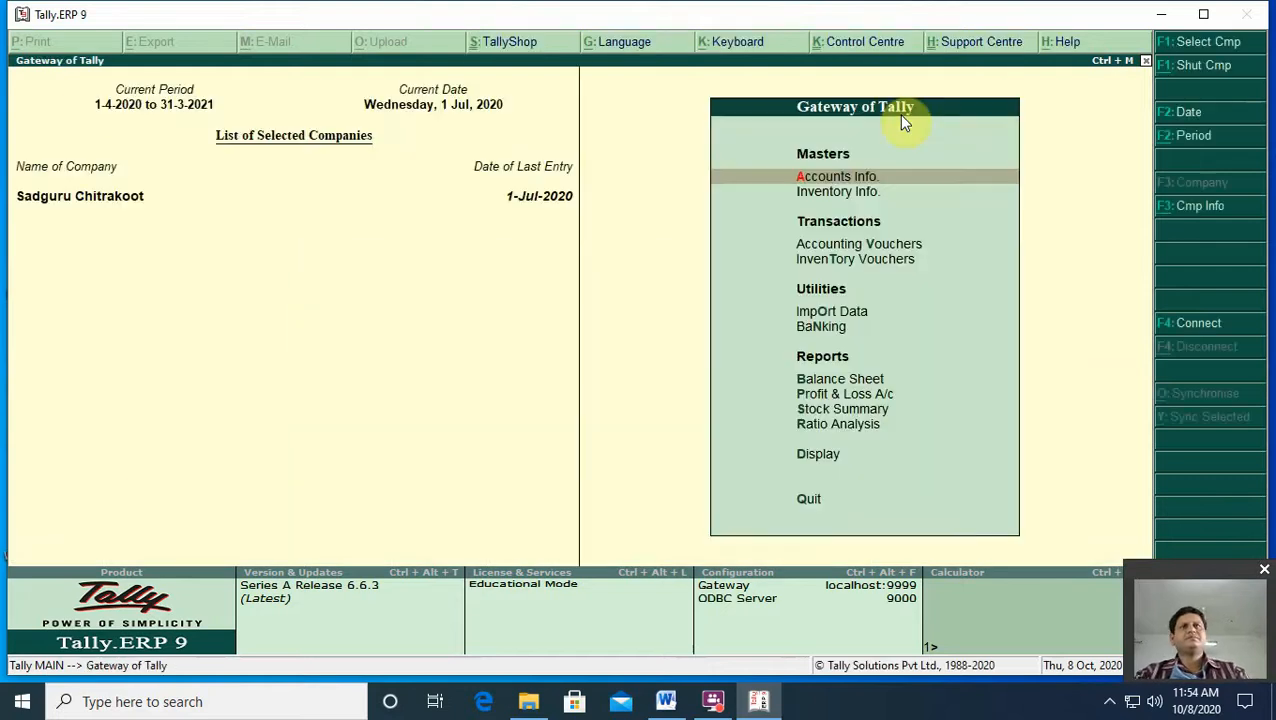
Step: Open the Day Book report from the display reports of the loaded company
key("Down")
key("Down")
key("Down")
key("Down")
key("Down")
key("Down")
key("Down")
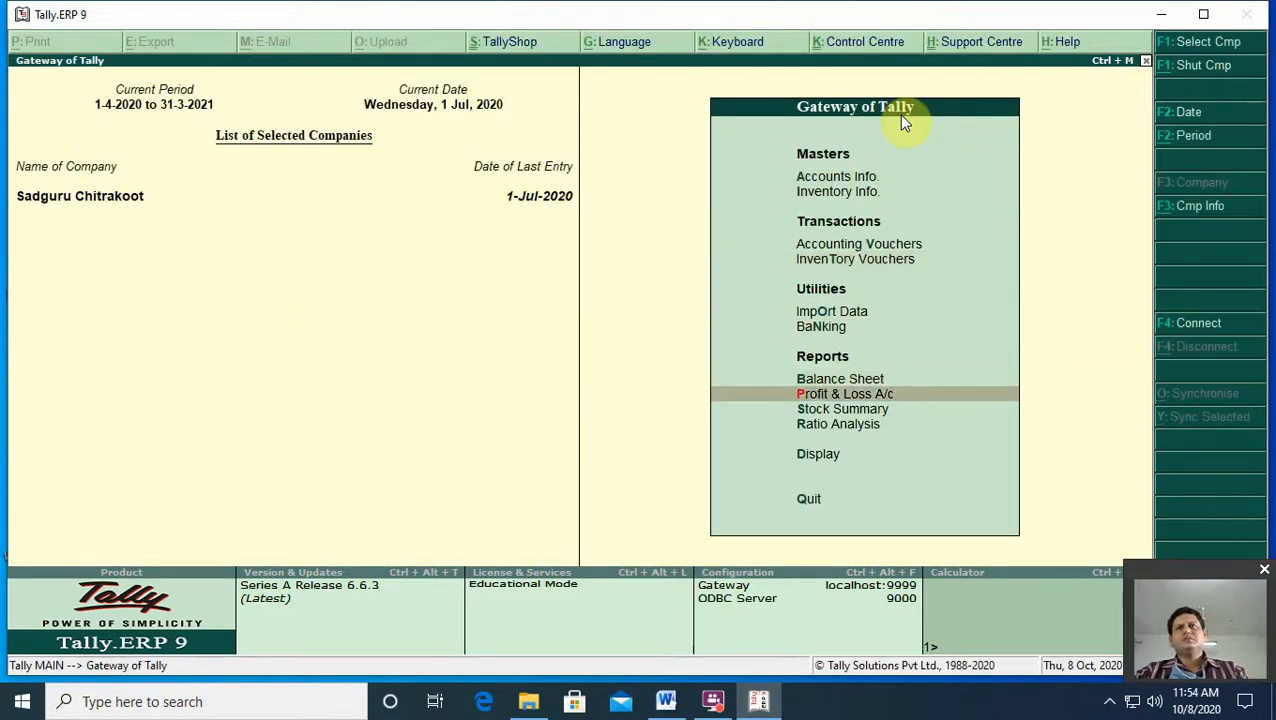
key("Up")
key("Down")
key("Down")
key("Down")
key("Down")
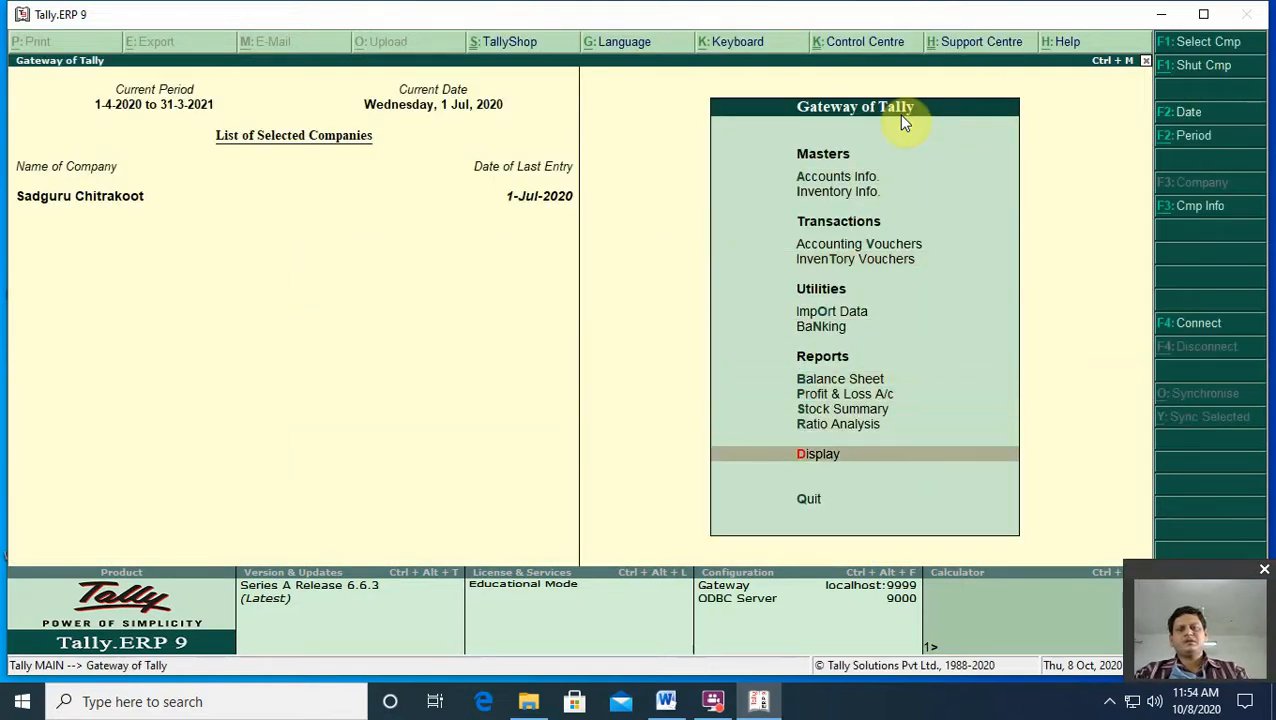
key("Return")
key("Down")
key("Return")
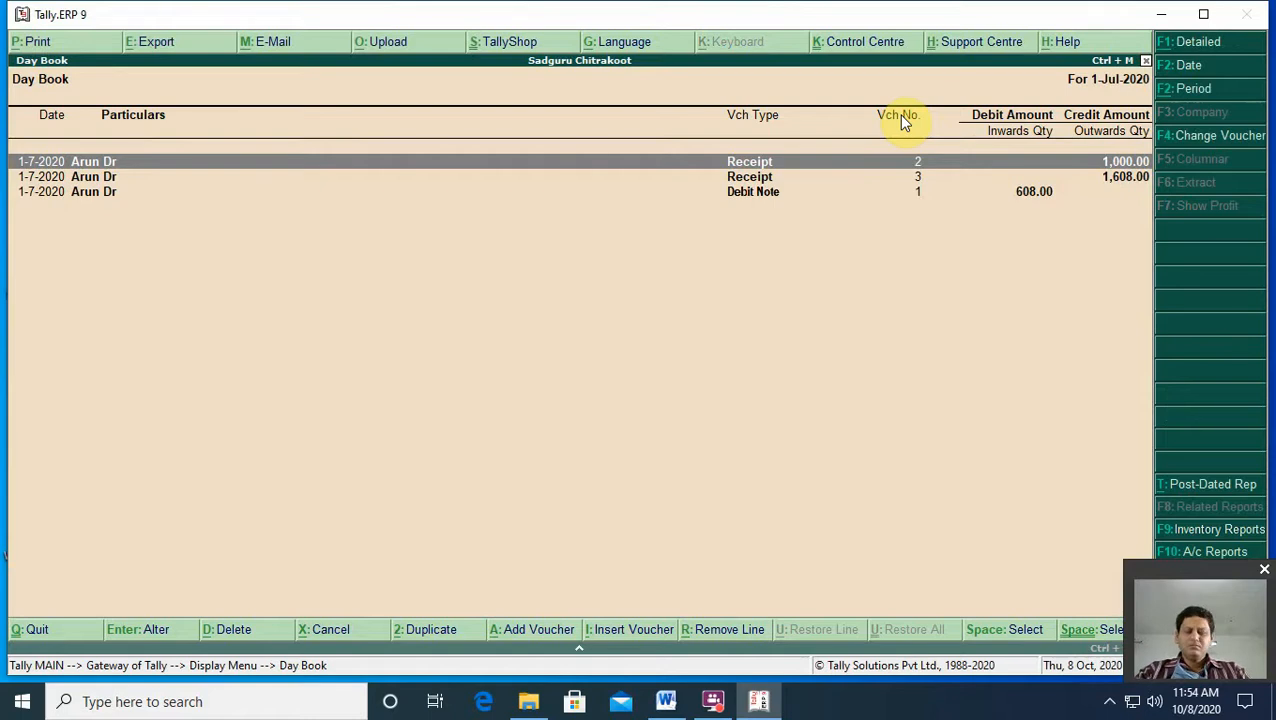
Step: Set the Day Book period from 1-4-2020 to 31-7-2020
key("alt+F2")
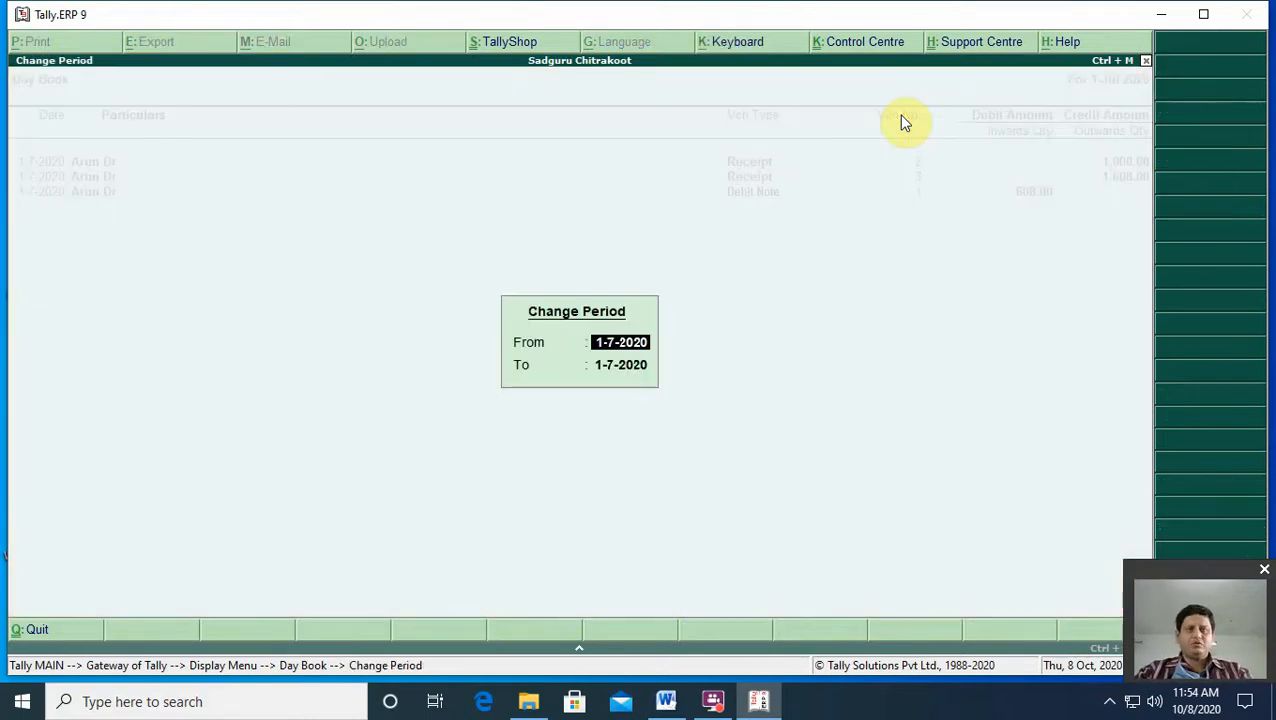
type("1-4")
key("Return")
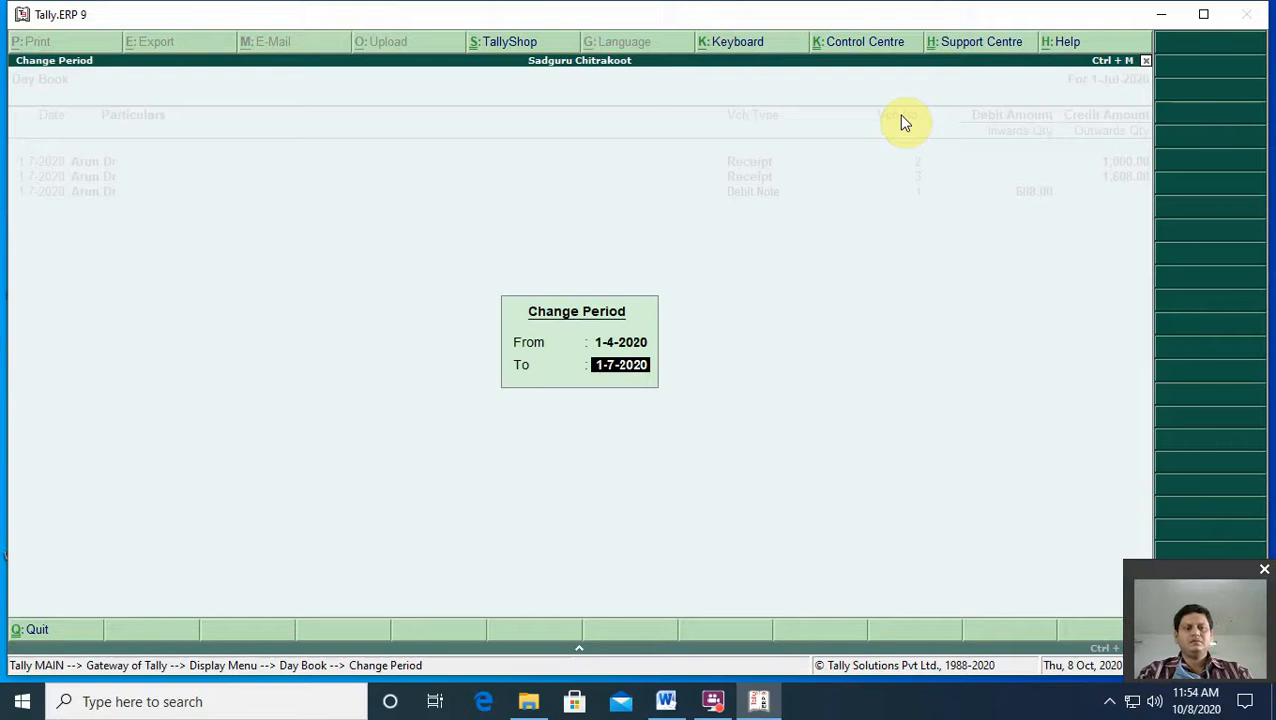
type("31-7")
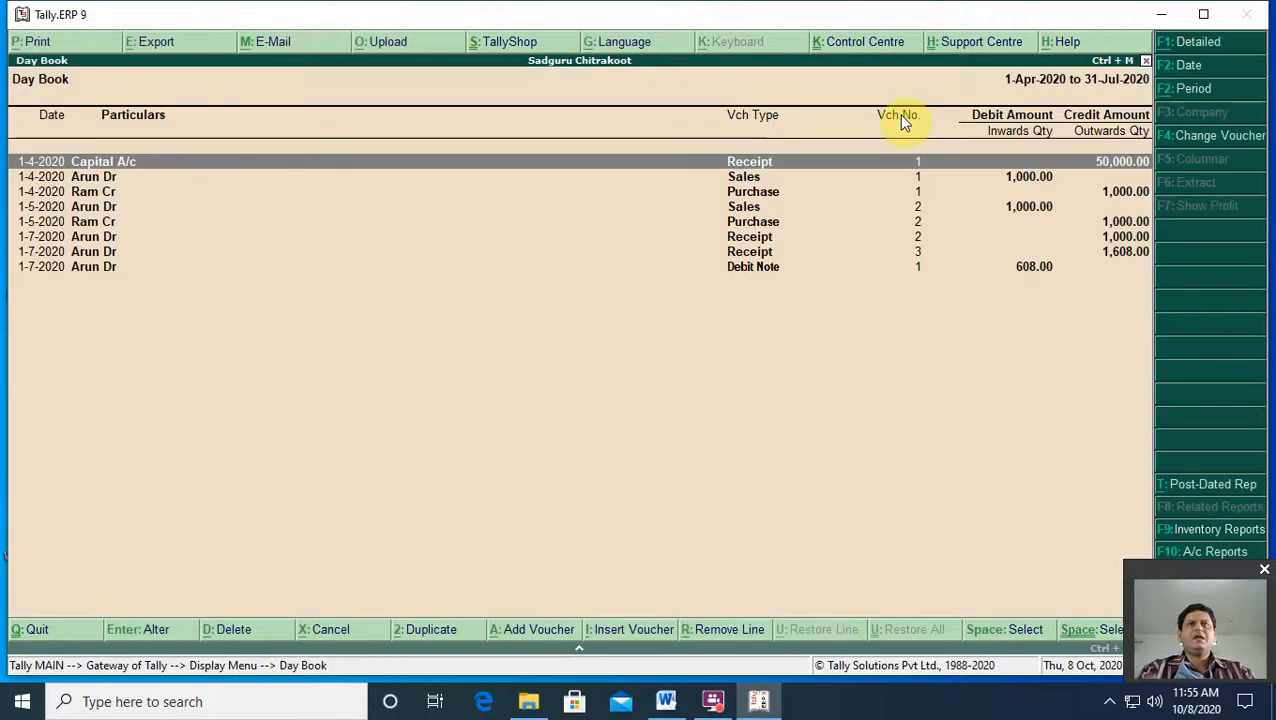
key("Return")
Step: Delete the debit note voucher dated 1-7-2020 at the end of the Day Book
key("Down")
key("Down")
key("Down")
key("Down")
key("Down")
key("Down")
key("Down")
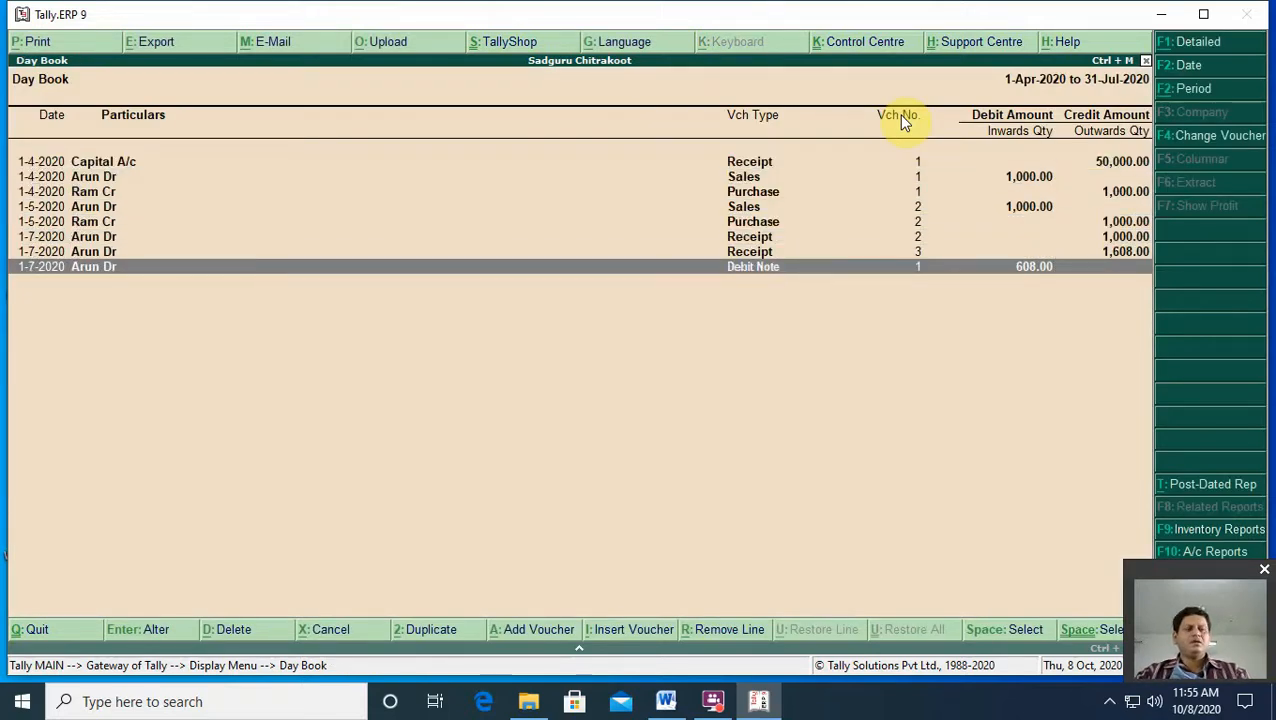
key("alt+d")
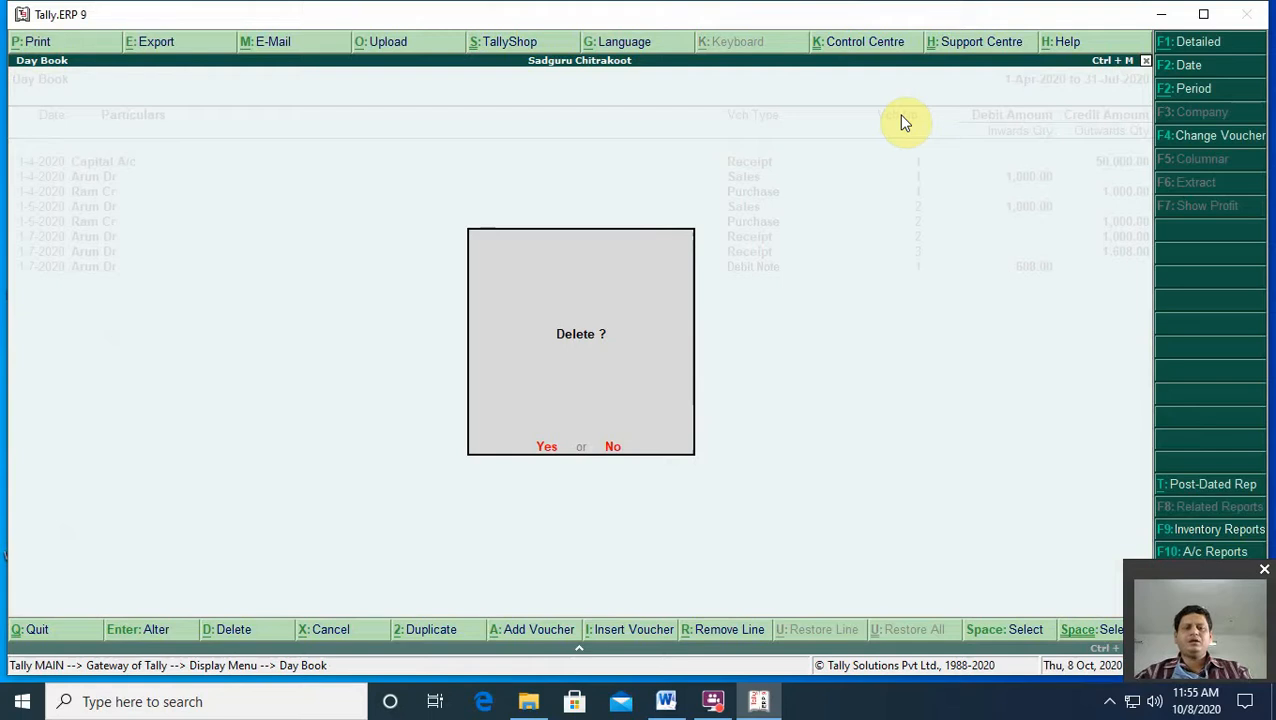
key("y")
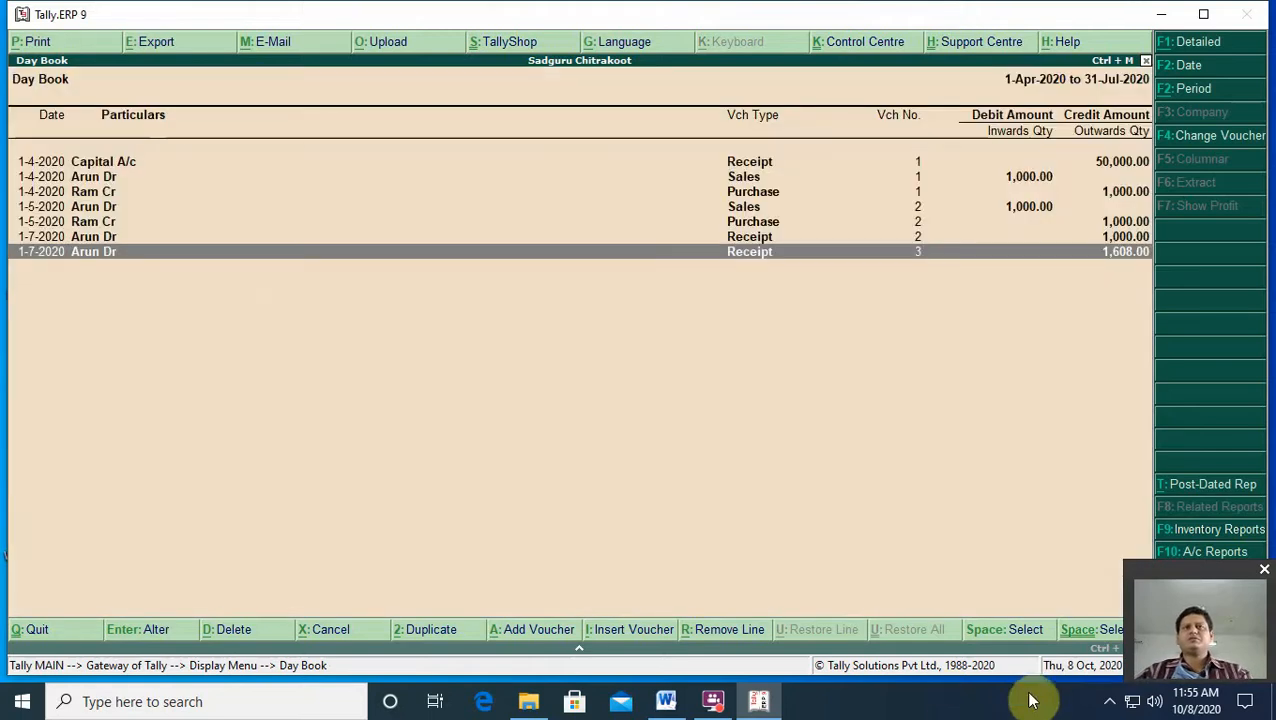
Step: Mute the computer's speakers and return to the Day Book
left_click(1153, 702)
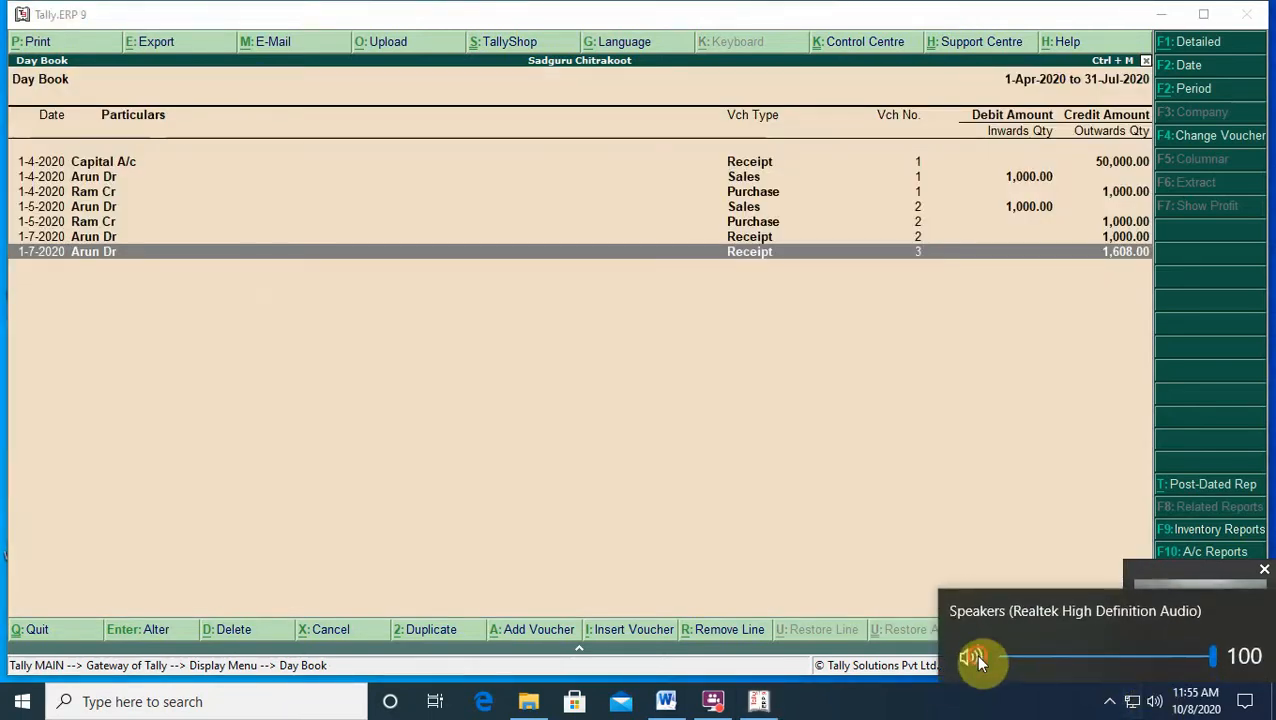
left_click(975, 654)
left_click(843, 453)
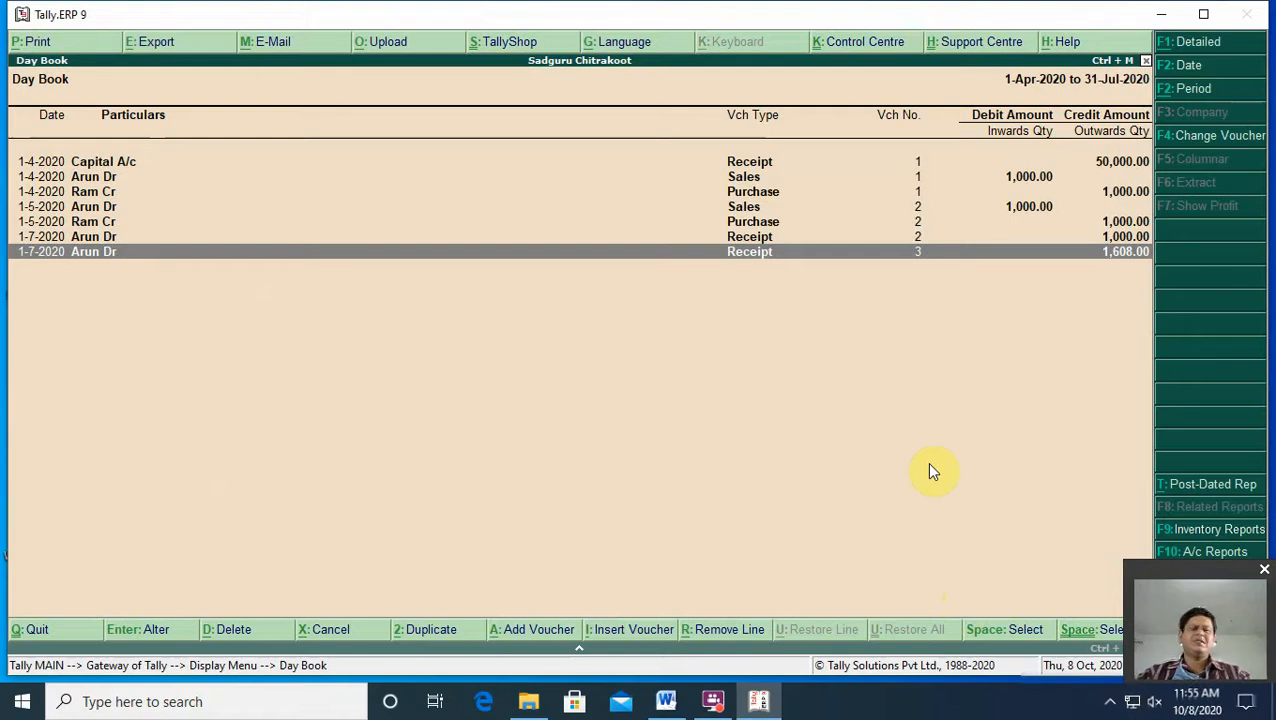
Step: Delete both receipt vouchers dated 1-7-2020 from the Day Book, starting with voucher number 3
key("alt+d")
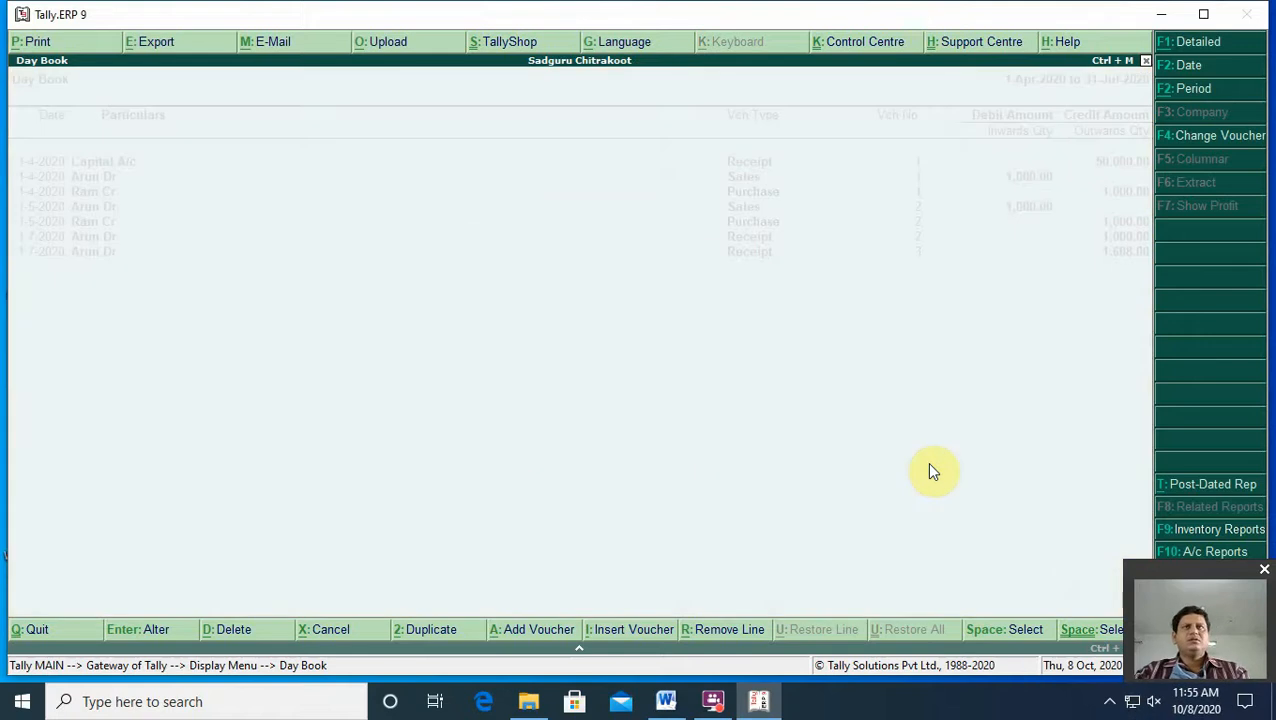
key("y")
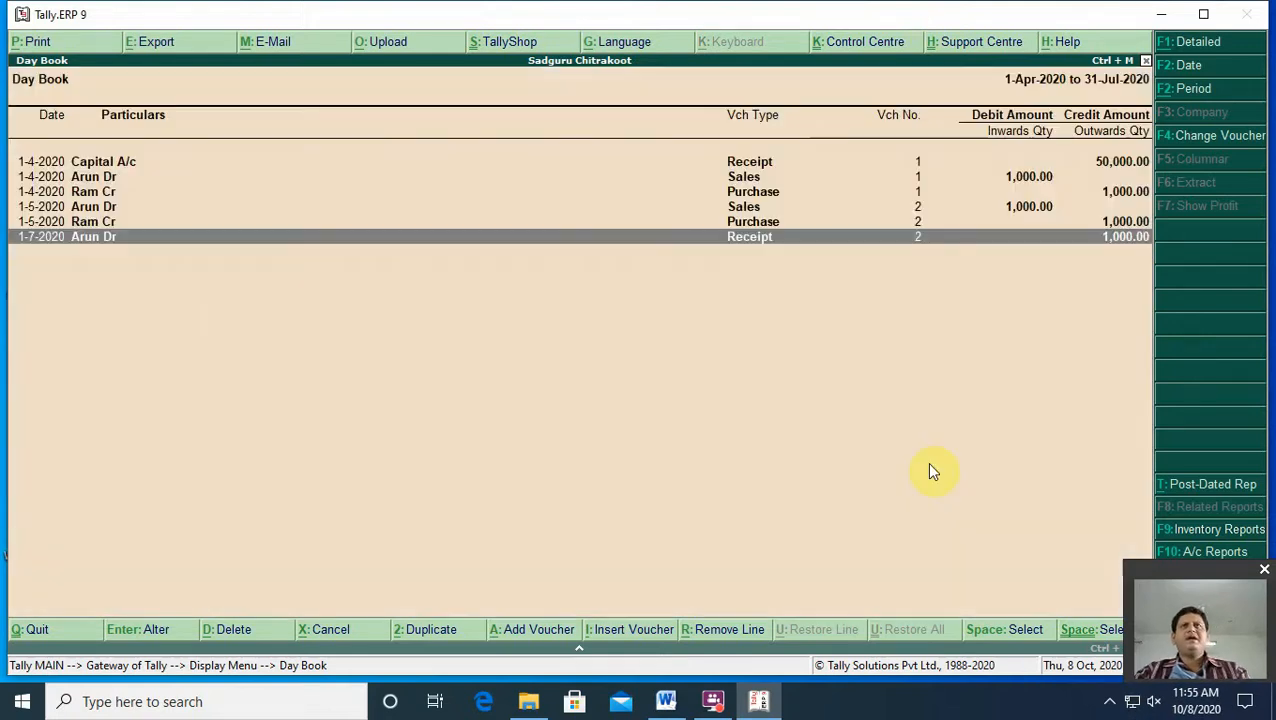
key("alt+d")
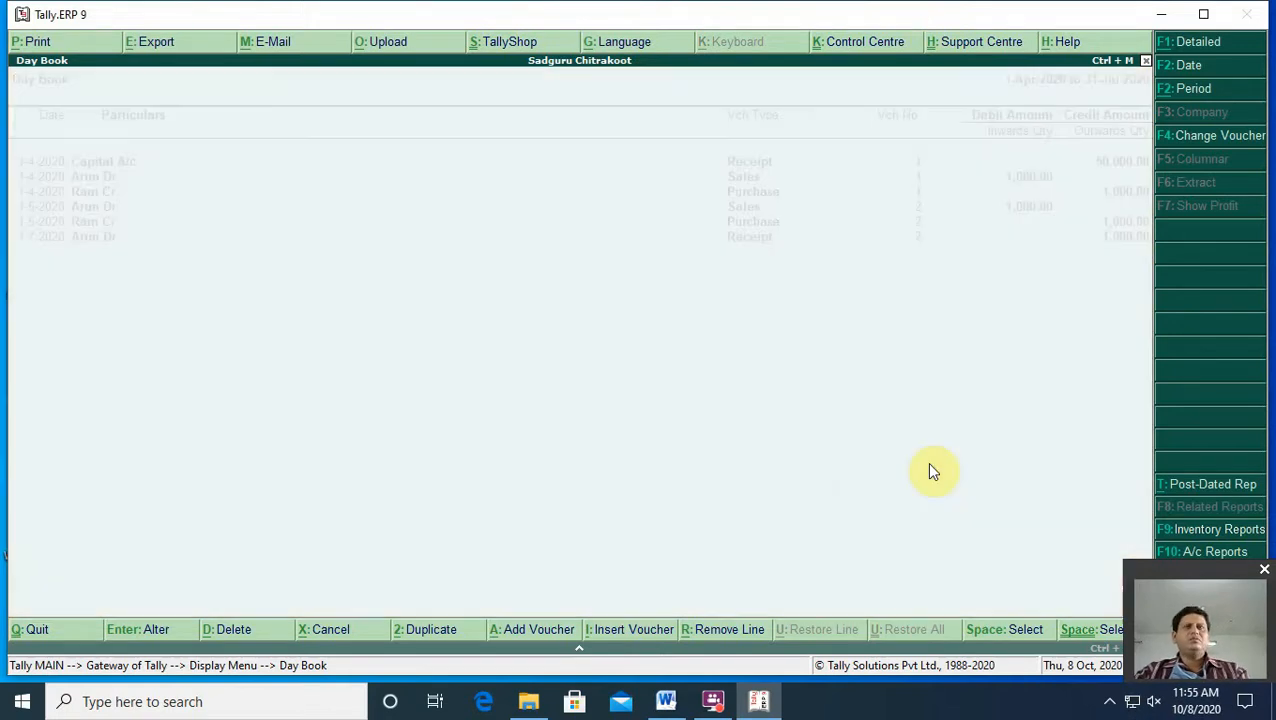
key("y")
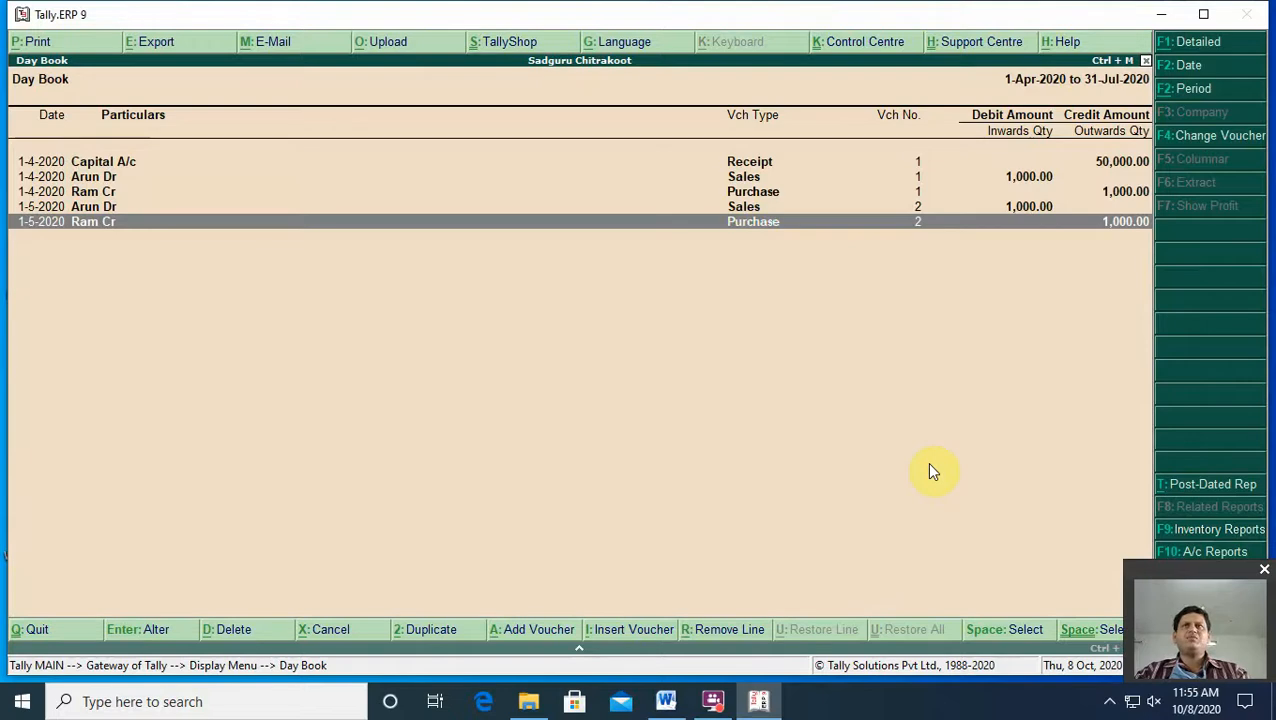
Step: Delete the purchase and sales vouchers dated 1-5-2020 from the Day Book
key("alt+d")
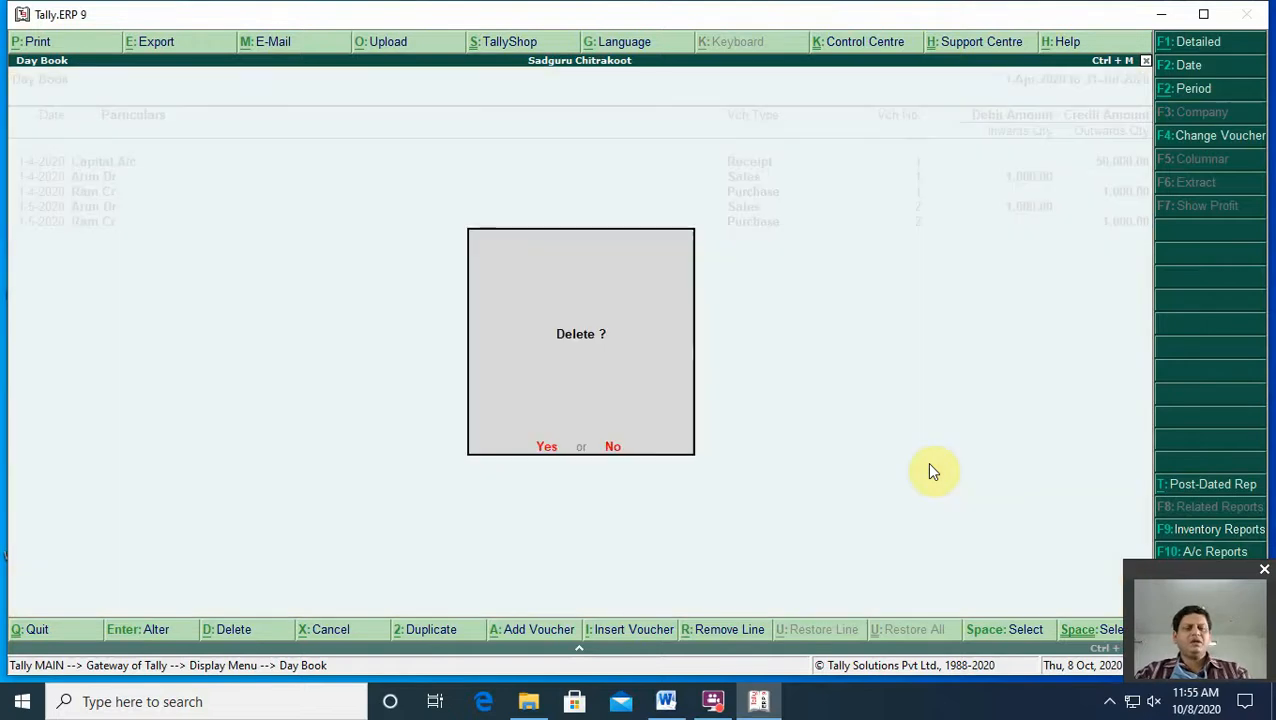
key("y")
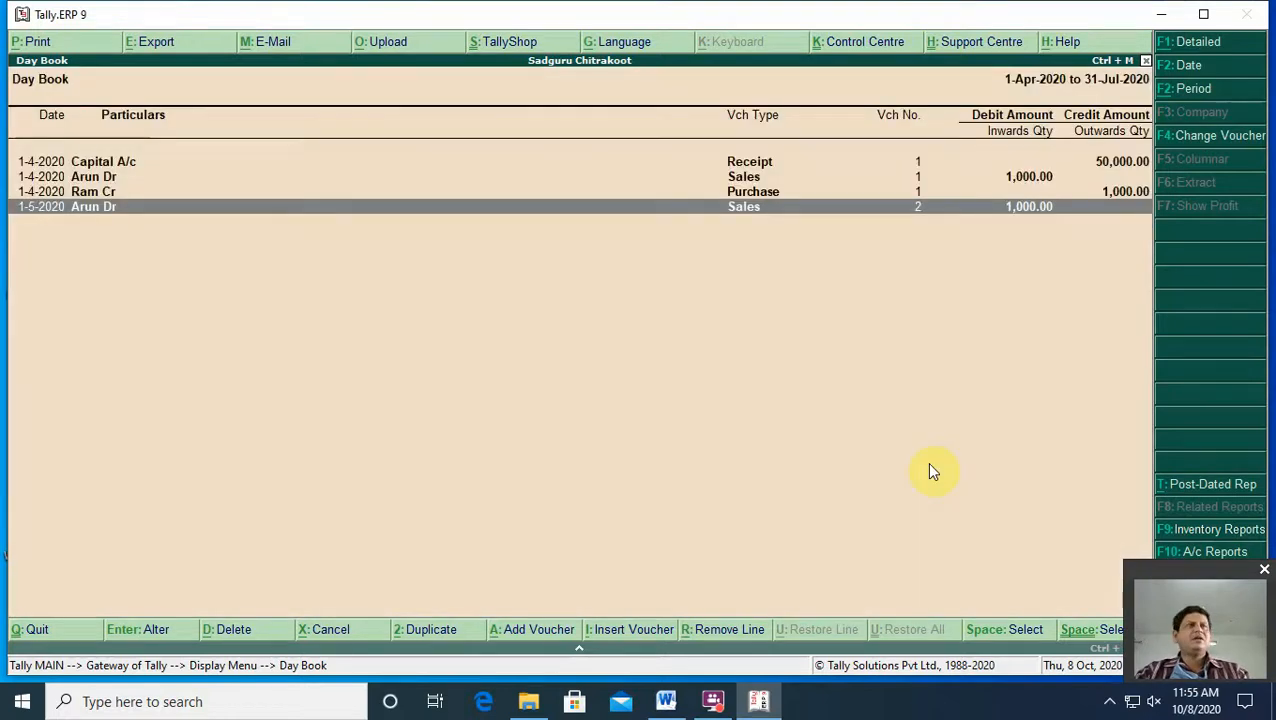
key("alt+d")
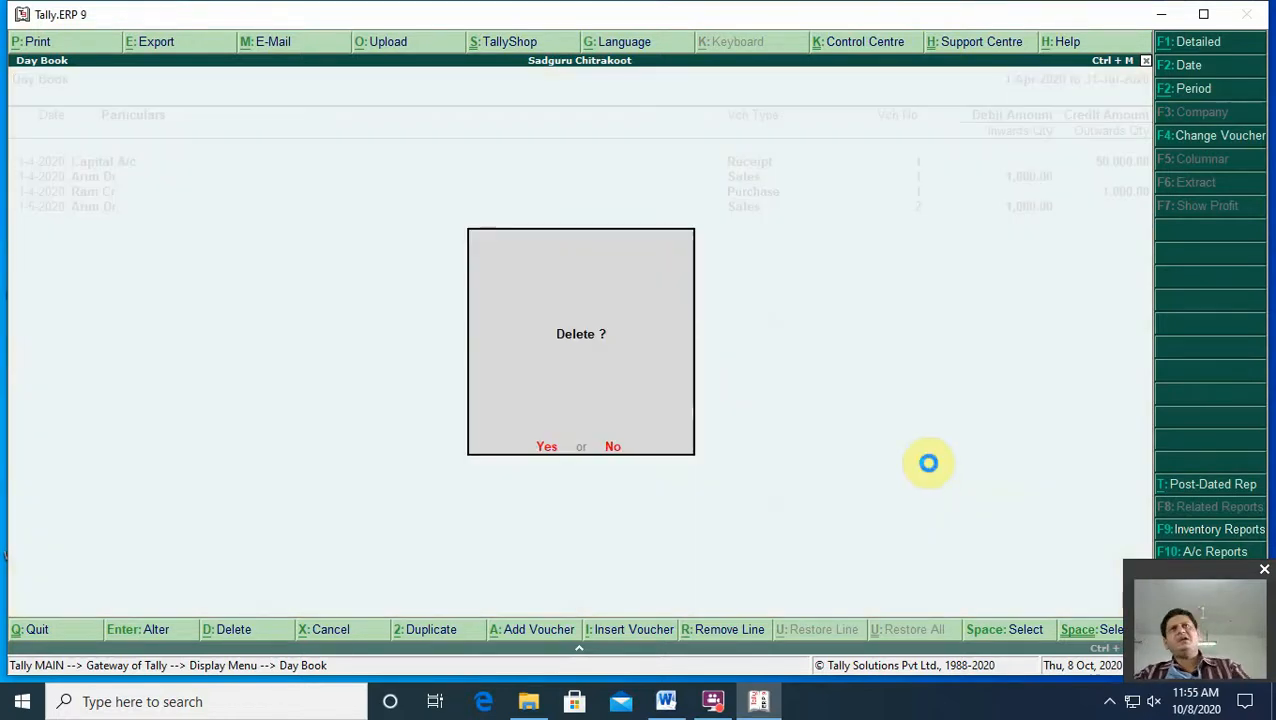
key("y")
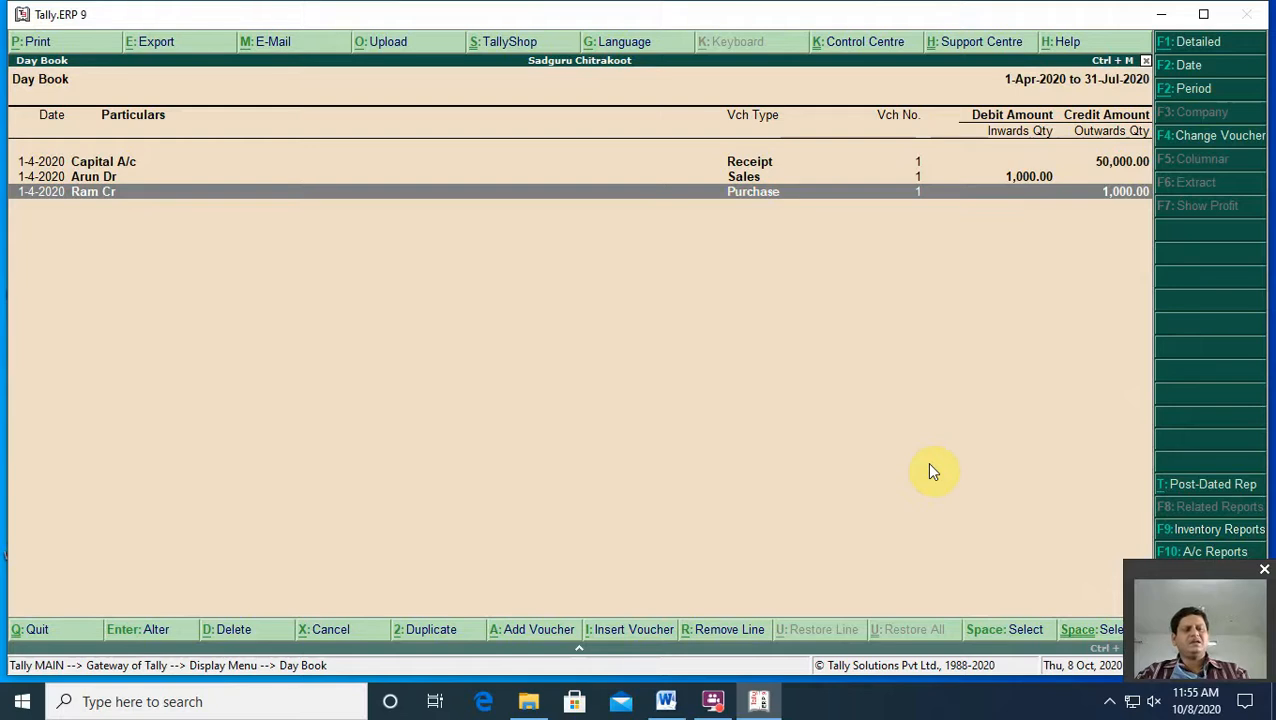
Step: Delete the purchase and sales vouchers dated 1-4-2020, leaving the capital receipt in the Day Book
key("alt+d")
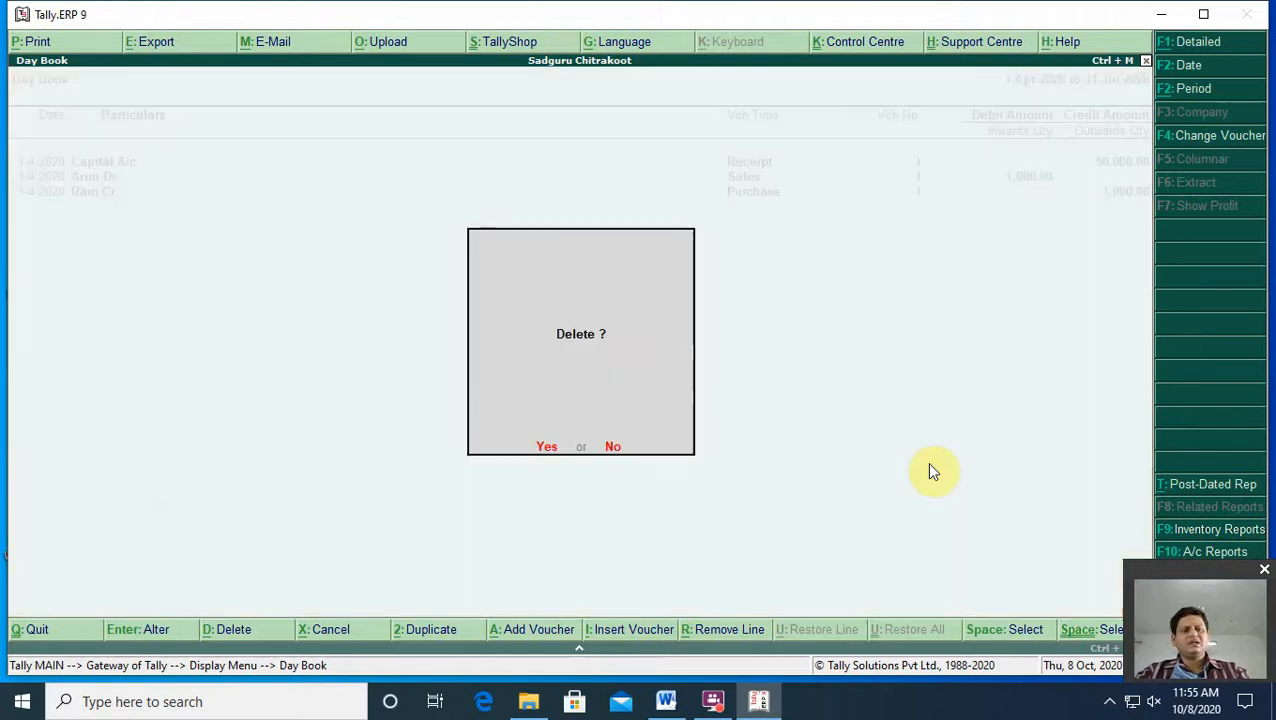
key("y")
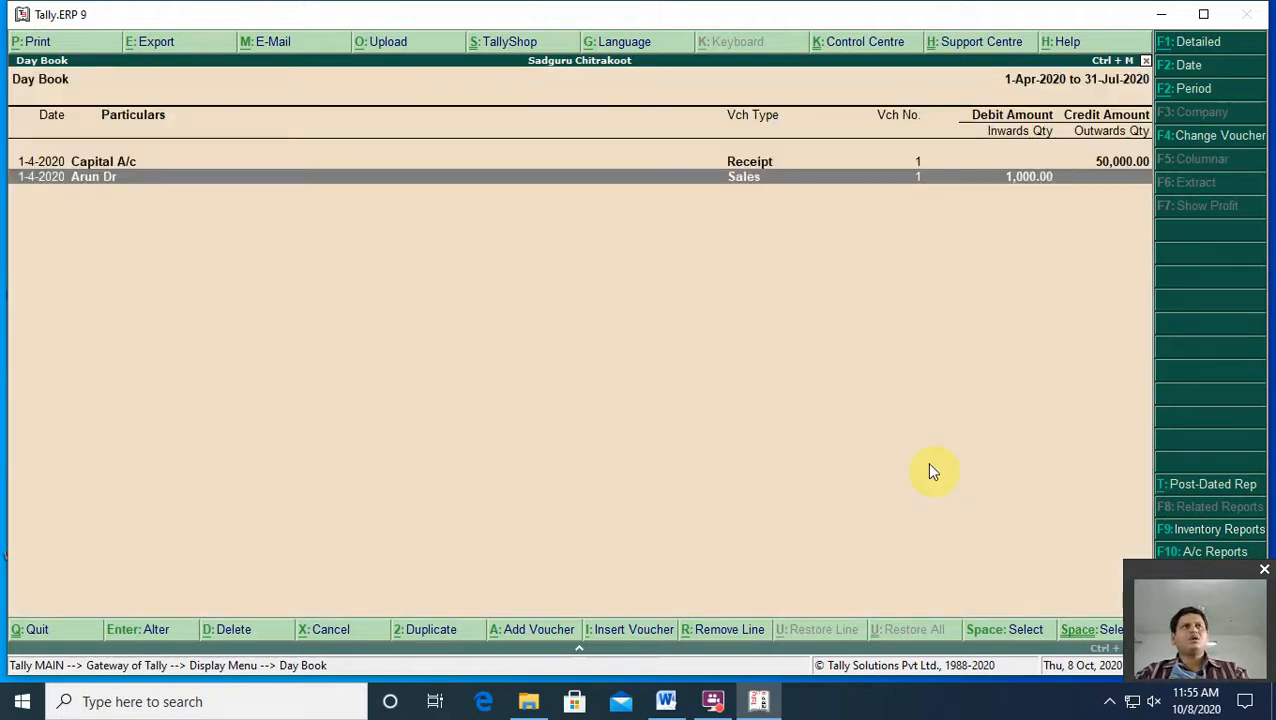
key("alt+d")
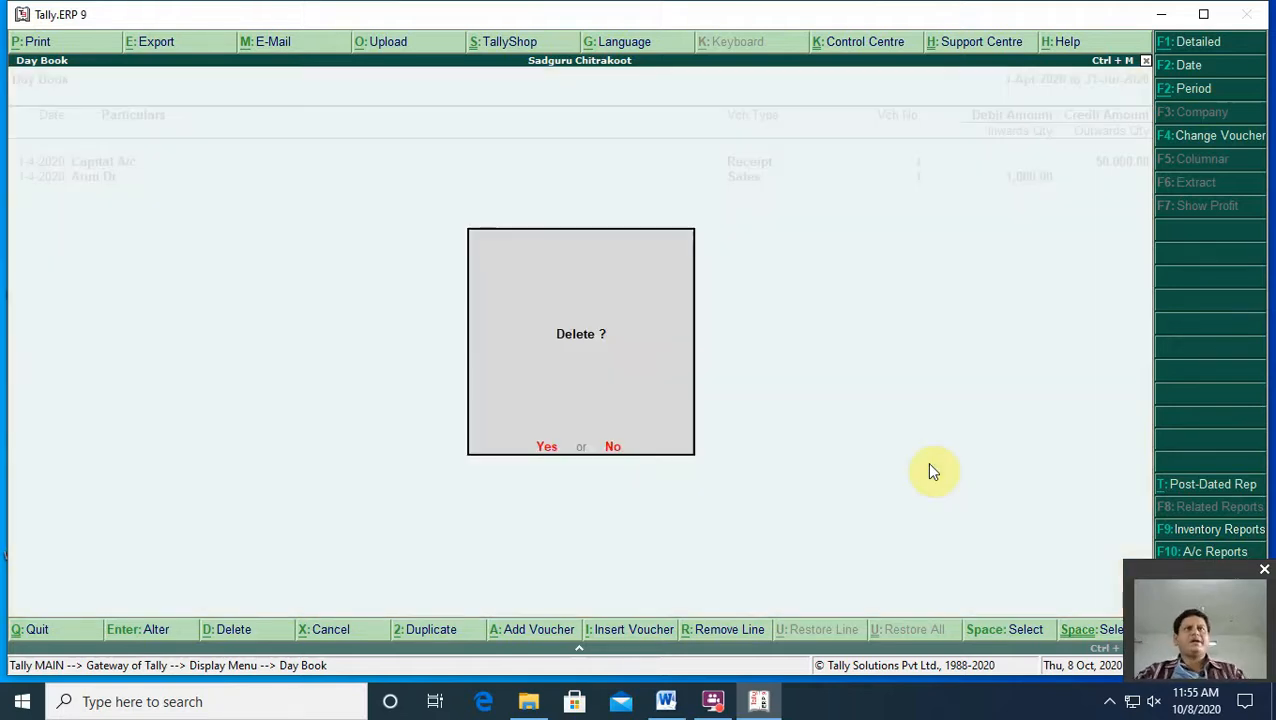
key("y")
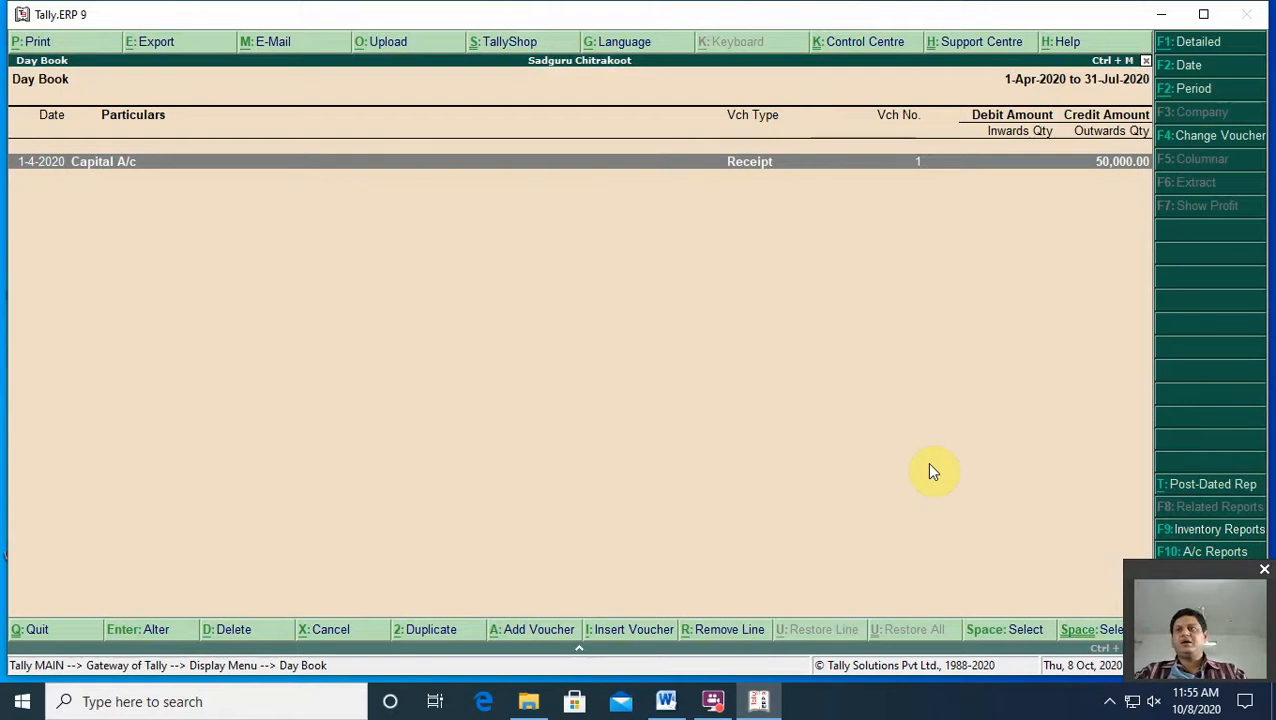
Step: Leave the Day Book for the Gateway of Tally and open the company's Accounting Features
key("Escape")
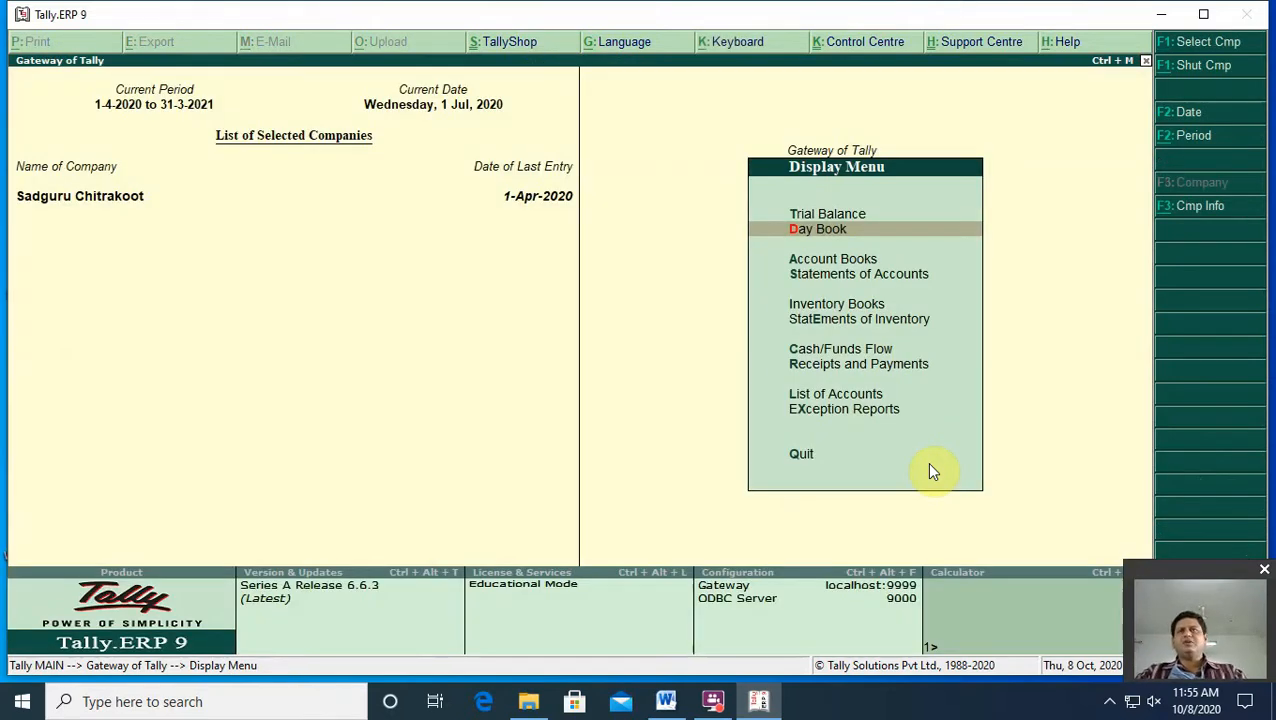
key("Escape")
key("Up")
key("Up")
key("Up")
key("Up")
key("Up")
key("Up")
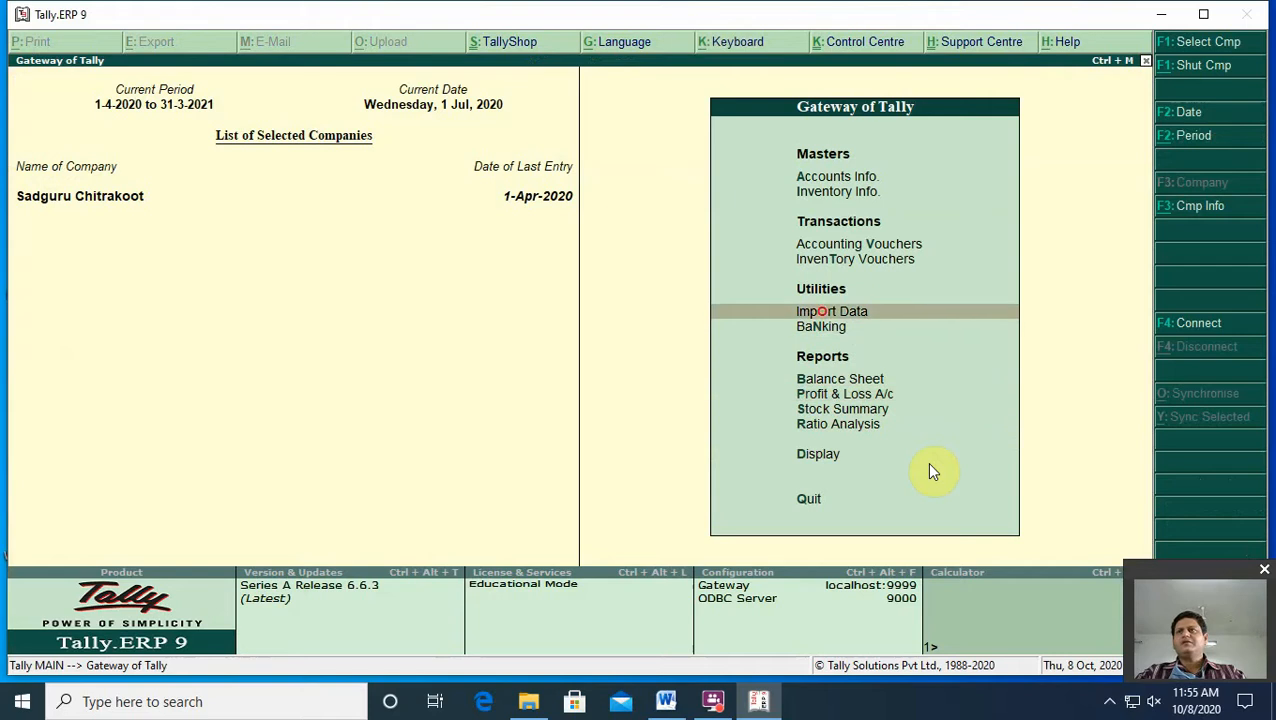
key("Up")
key("Up")
key("Up")
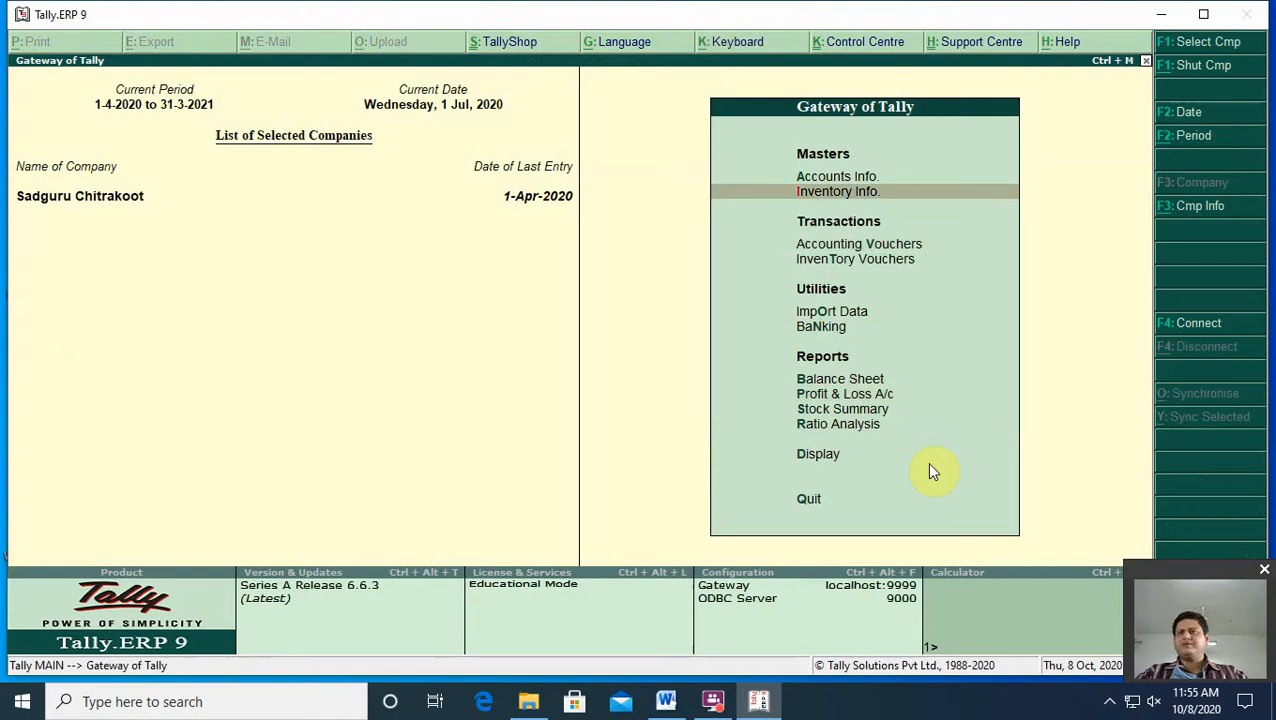
key("F11")
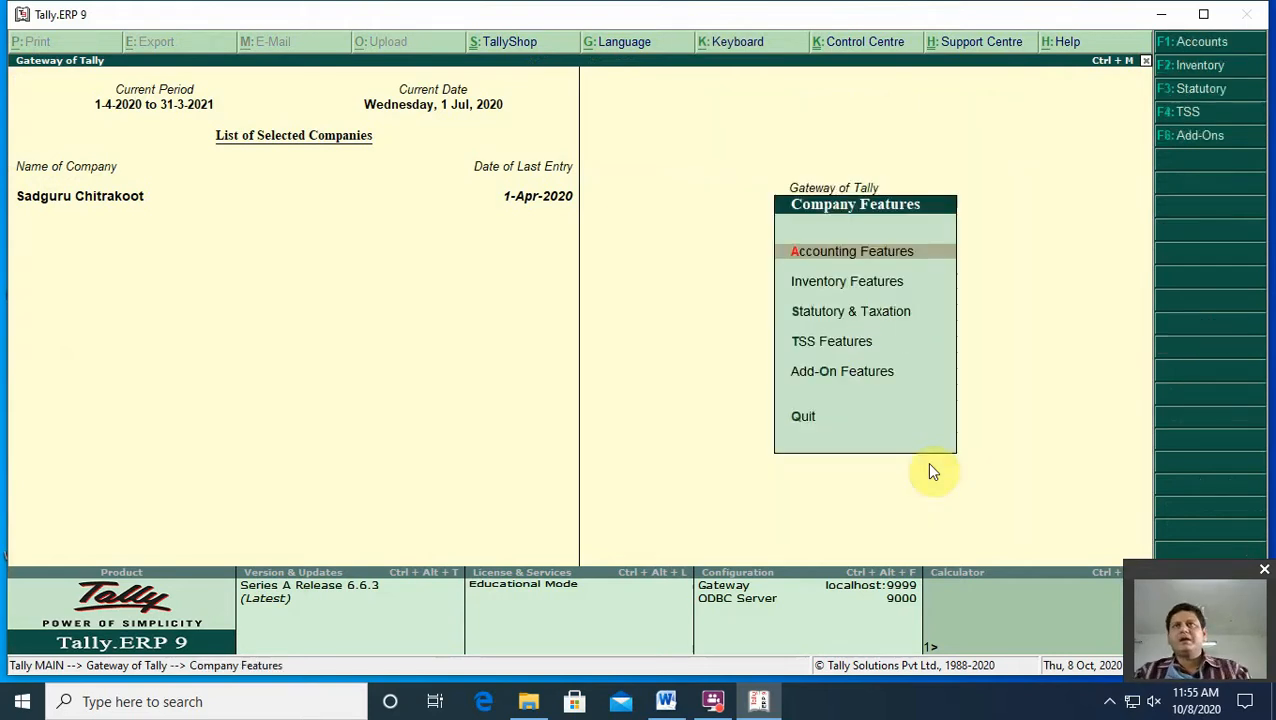
key("Return")
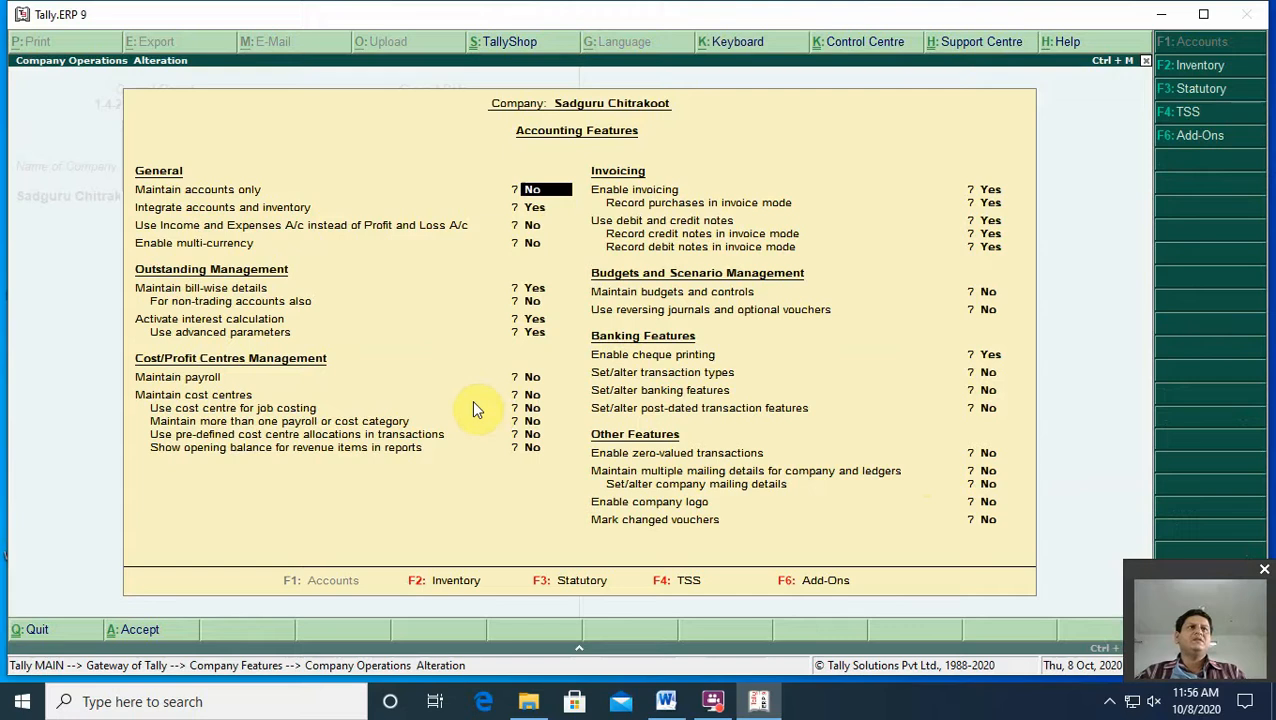
Step: Review the company's accounting features down to the advanced interest parameters, leaving for the Gateway of Tally without saving
key("Return")
key("Return")
key("Return")
key("Return")
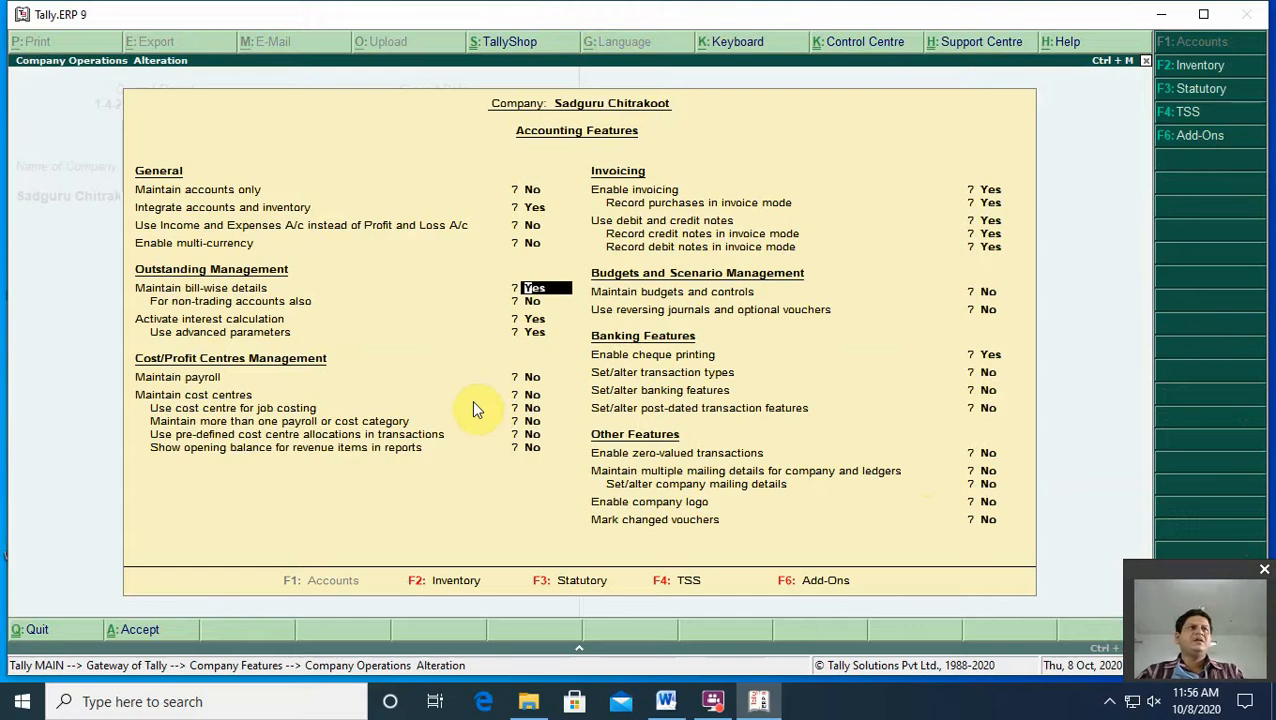
key("Return")
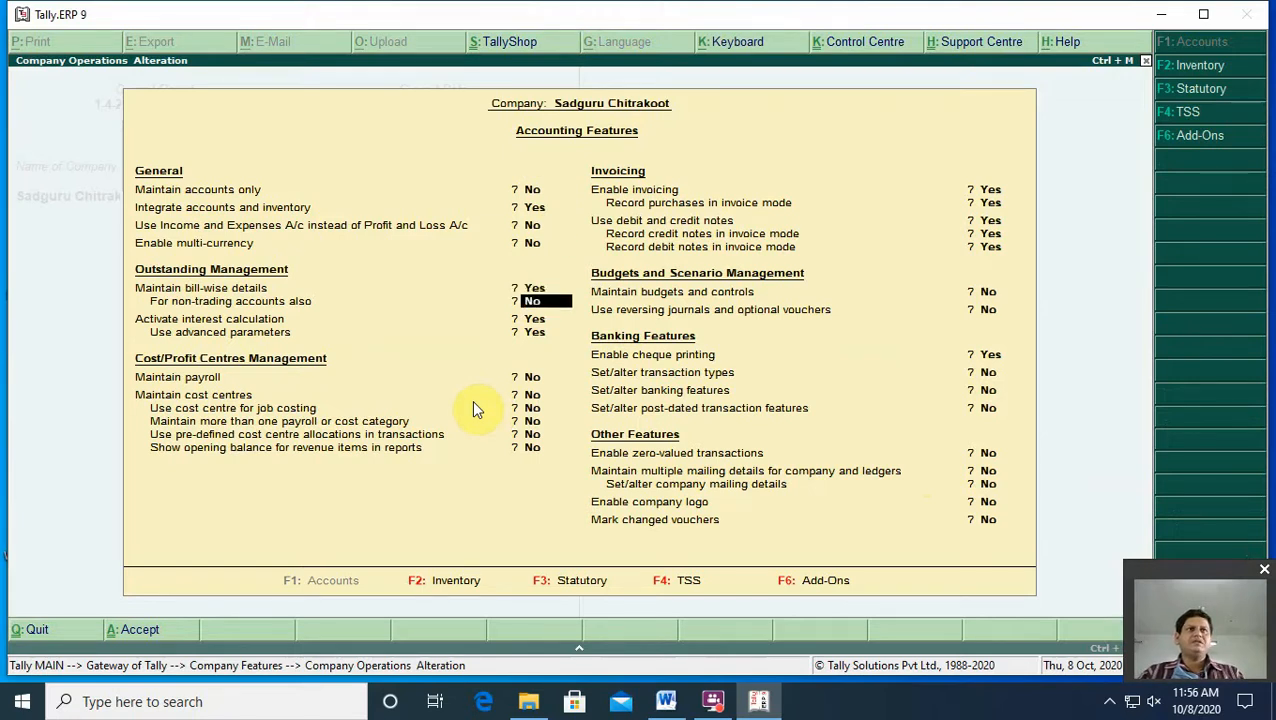
key("Return")
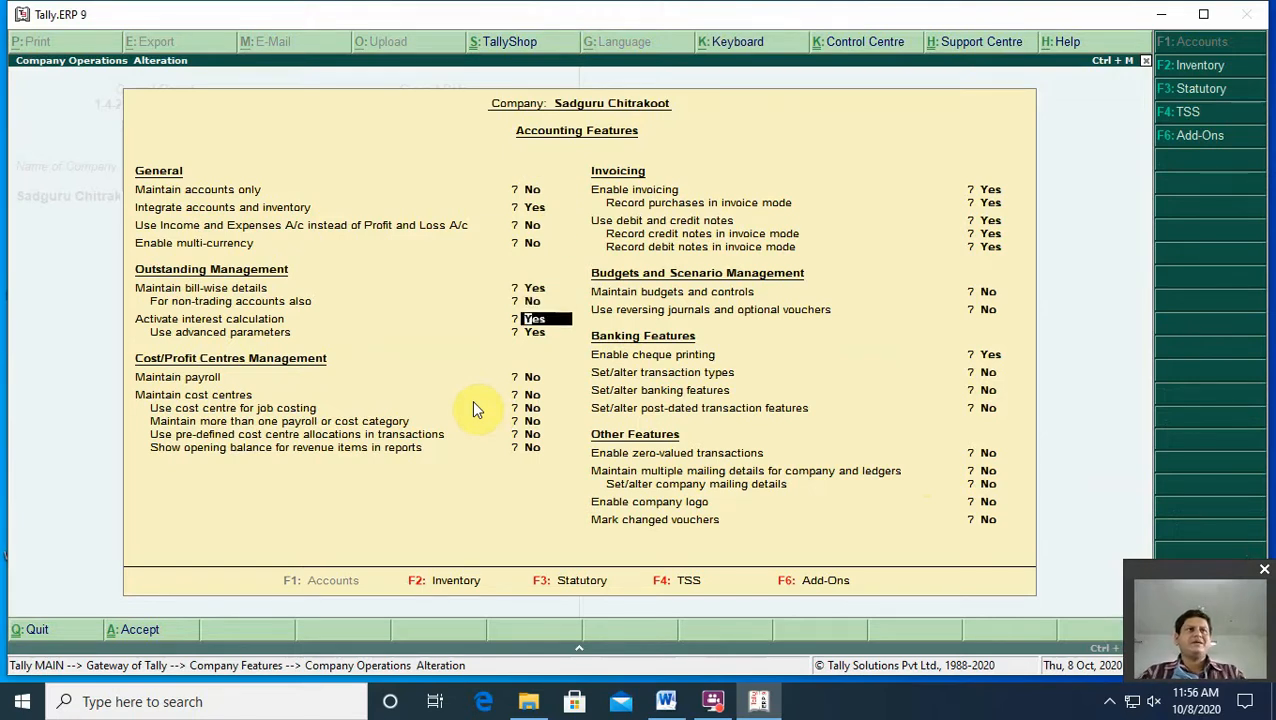
key("Return")
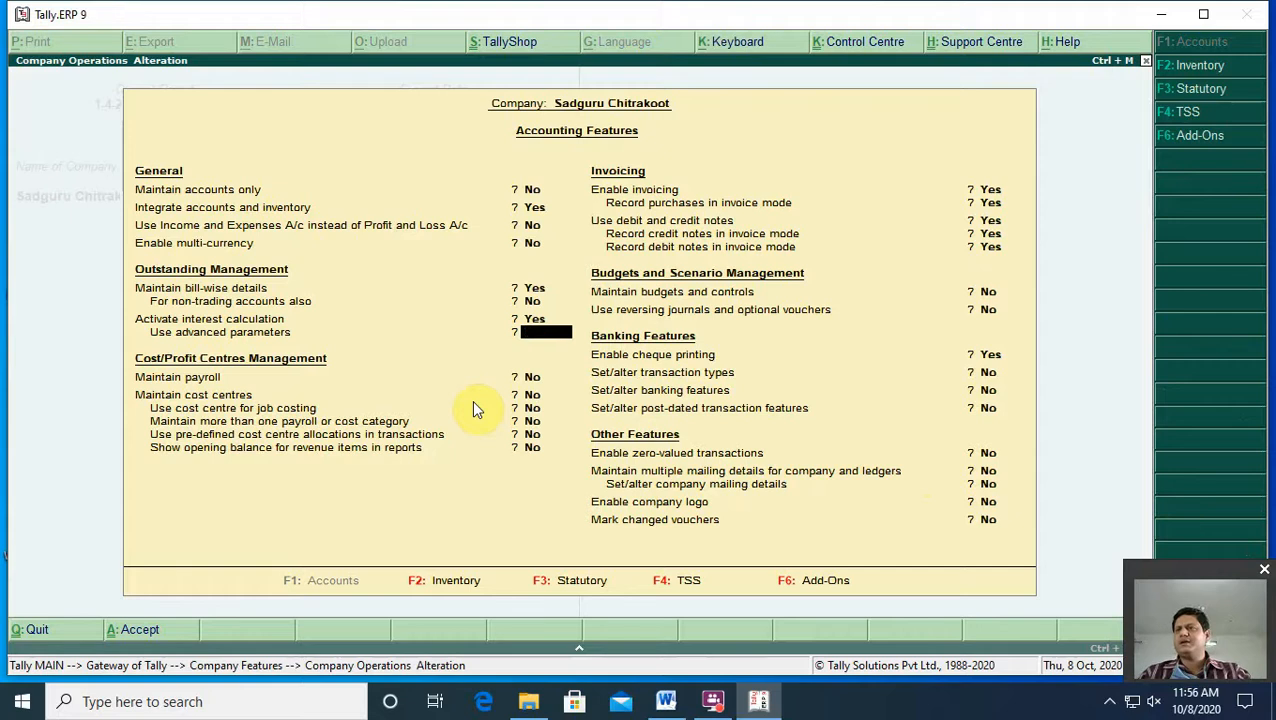
key("Escape")
key("y")
key("Escape")
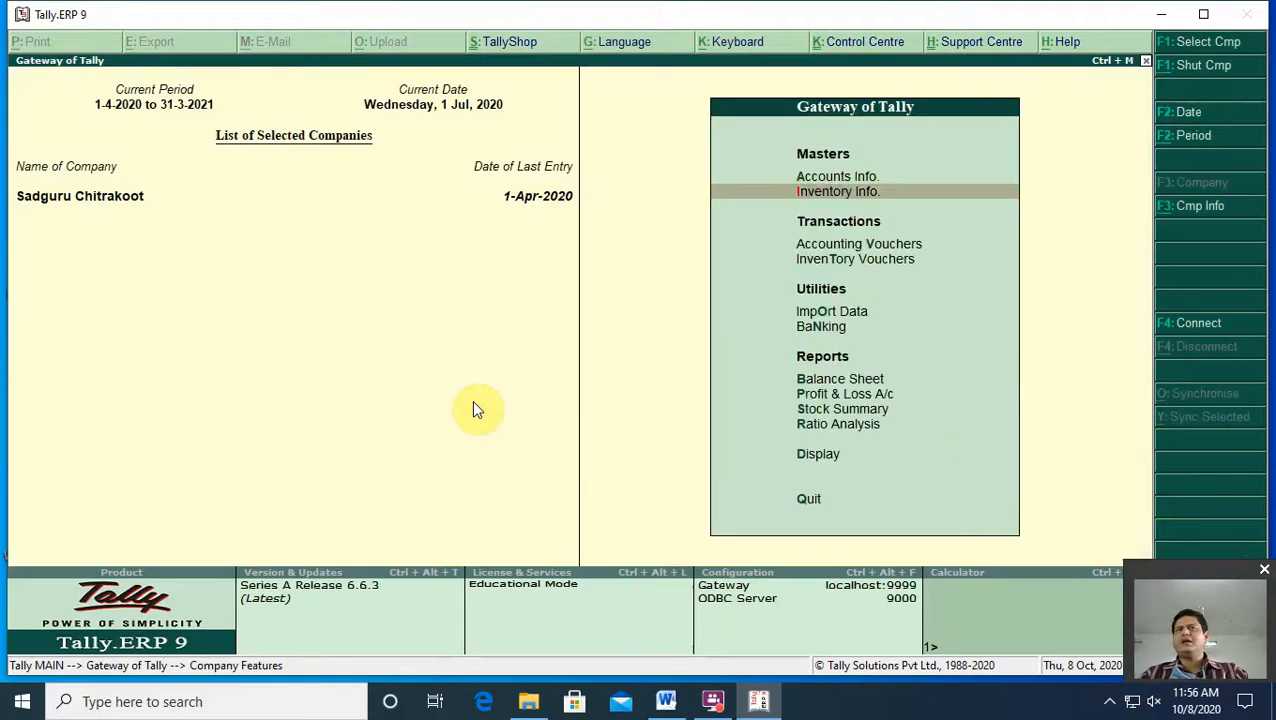
Step: Open the creation form for a single ledger from the Accounts Info masters
key("Up")
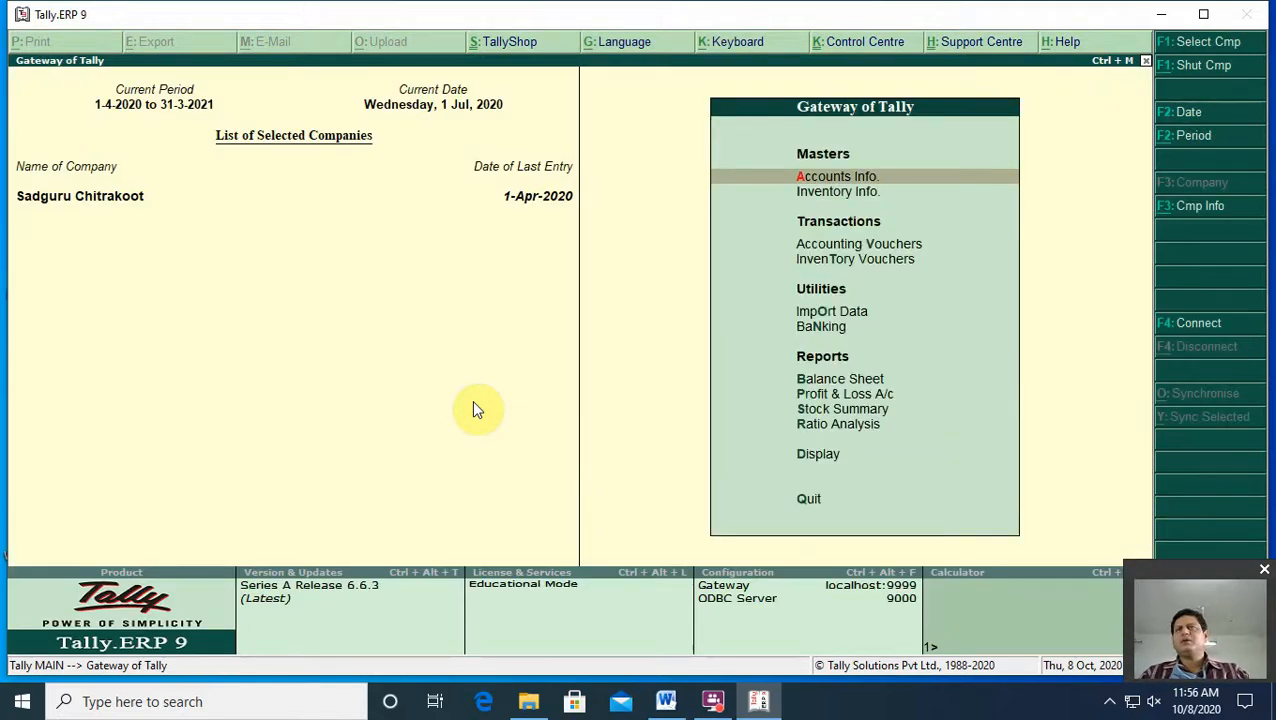
key("Return")
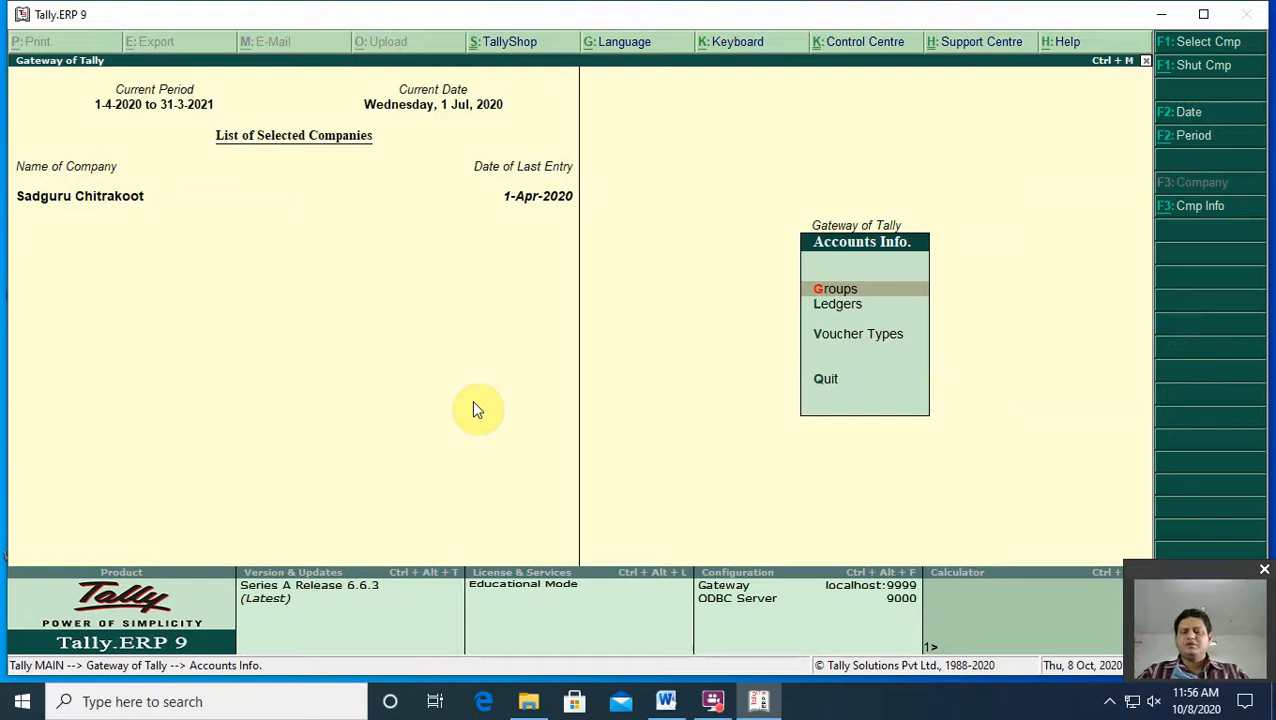
key("Down")
key("Return")
key("Return")
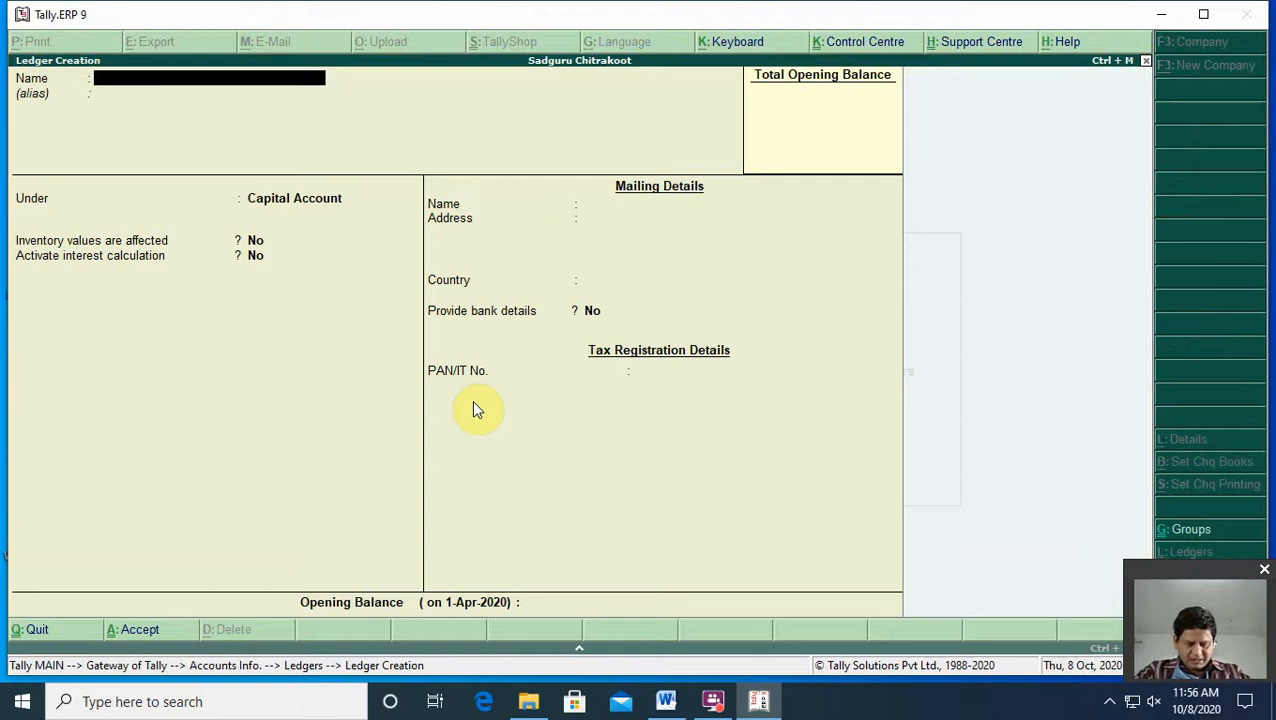
Step: Name the new ledger with the creditor's name followed by "Cr", leaving the alias blank
type("Omak")
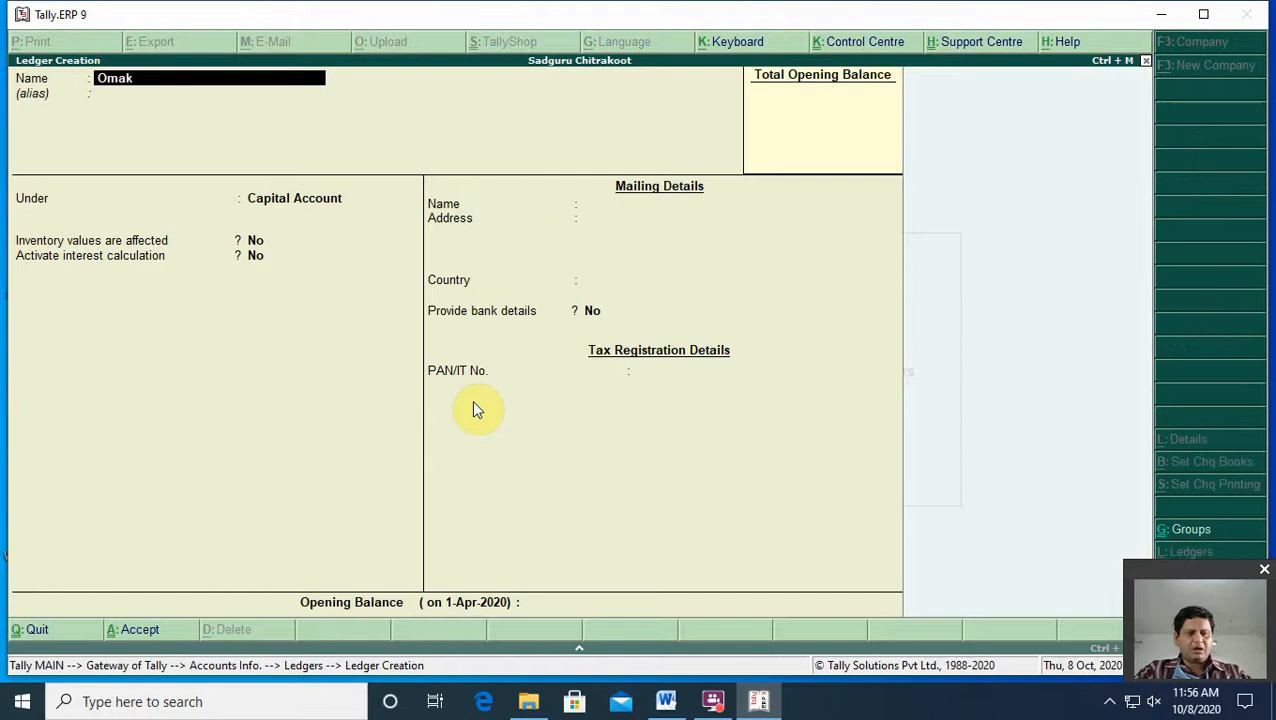
type("ar")
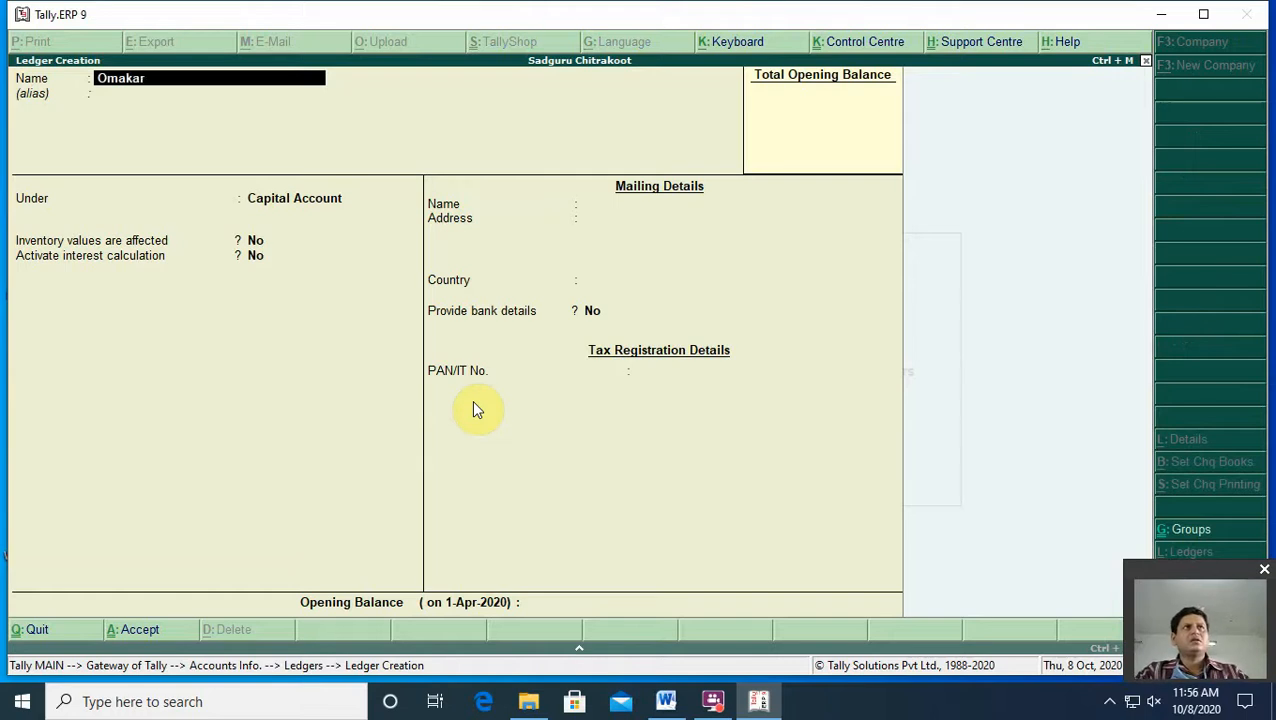
key("BackSpace")
key("BackSpace")
key("BackSpace")
key("BackSpace")
key("BackSpace")
type("mkar")
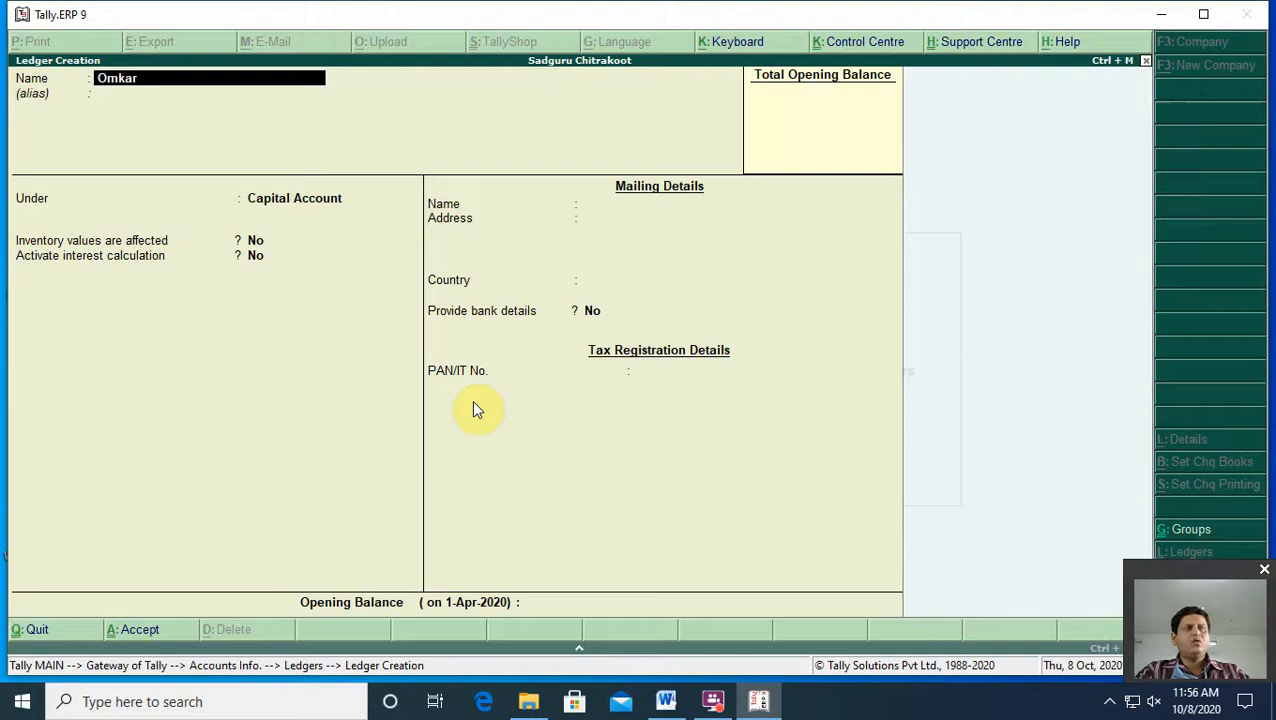
type(" Cr")
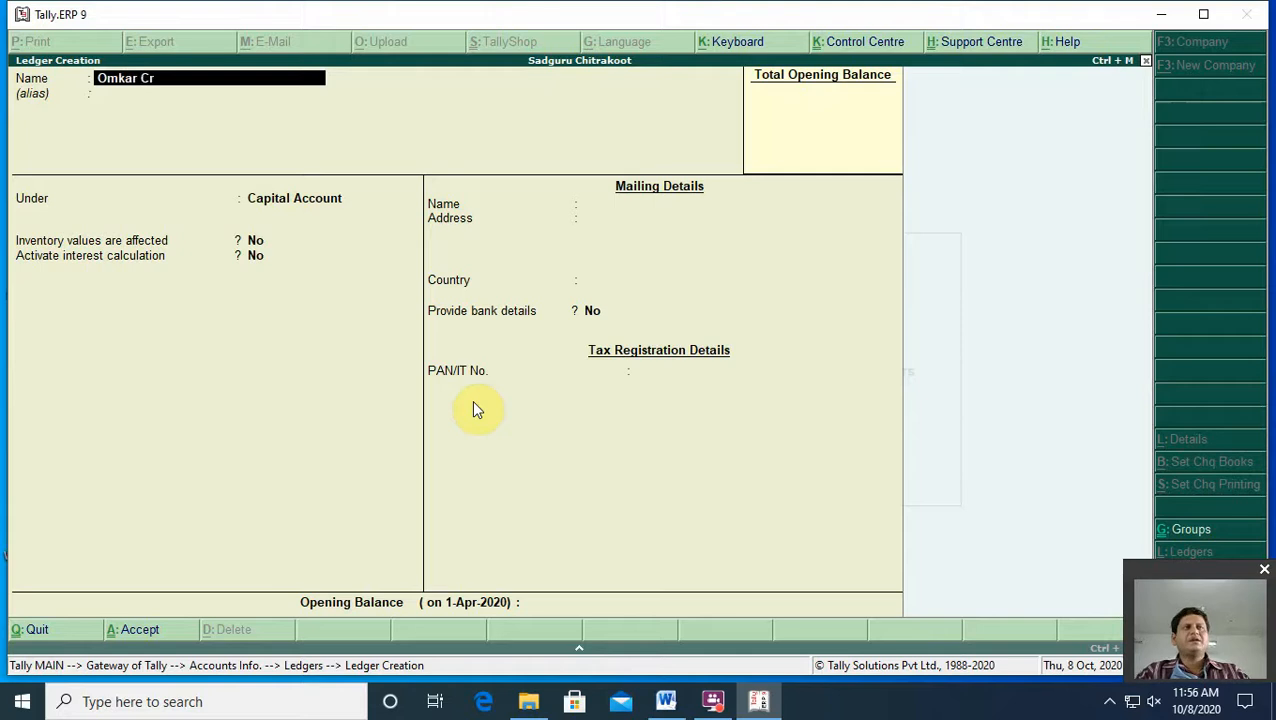
key("Return")
key("Return")
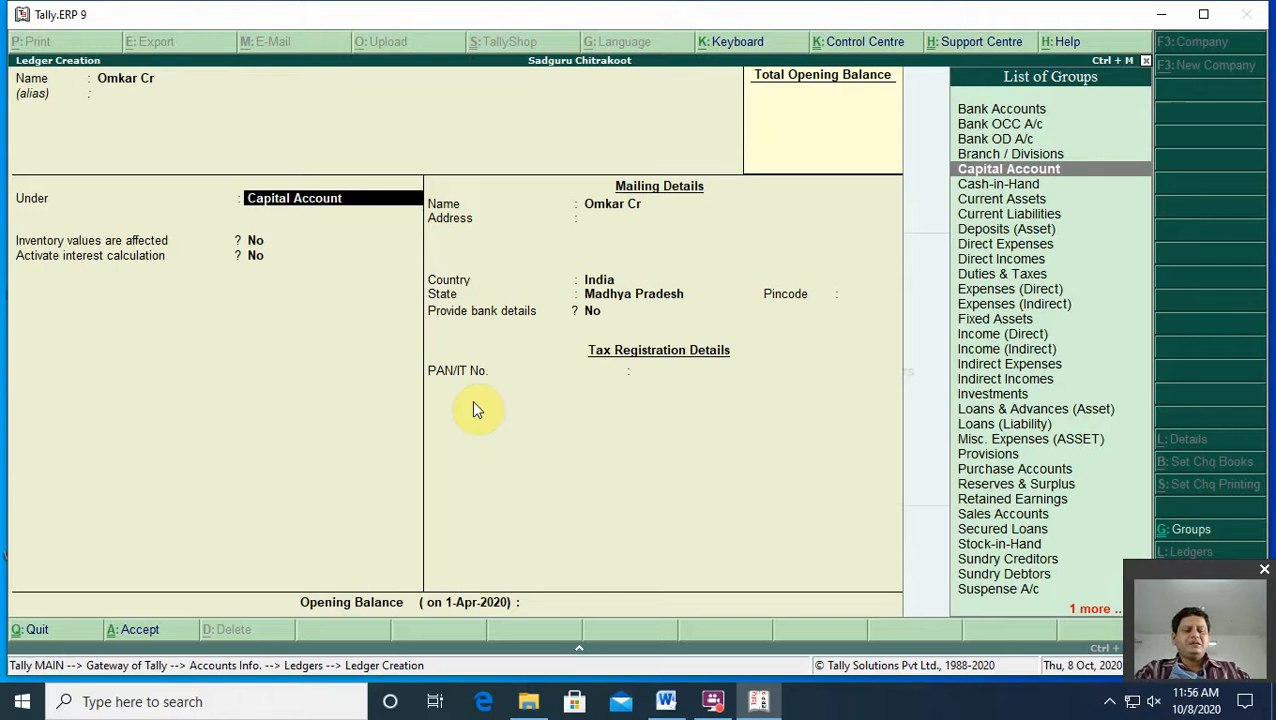
Step: Place the new ledger under the Sundry Creditors group
type("Su")
key("Down")
key("Up")
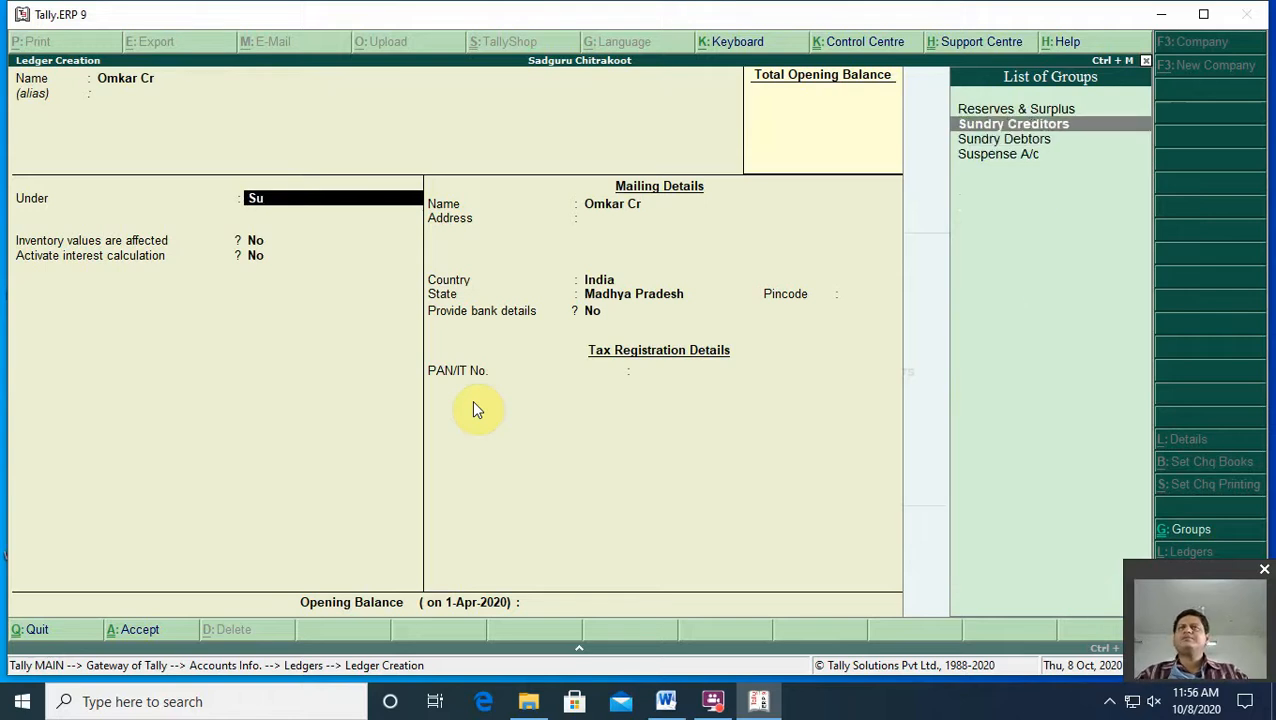
key("Return")
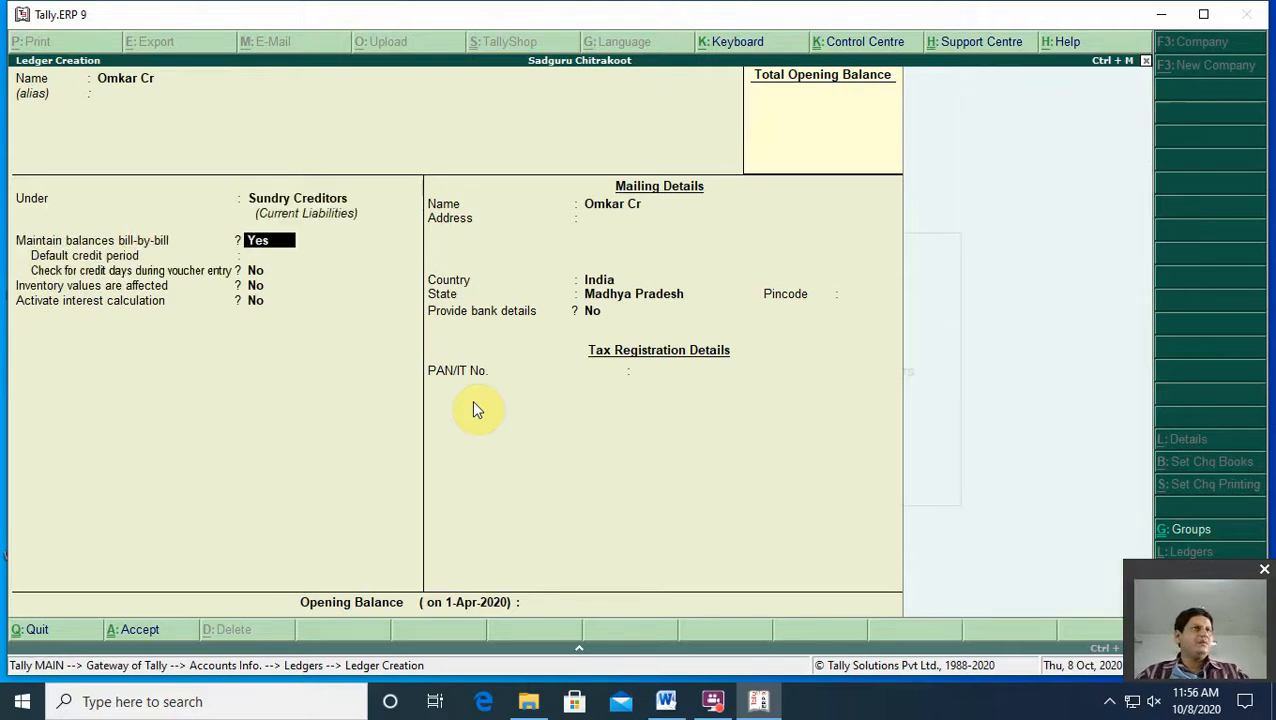
Step: Keep bill-by-bill balances, set a 10-day default credit period, and enable checking credit days during voucher entry
key("Return")
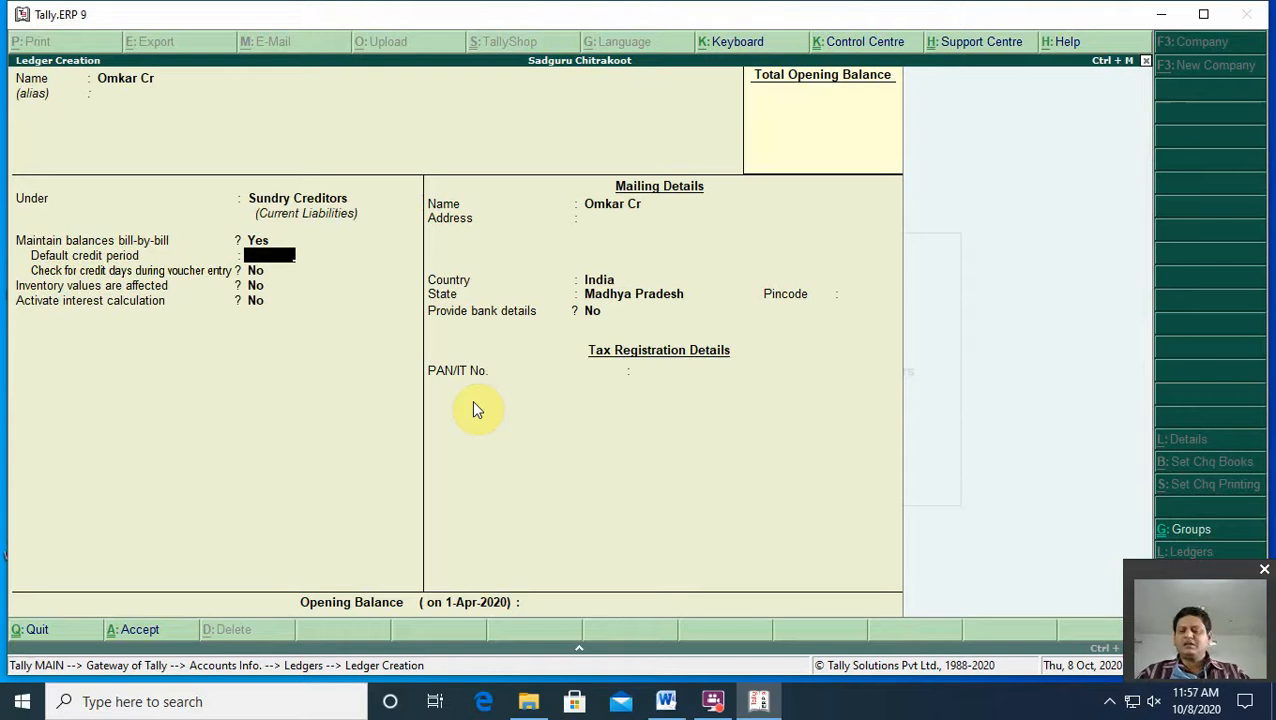
type("10")
key("Return")
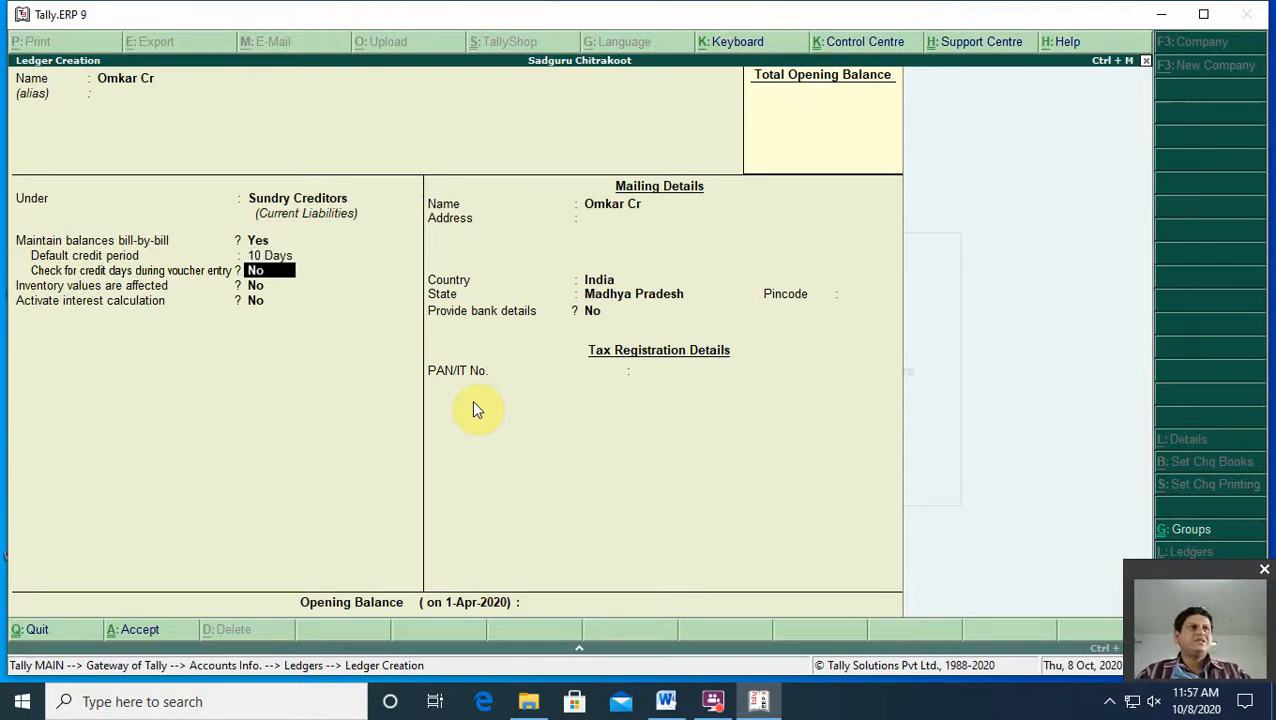
type("y")
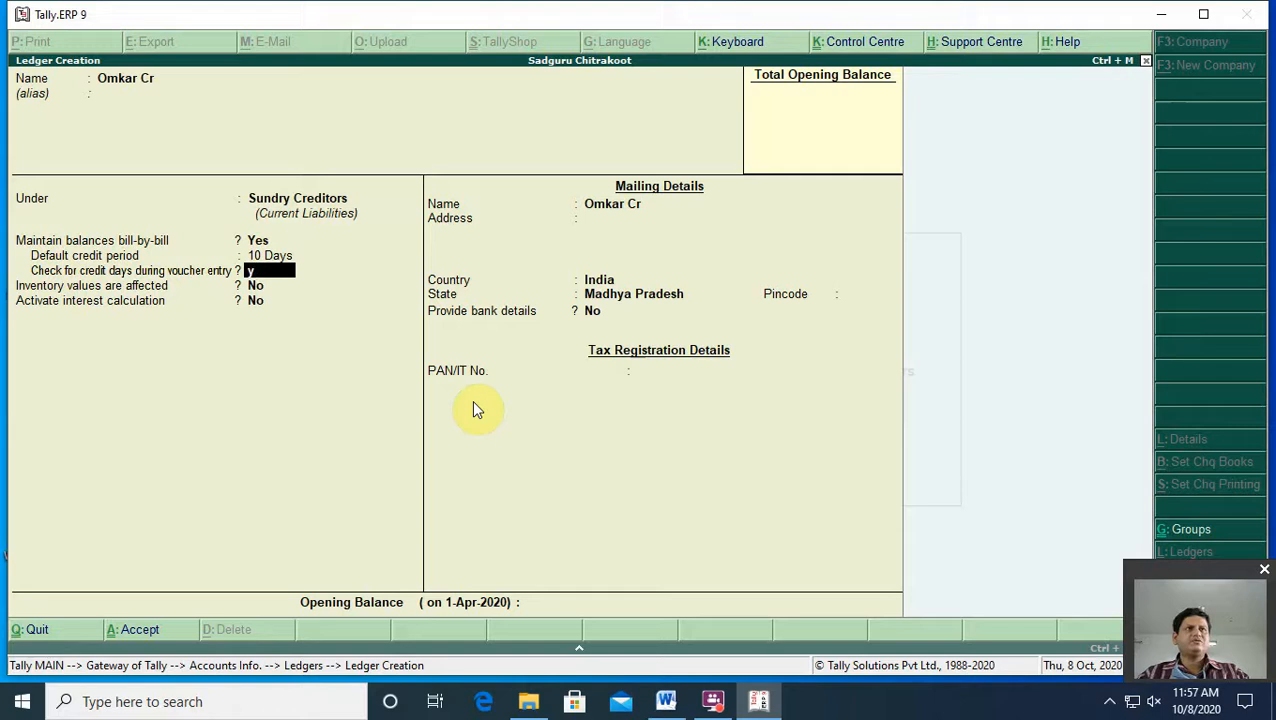
key("Return")
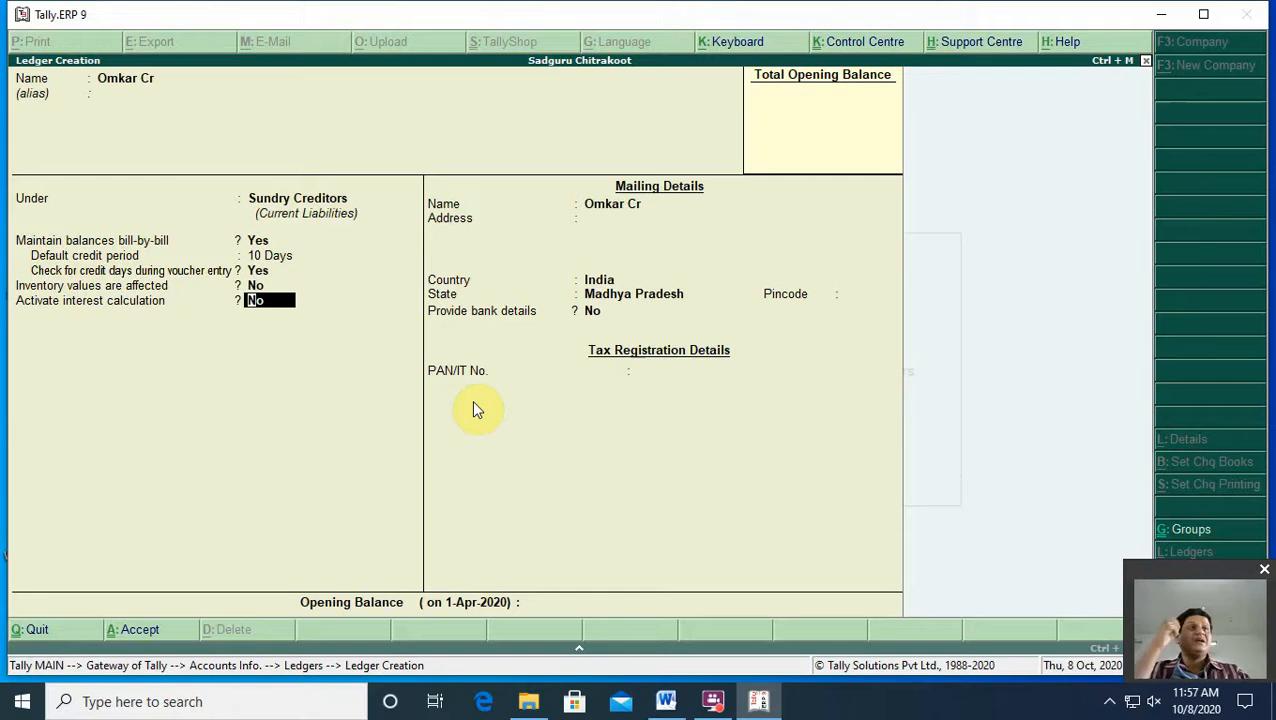
Step: Activate interest calculation for the ledger, transaction by transaction, with overriding of parameters for each transaction and of advanced parameters
type("y")
key("Return")
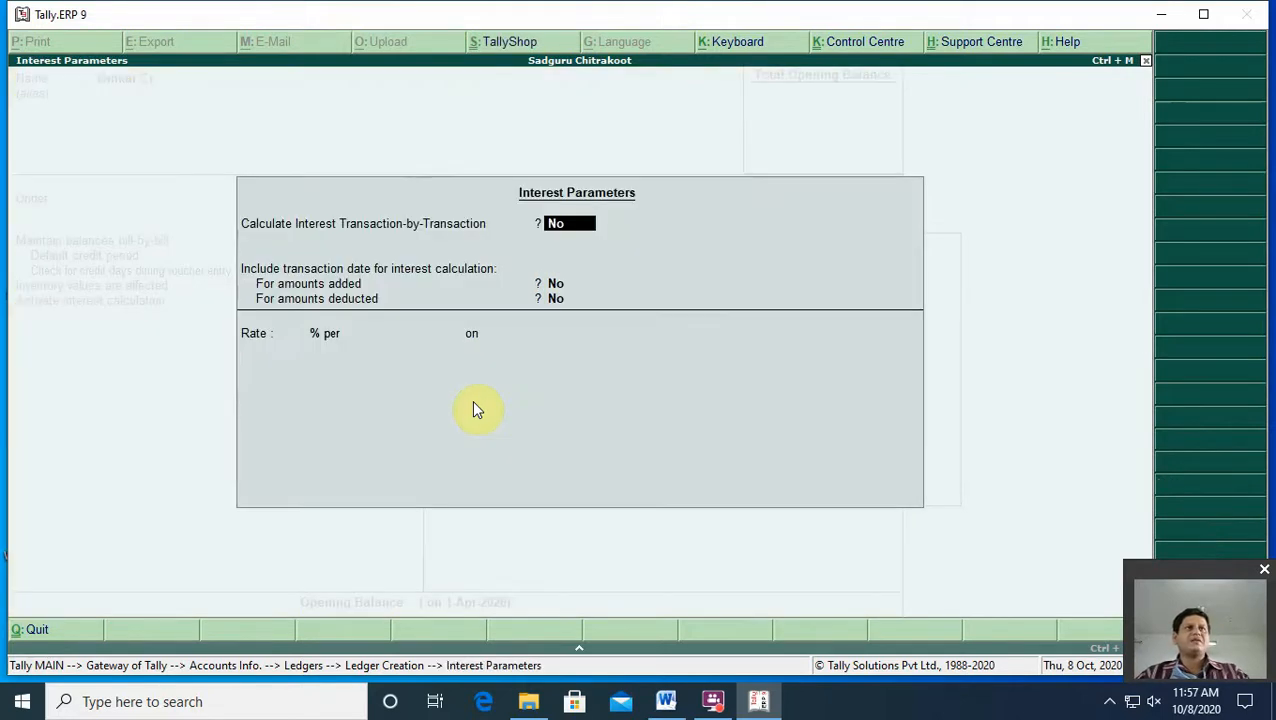
type("y")
key("Return")
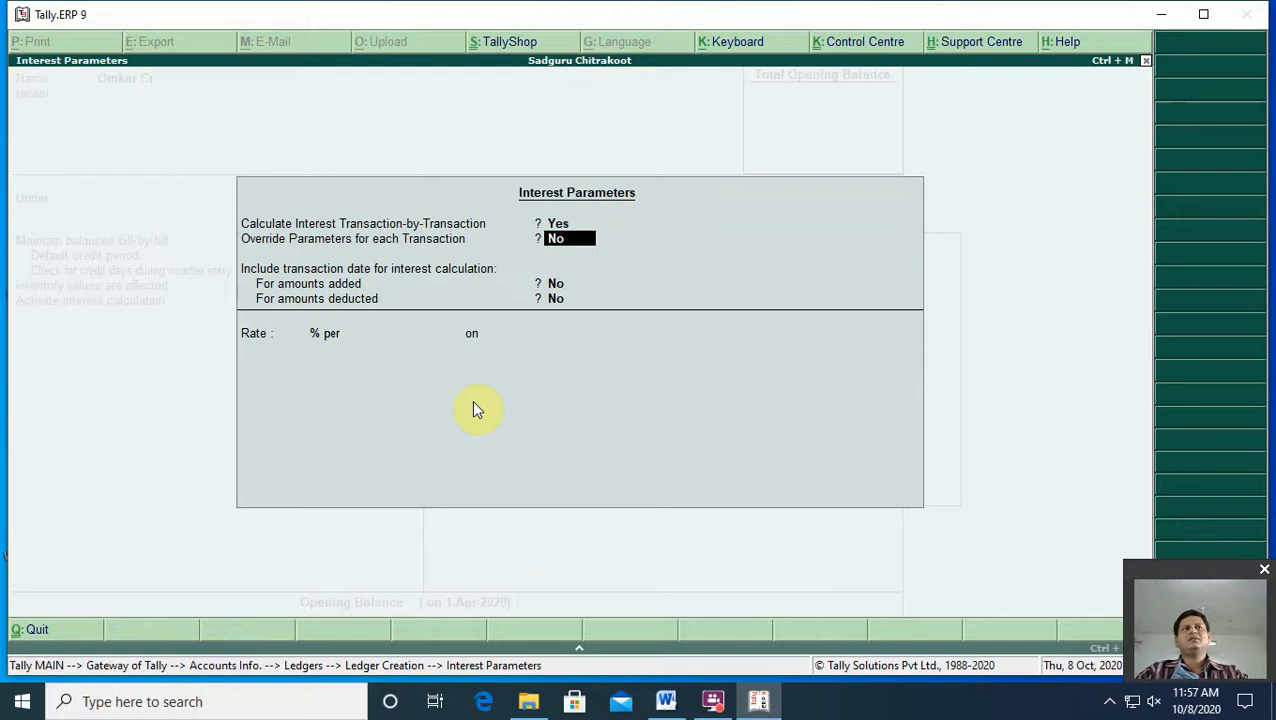
key("y")
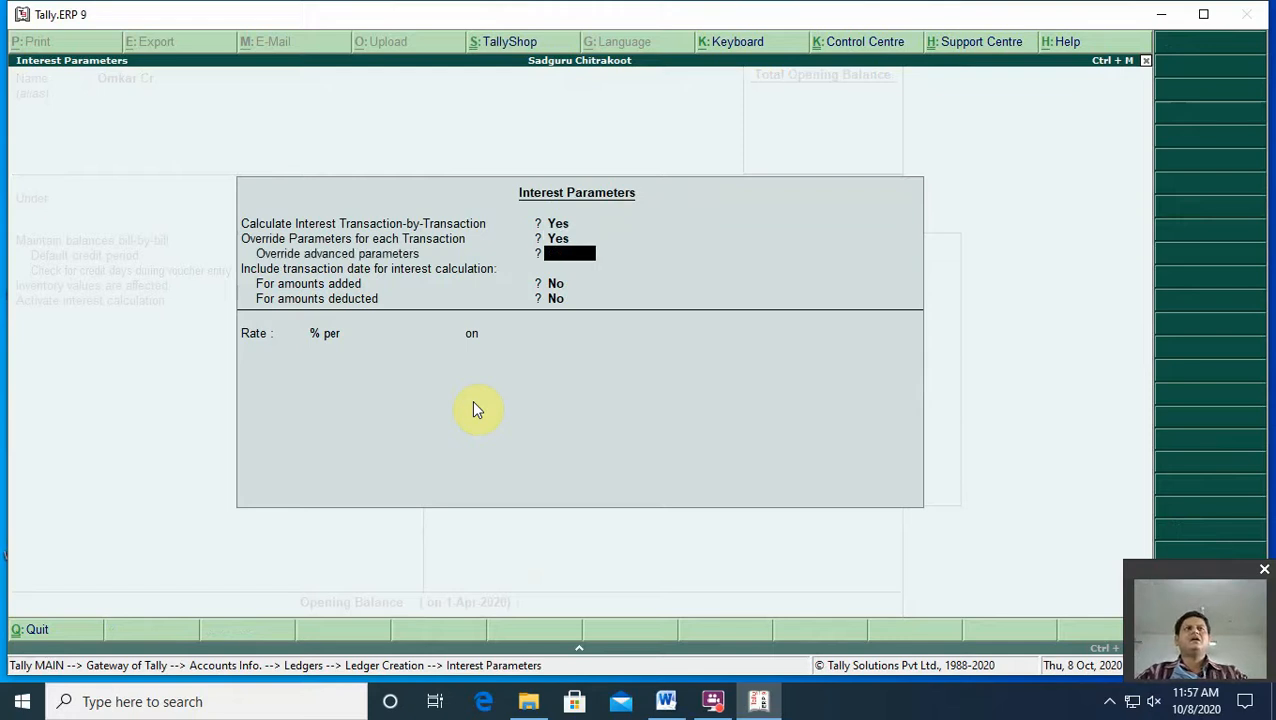
key("y")
key("Return")
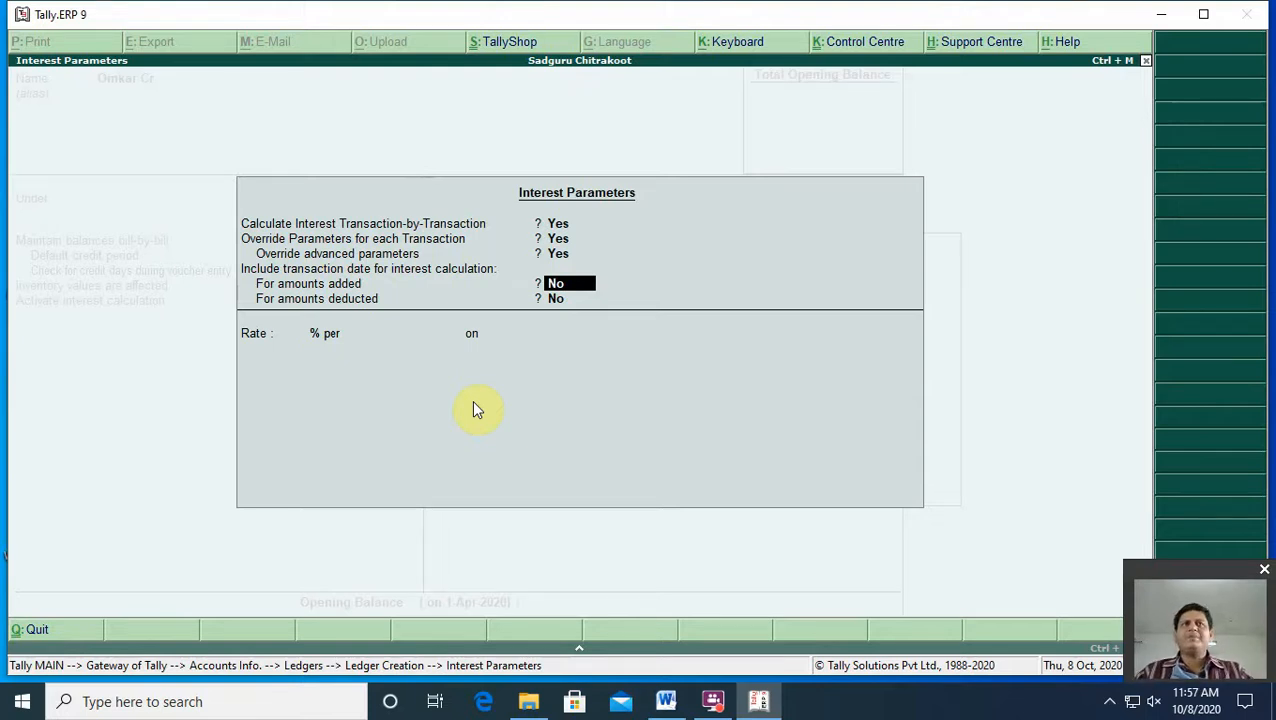
Step: Keep the transaction date excluded for added and deducted amounts, and set interest to 5% per 30-Day Month on All Balances
key("Return")
key("Return")
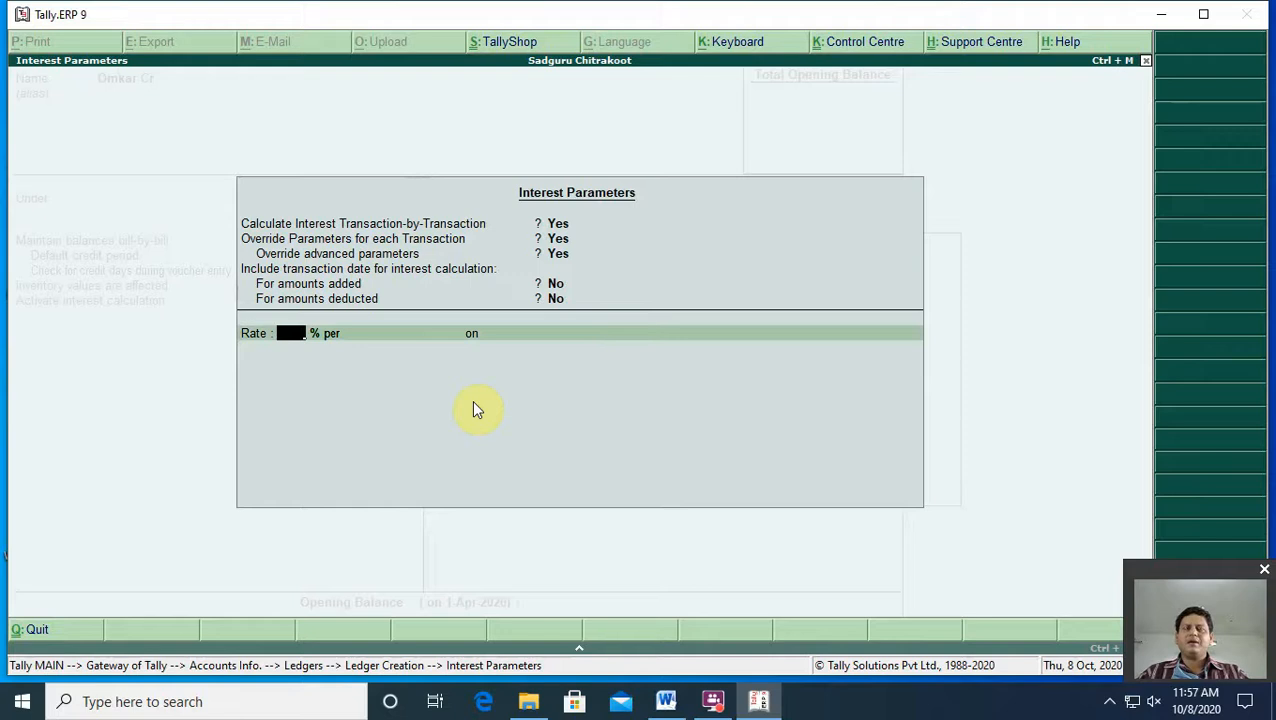
type("5")
key("Return")
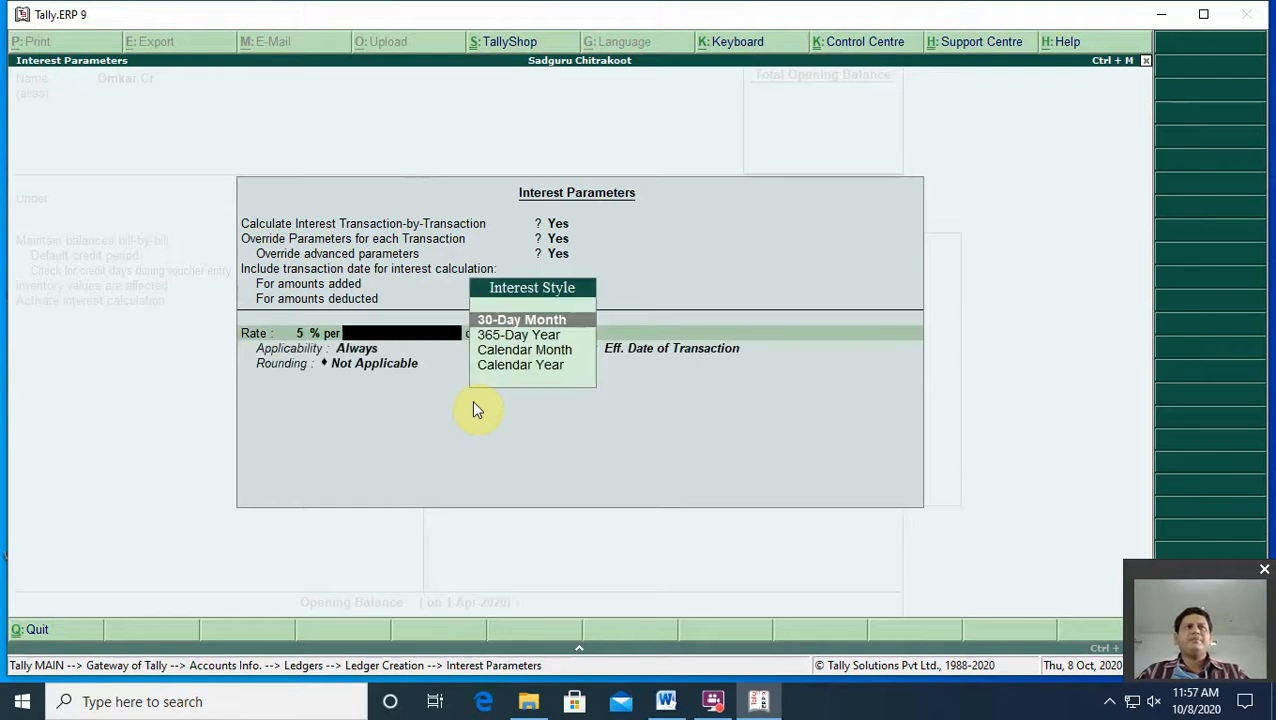
key("Return")
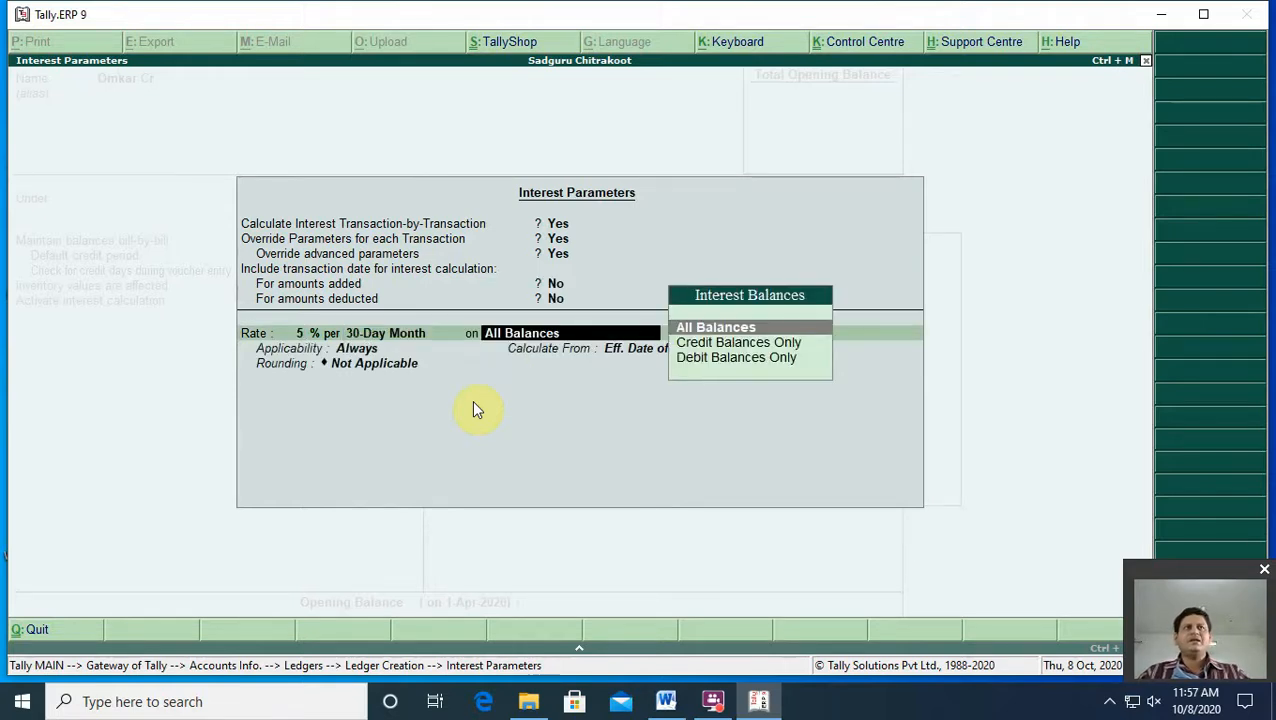
key("Return")
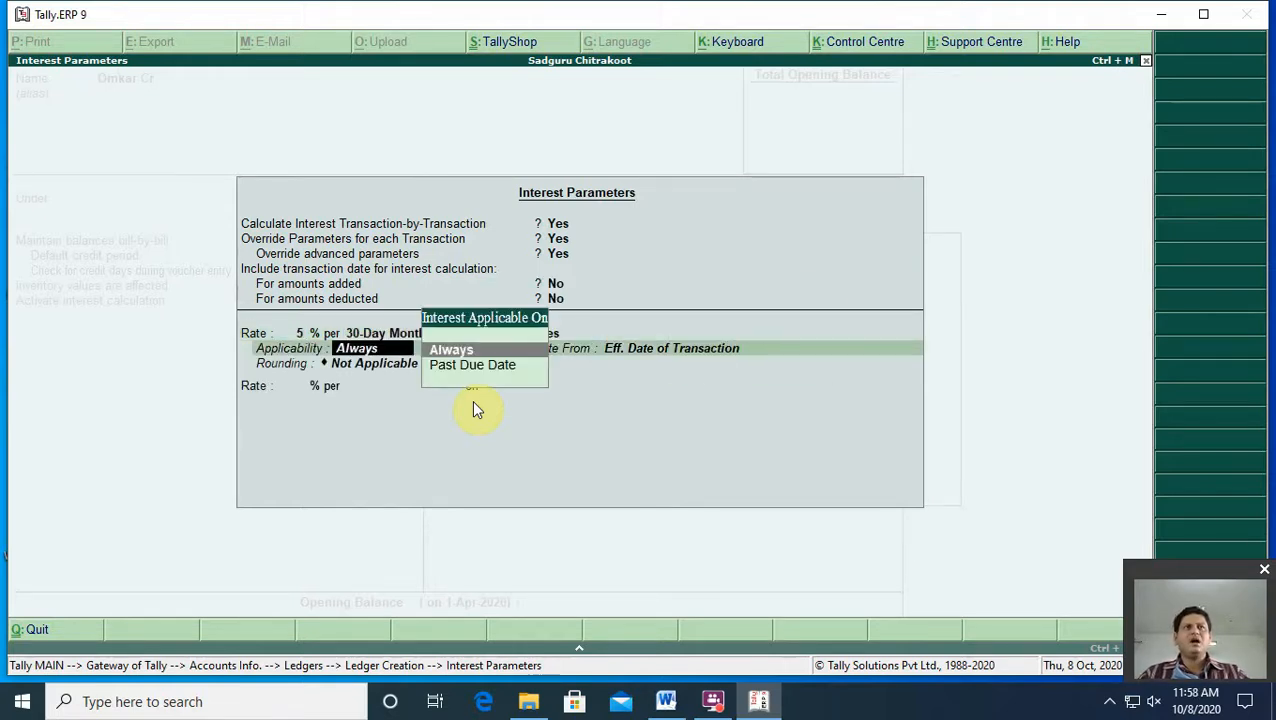
Step: Make the interest apply Always, calculated from the Eff. Date of Transaction, with Normal Rounding
key("Return")
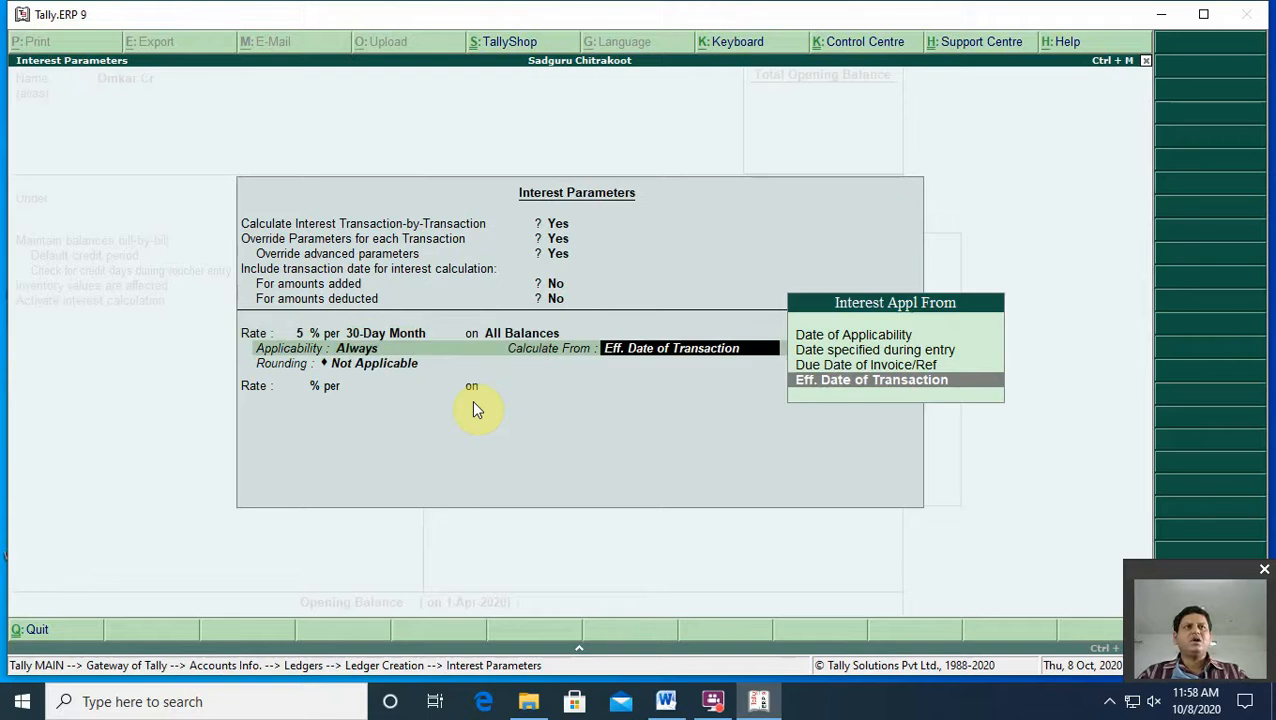
key("Return")
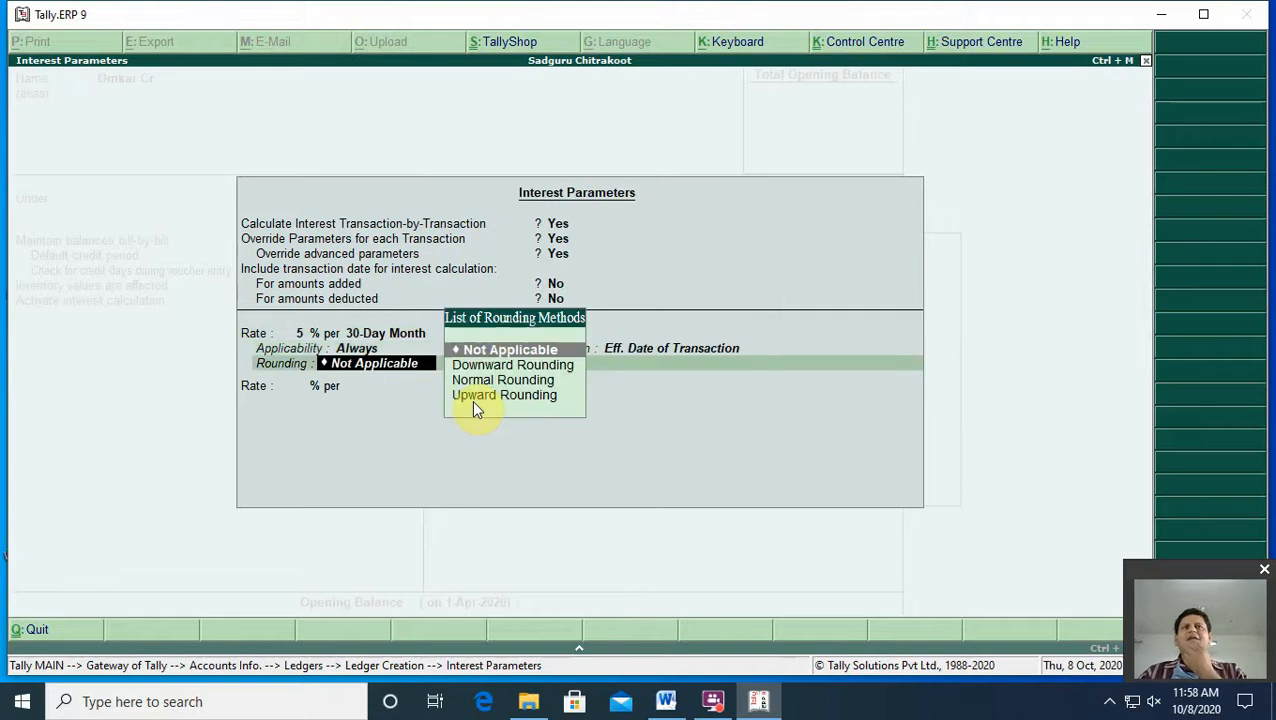
key("Down")
key("Down")
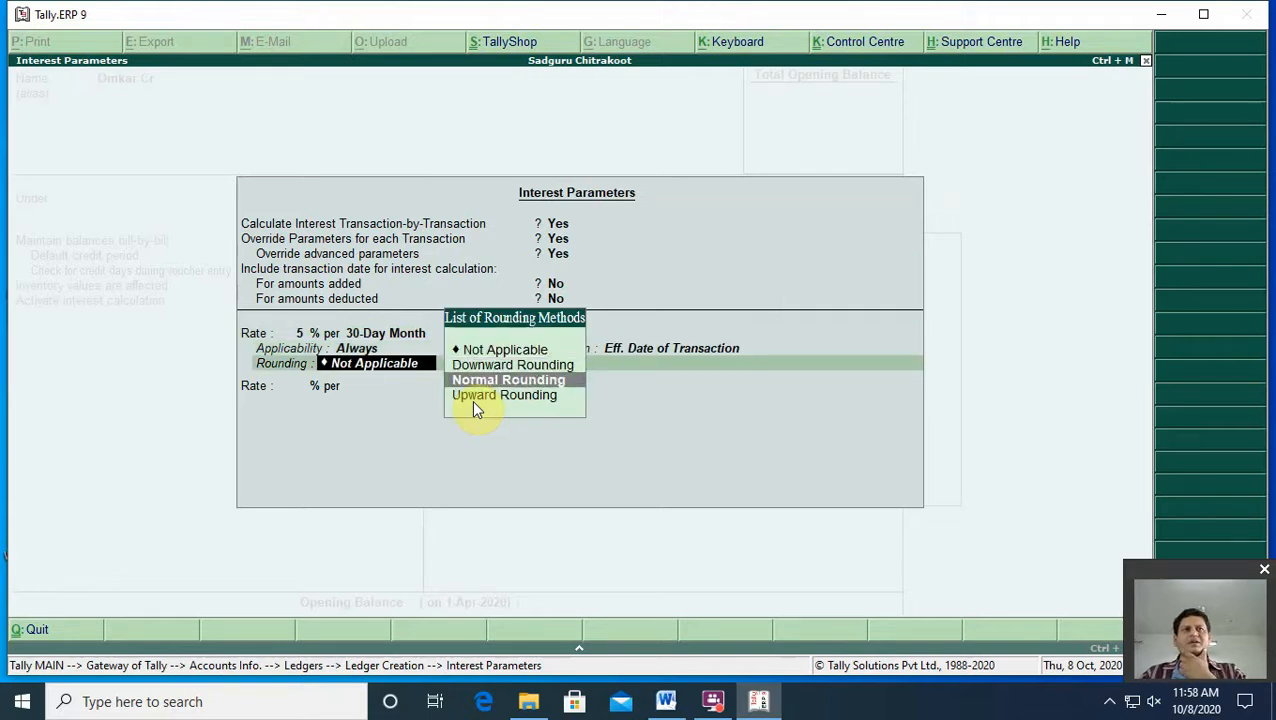
key("Return")
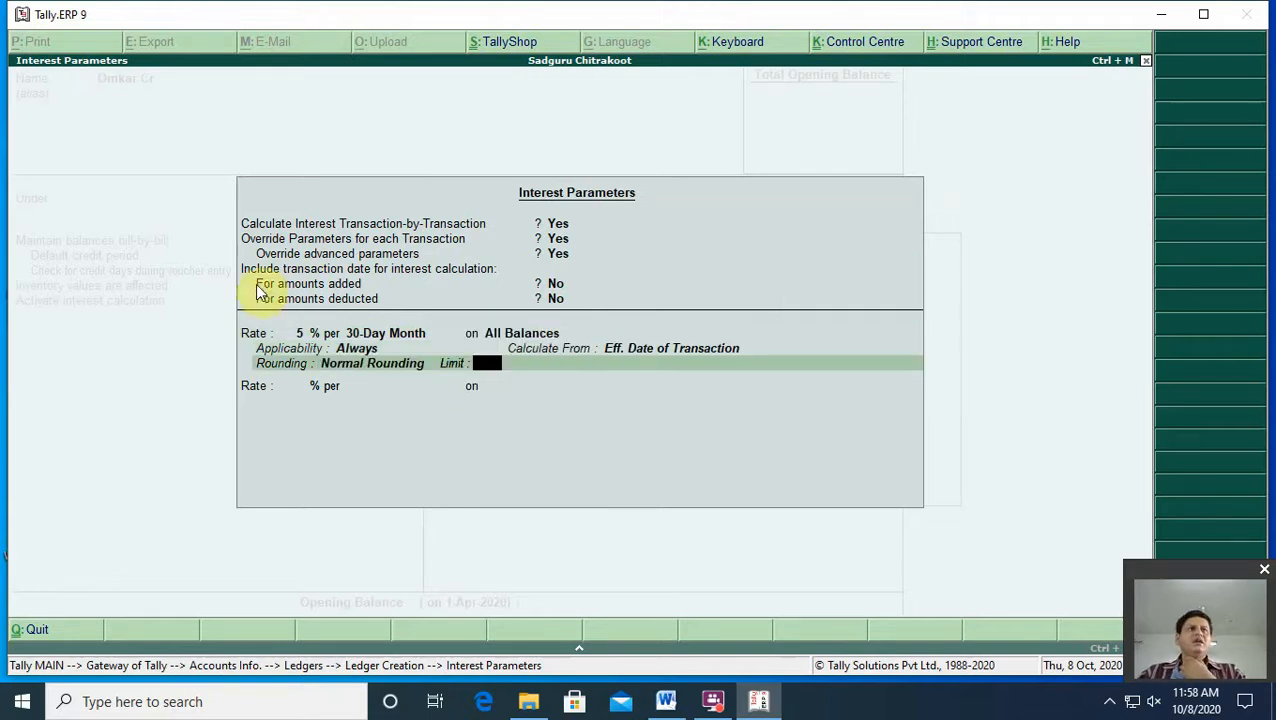
left_click_drag(251, 286, 372, 290)
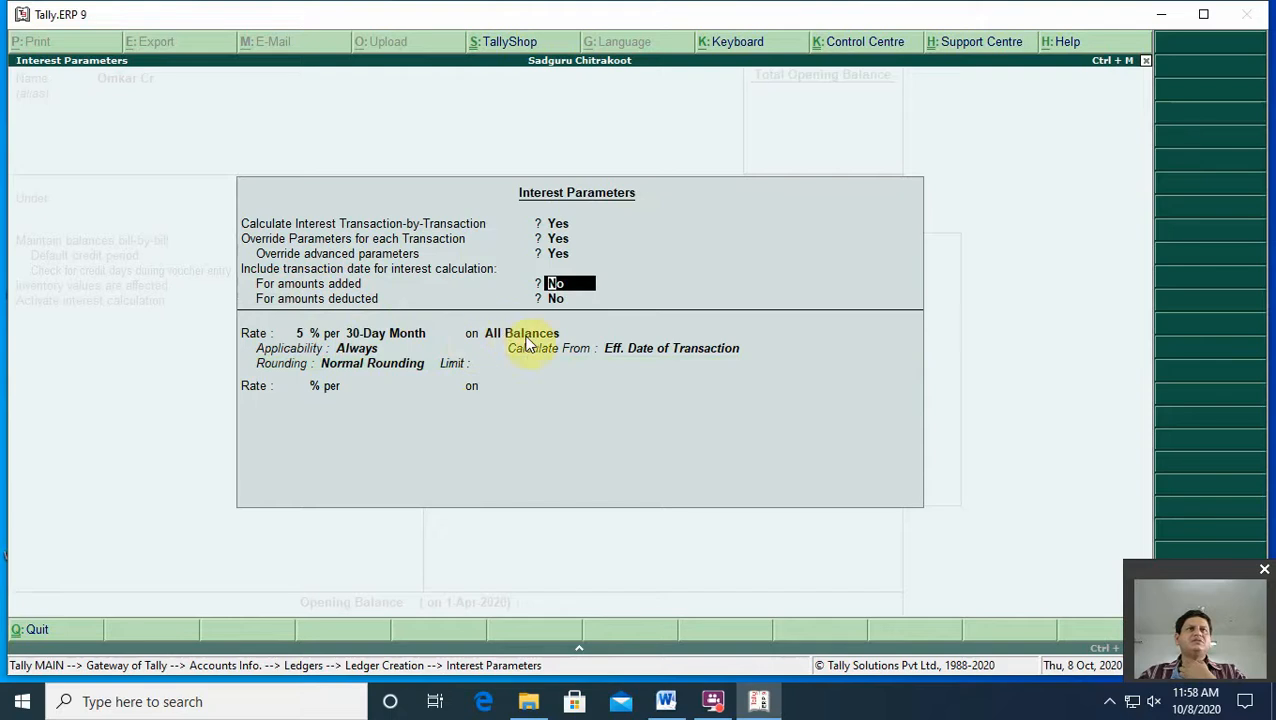
Step: Switch to Word and insert an empty numbered item 28 above "Using memo Voucher"
left_click(666, 702)
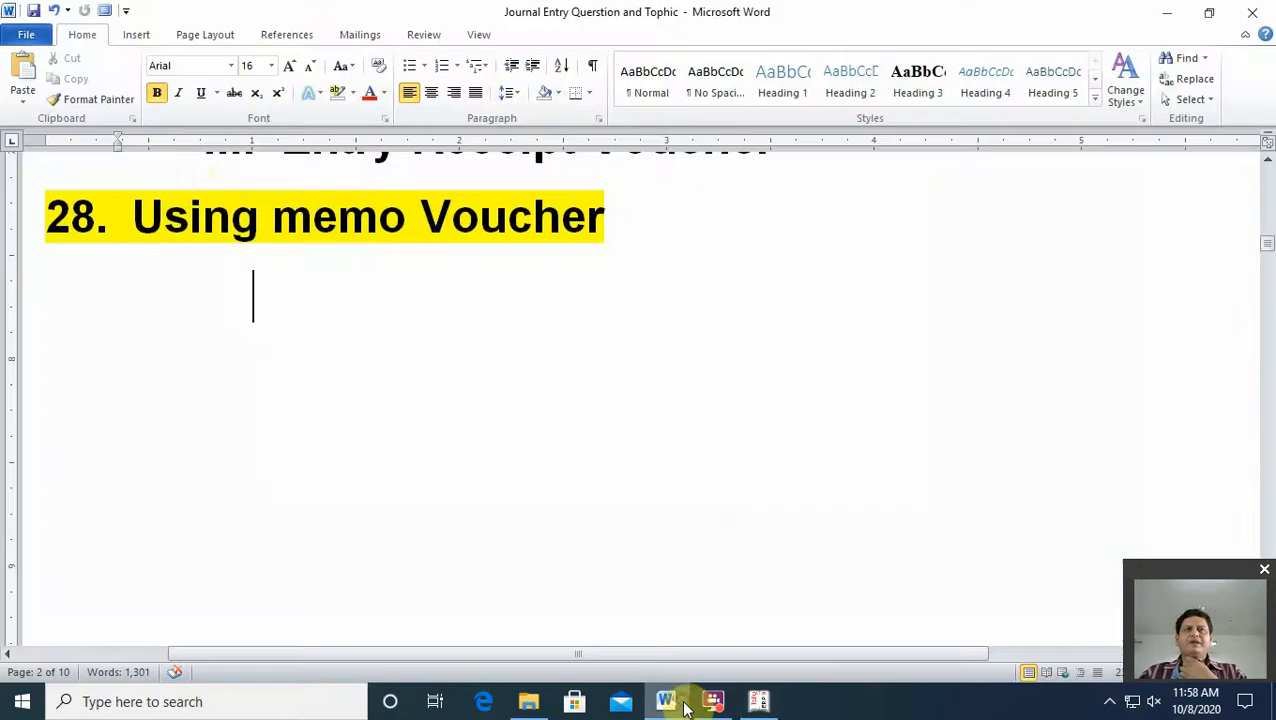
left_click(134, 214)
key("Return")
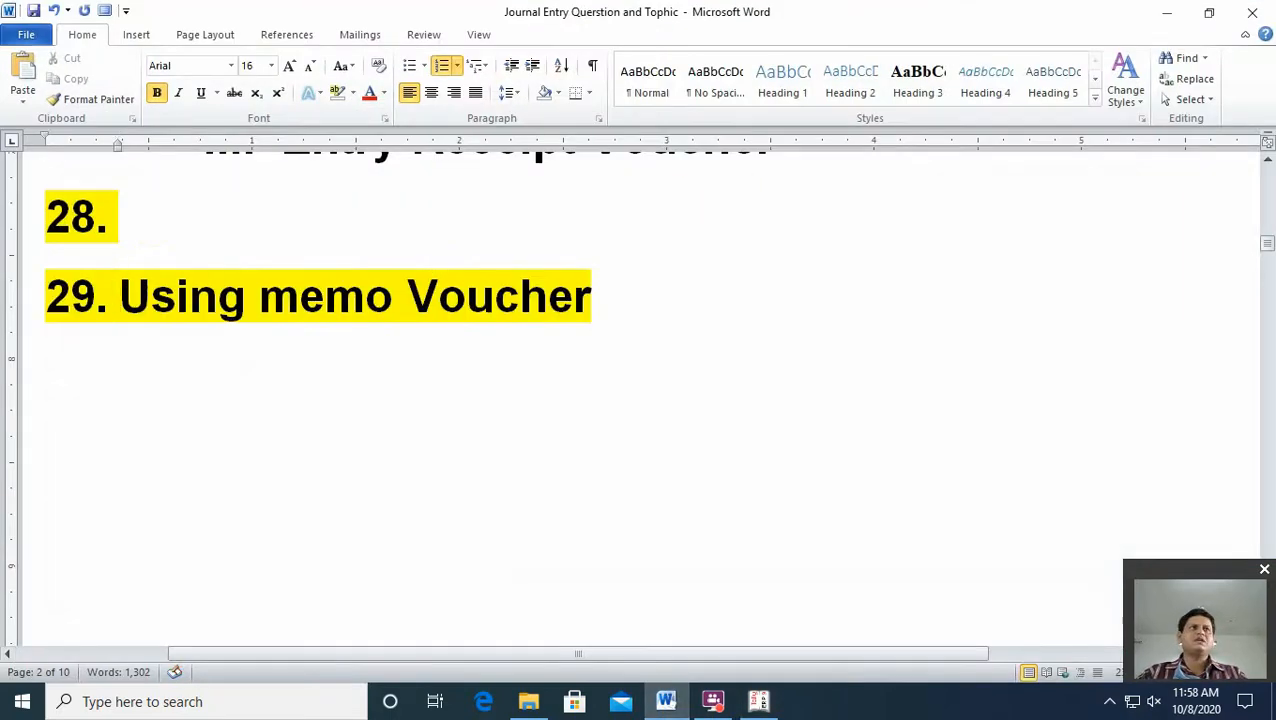
key("Up")
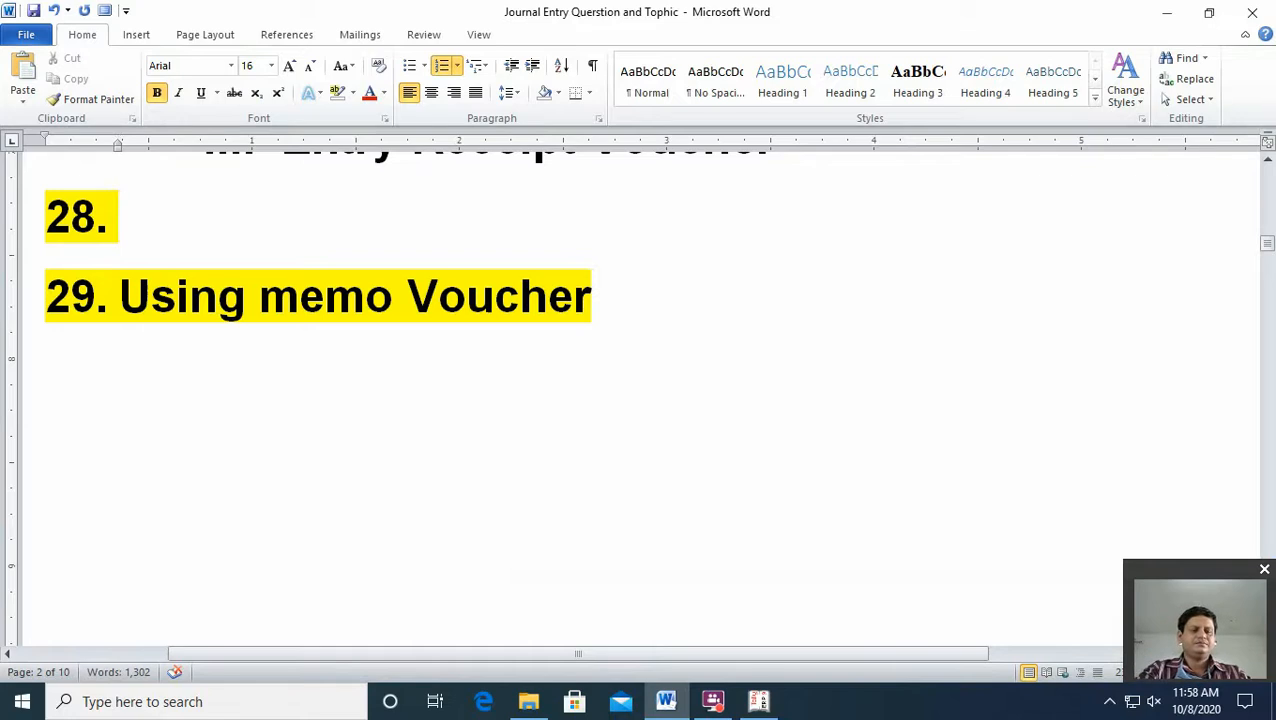
type("using")
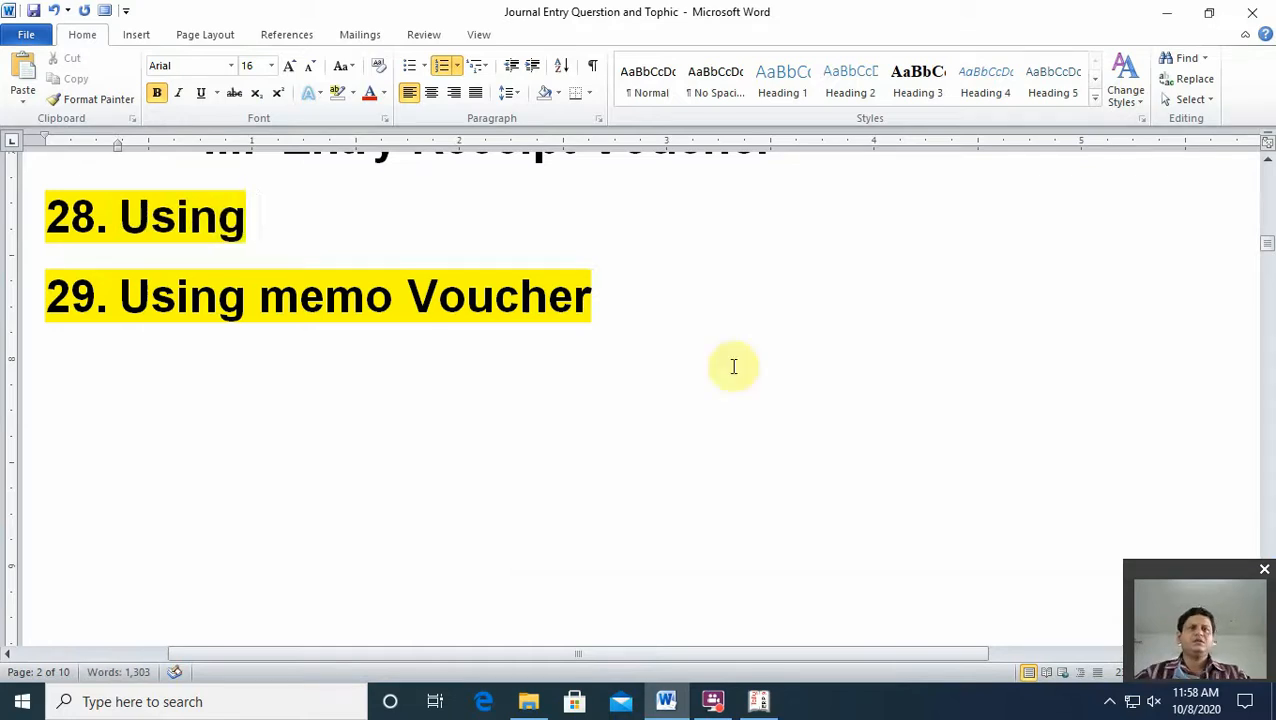
left_click(760, 701)
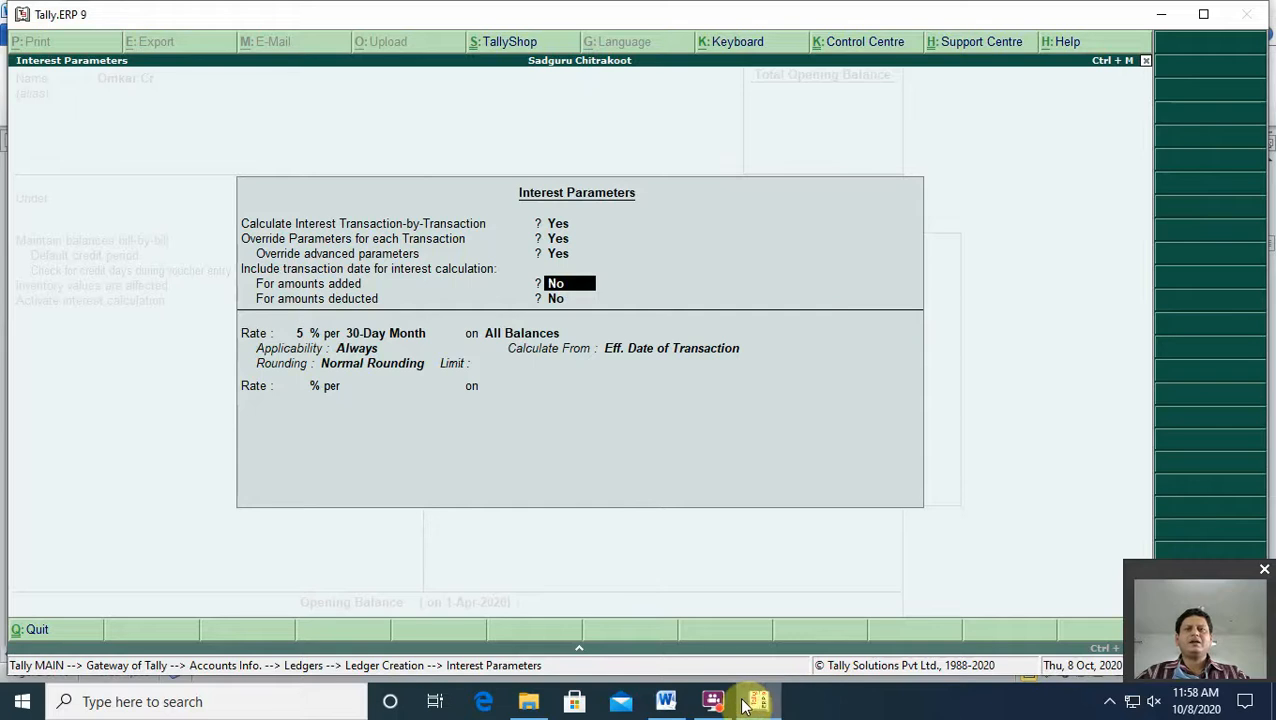
left_click(667, 701)
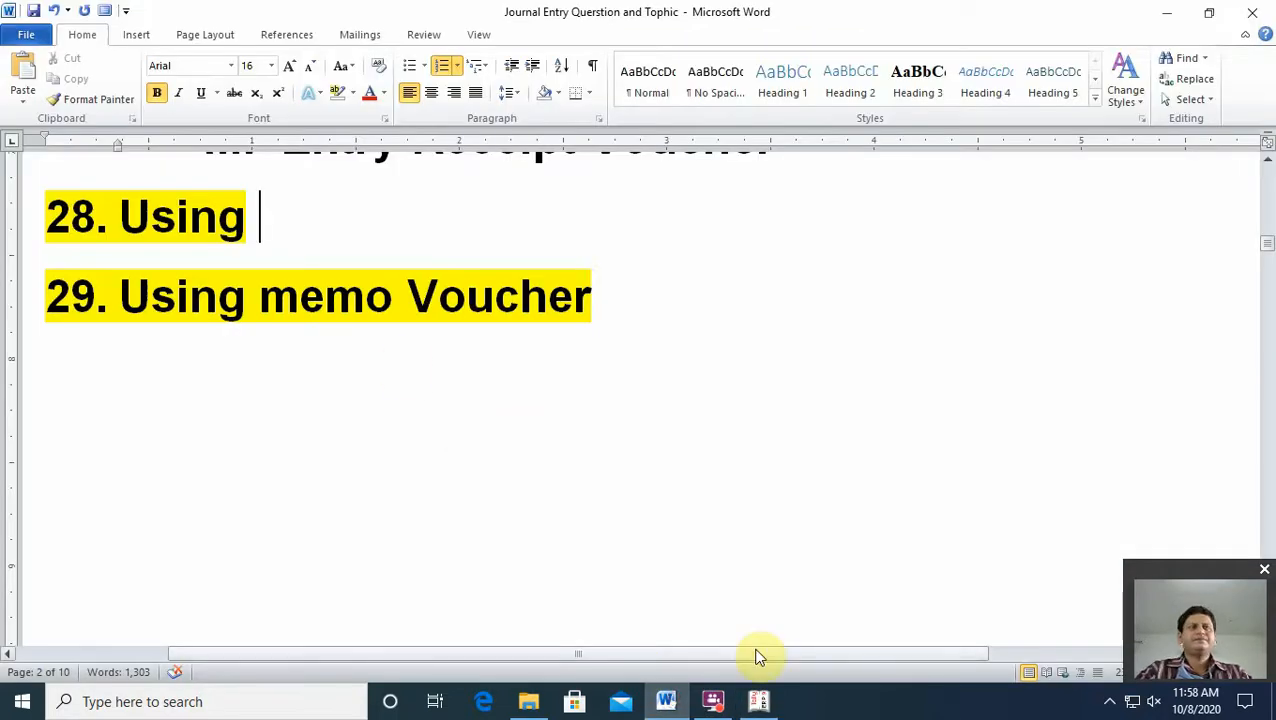
key("BackSpace")
key("BackSpace")
key("BackSpace")
key("BackSpace")
key("BackSpace")
key("BackSpace")
Step: Enter "For Amount Added and Deducted" as the text of item 28
type("F")
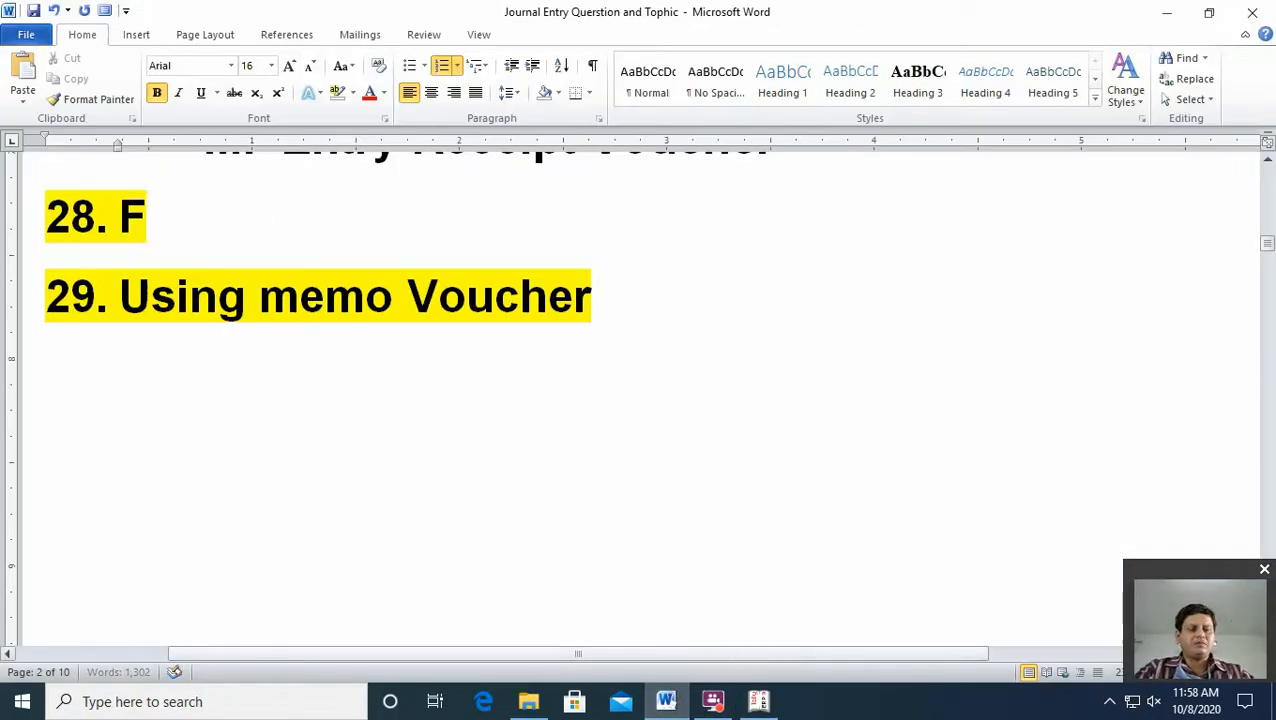
type("or Am")
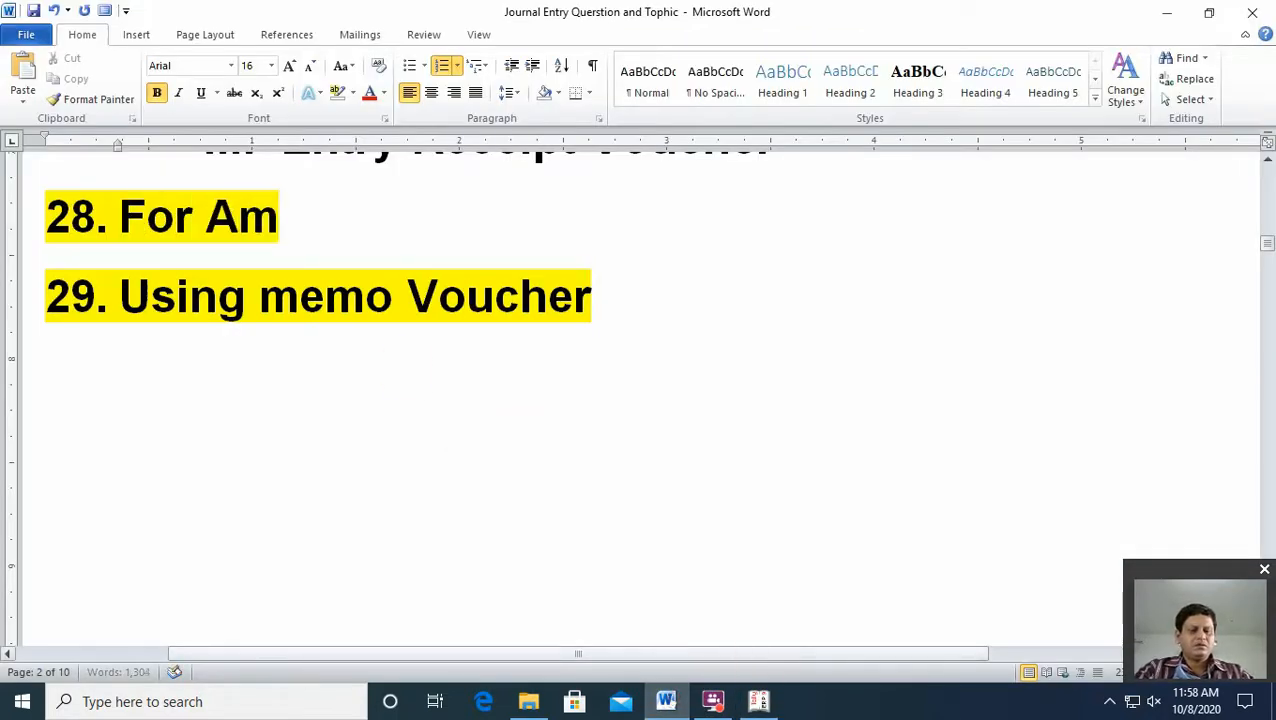
type("ount ")
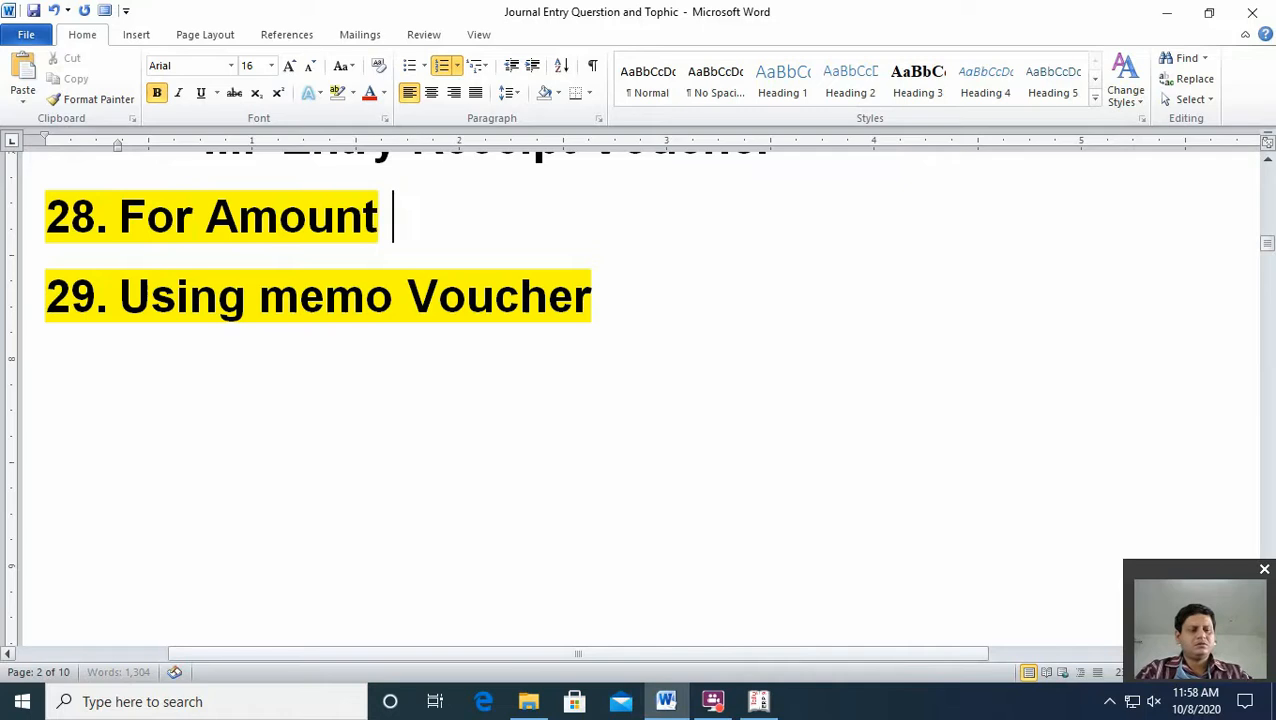
type("Added")
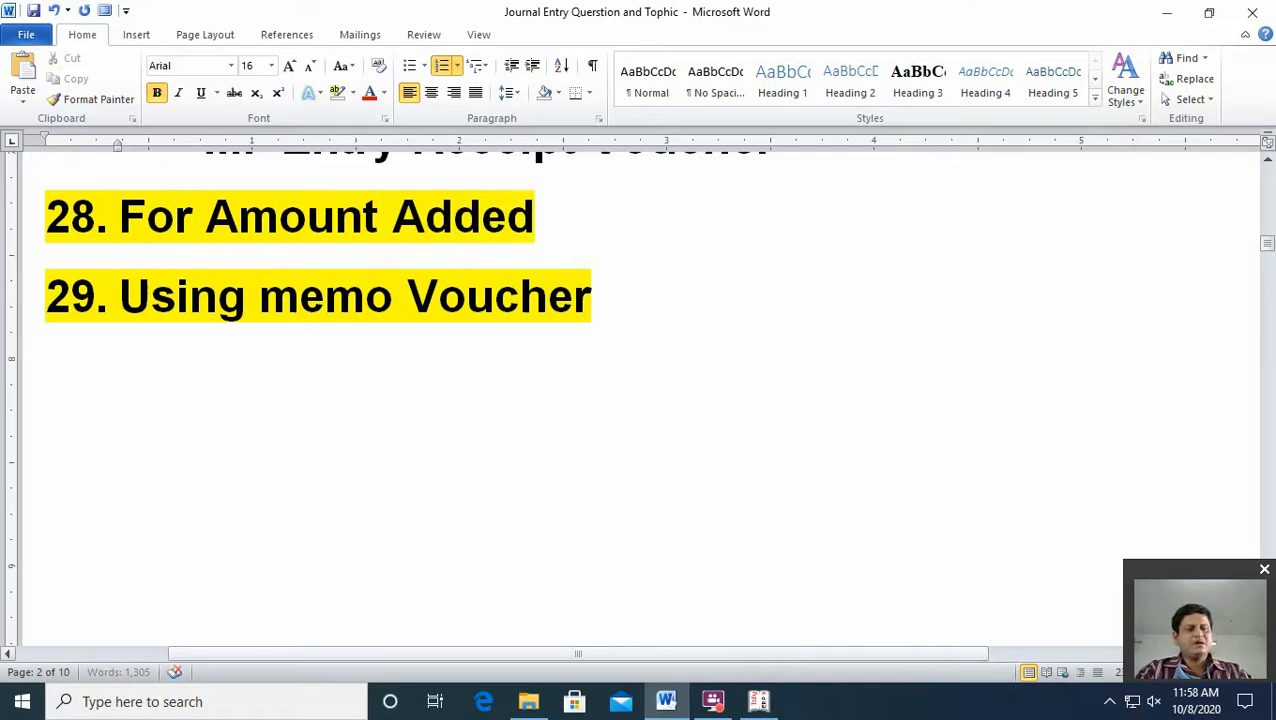
type(" and ")
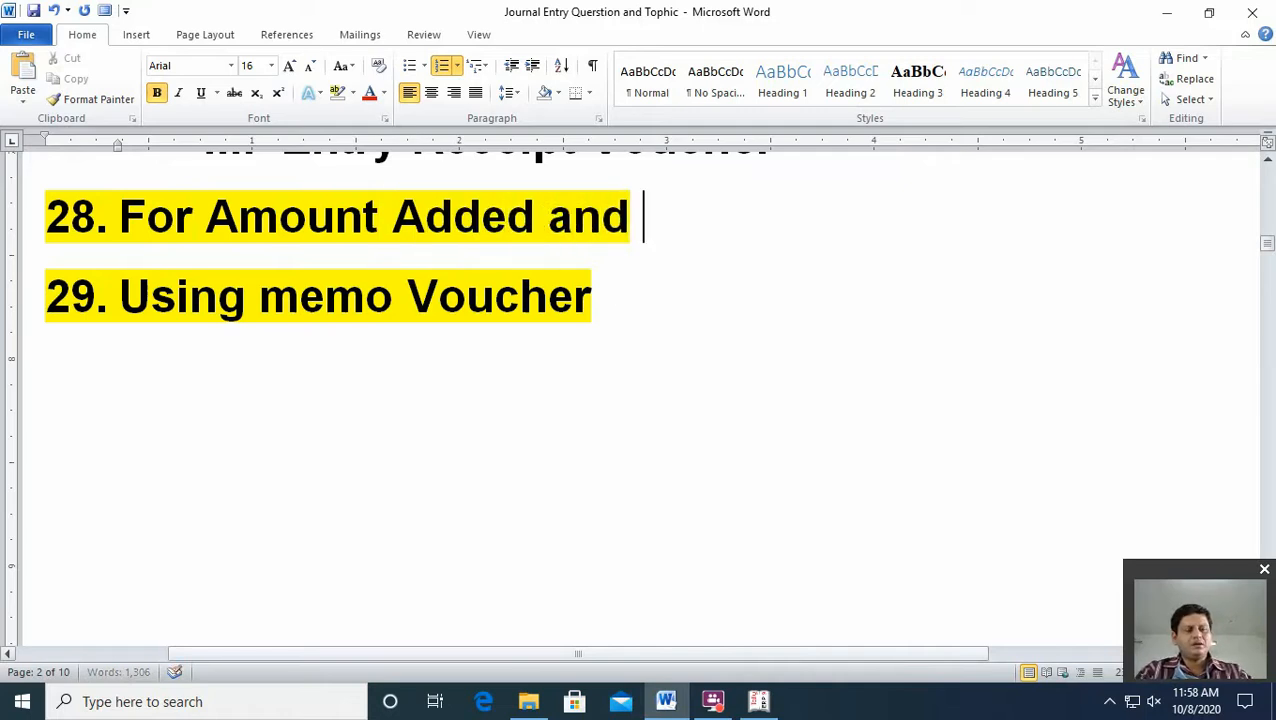
type("Deduct")
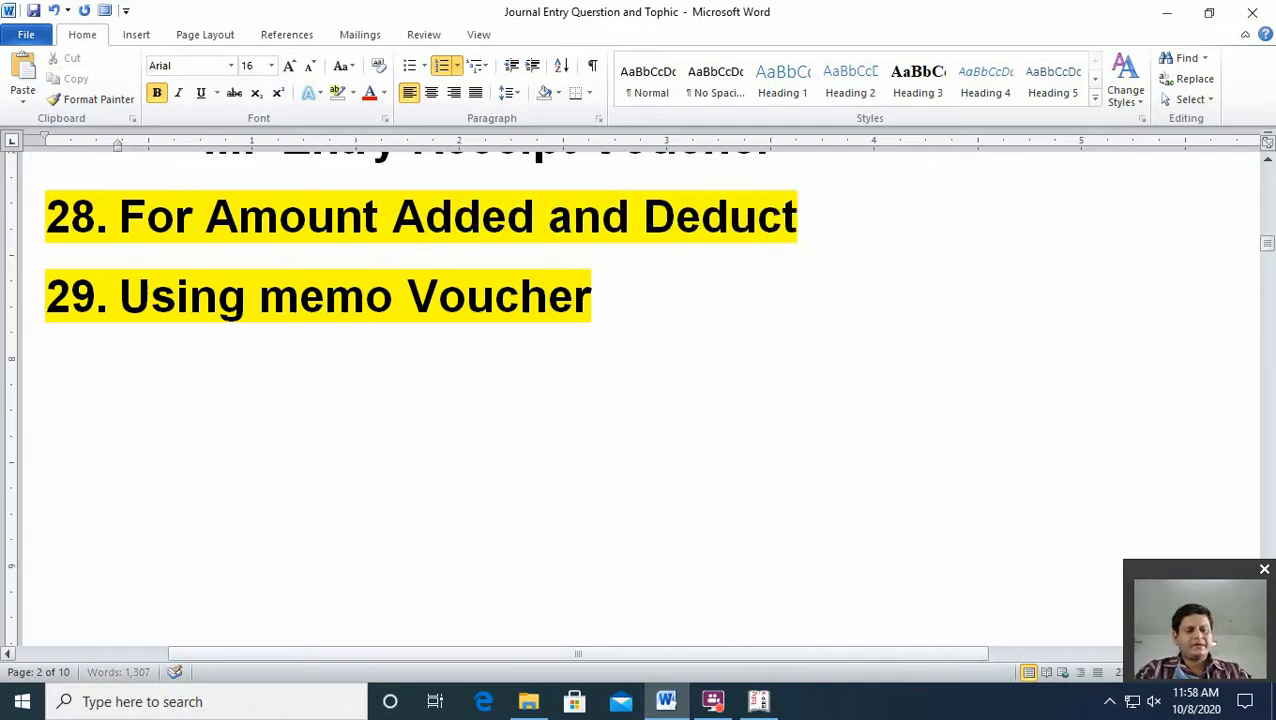
type("ed")
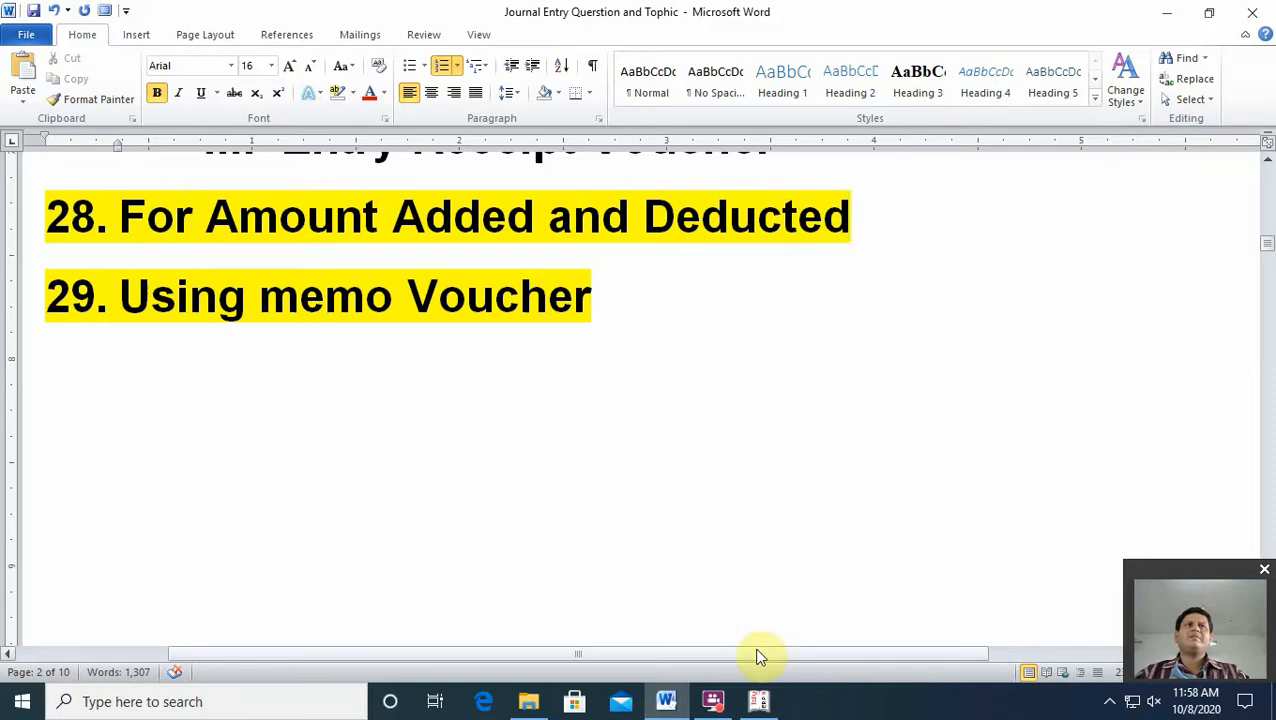
Step: Put "Interest calculation (" in front of "For Amount Added and Deducted" in item 28
left_click(117, 218)
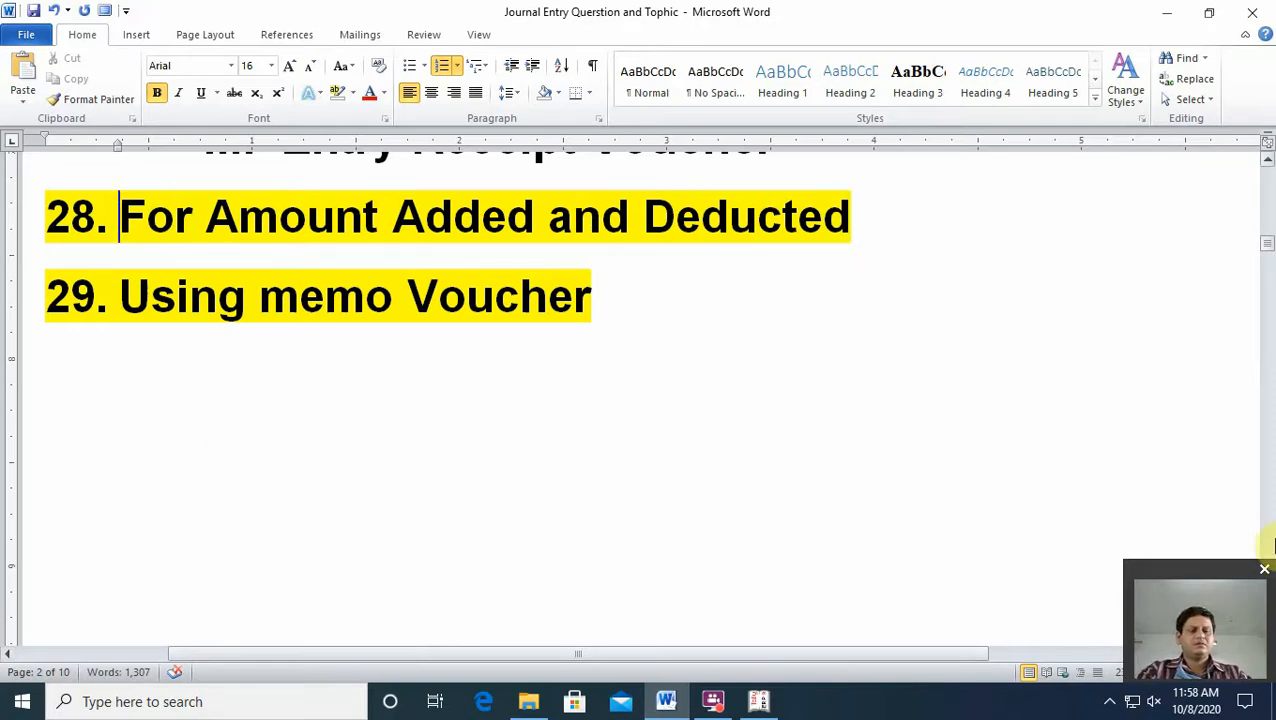
type("Inter")
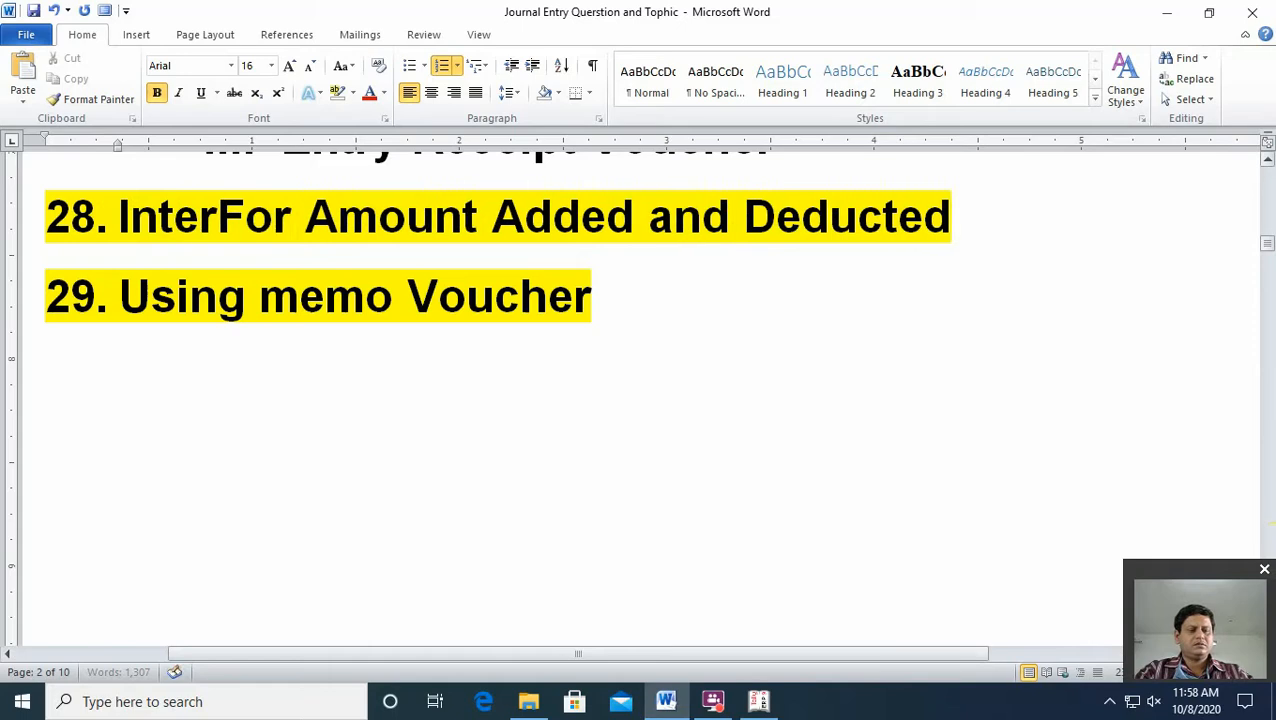
type("est ")
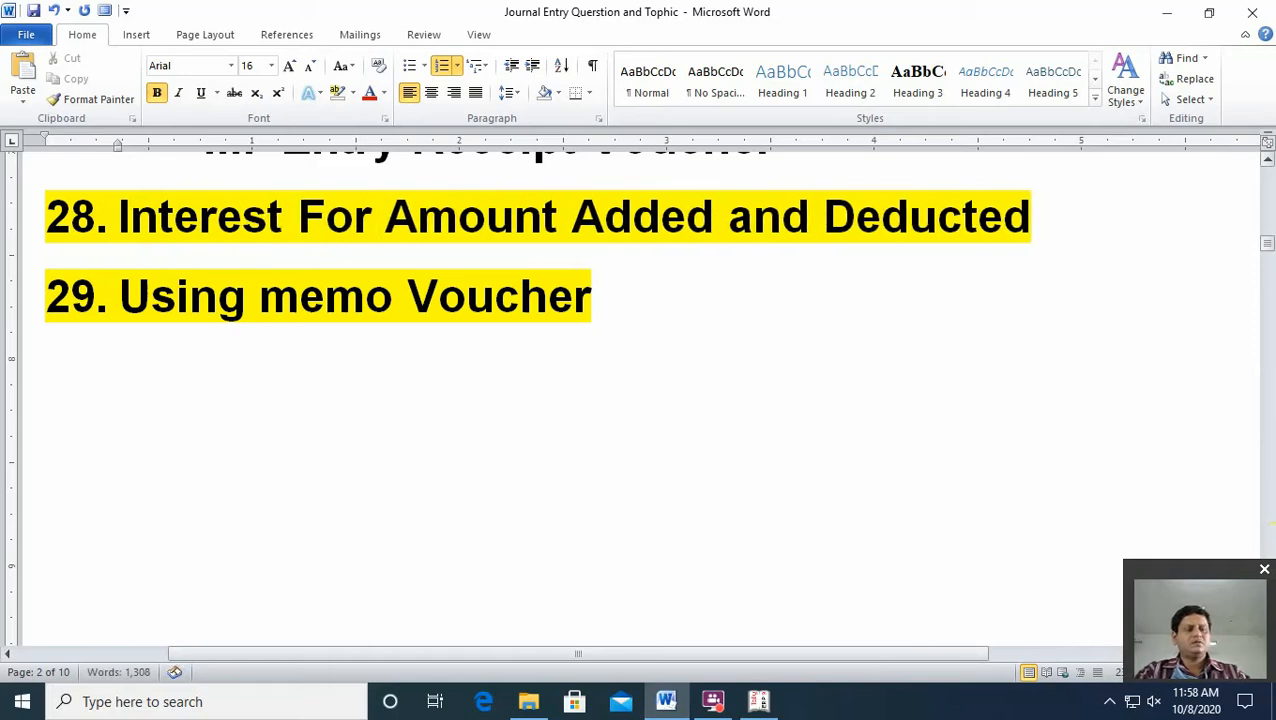
type("calcu")
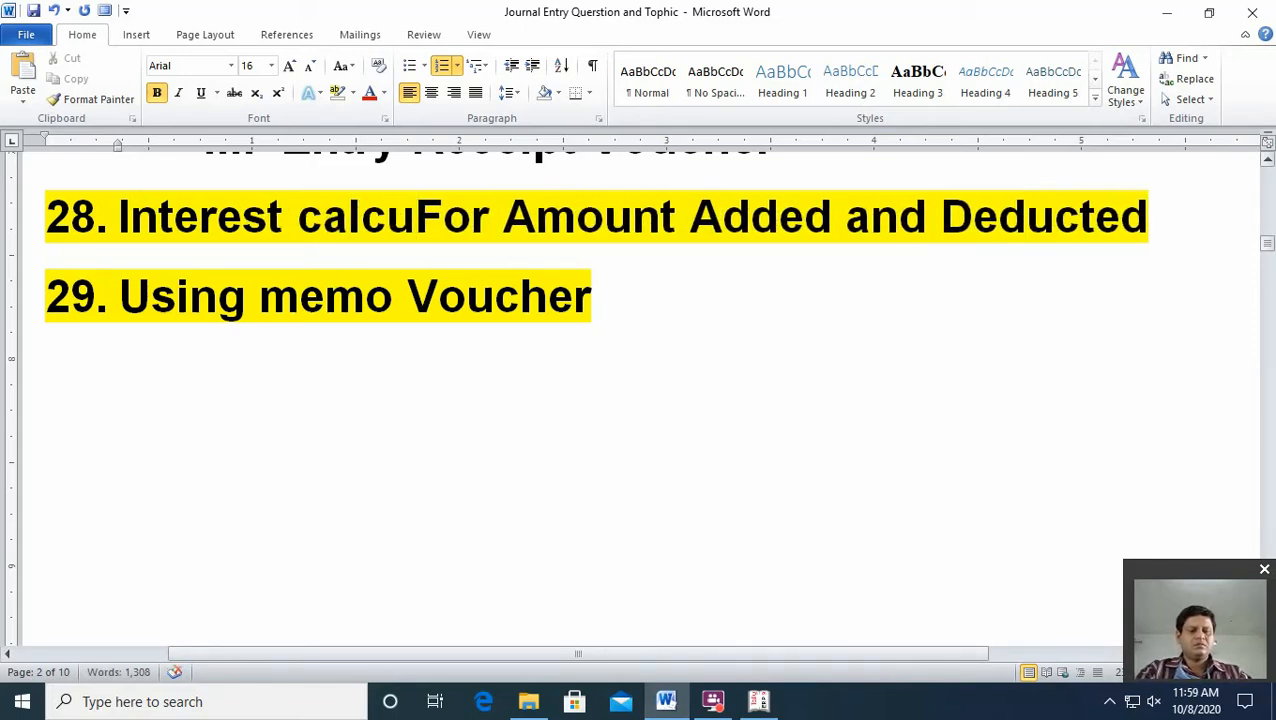
type("lation")
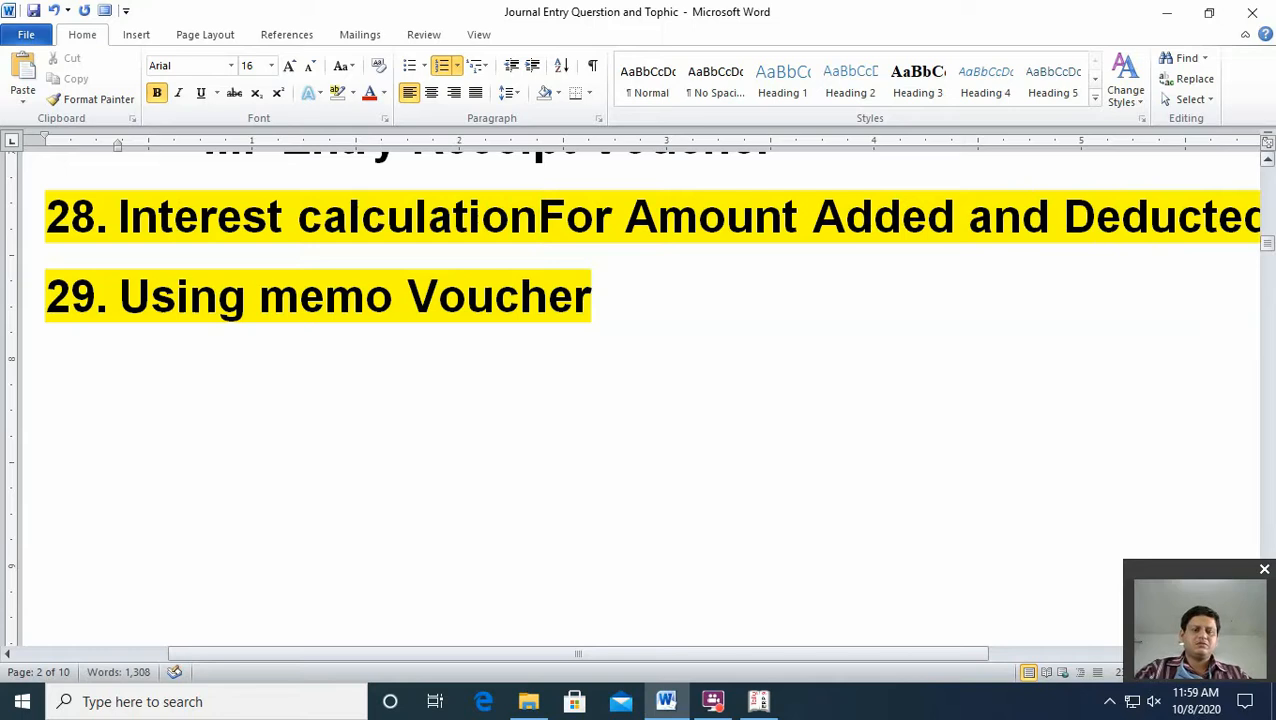
type(" (")
Step: Break item 28 after "For Amount" so "Added and Deducted" continues on an unnumbered line, and close the parenthesis
key("Right")
key("Right")
key("Right")
key("Right")
key("Right")
key("Right")
key("Right")
key("Right")
key("Right")
key("Right")
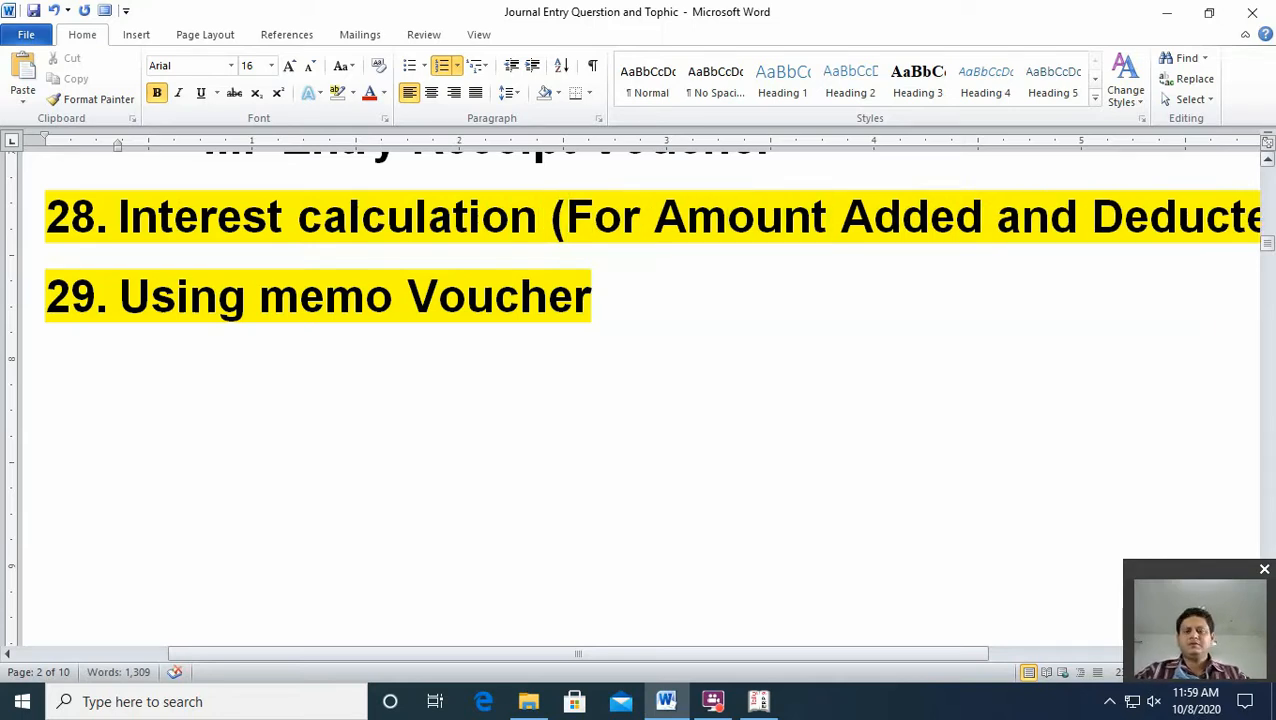
key("Return")
key("BackSpace")
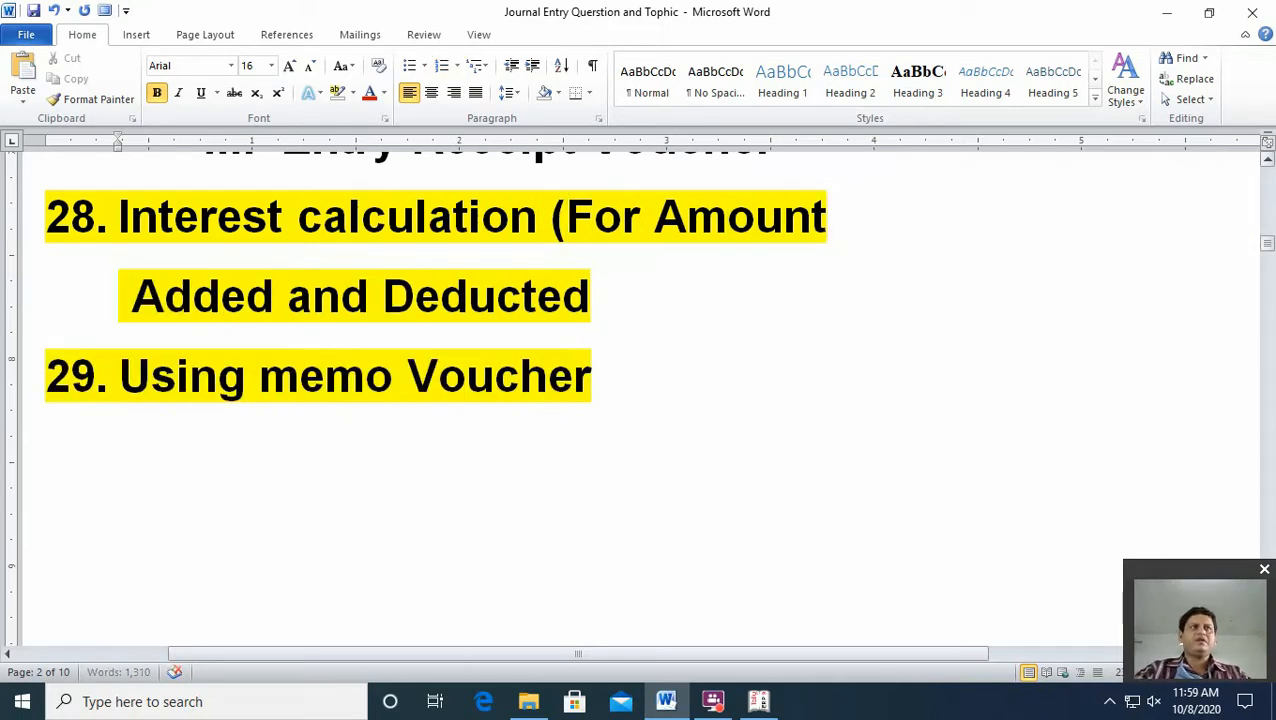
type(")")
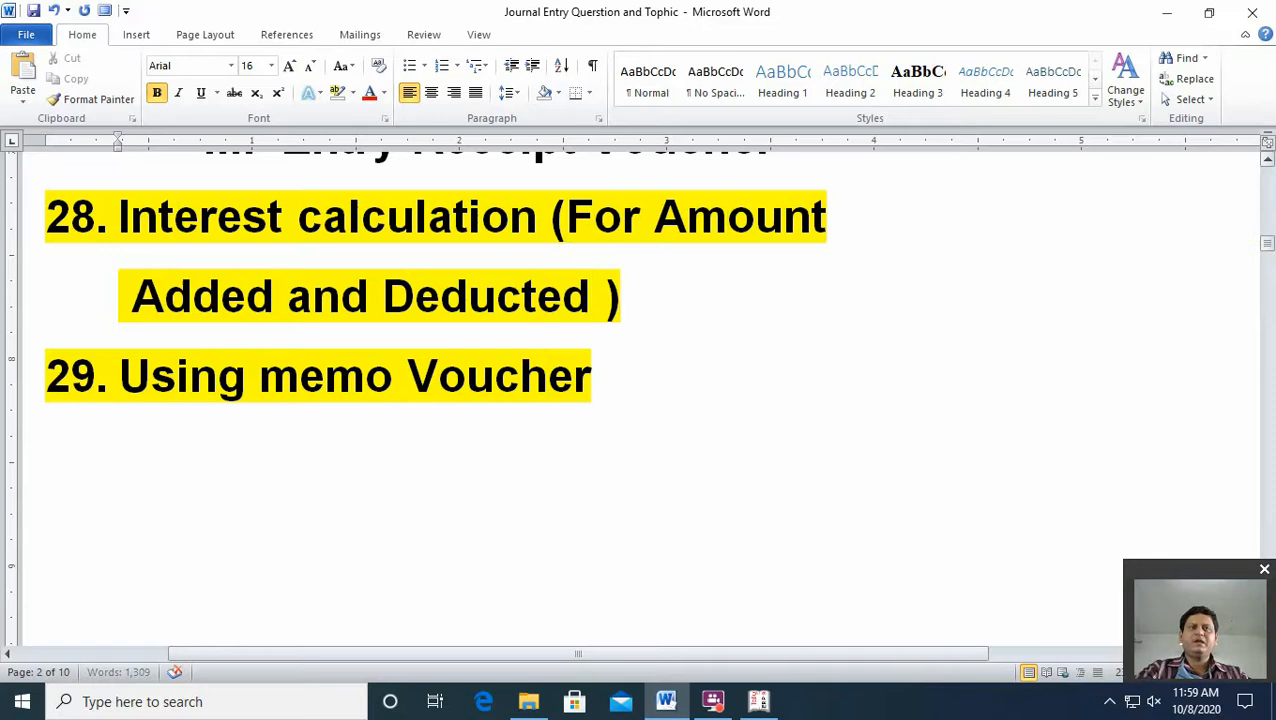
scroll(191, 373, "down", 1)
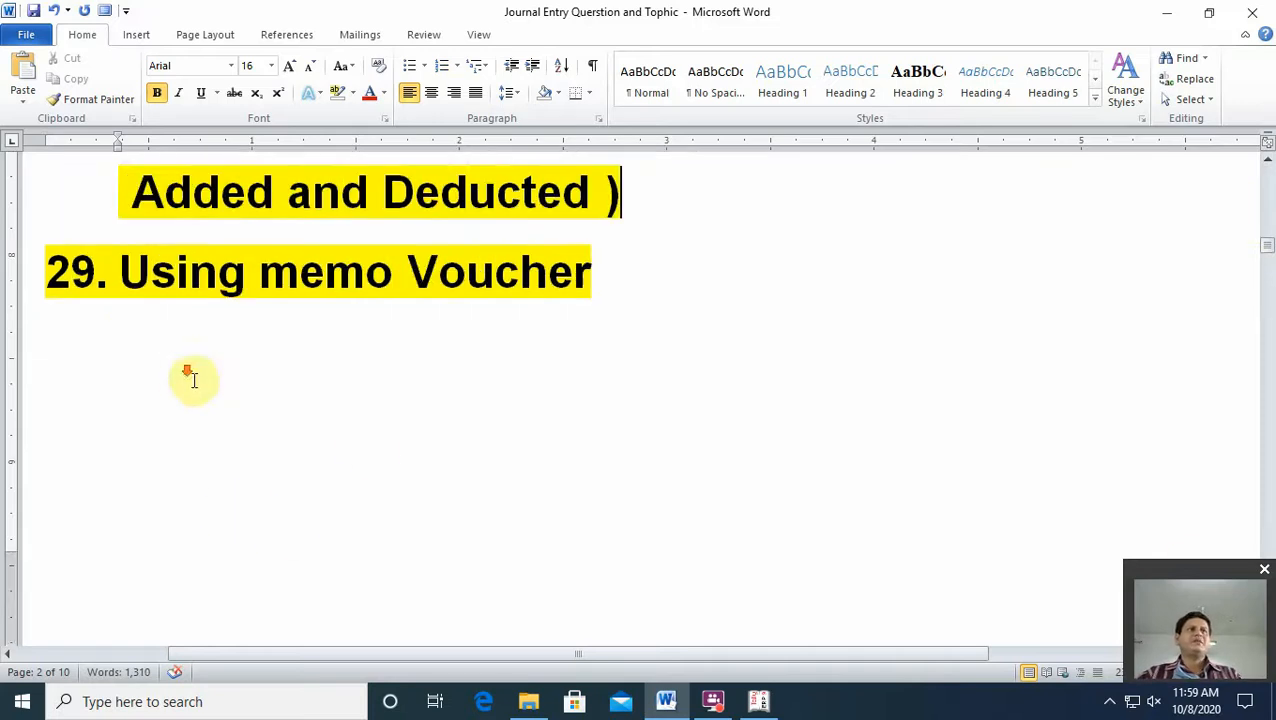
scroll(270, 398, "up", 2)
scroll(590, 370, "down", 1)
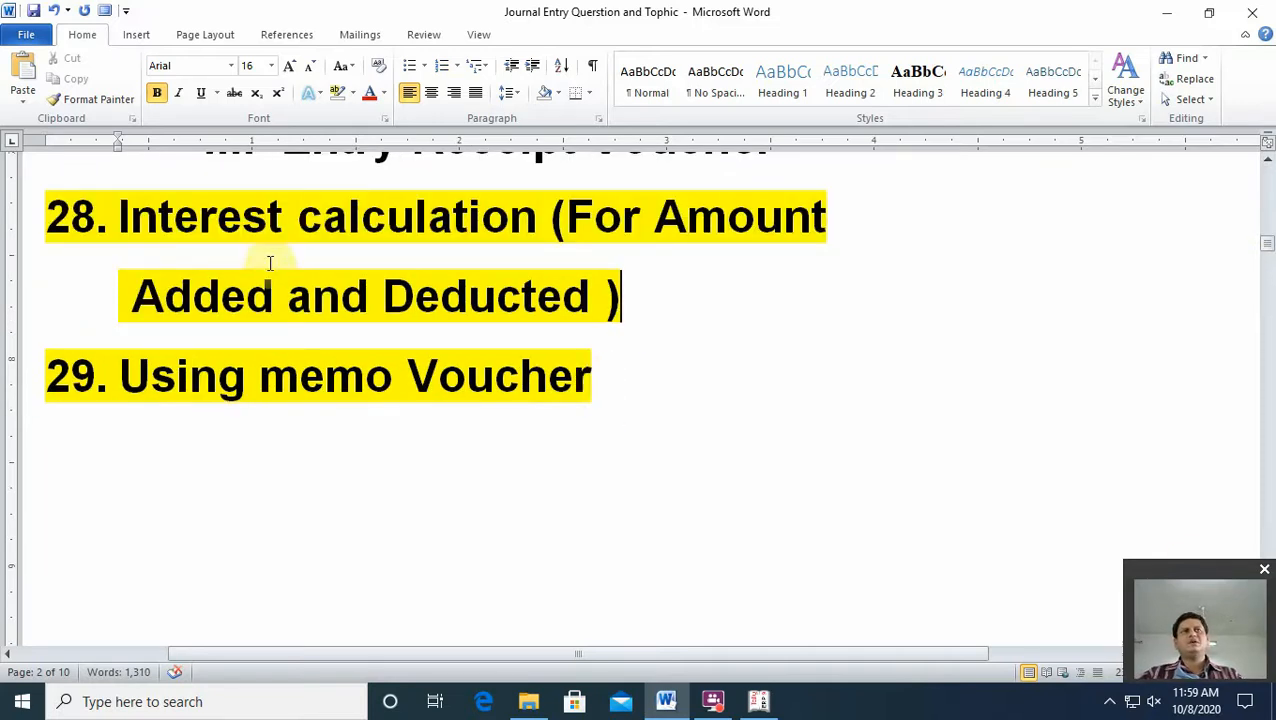
Step: Switch to Tally.ERP 9, keep the existing interest parameters, and set the Normal Rounding limit to 1
left_click(760, 703)
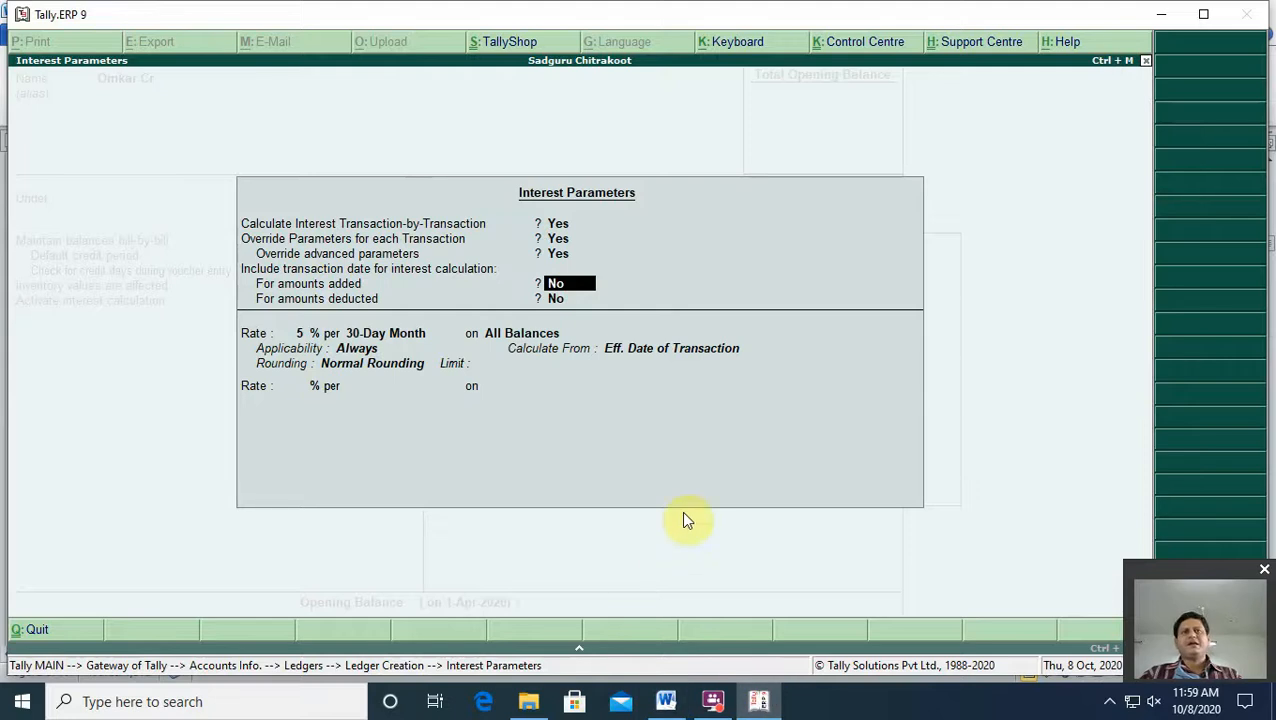
key("Return")
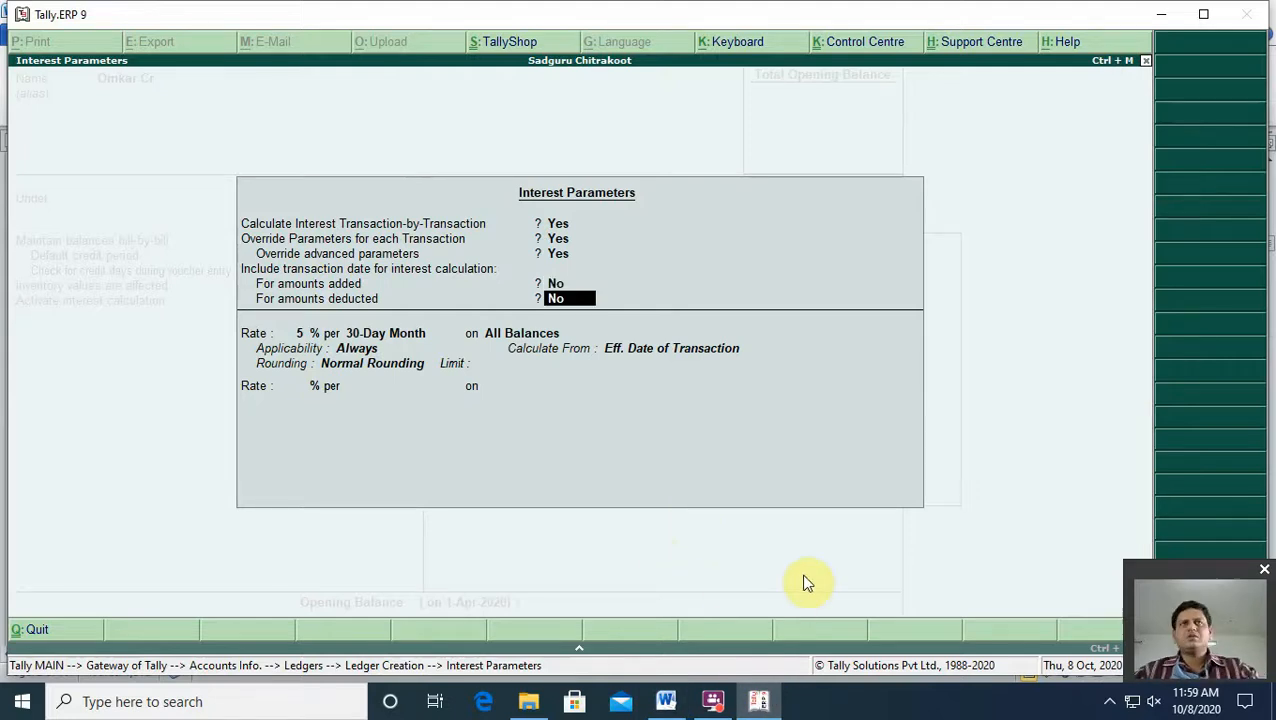
key("Return")
key("Return")
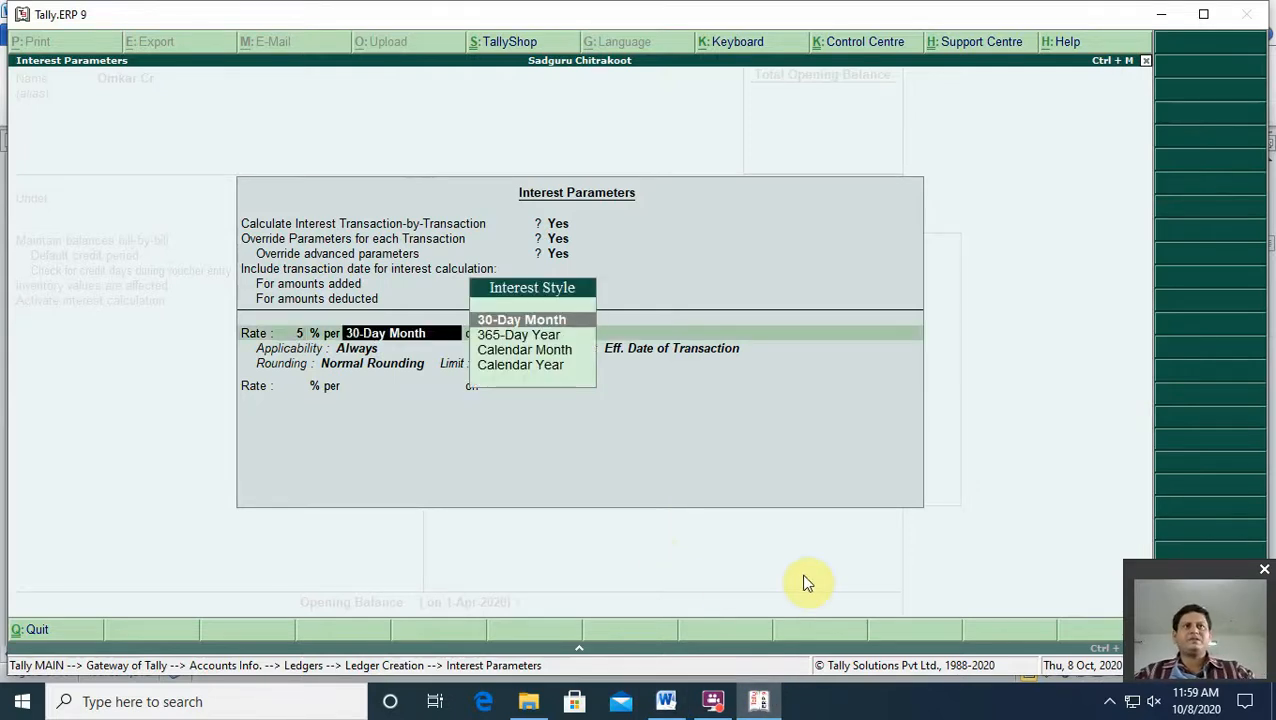
key("Return")
key("Return")
key("Return")
key("Return")
key("Return")
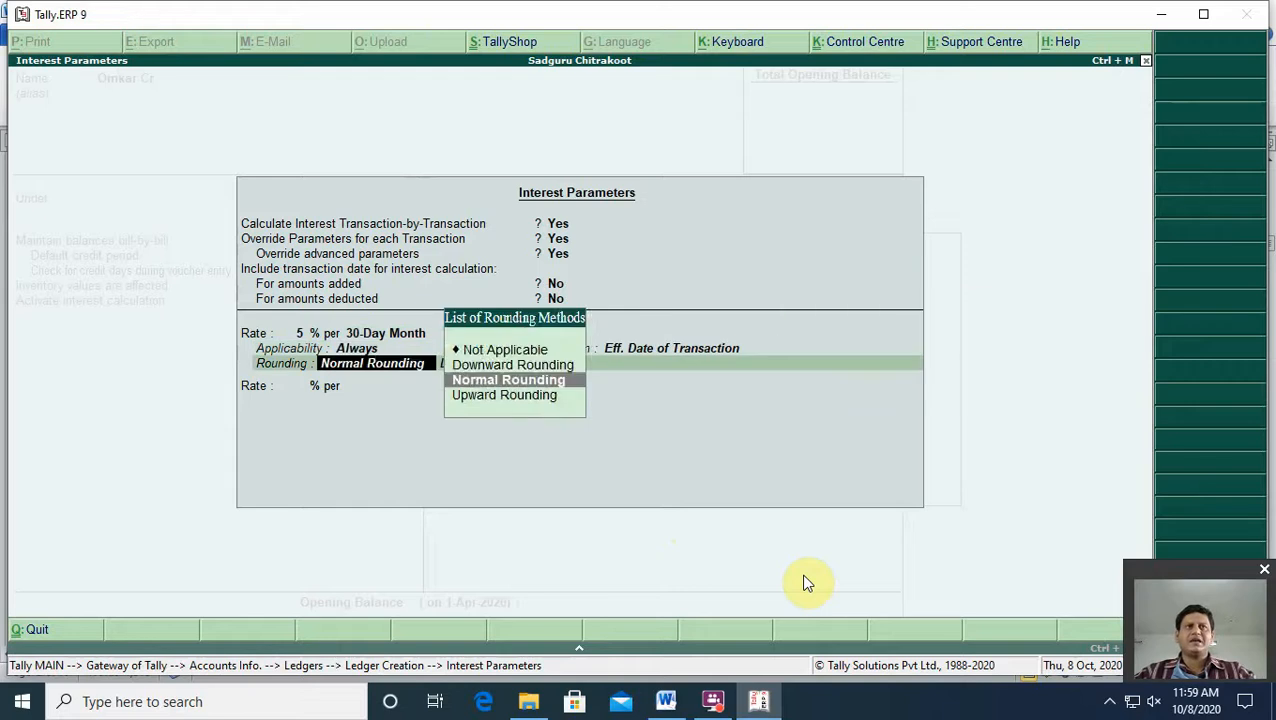
key("Return")
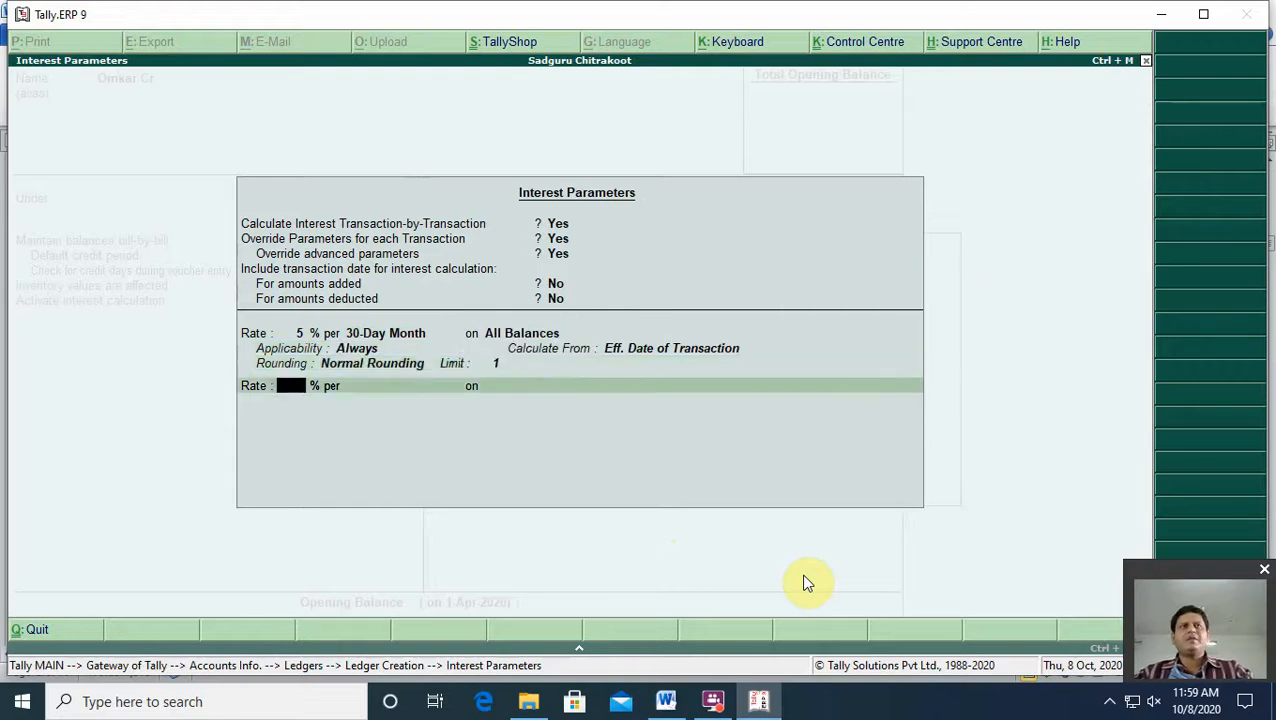
Step: Accept the interest parameters, keep India and Madhya Pradesh in the mailing details without bank details, and save the ledger
key("Return")
key("Return")
key("Return")
key("Return")
key("Return")
key("Return")
key("Return")
key("Return")
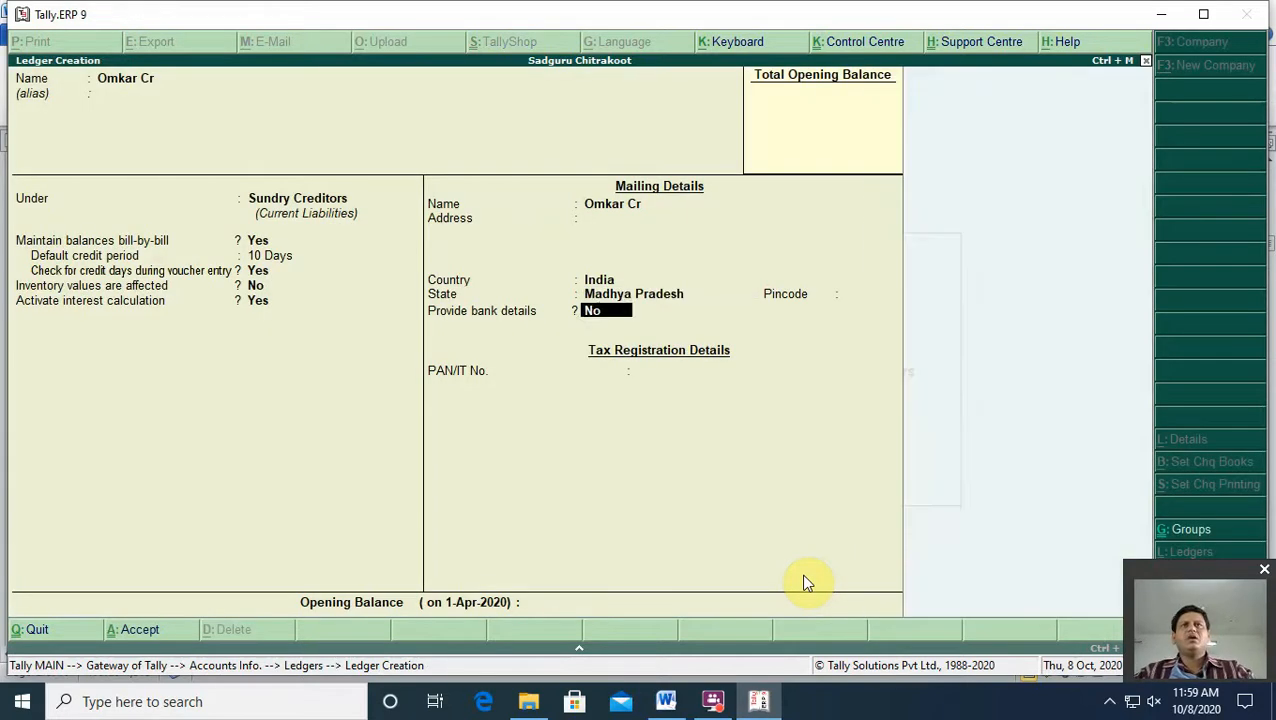
left_click(803, 575)
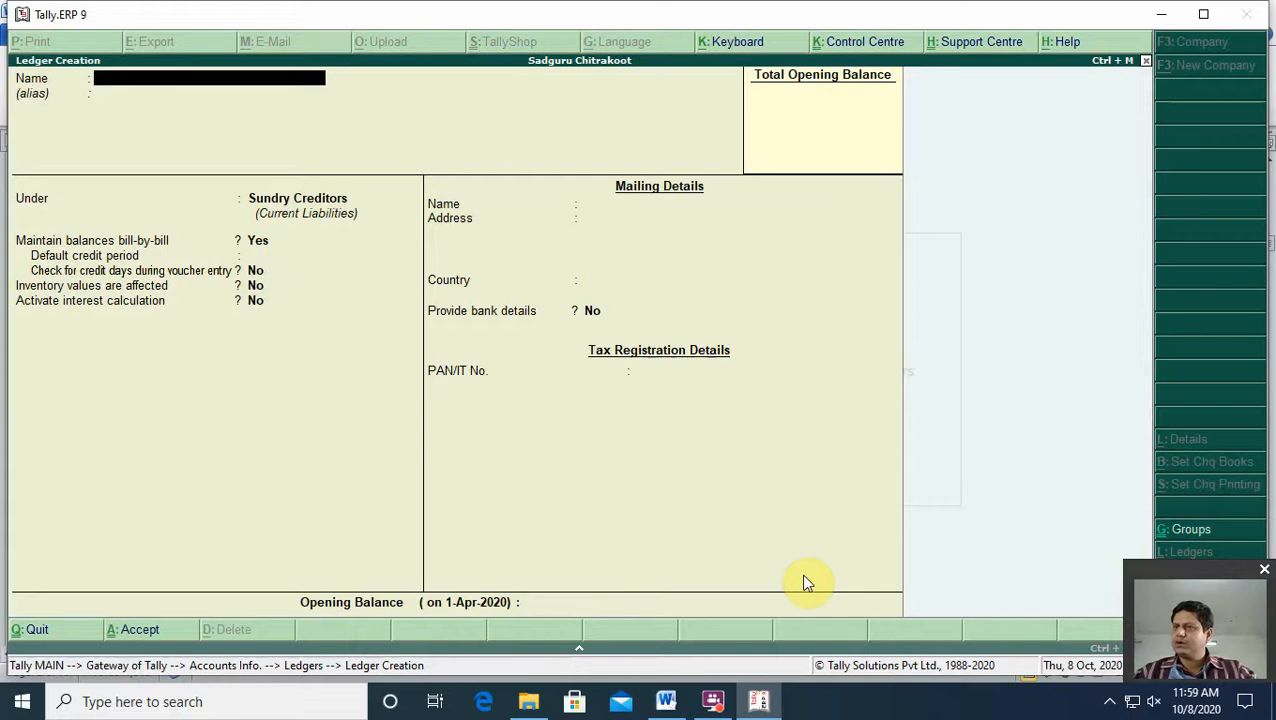
Step: Leave ledger creation, open a new Purchase accounting voucher, and change it from invoice to voucher mode
key("Escape")
left_click(806, 584)
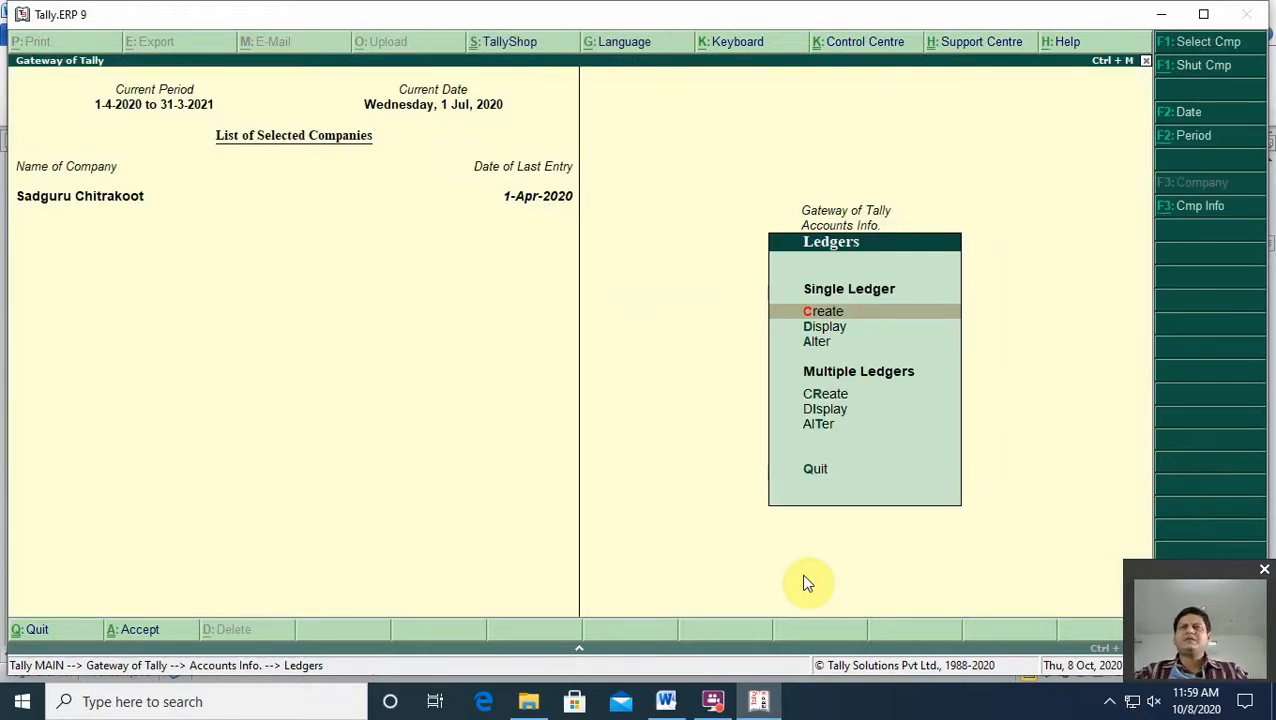
key("Escape")
key("Escape")
key("Down")
key("Down")
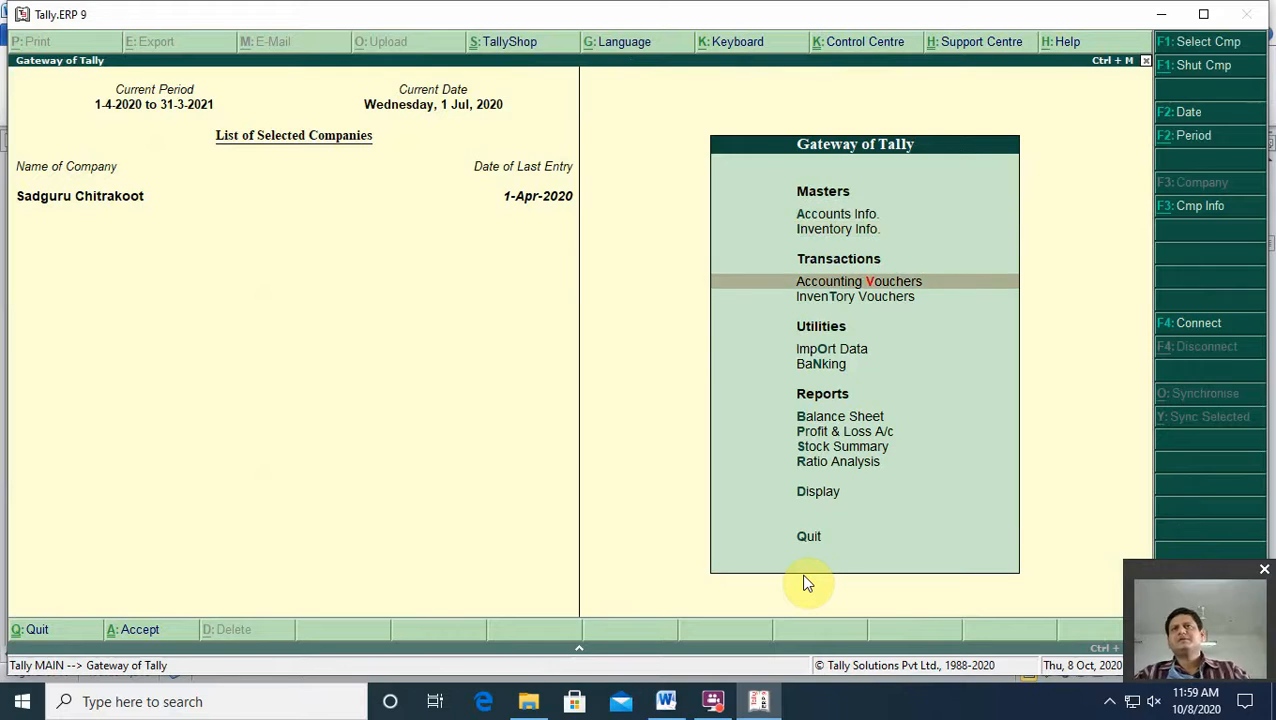
key("Return")
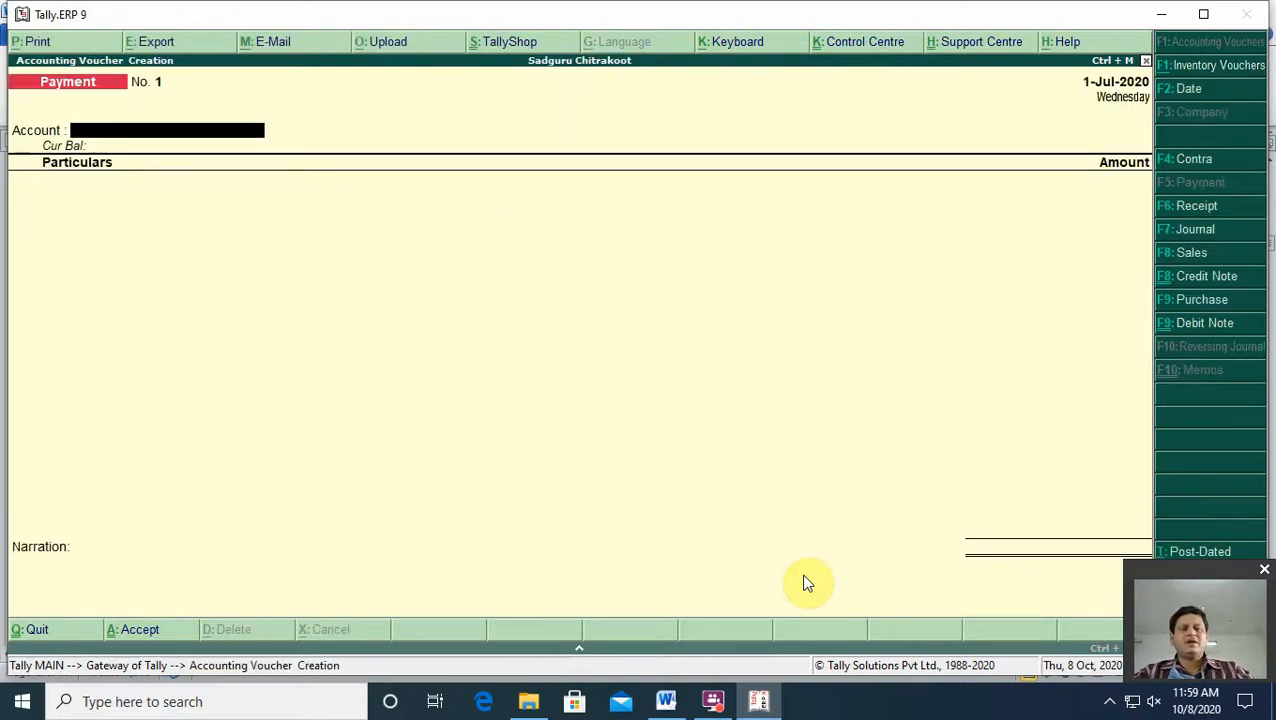
key("F9")
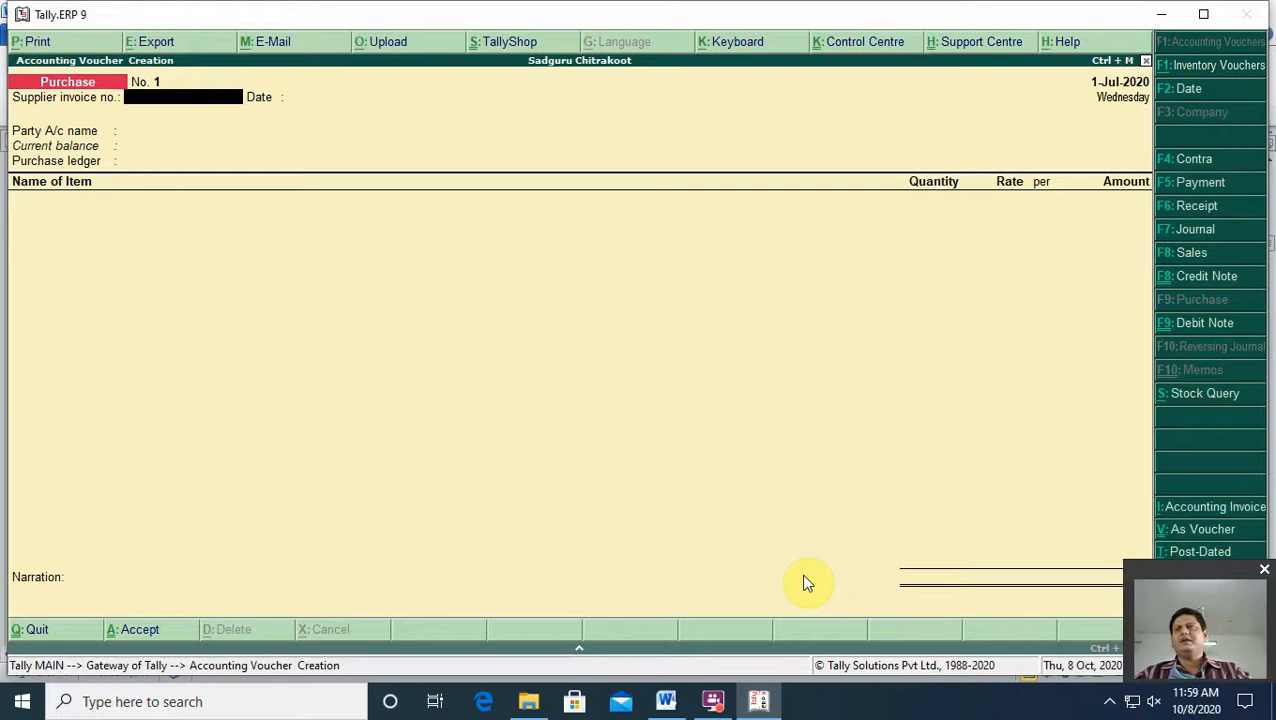
left_click(1245, 513)
left_click_drag(1225, 567, 112, 566)
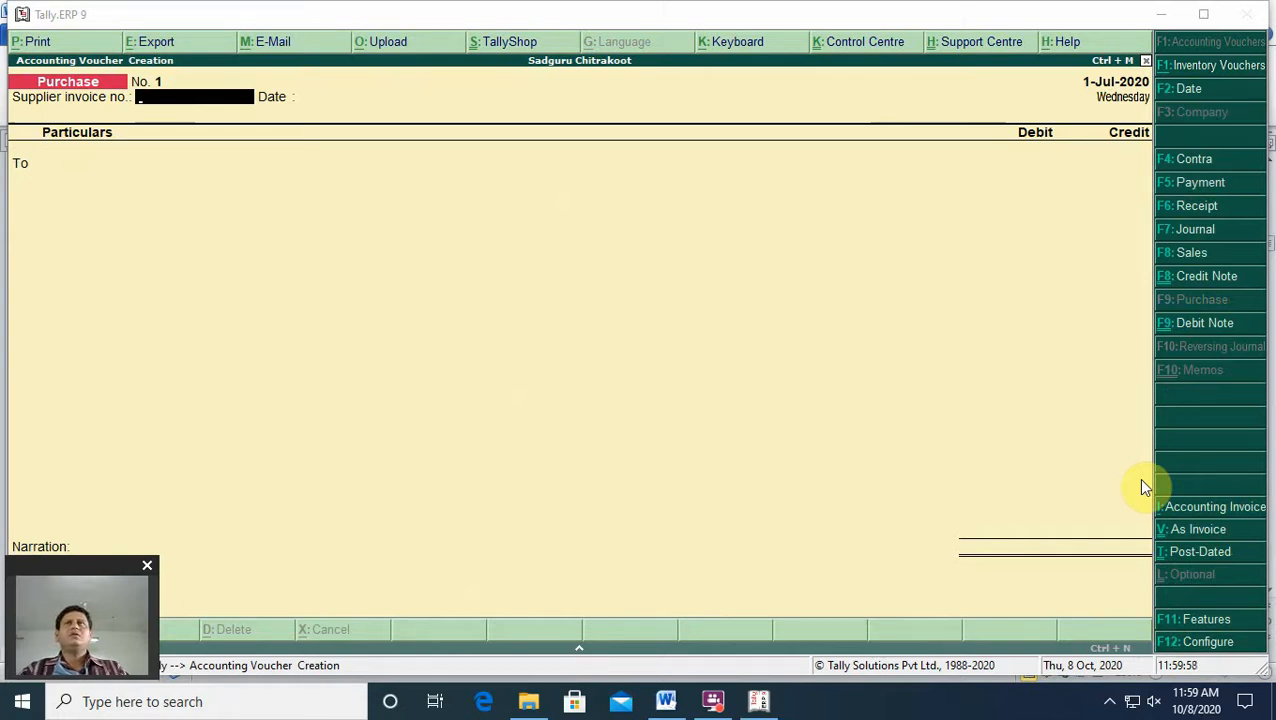
Step: Enter supplier invoice number 5 dated 1-Apr-2020 in the Purchase voucher
left_click(720, 22)
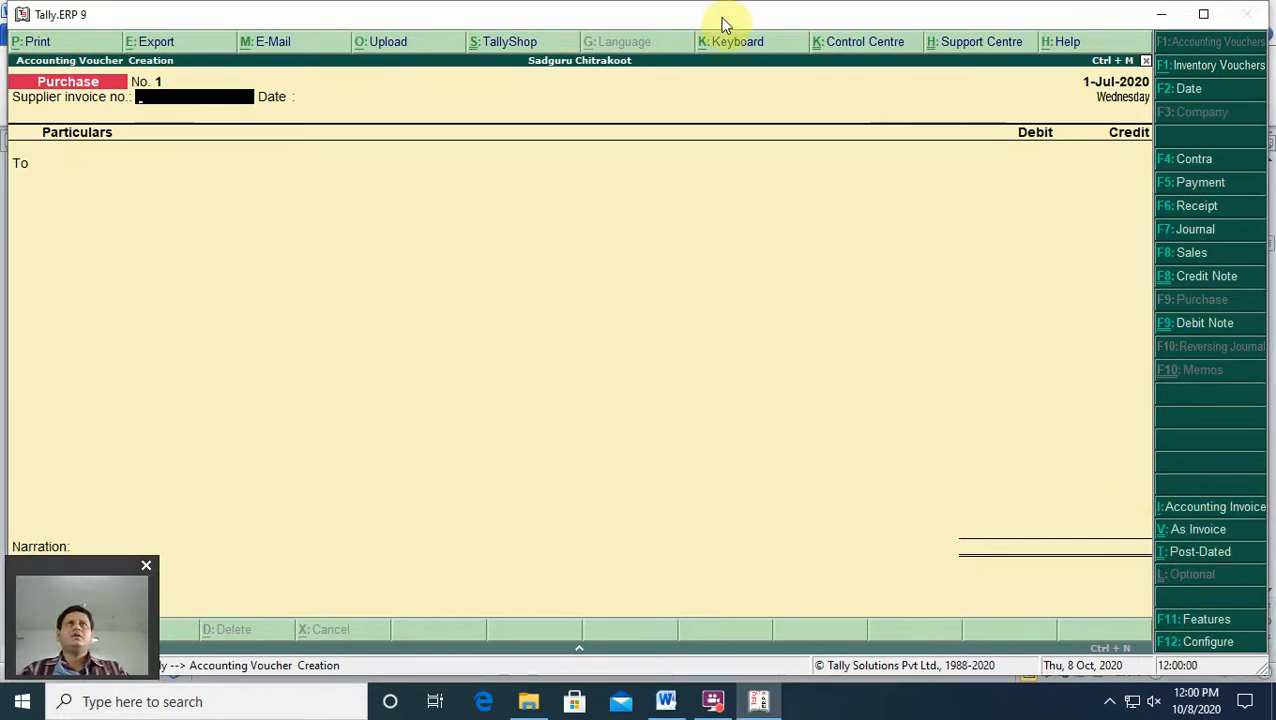
type("5")
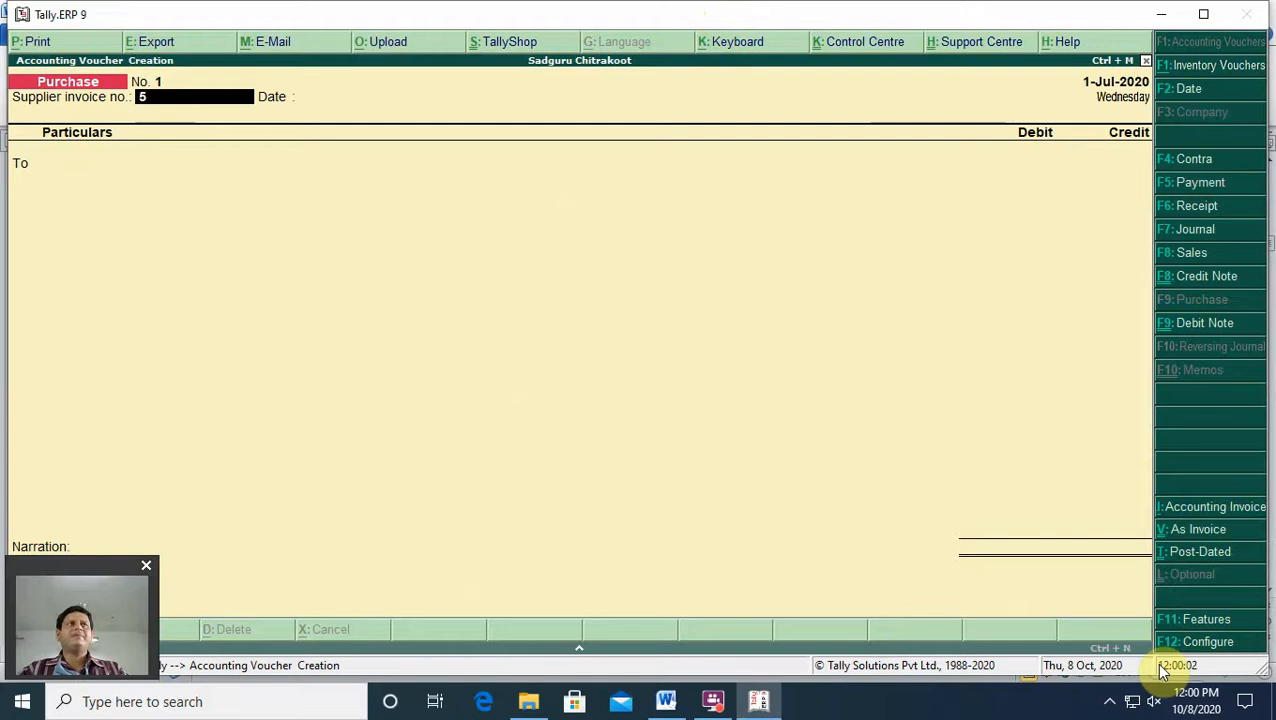
key("Return")
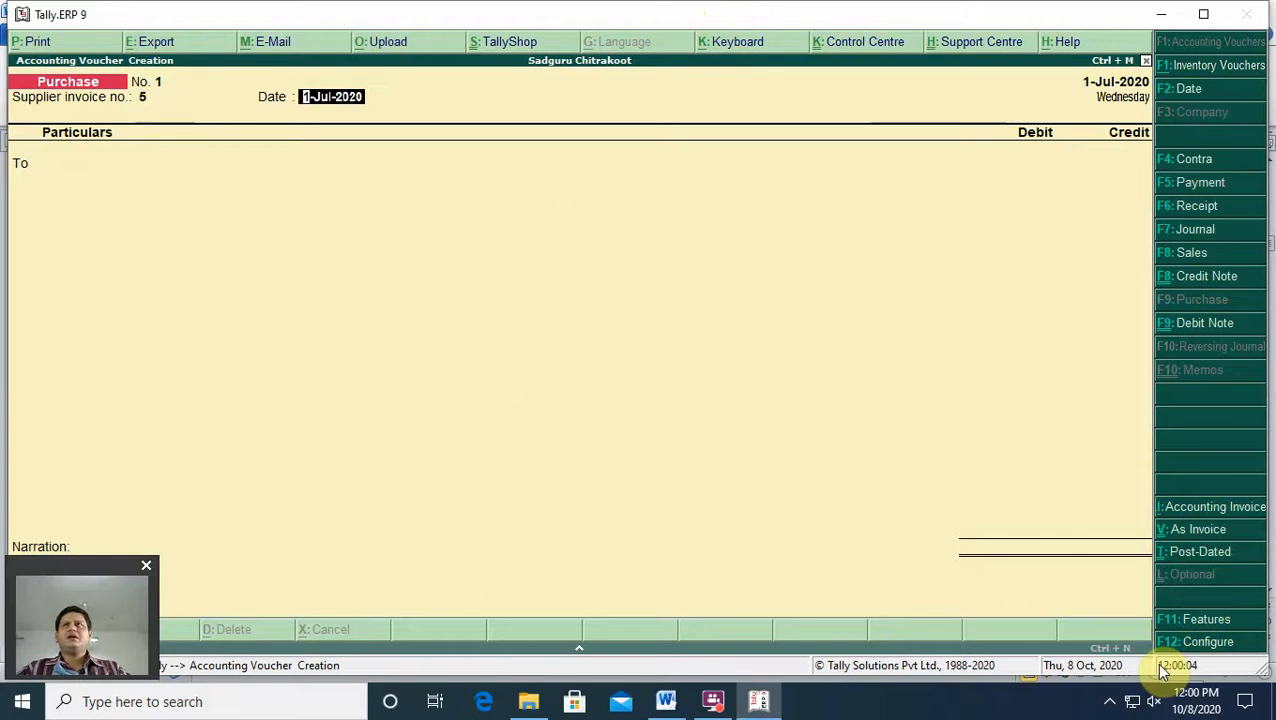
type("1-4")
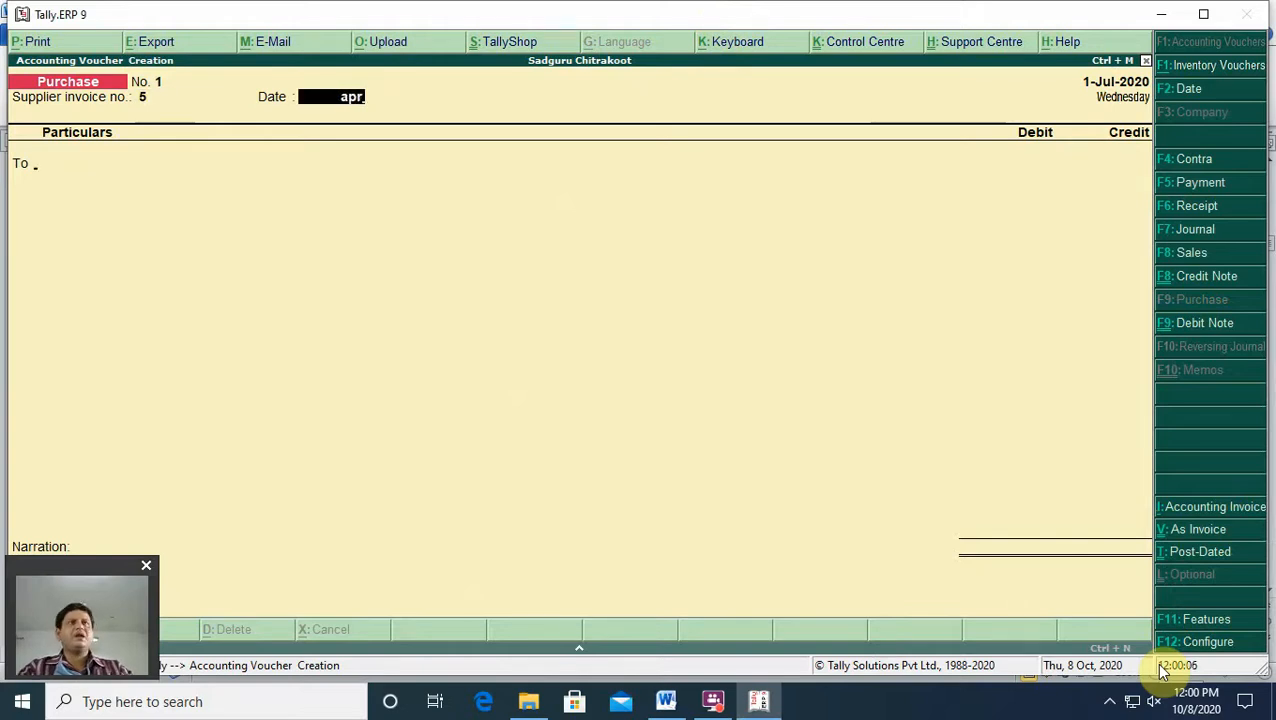
key("Return")
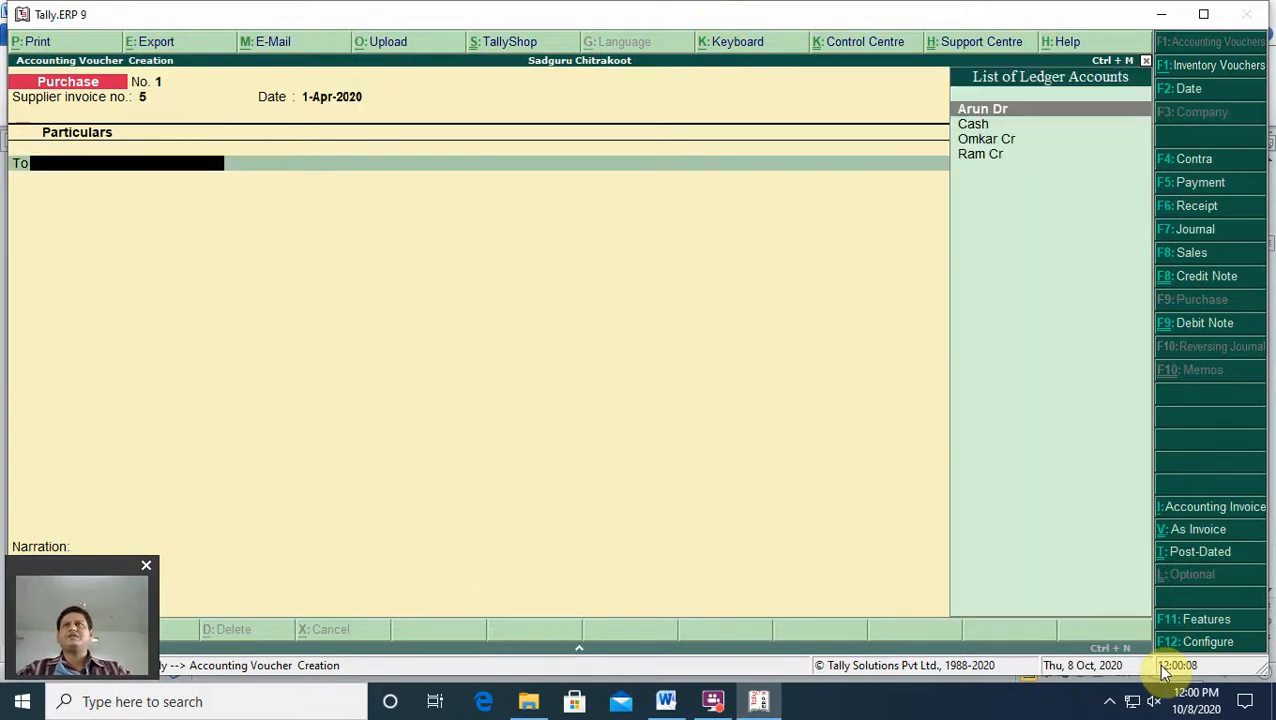
Step: Credit the sundry creditor set up with interest parameters with 1,000, keeping the default supplier details
key("Down")
key("Down")
key("Return")
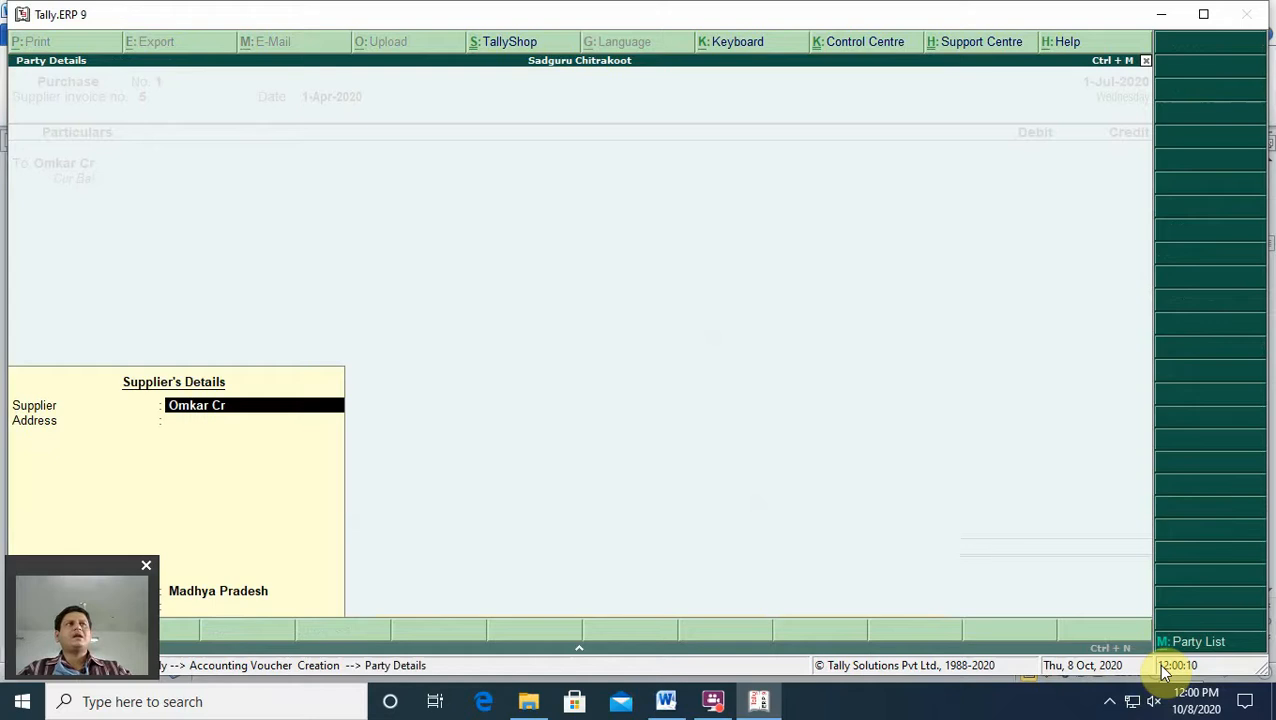
key("Return")
key("Return")
key("Return")
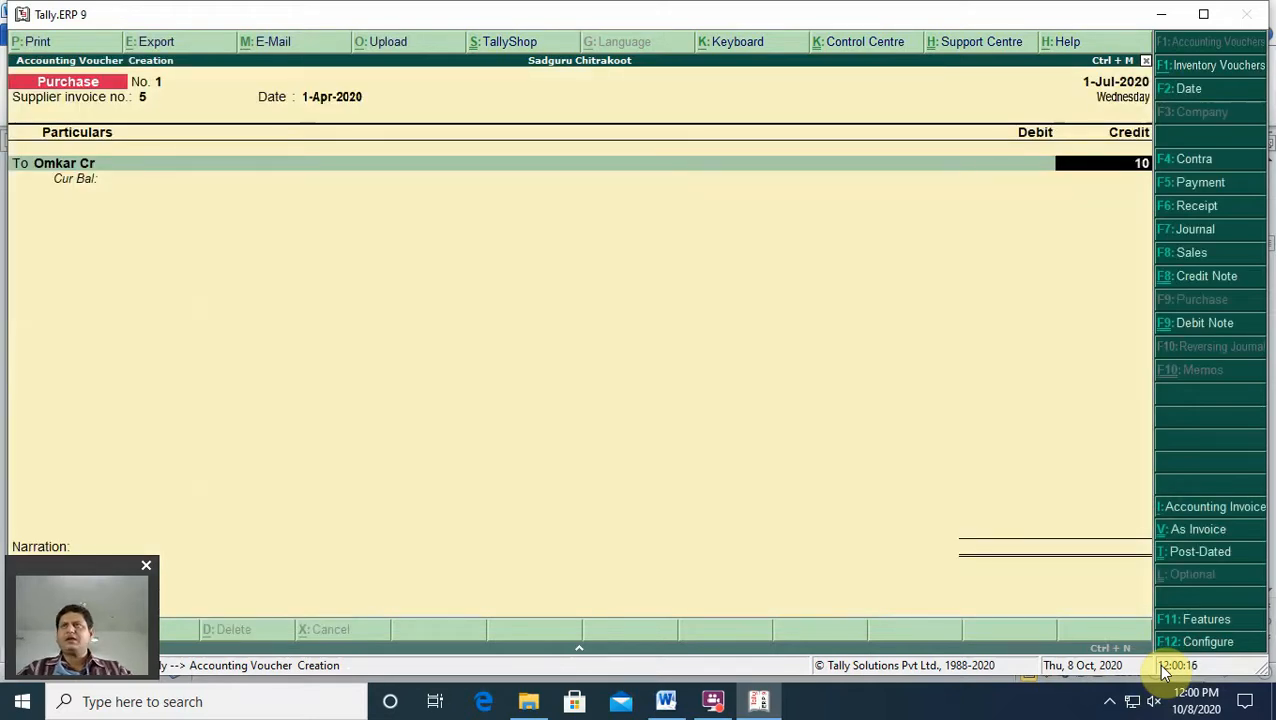
type("1000")
key("Return")
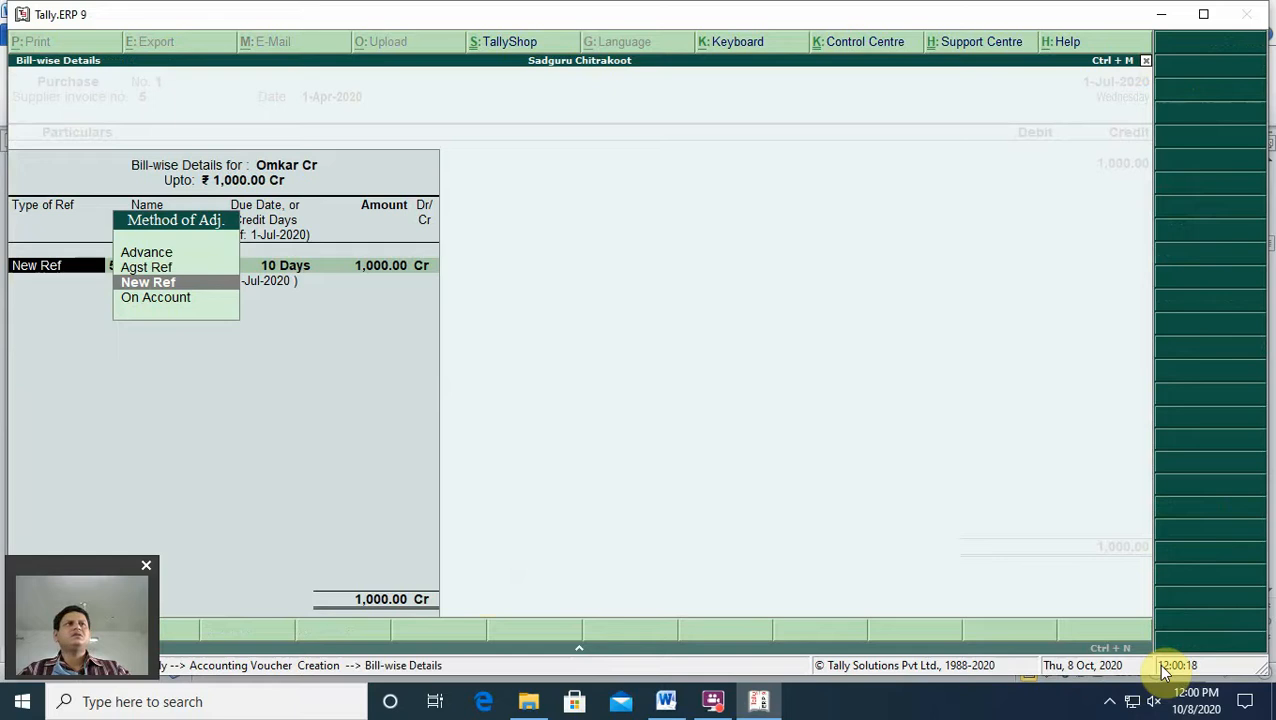
Step: Record the bill-wise details as New Ref 5 with 10 Days credit for 1,000.00 Cr
key("Return")
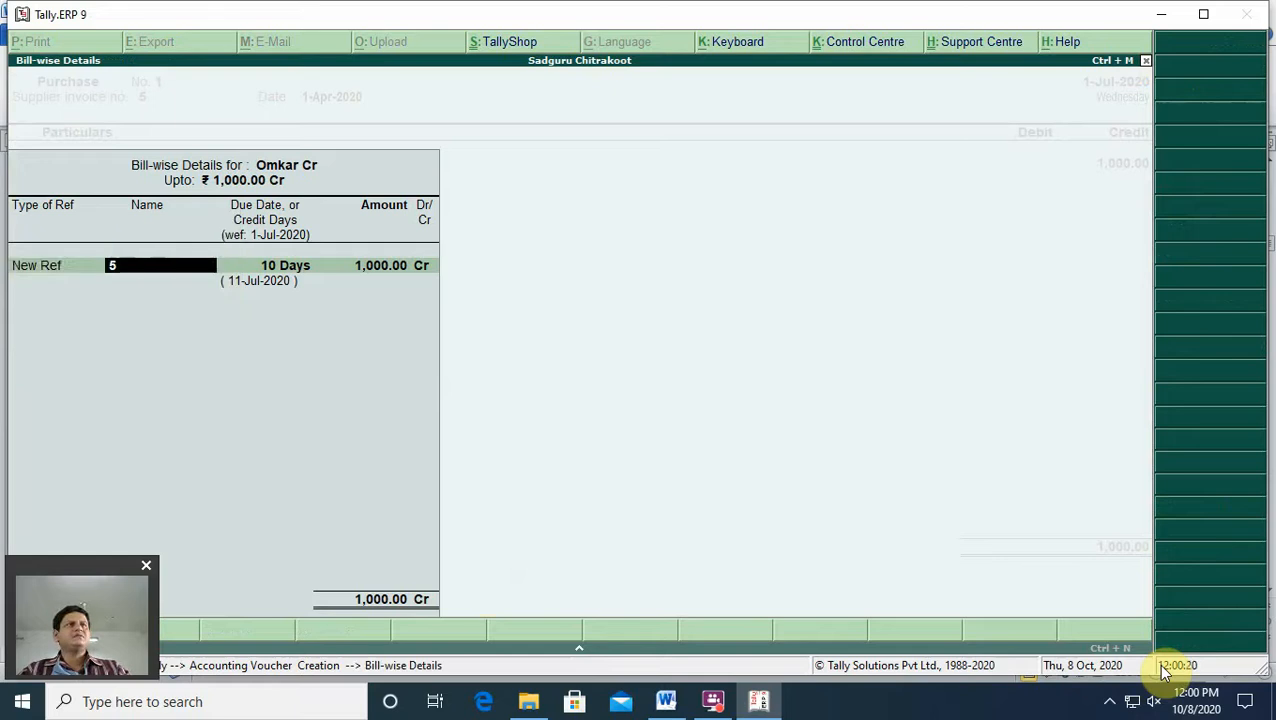
key("Return")
key("Return")
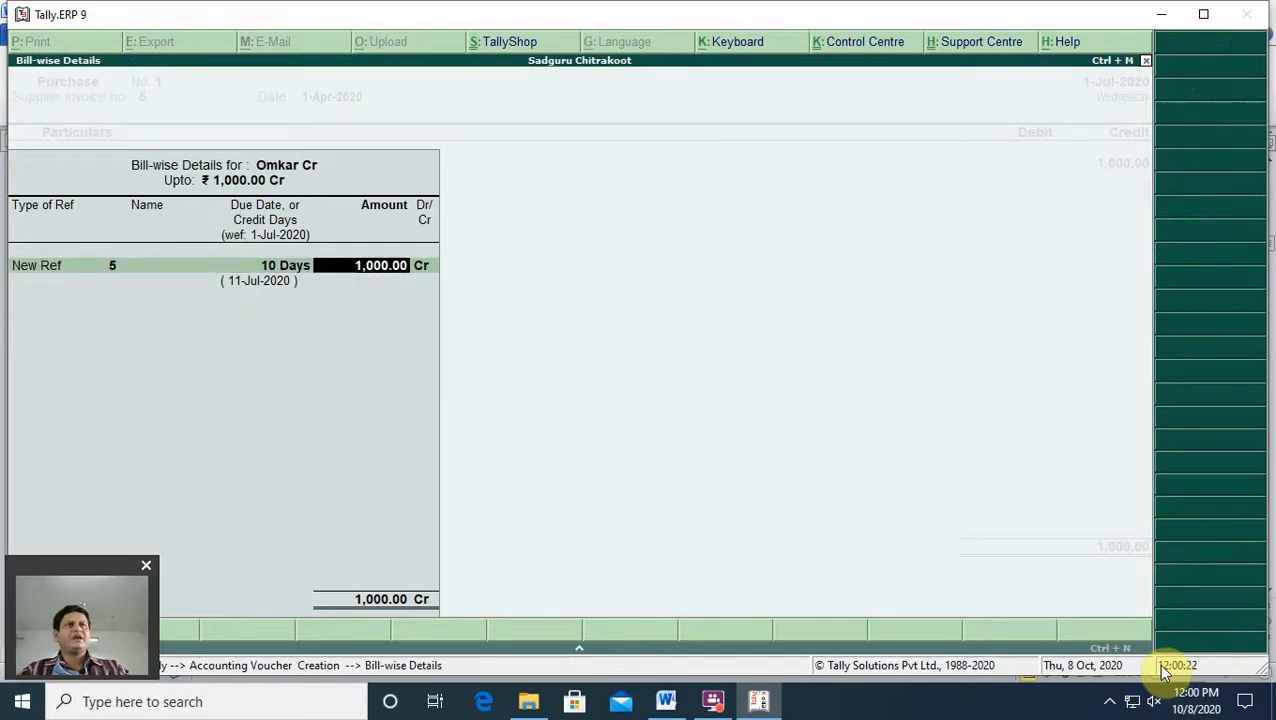
key("Return")
key("Return")
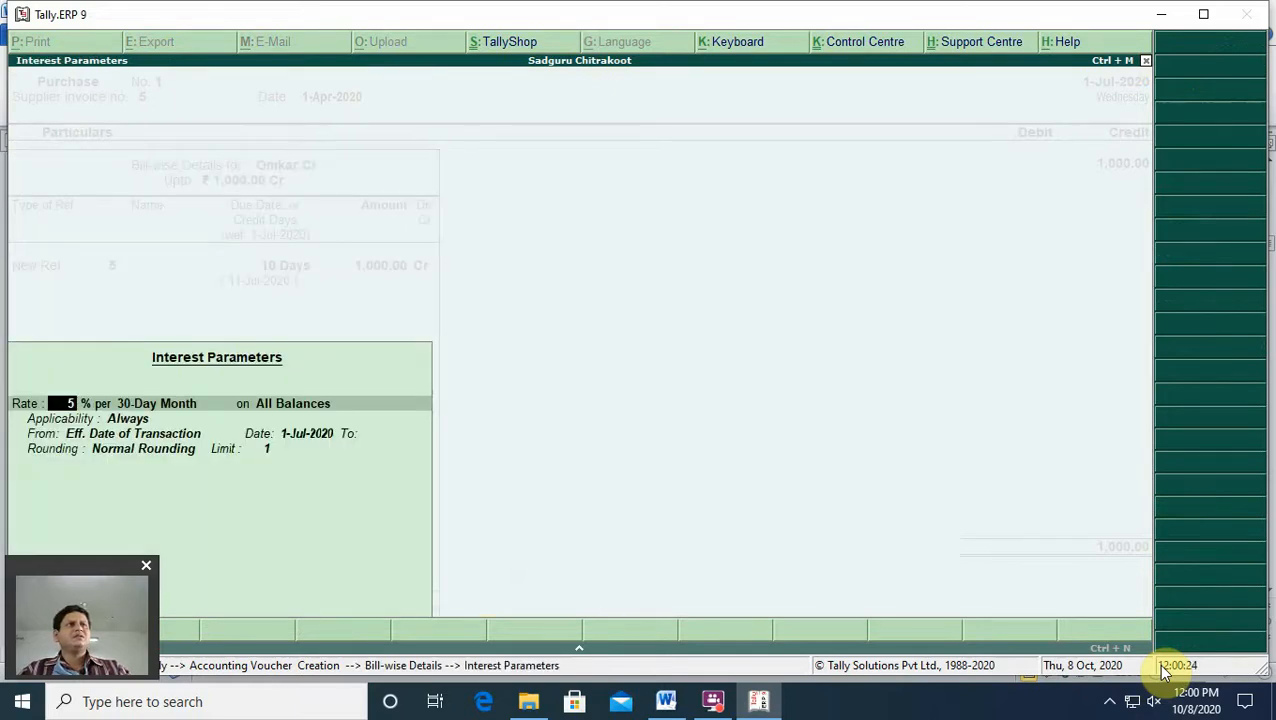
Step: Accept the bill's interest parameters of 5% per 30-Day Month on All Balances with Normal Rounding limit 1, and finish the bill-wise details
key("Return")
key("Return")
key("Return")
key("Return")
key("Return")
key("Return")
key("Return")
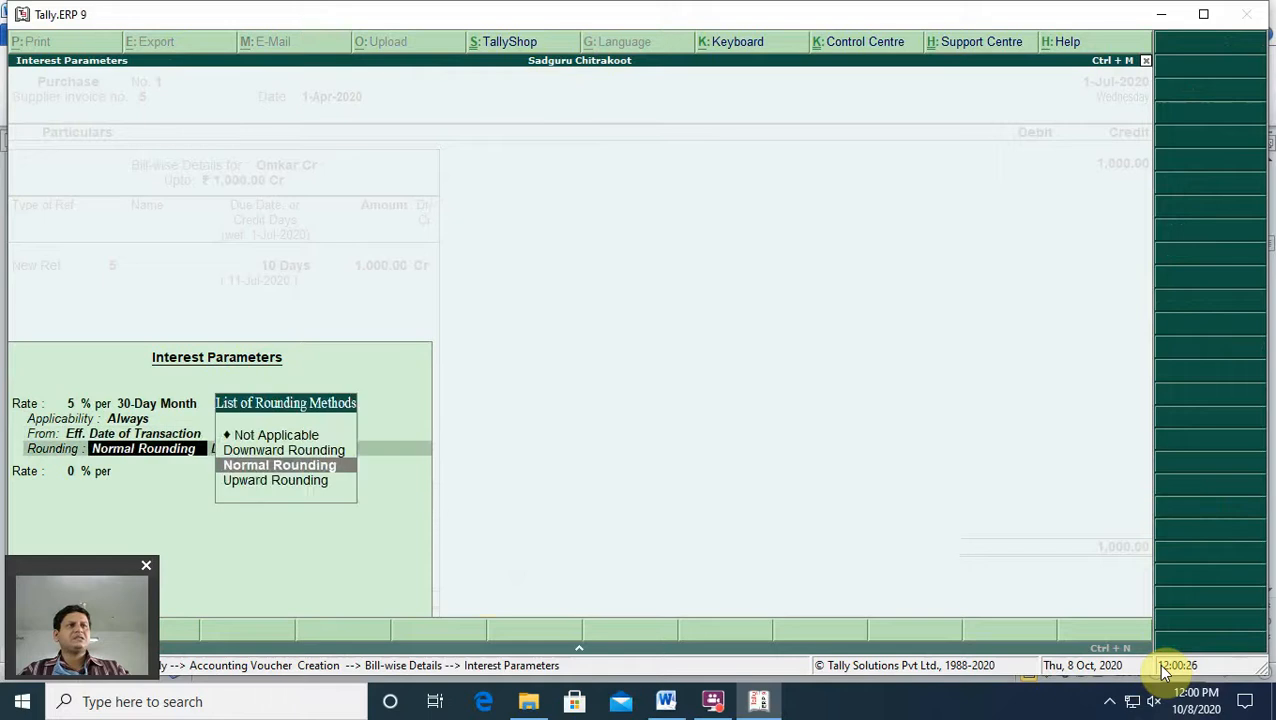
key("Return")
key("Return")
key("Return")
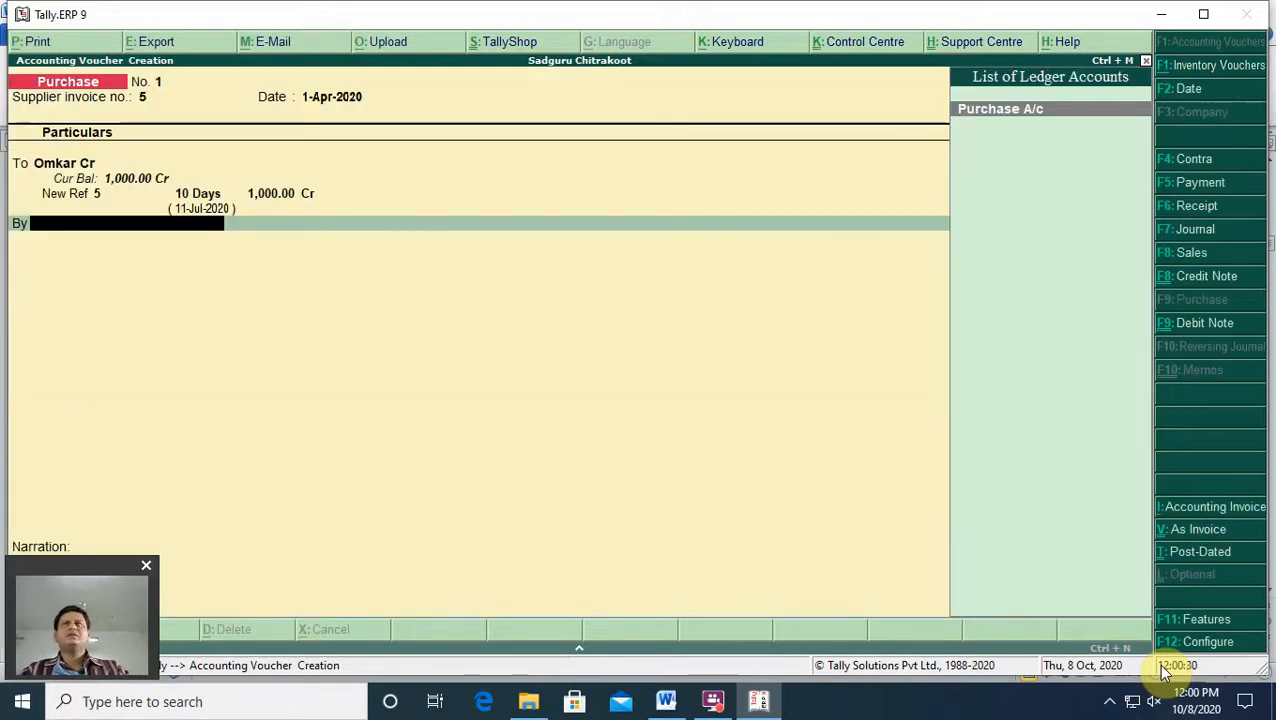
Step: Debit Purchase A/c and allocate 10 Pcs of Key Board at a rate of 50
key("Return")
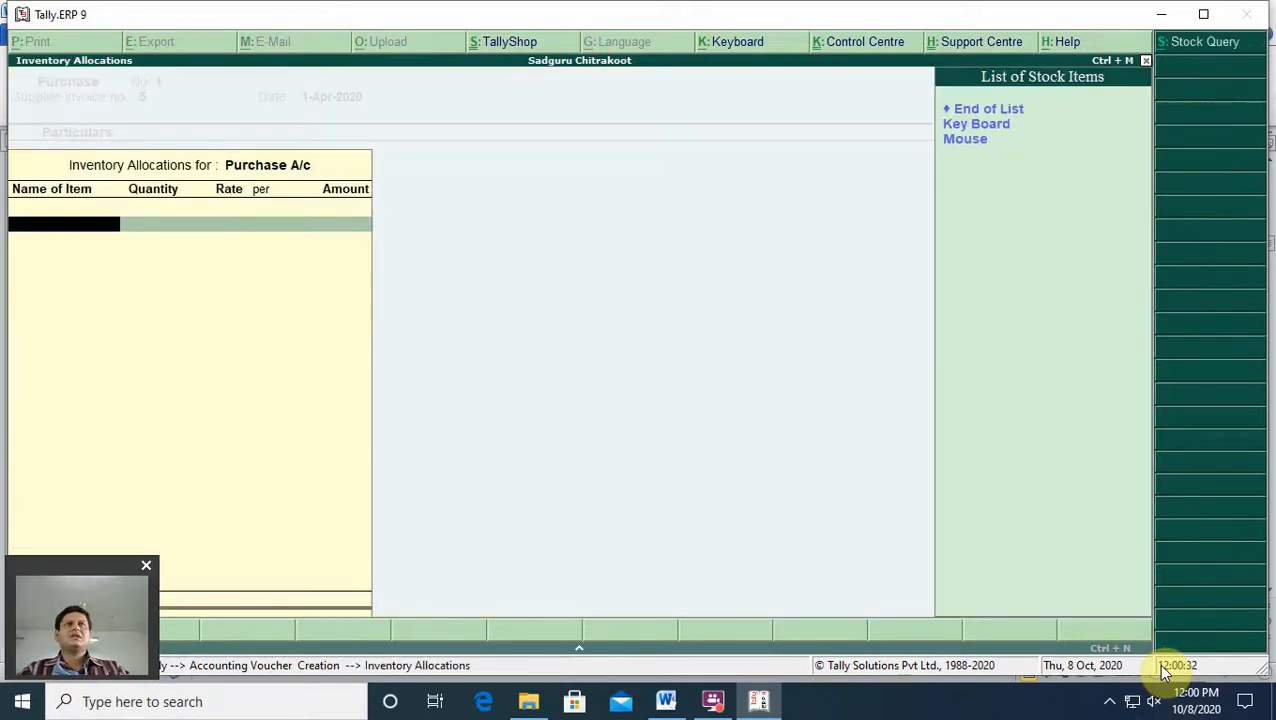
key("Down")
key("Return")
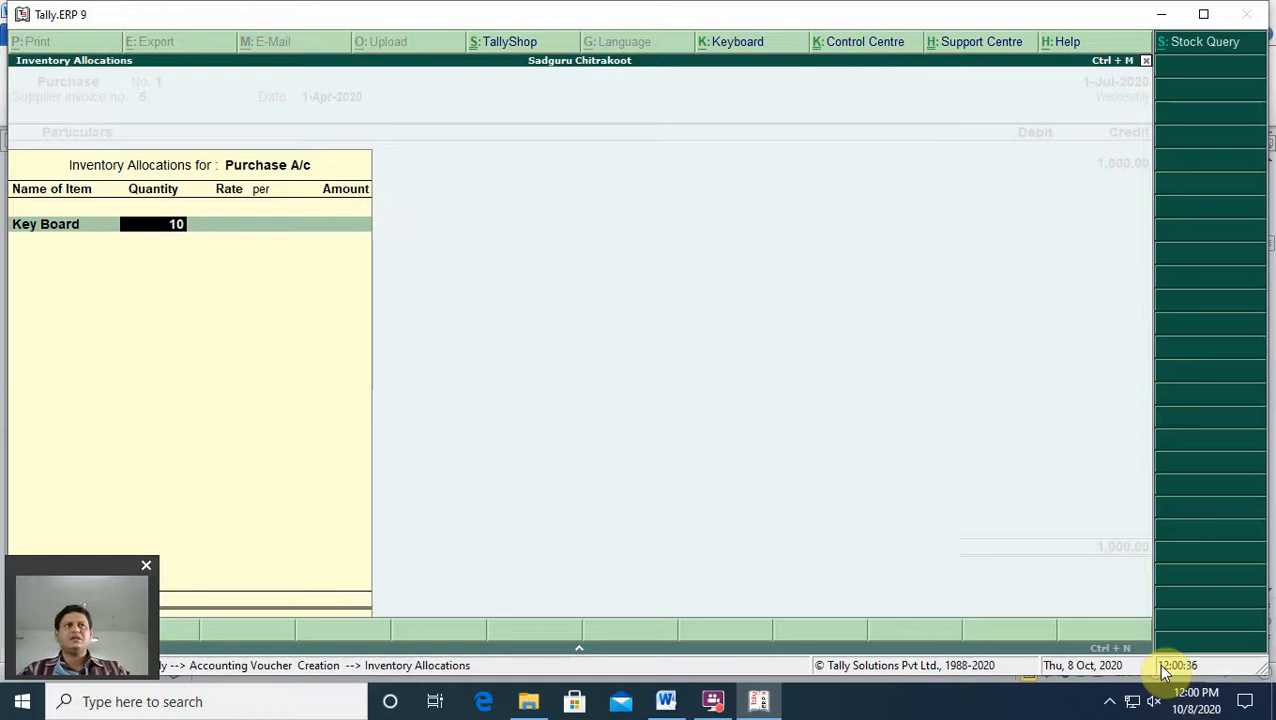
type("10")
key("Return")
type("50")
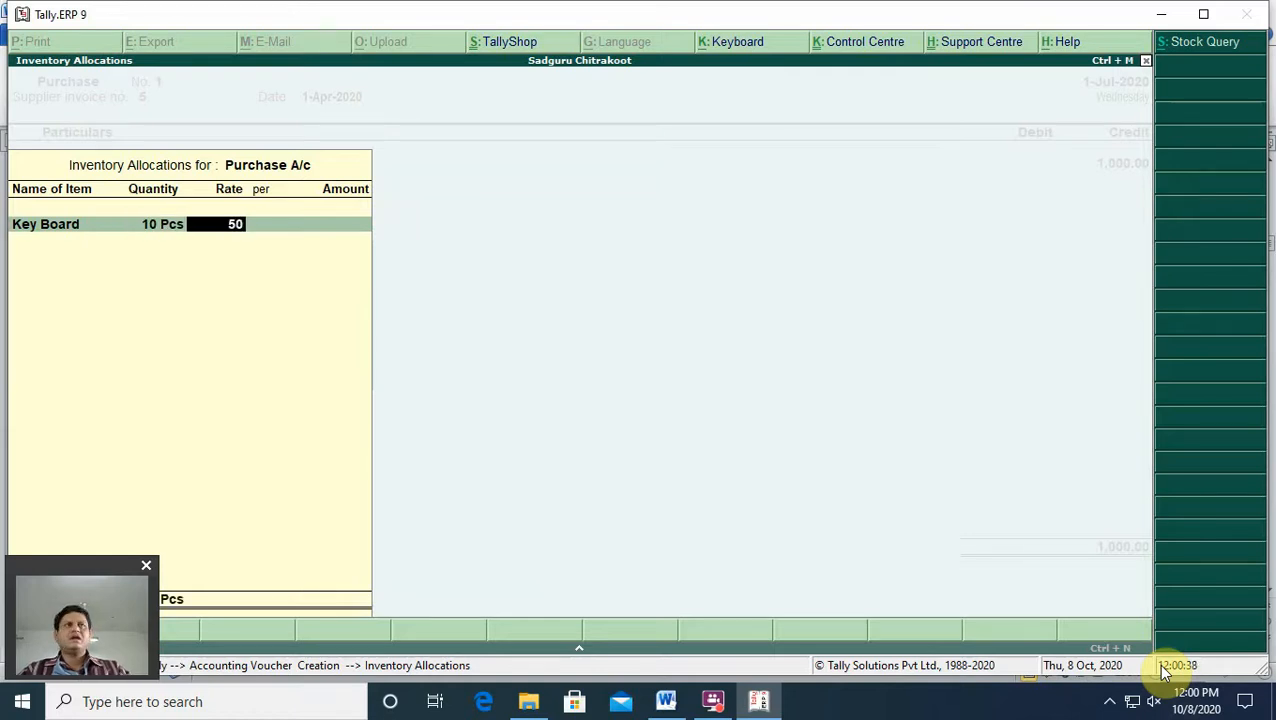
key("Return")
key("Return")
key("Return")
key("Return")
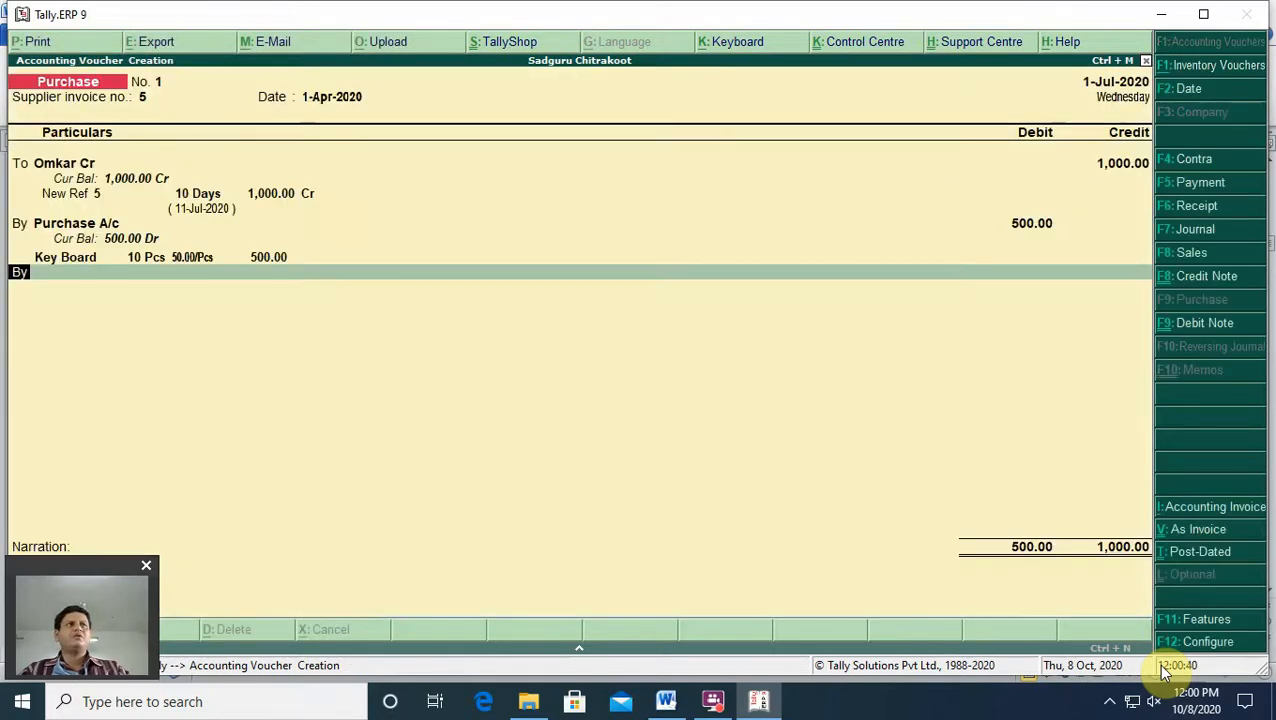
Step: Go back to the Purchase A/c item allocation and add 10 Pcs of Mouse at a rate of 50
key("BackSpace")
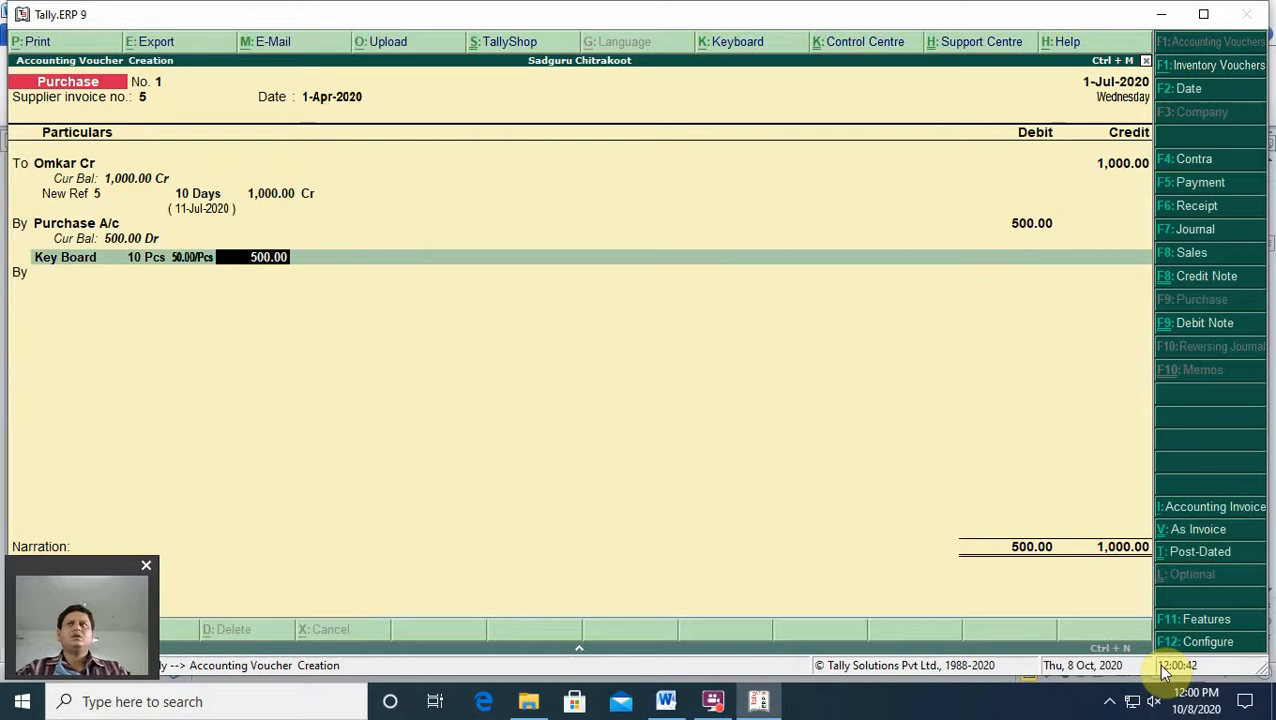
key("Return")
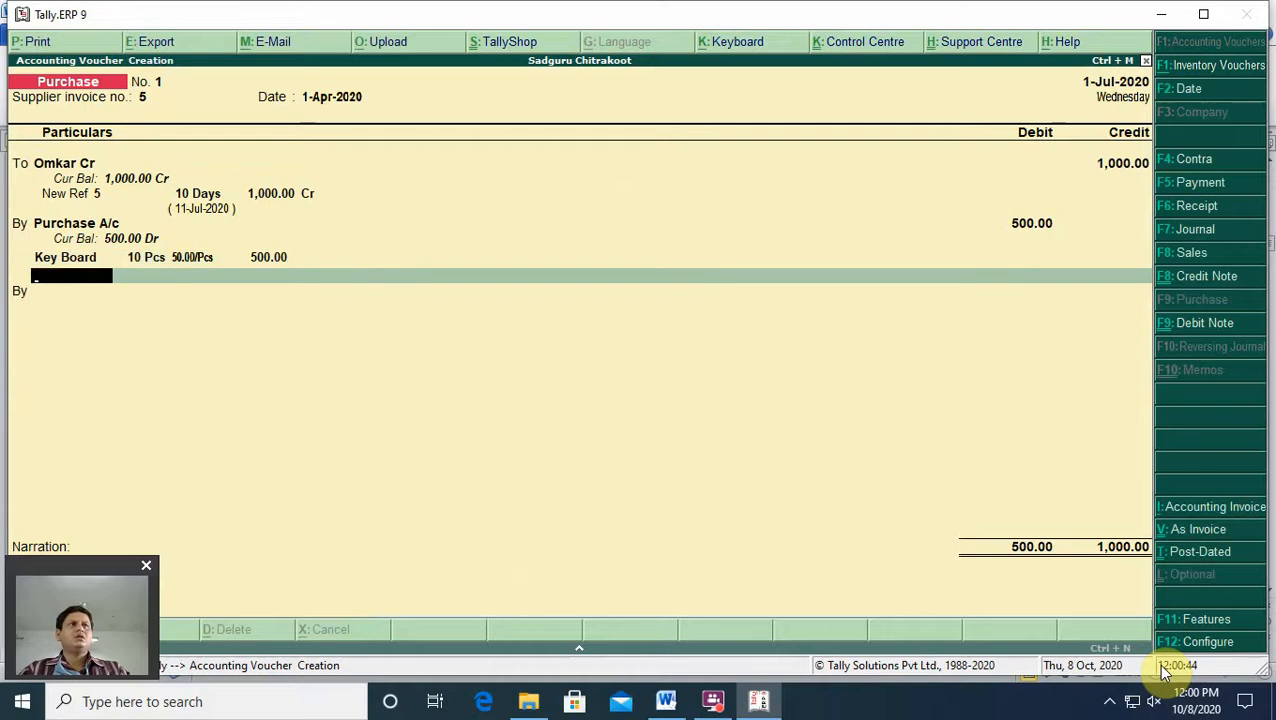
key("Down")
key("Down")
key("Return")
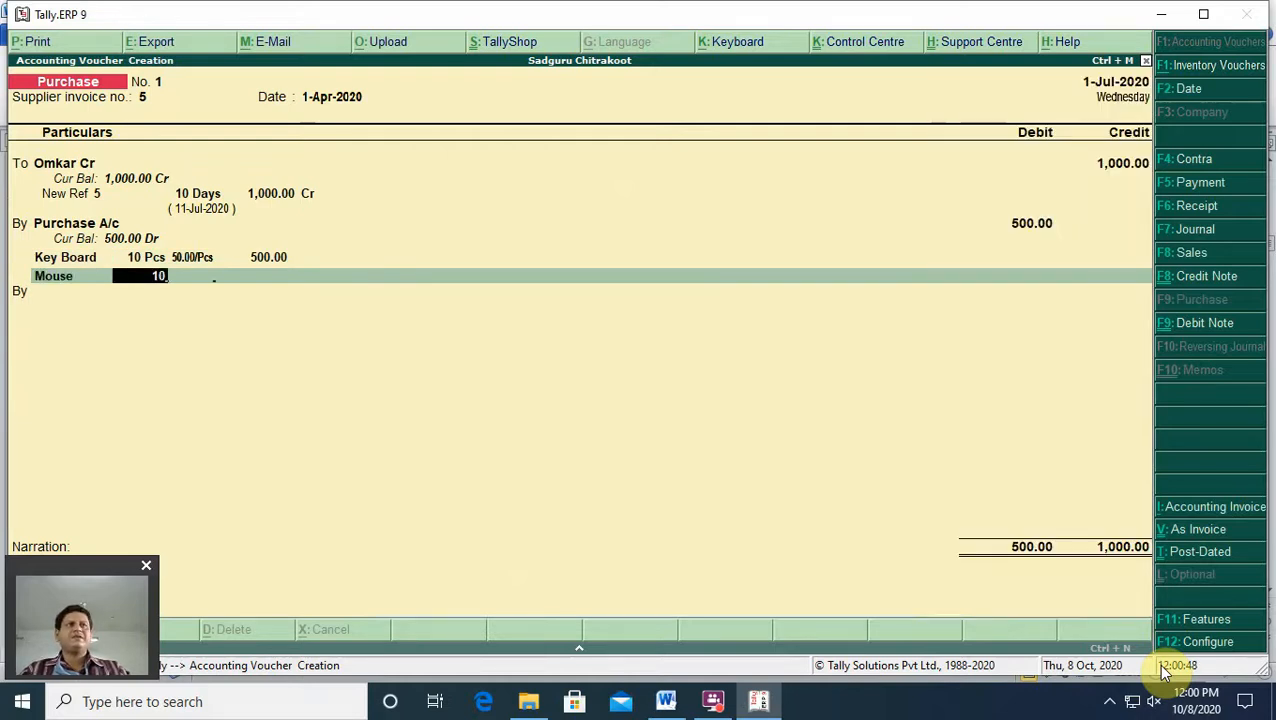
key("Return")
key("Return")
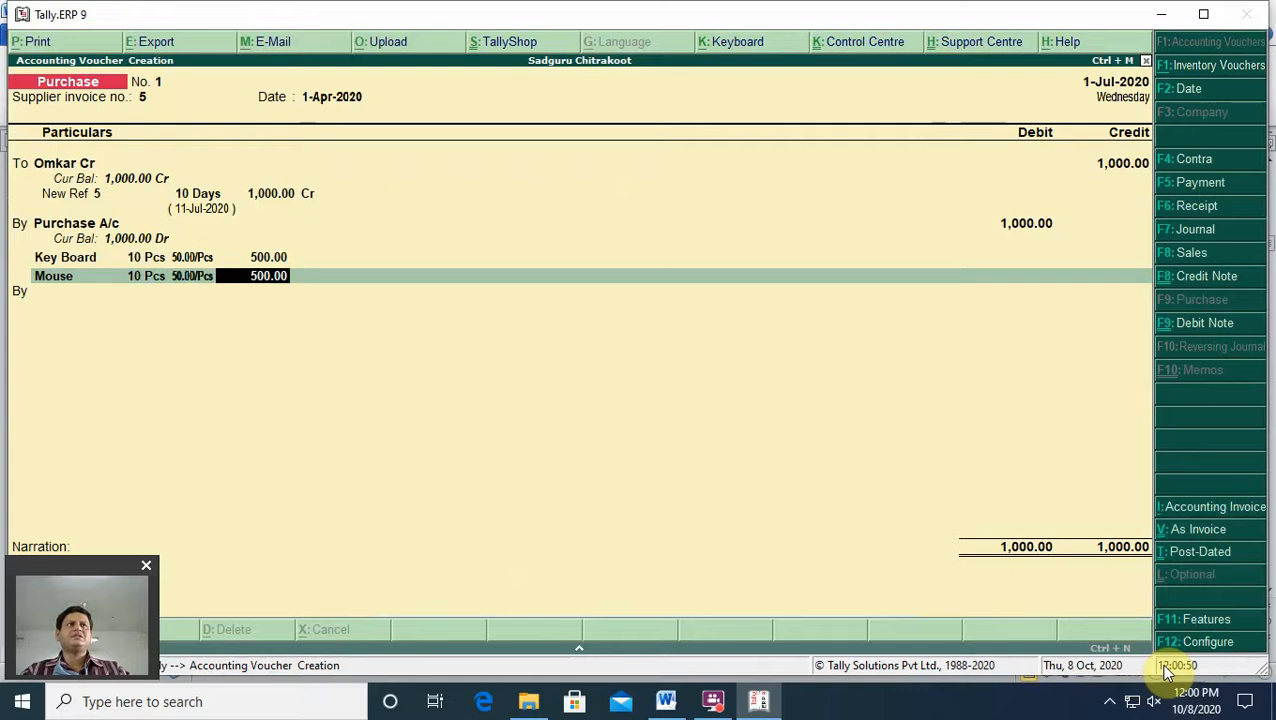
key("Return")
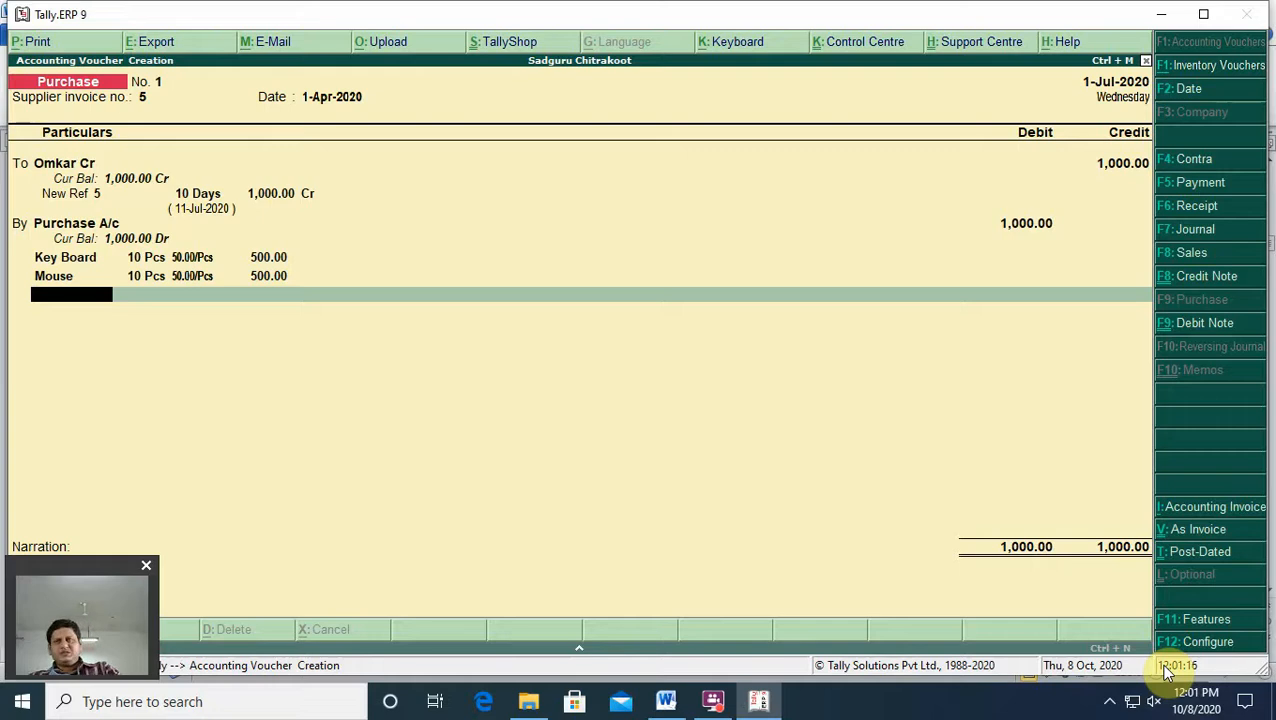
Step: End the item list, leave the narration blank, save the purchase voucher, and leave voucher entry
key("Return")
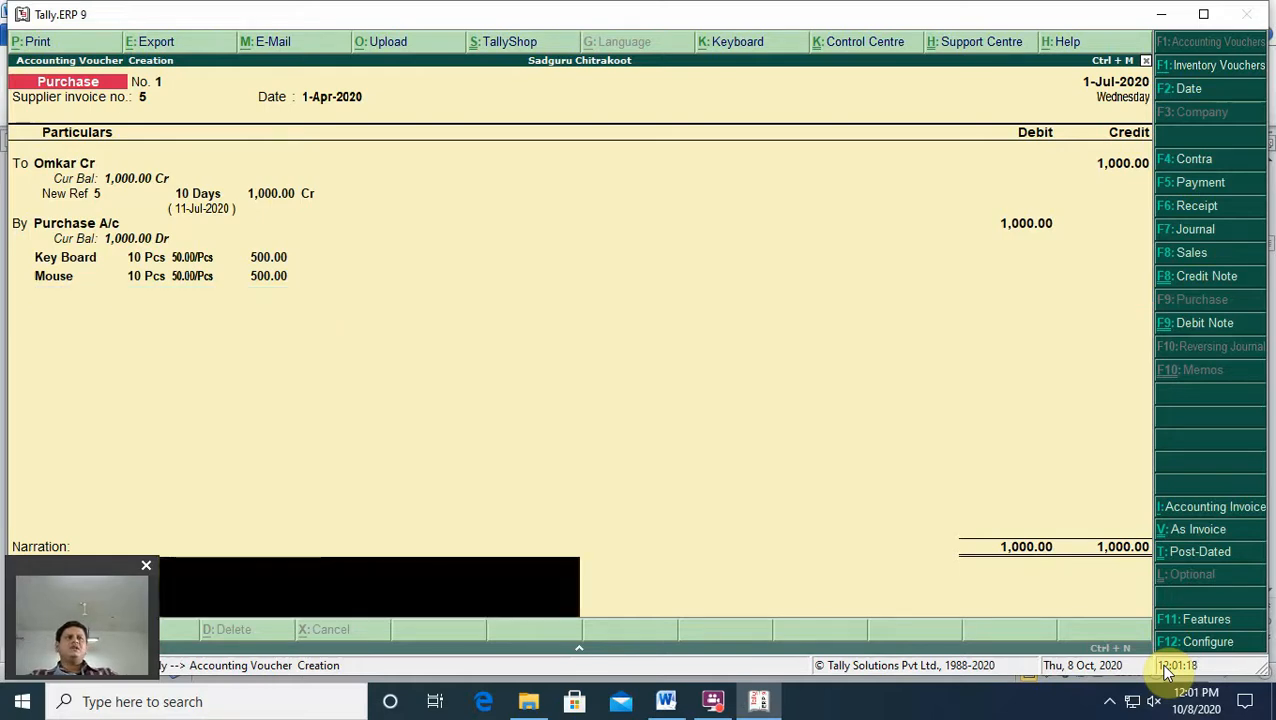
key("Return")
key("Return")
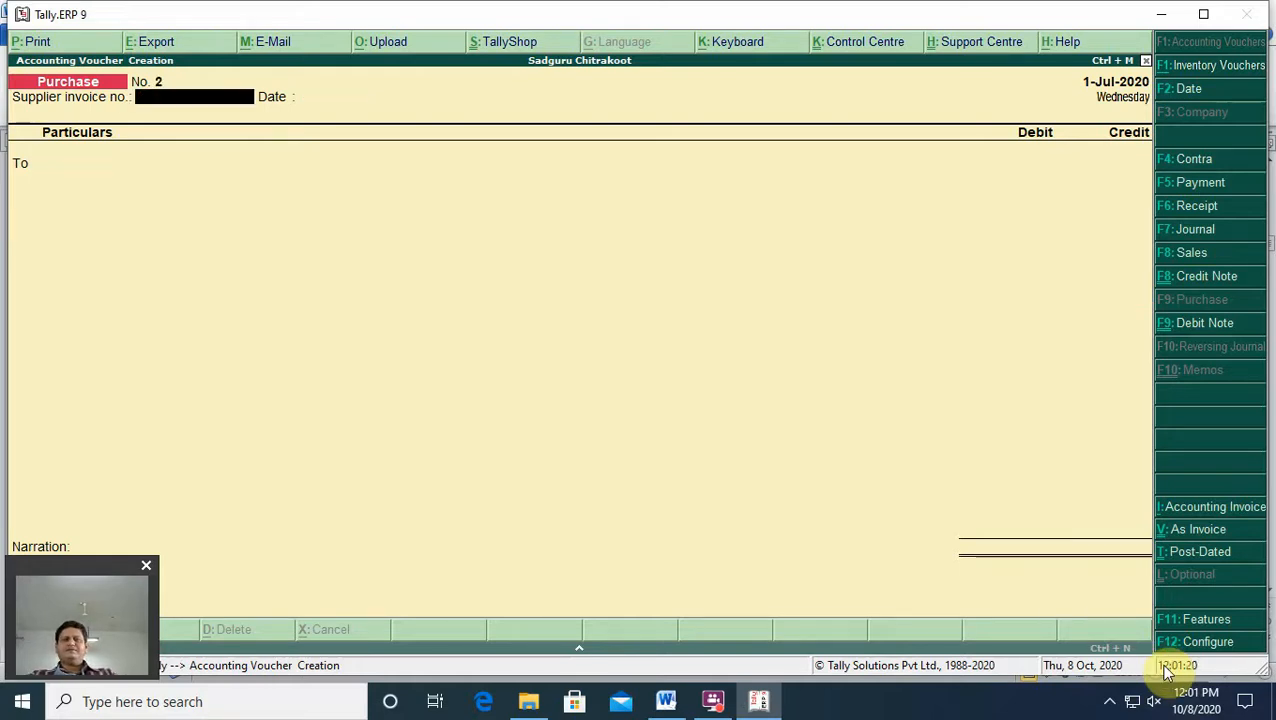
key("Escape")
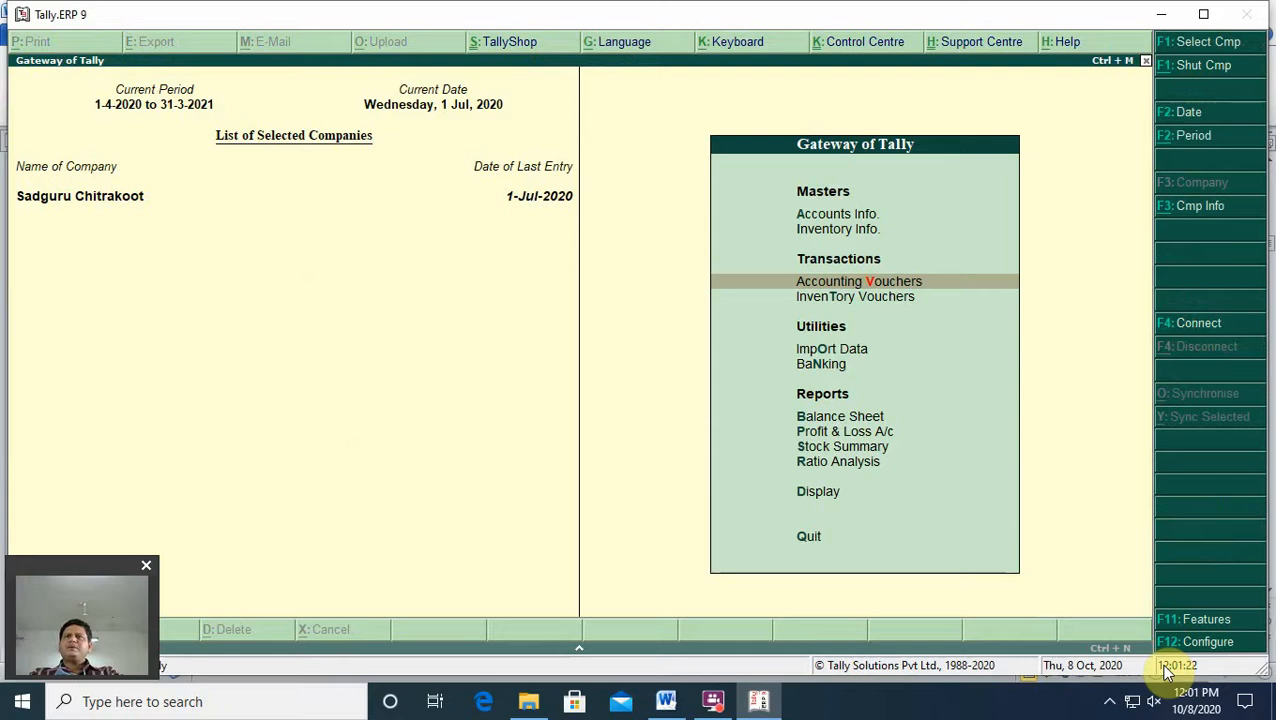
Step: Display the outstanding Receivables report from the Statements of Accounts
key("d")
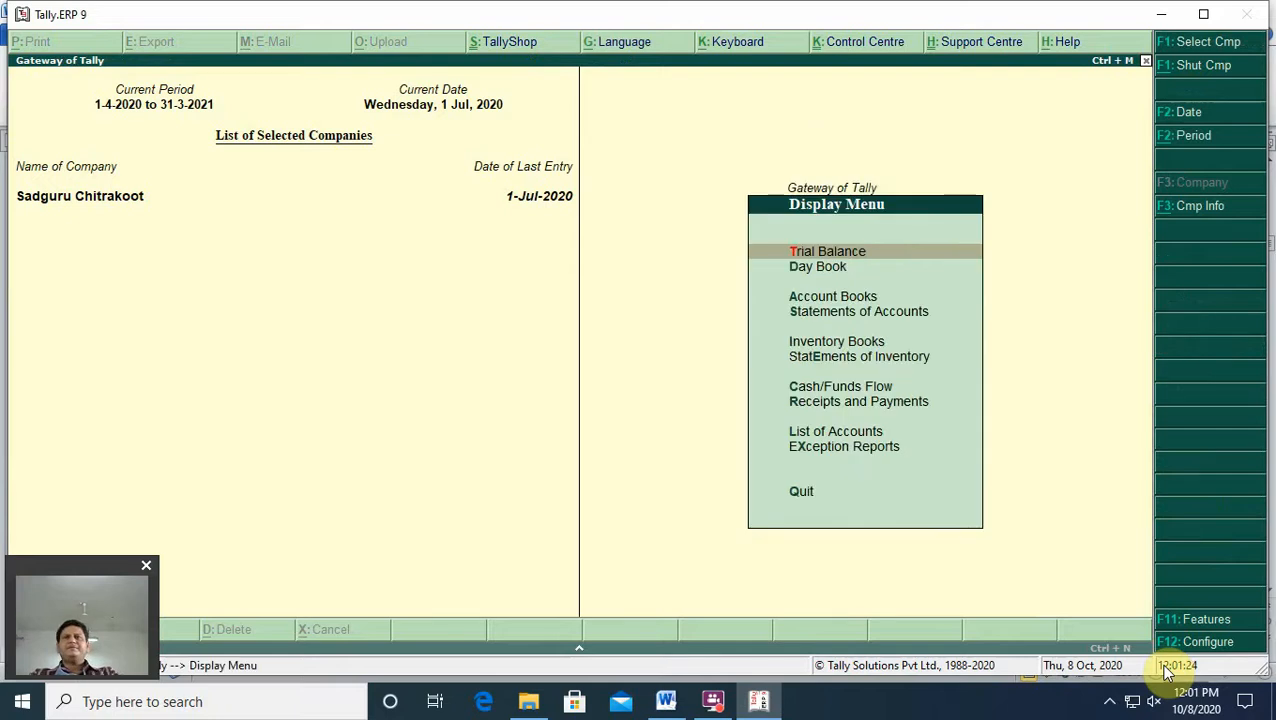
key("Down")
key("Down")
key("Down")
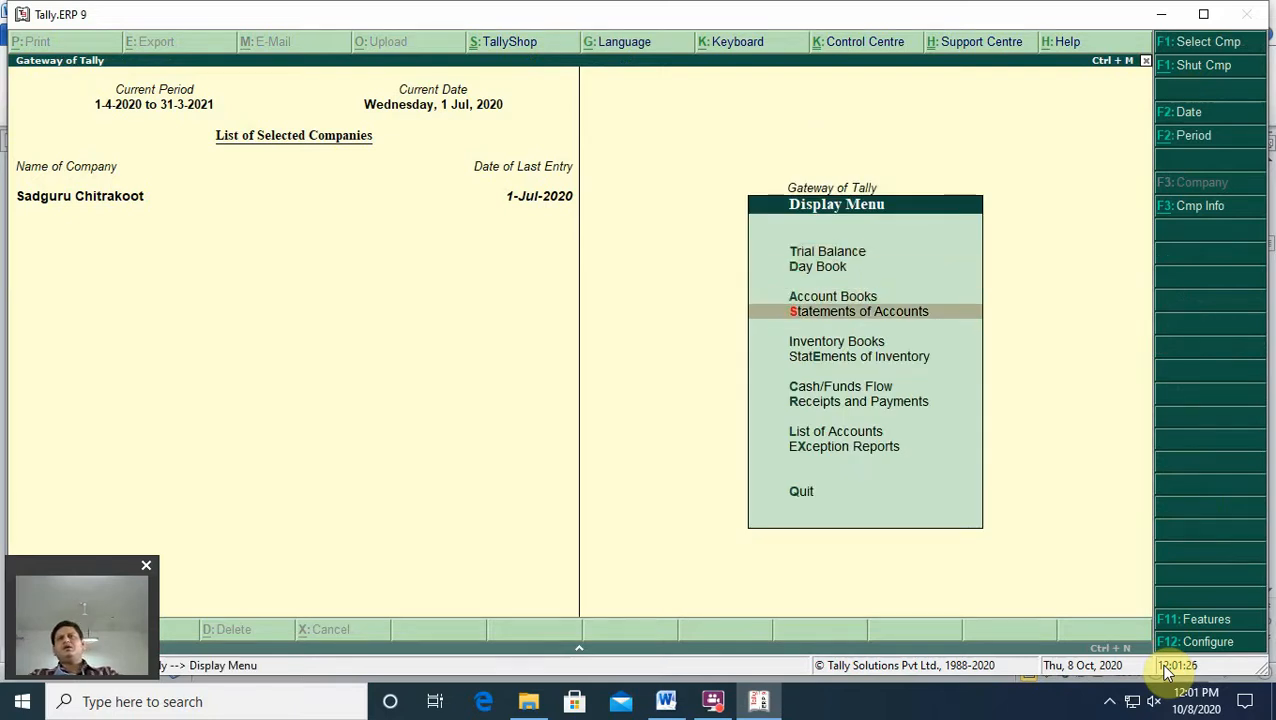
key("Return")
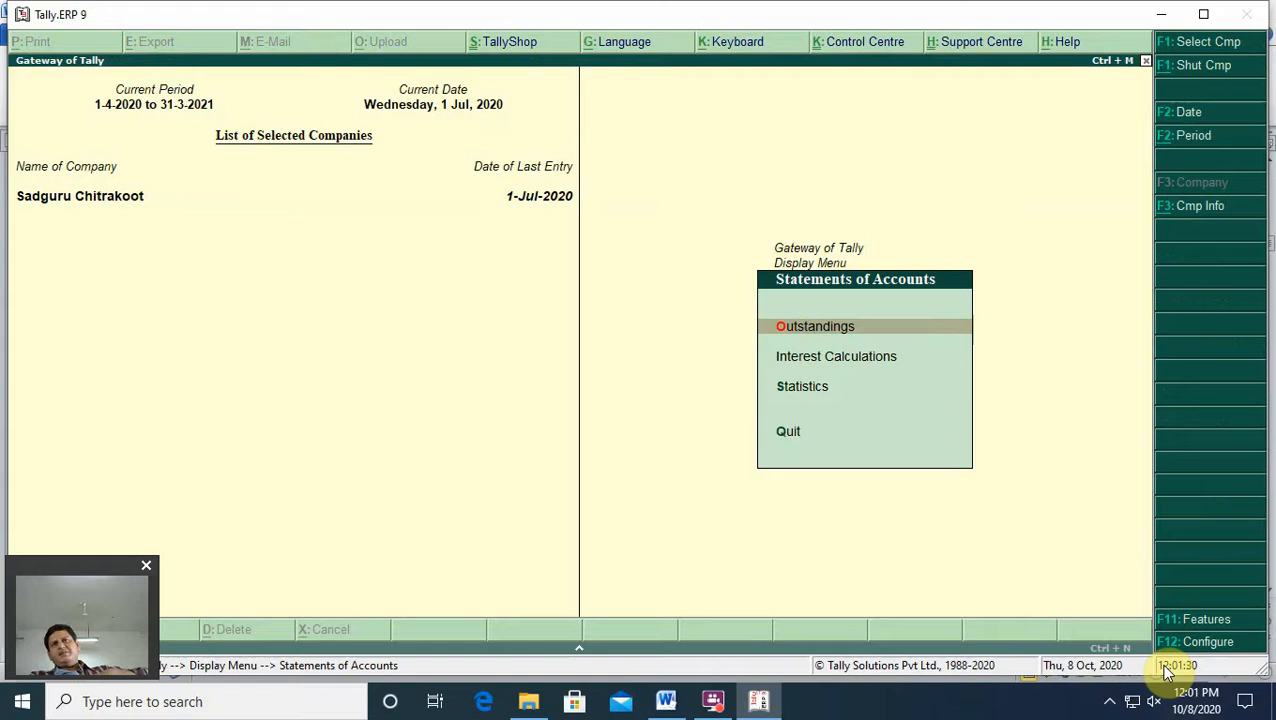
key("Return")
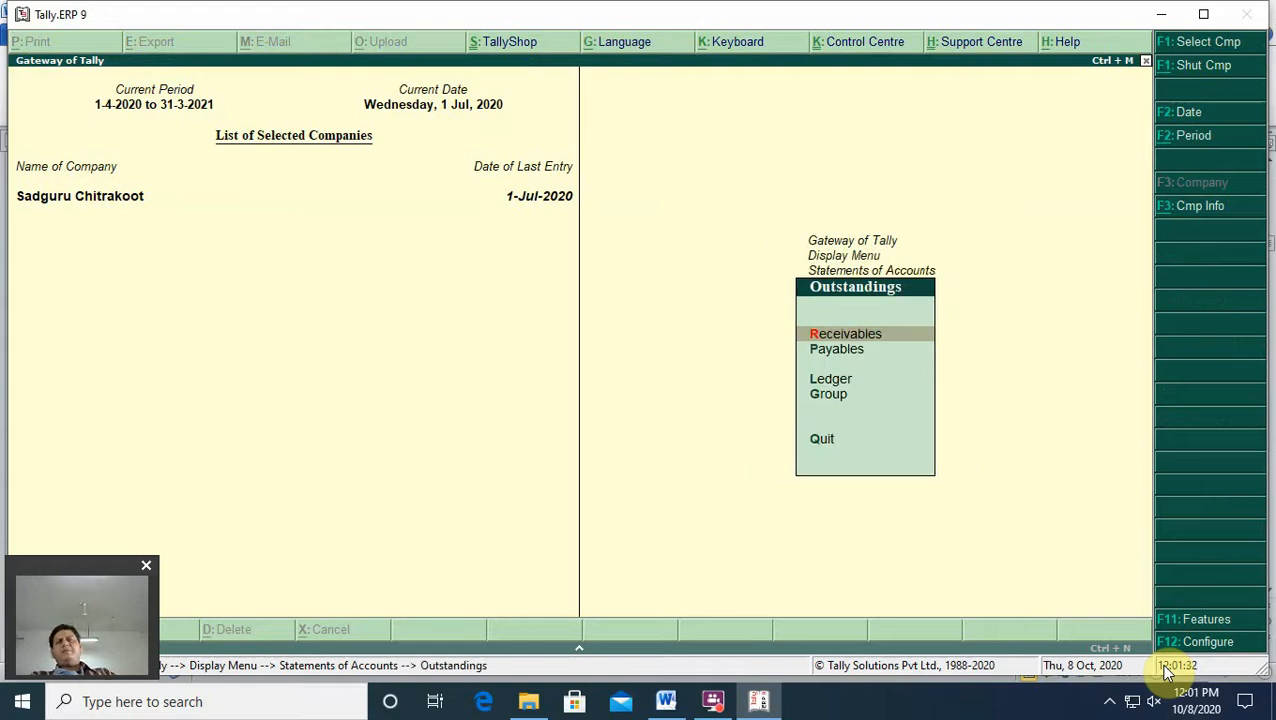
key("Return")
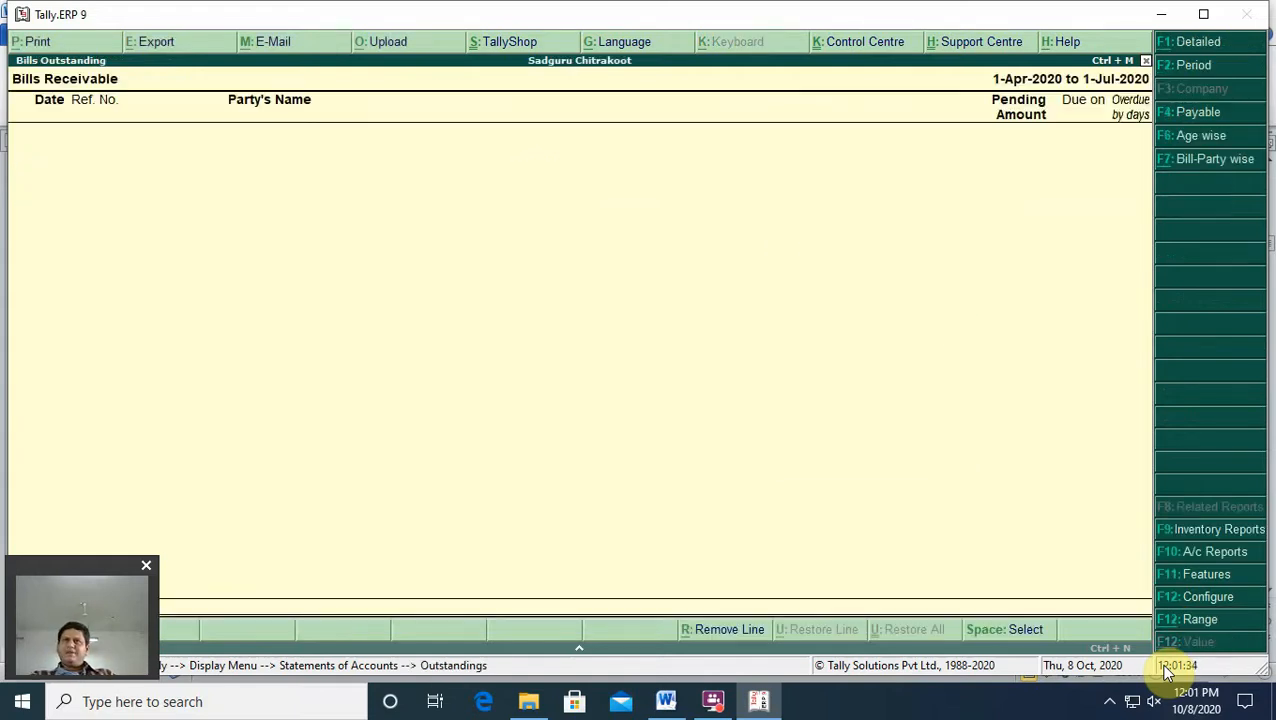
Step: Display the outstanding Payables report instead and expand the details of bill 5
key("Escape")
key("Down")
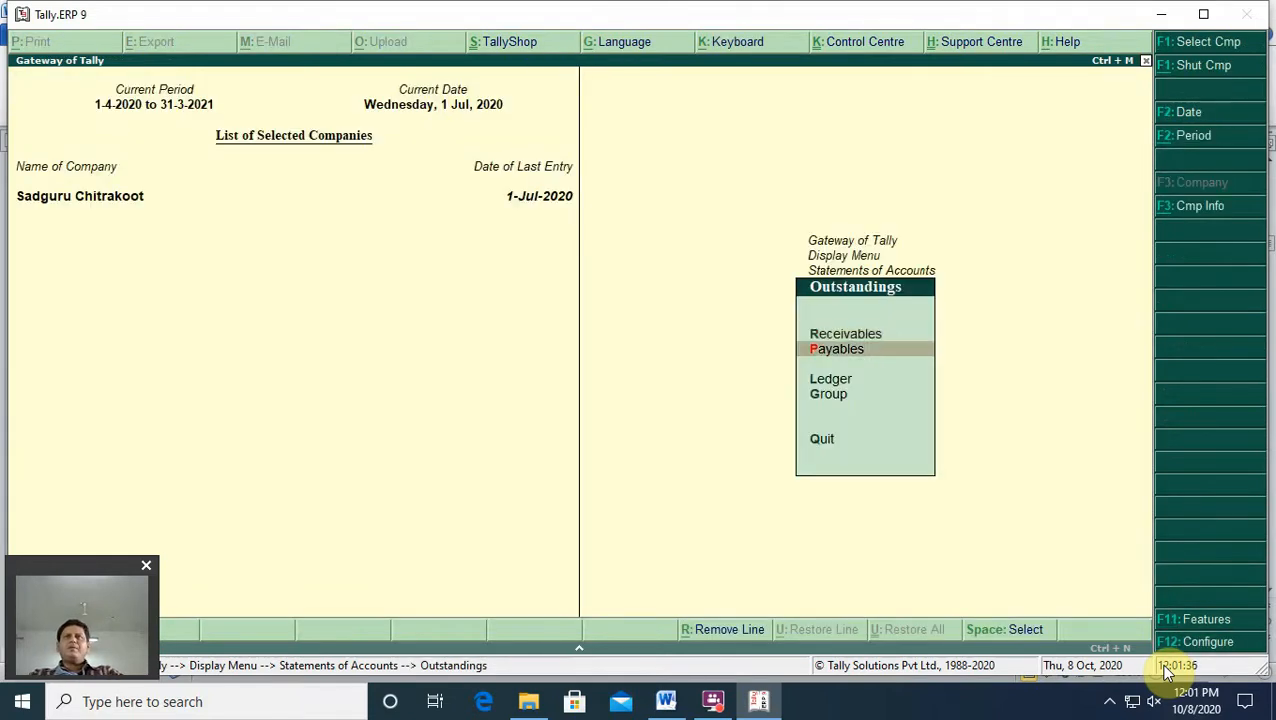
key("Return")
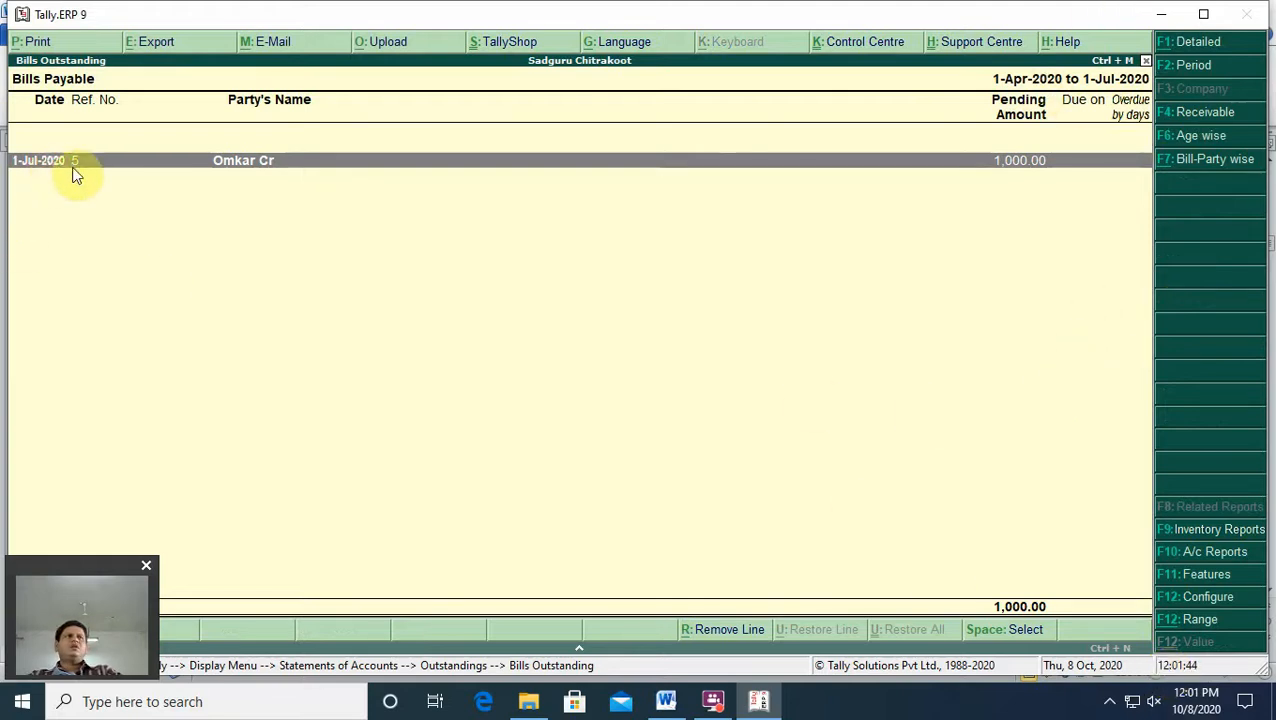
key("shift+Return")
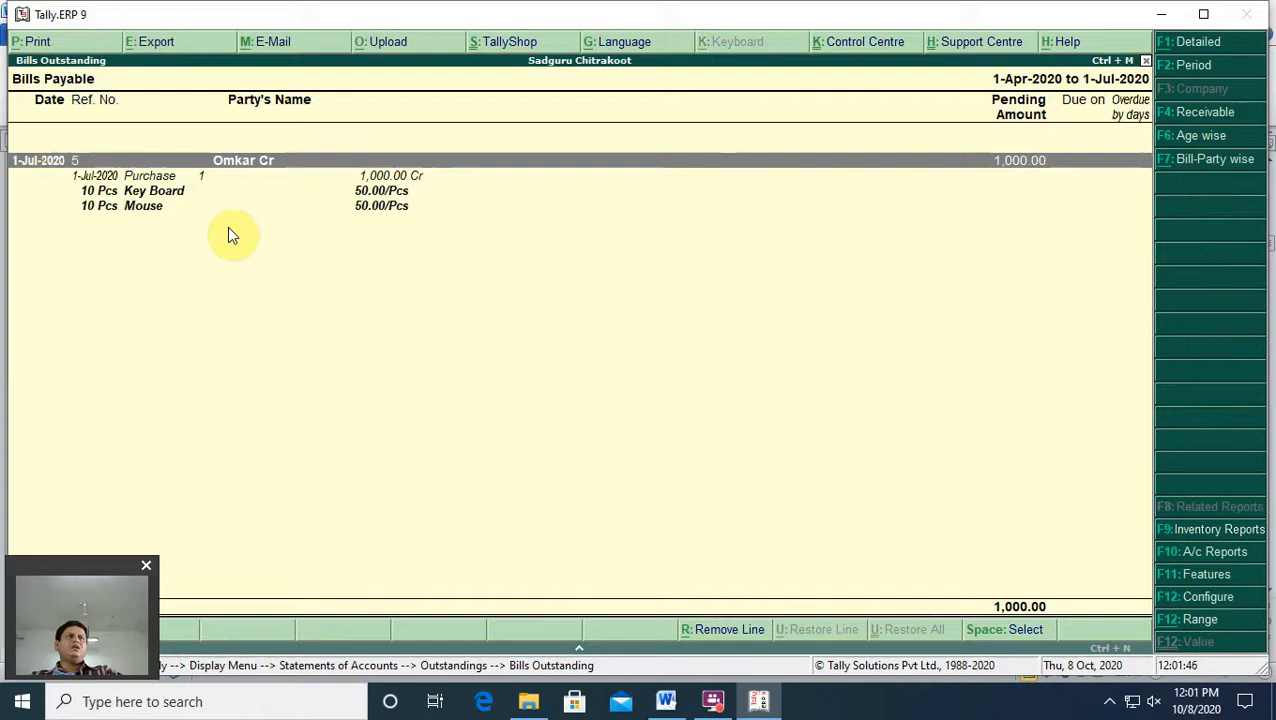
Step: Leave the outstanding reports and open the purchase voucher from the Day Book for alteration
key("Escape")
key("Escape")
key("Escape")
key("Escape")
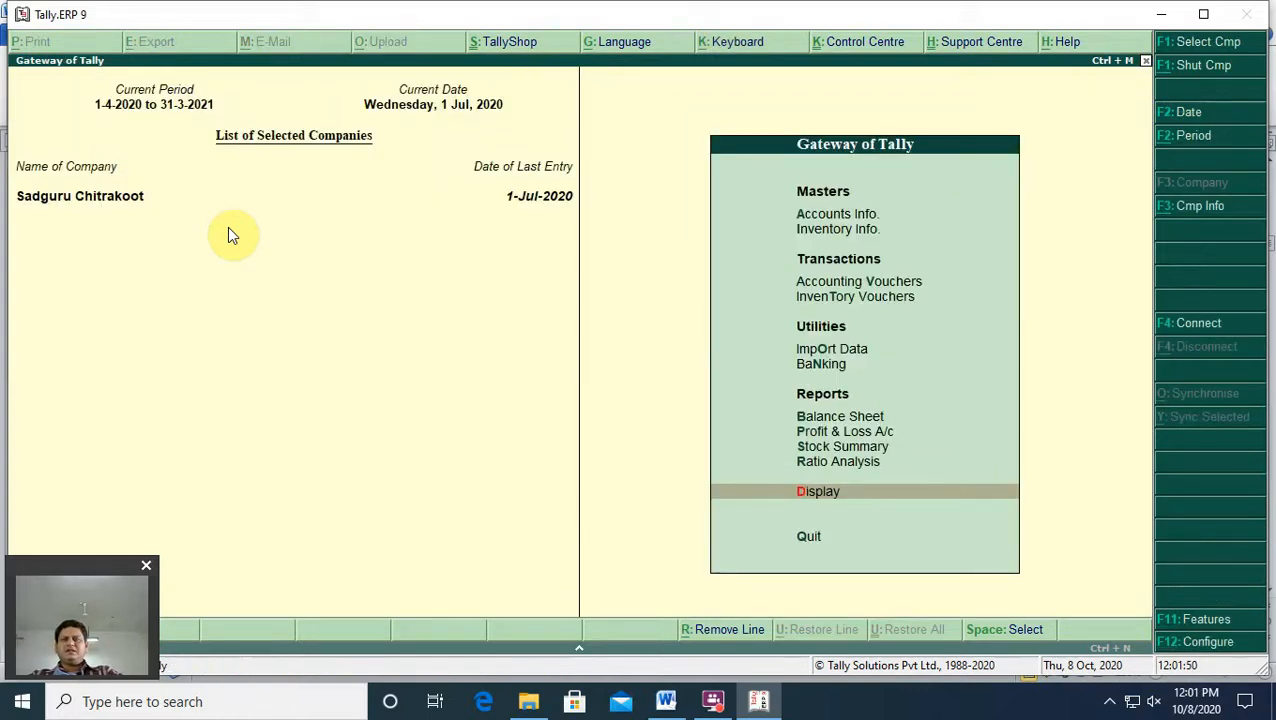
key("Return")
key("Down")
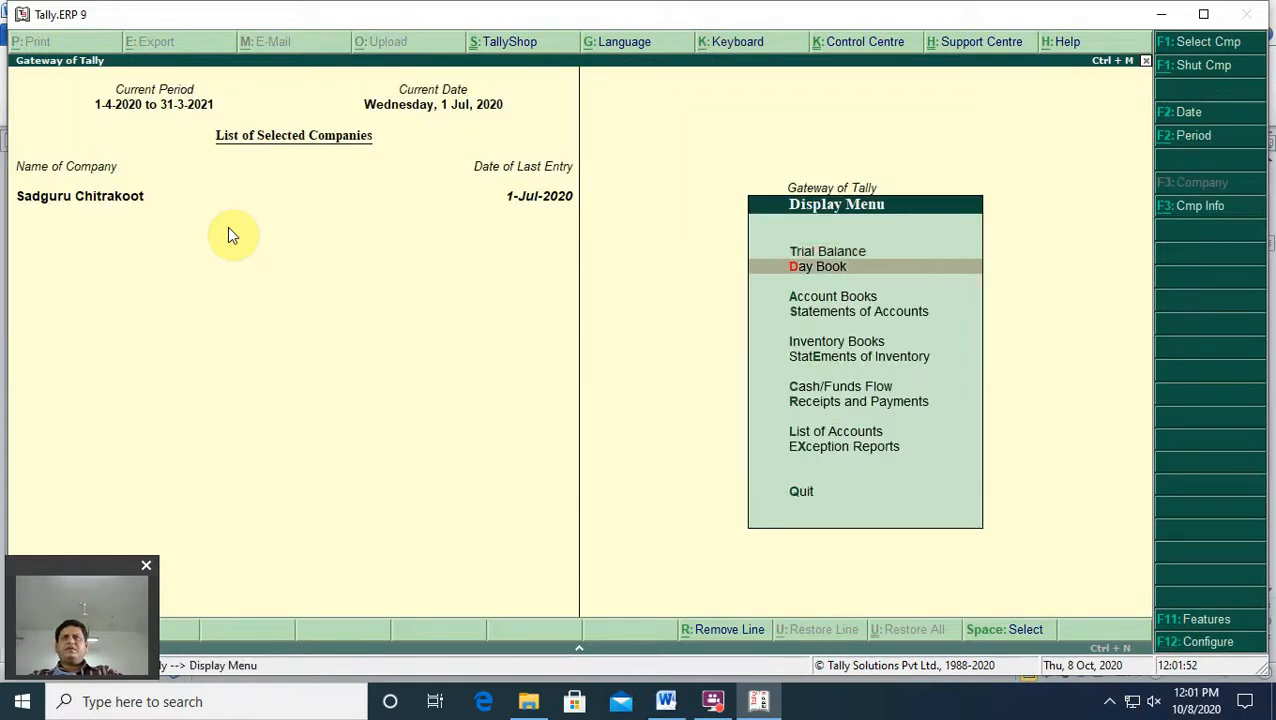
key("Return")
key("Return")
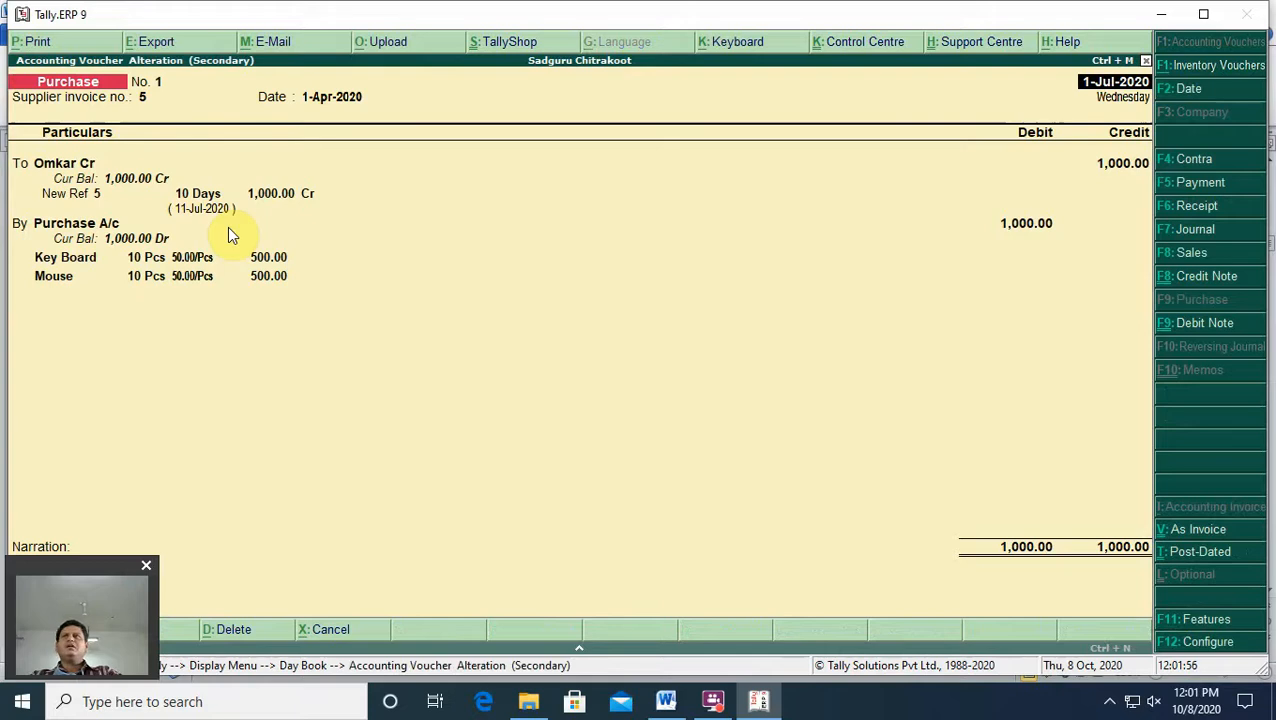
Step: Set the purchase voucher's date to 1-Apr-2020 and keep the supplier invoice number
type("ap")
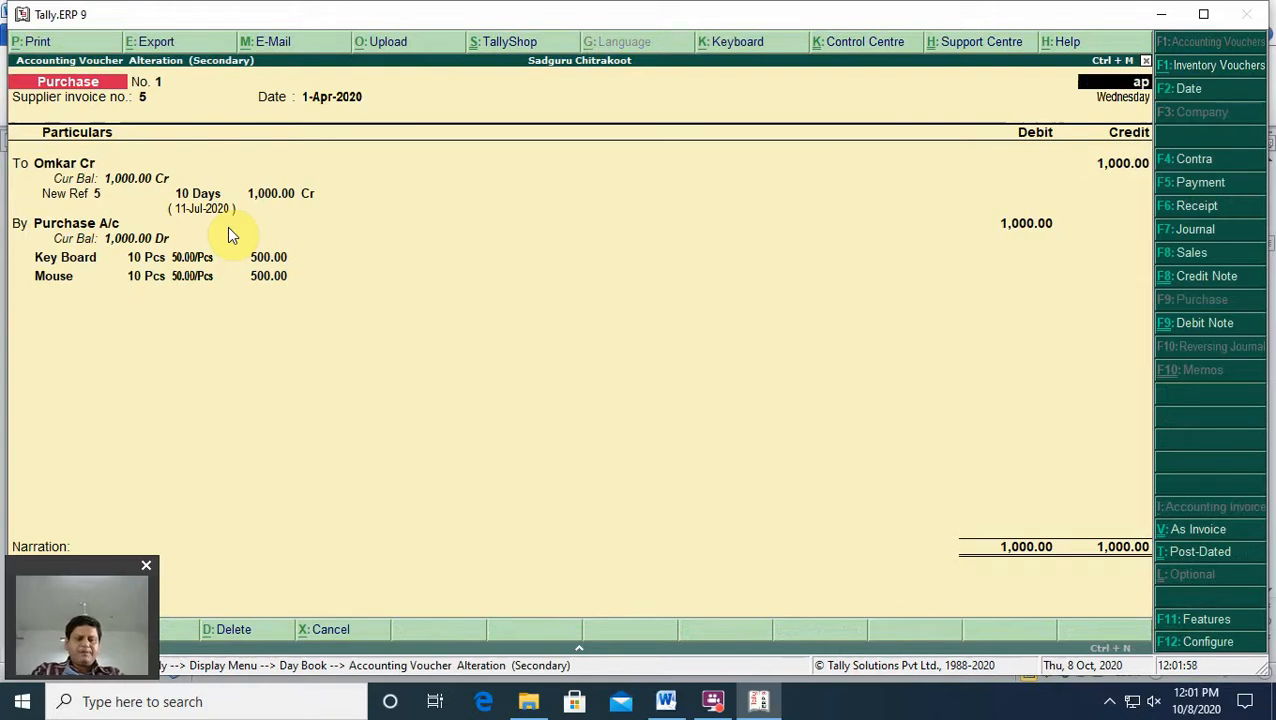
key("Return")
key("Return")
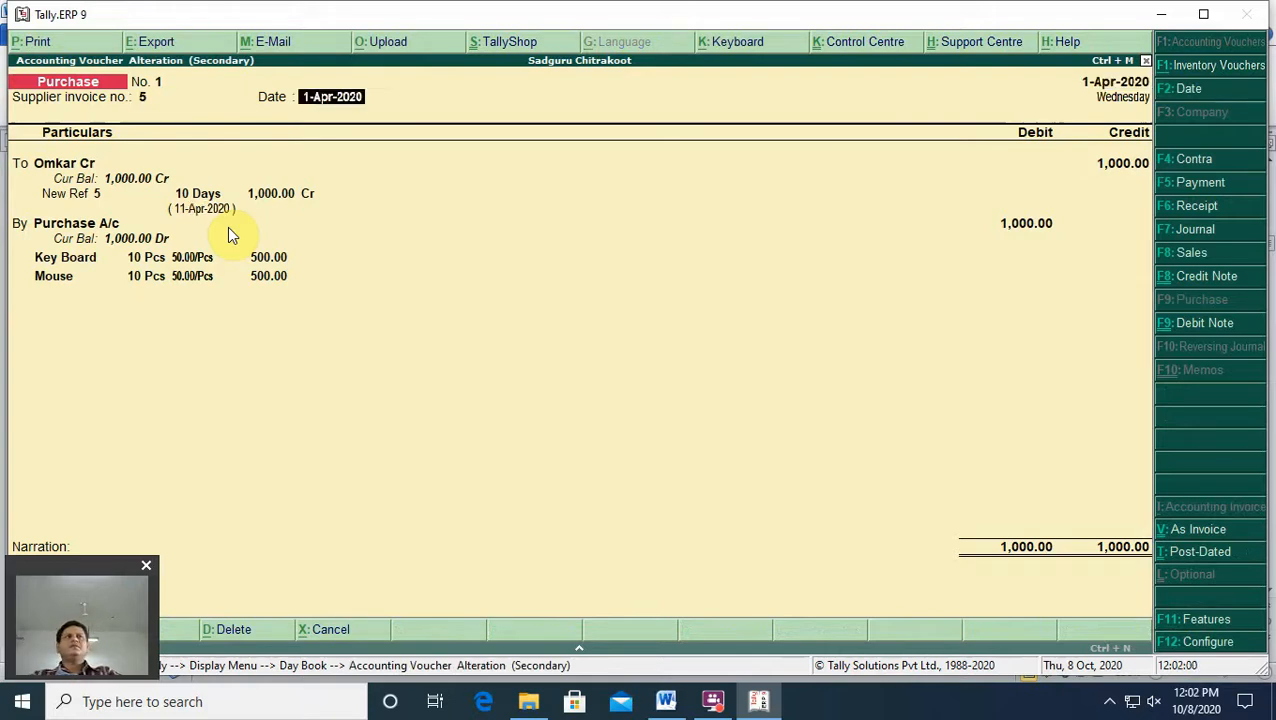
Step: Keep the bill reference, interest parameters and item allocations, save the altered purchase voucher, and return to the Gateway of Tally
key("Return")
key("Return")
key("Return")
key("Return")
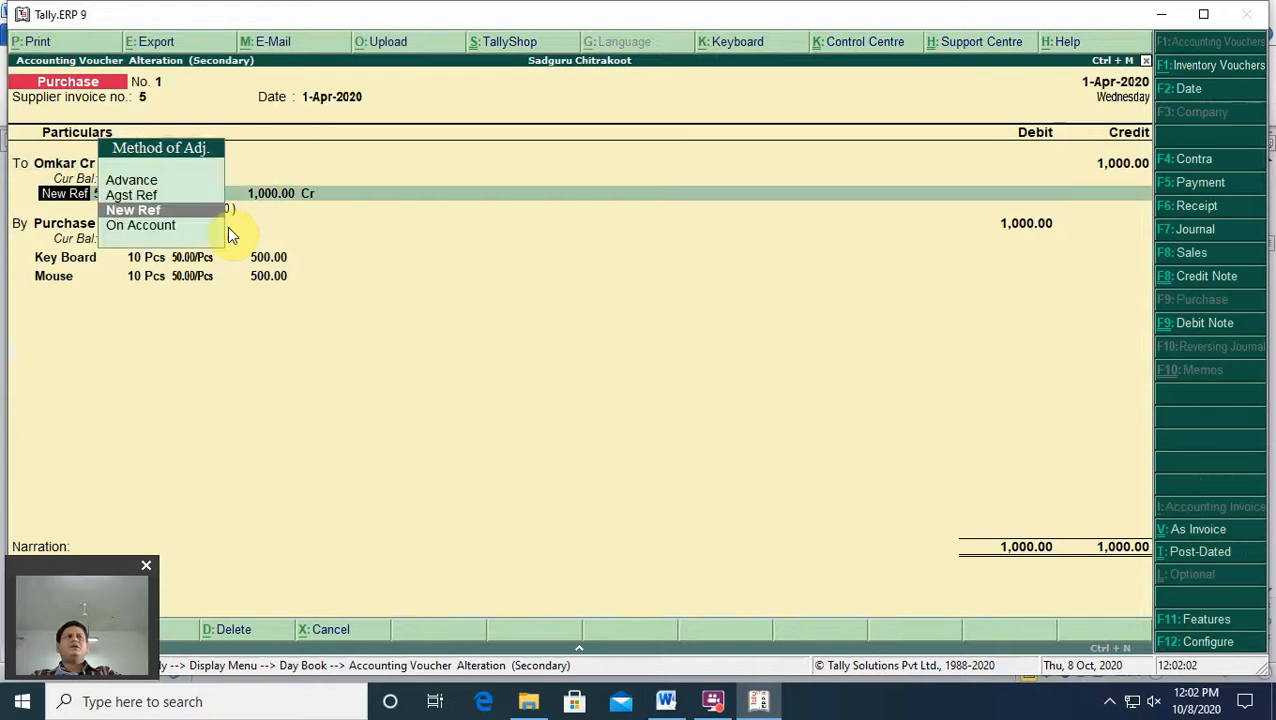
key("Return")
key("Return")
key("Return")
key("Return")
key("Return")
key("Return")
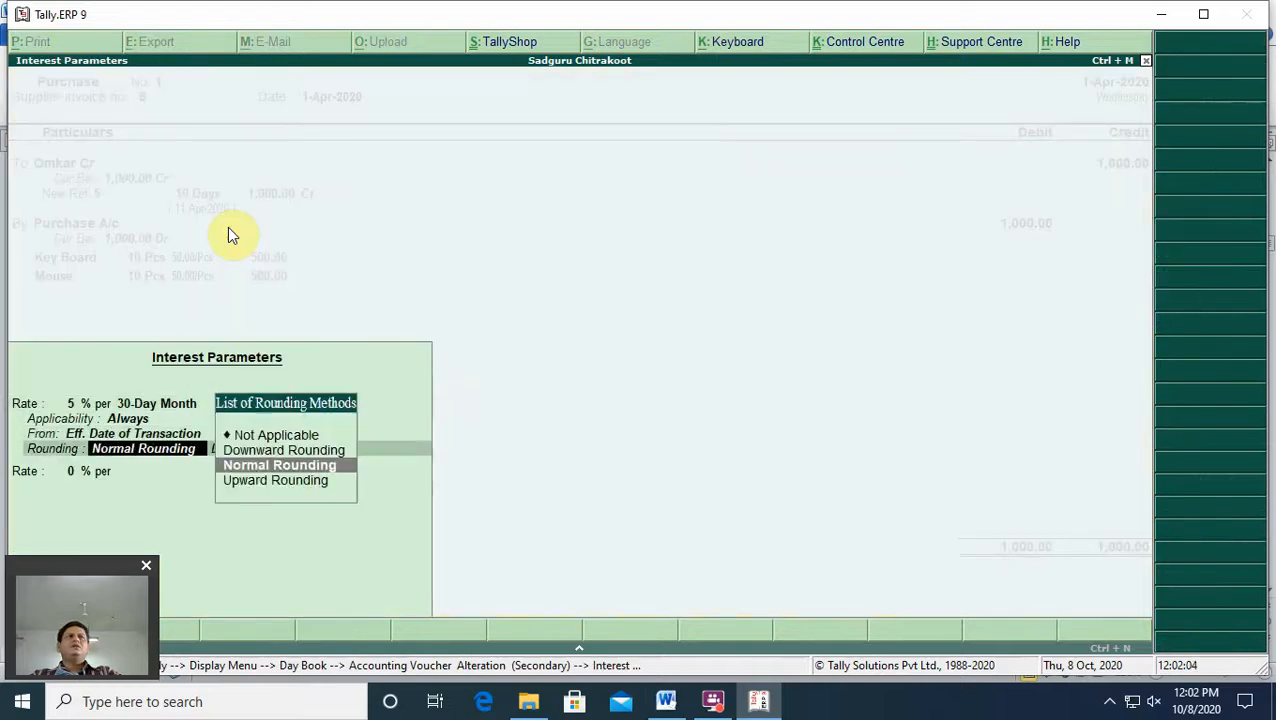
key("Return")
key("Return")
key("Return")
key("Return")
key("Return")
key("Return")
key("Return")
key("Return")
key("Return")
key("Return")
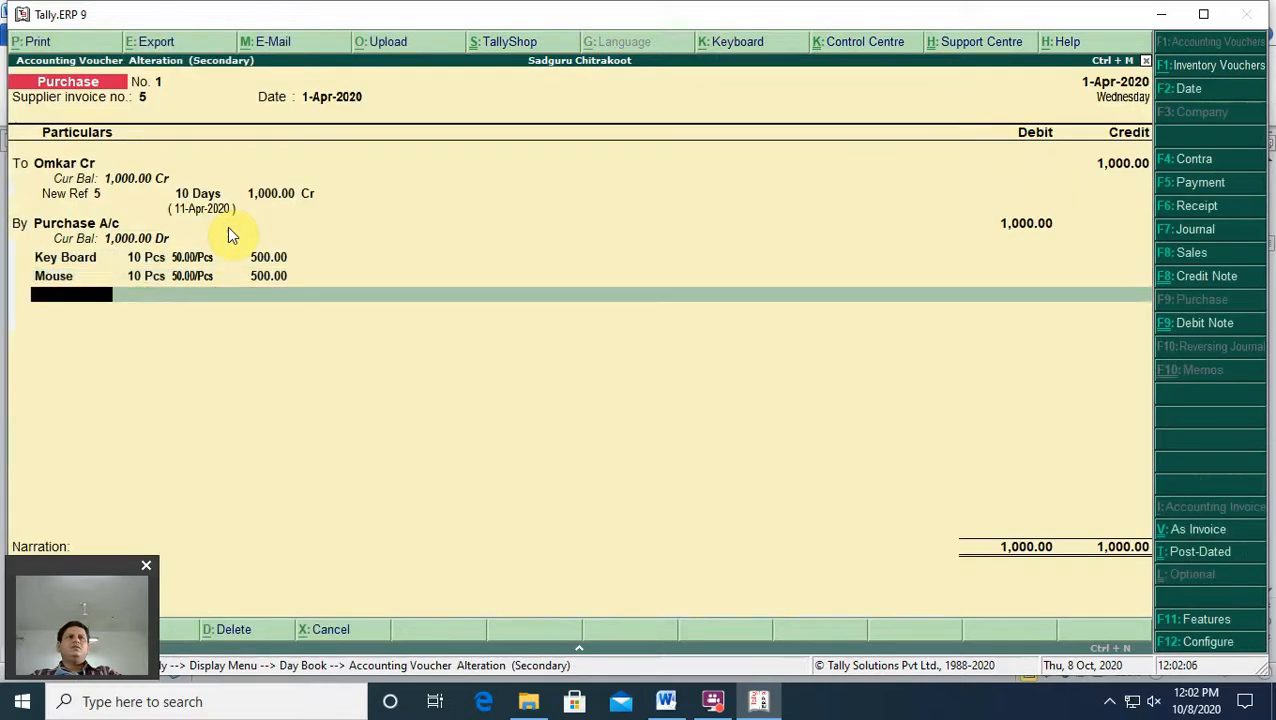
key("Return")
key("Return")
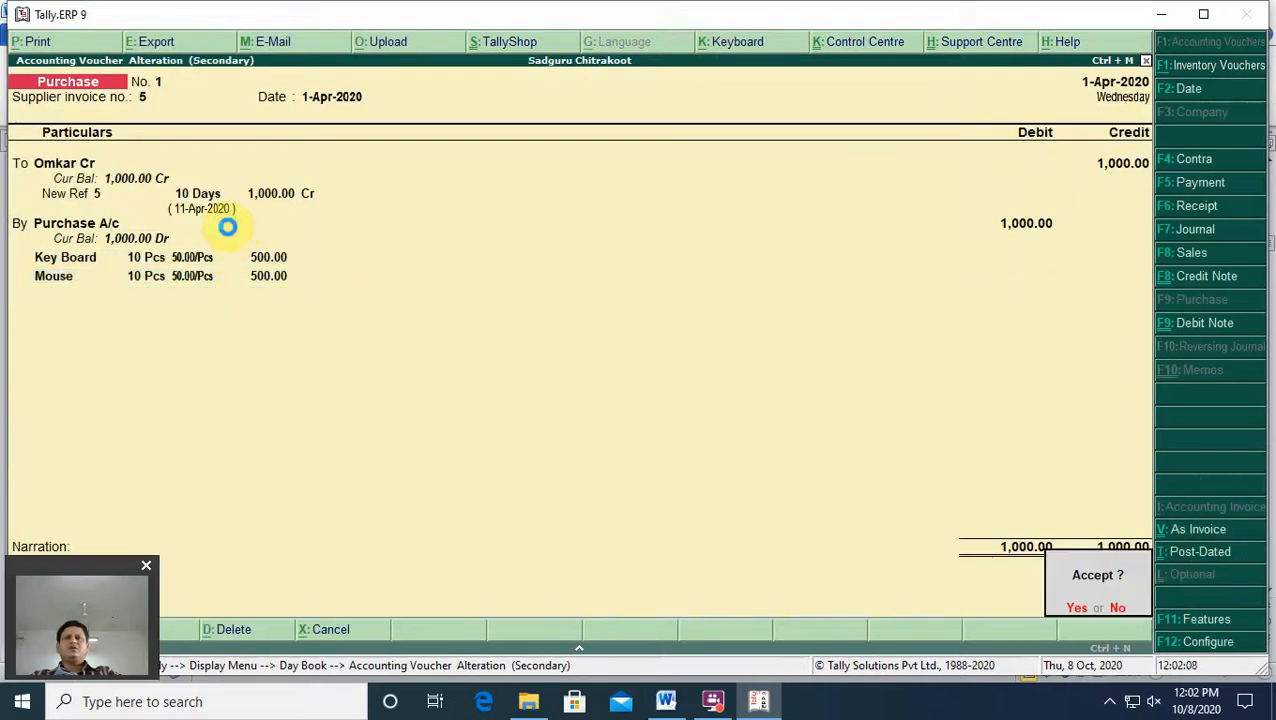
key("Return")
key("Escape")
key("Escape")
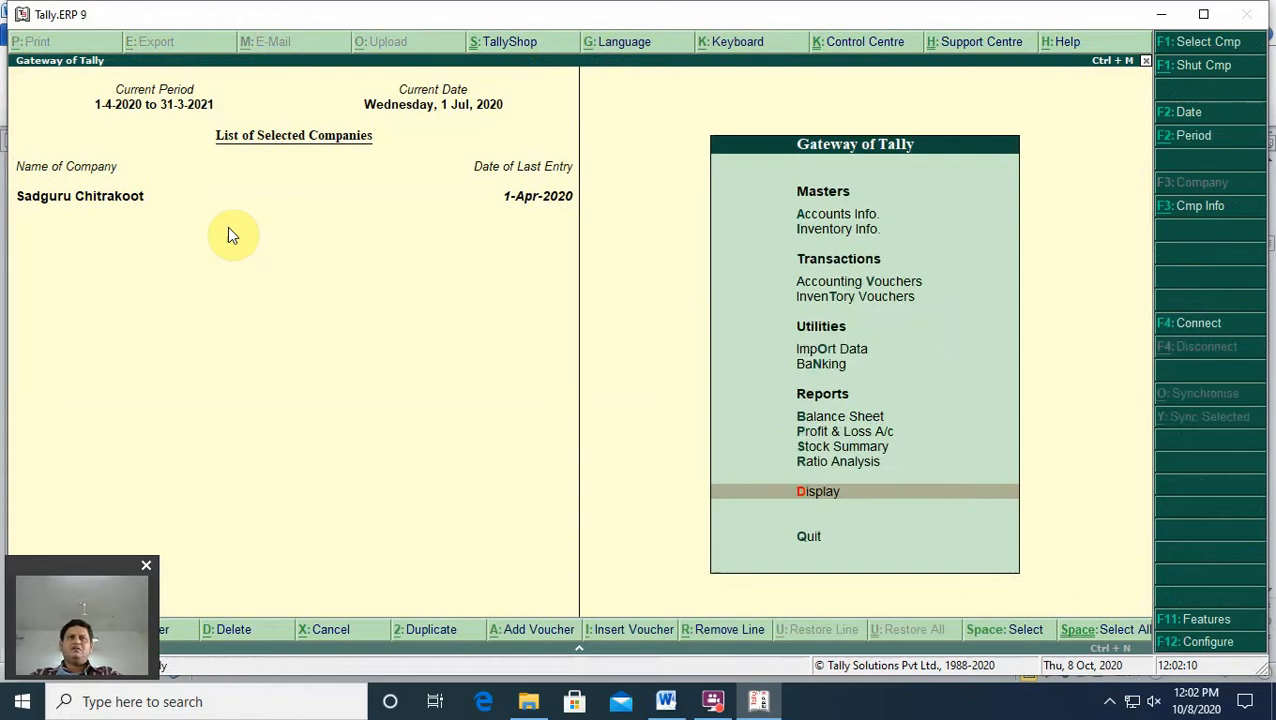
Step: Display the outstanding Receivables report from the Statements of Accounts
key("Return")
key("Down")
key("Down")
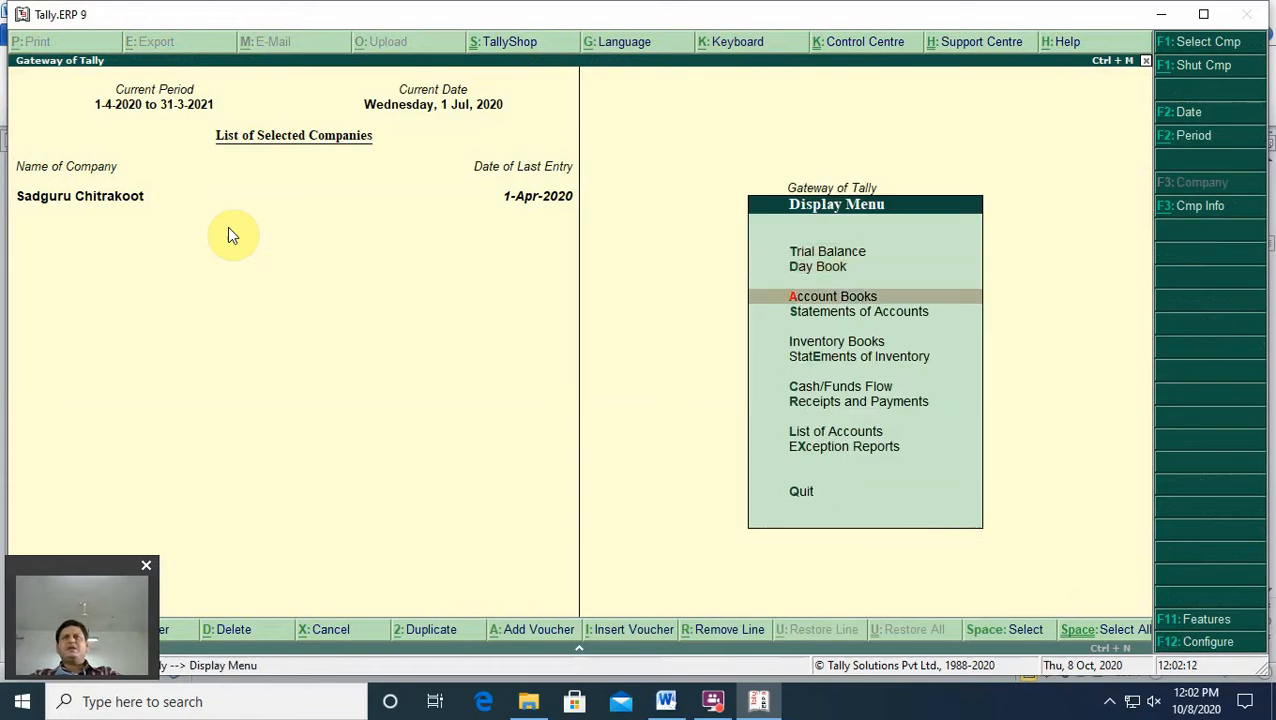
key("Down")
key("Return")
key("Return")
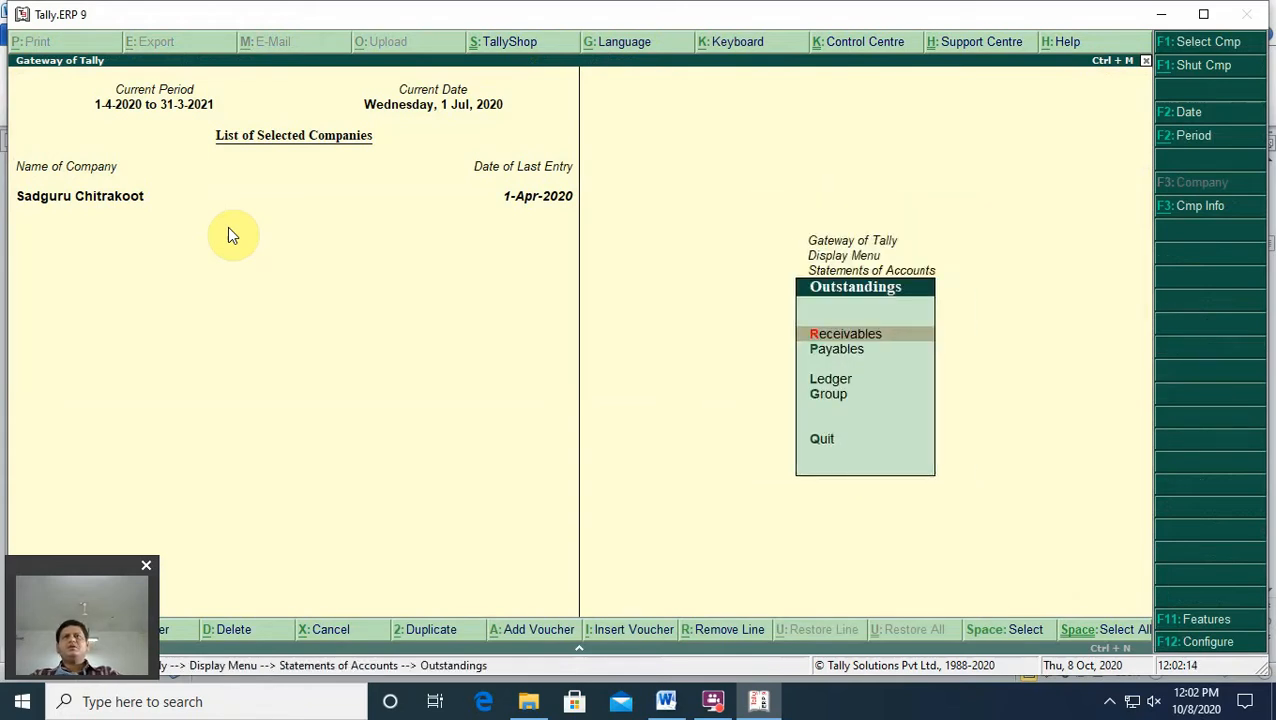
key("Return")
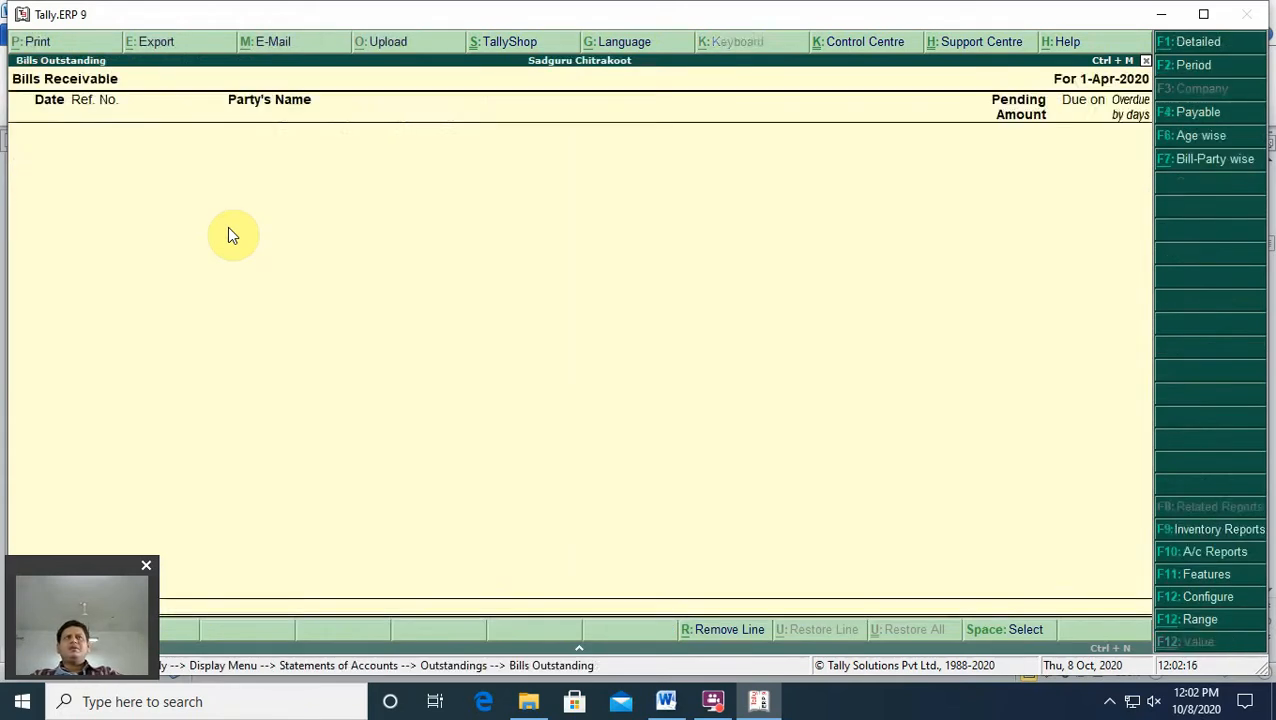
Step: Display the outstanding Payables report and set its period from 1-Apr-2020 to 31-Jul-2020
key("Escape")
key("Down")
key("Return")
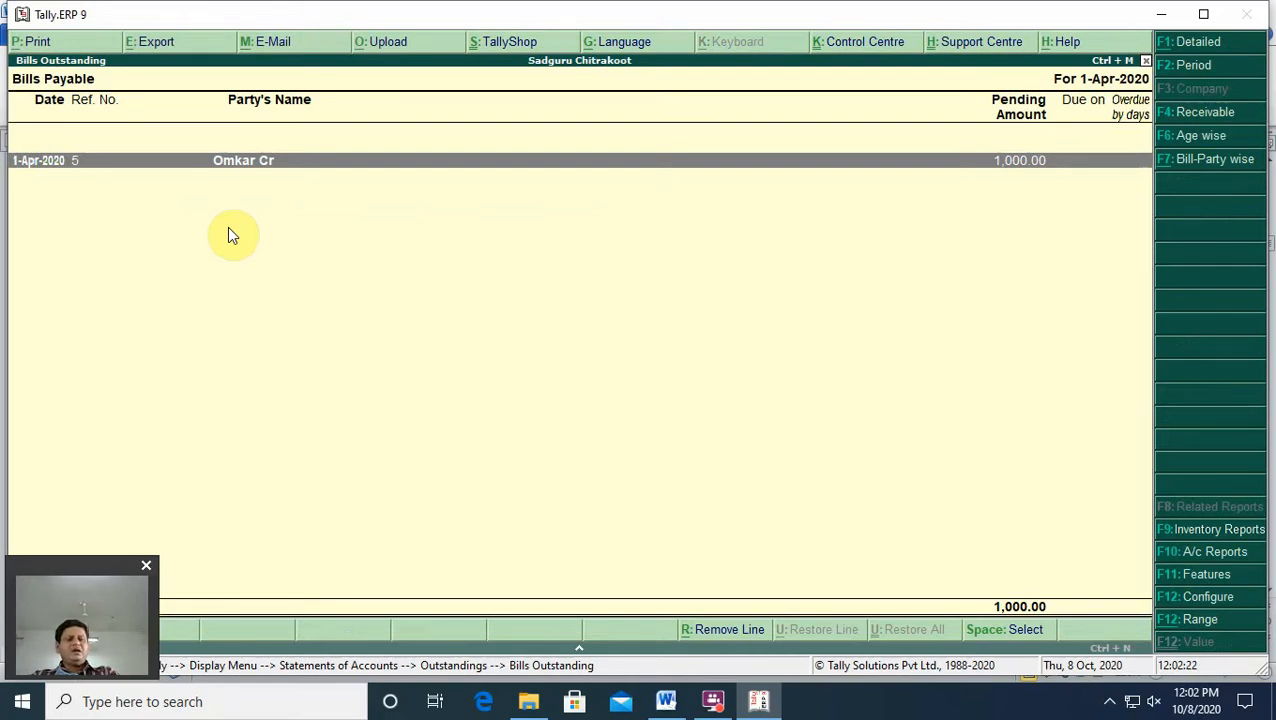
key("F2")
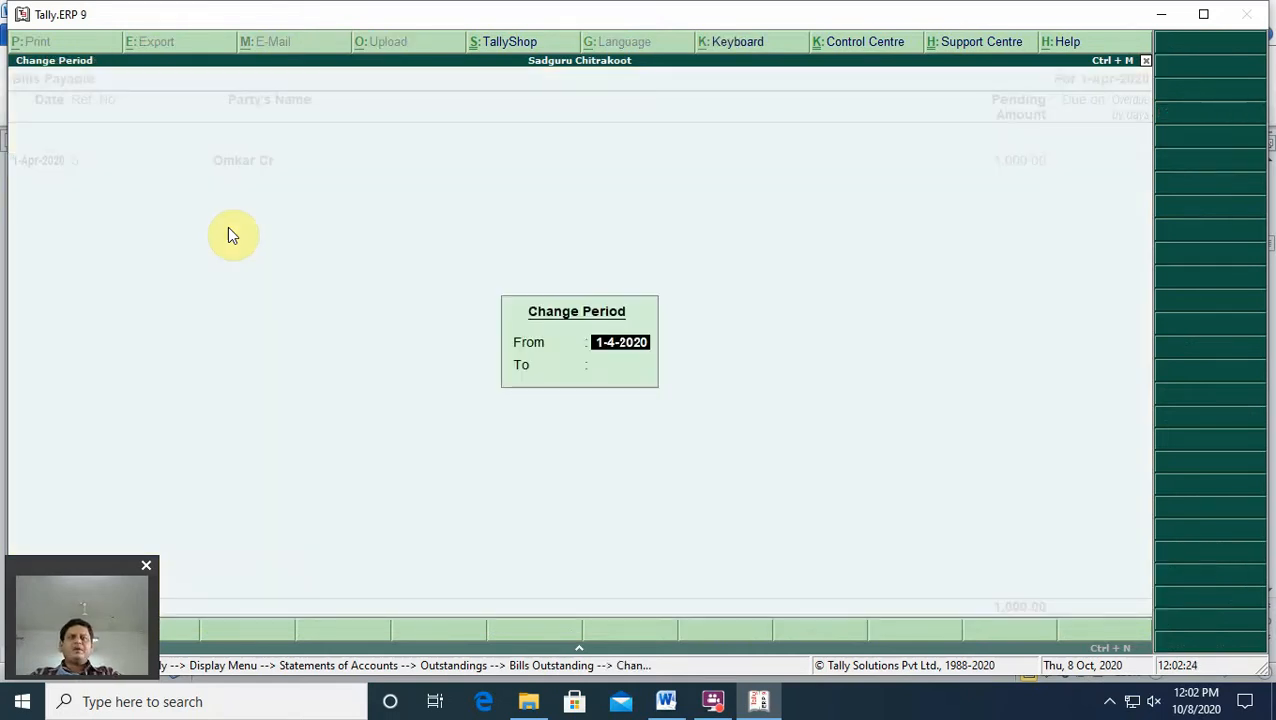
key("Return")
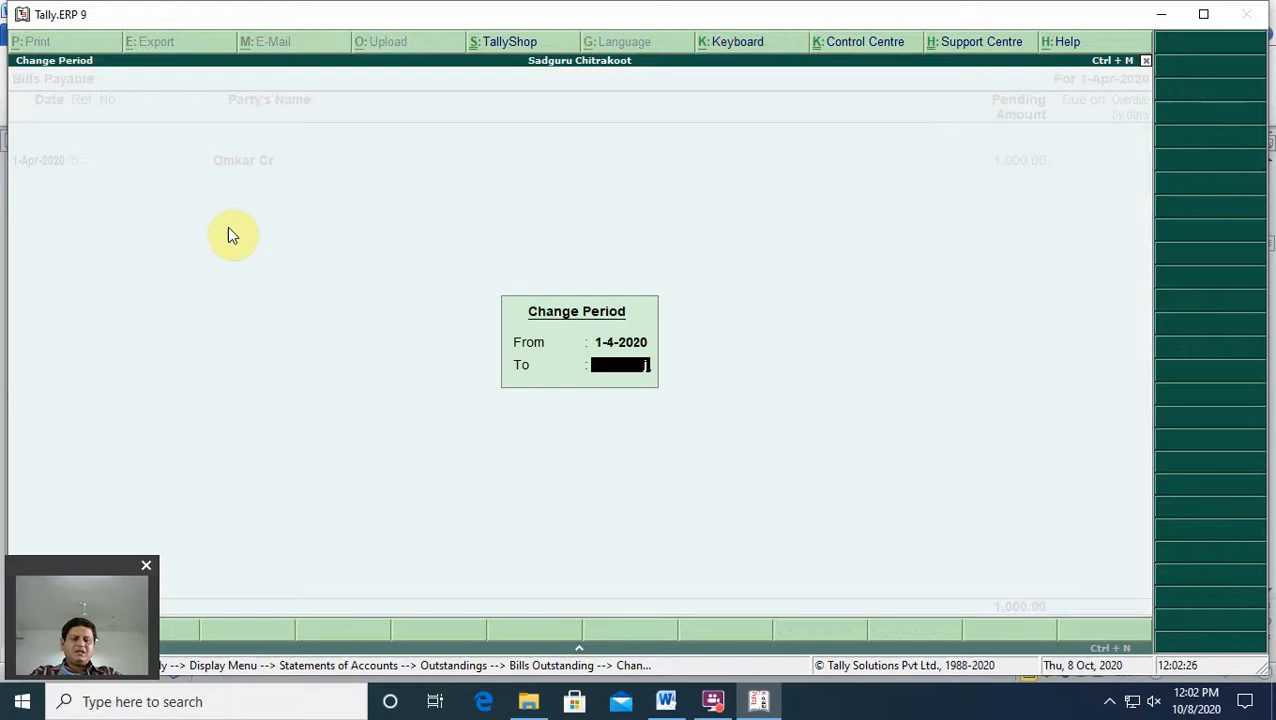
type("july")
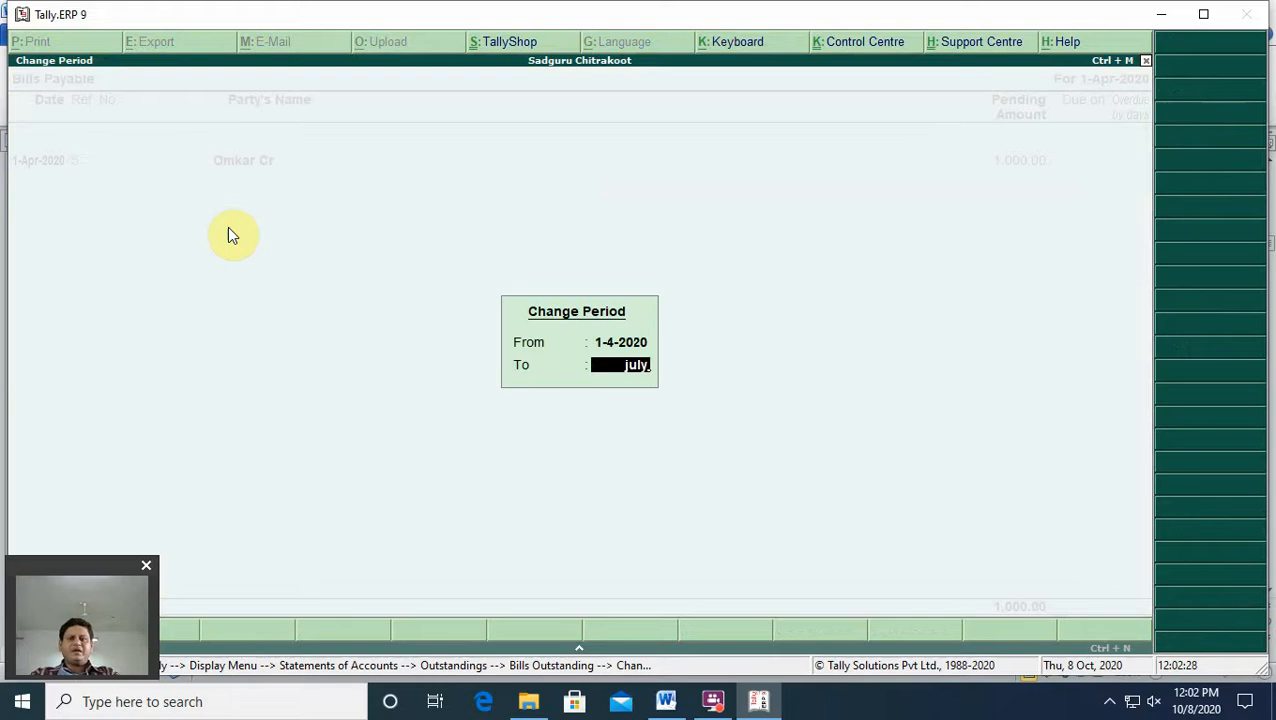
key("Return")
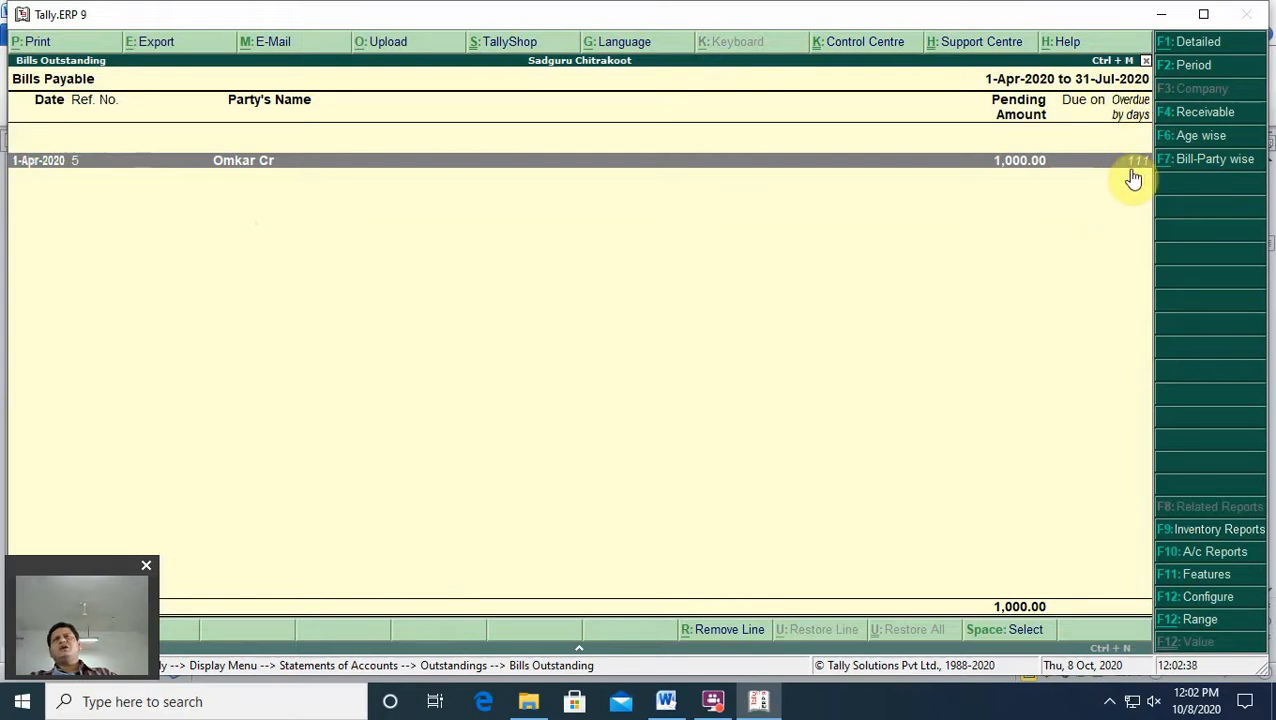
Step: Expand and collapse the voucher and item details of payable bill 5, and close the report
key("shift+Return")
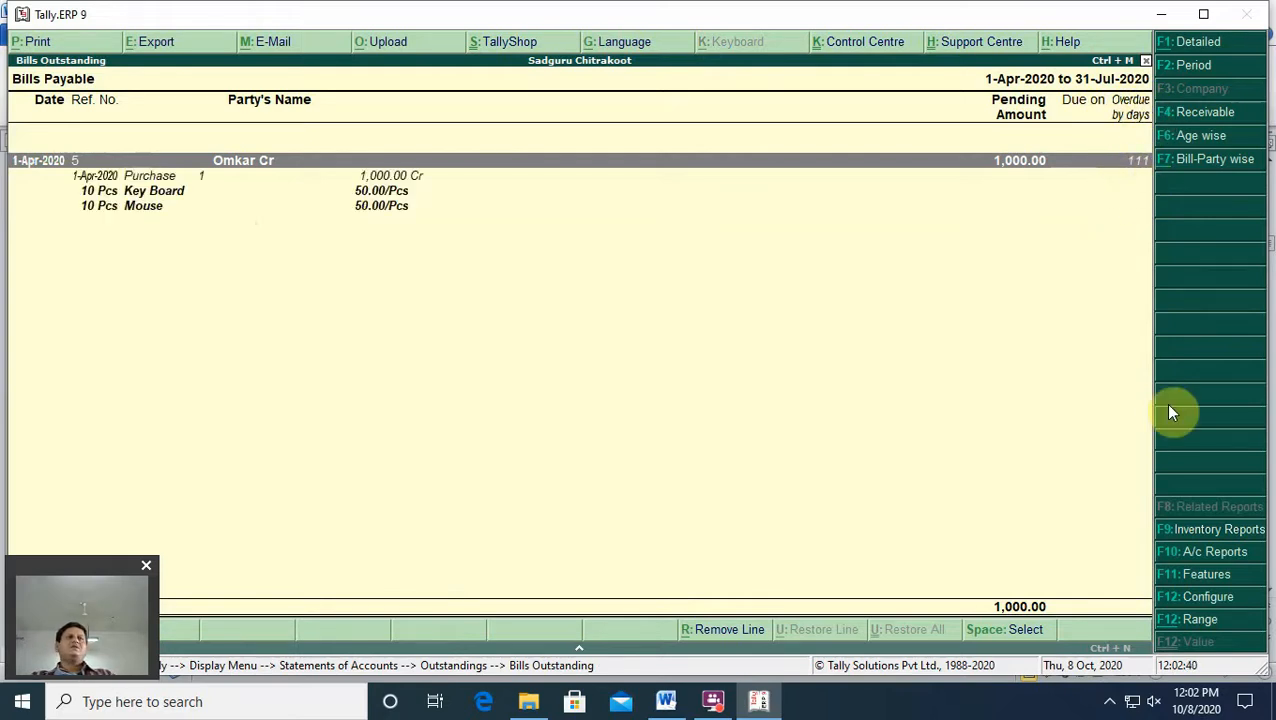
key("shift+Return")
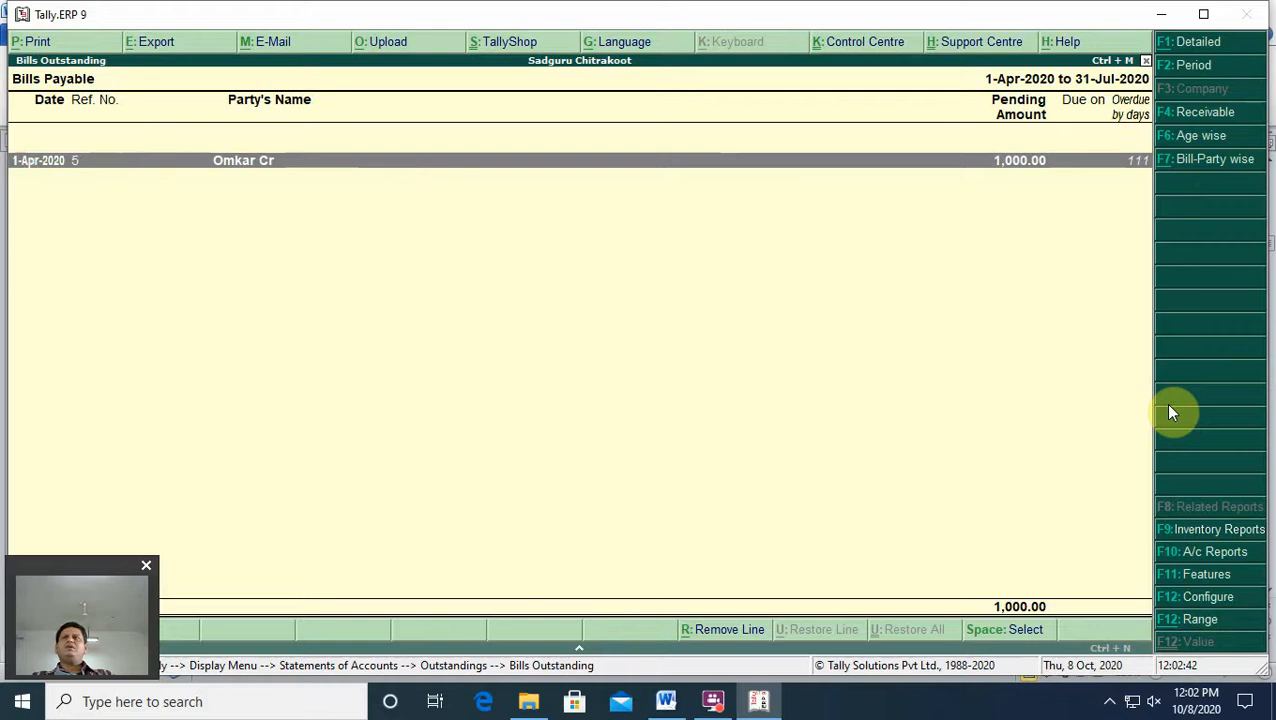
key("shift+Return")
key("shift+Return")
key("shift+Return")
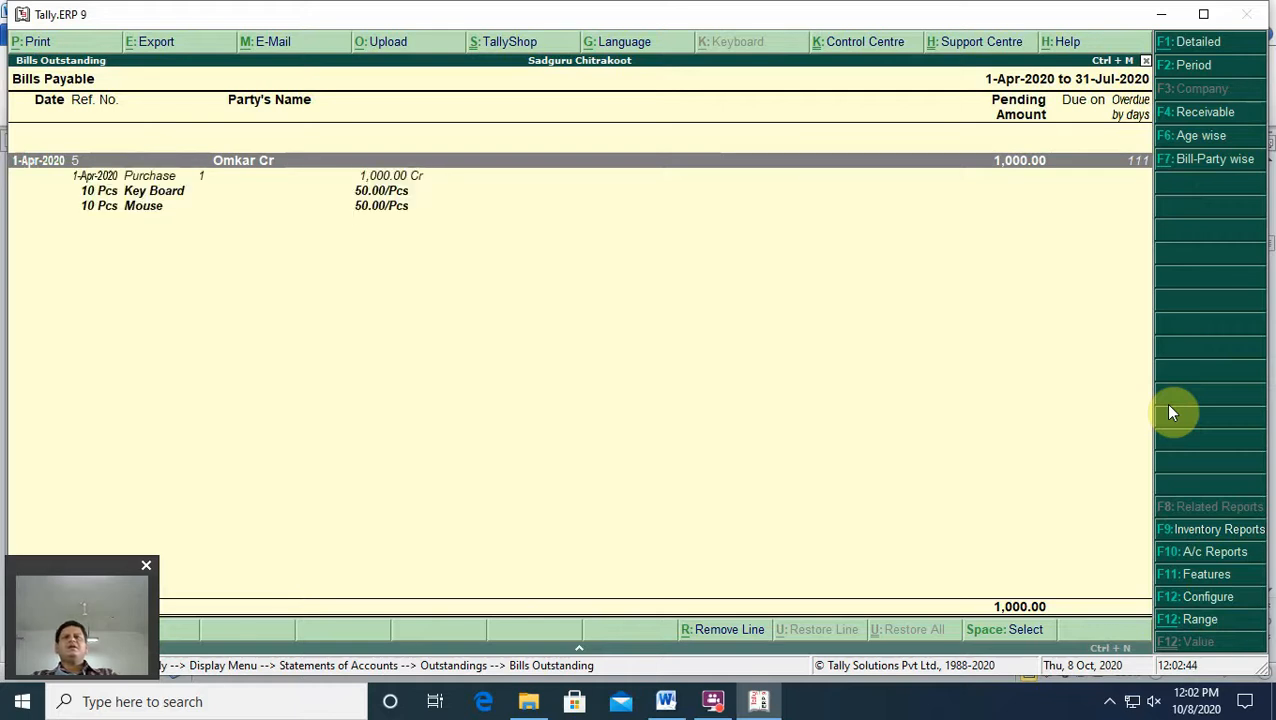
key("Escape")
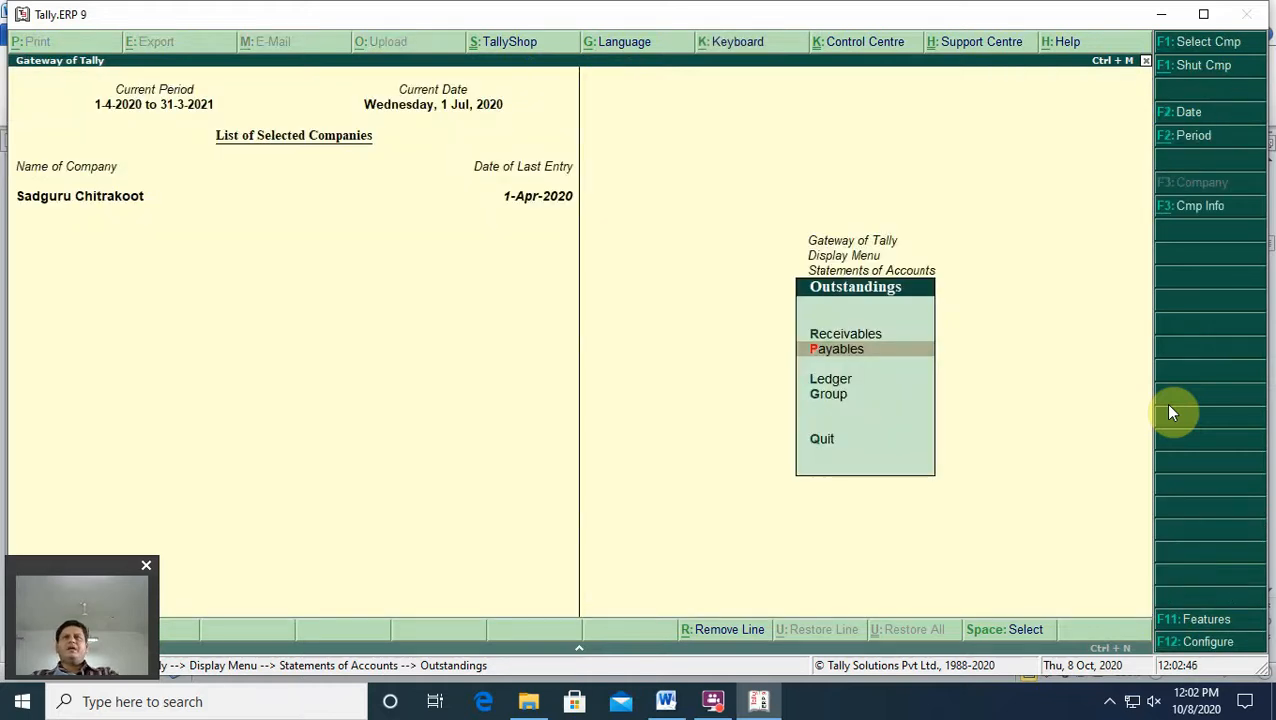
Step: Display the ledger outstandings of the purchase voucher's creditor for the period 1-Apr-2020 to 31-Jul-2020
key("Down")
key("Return")
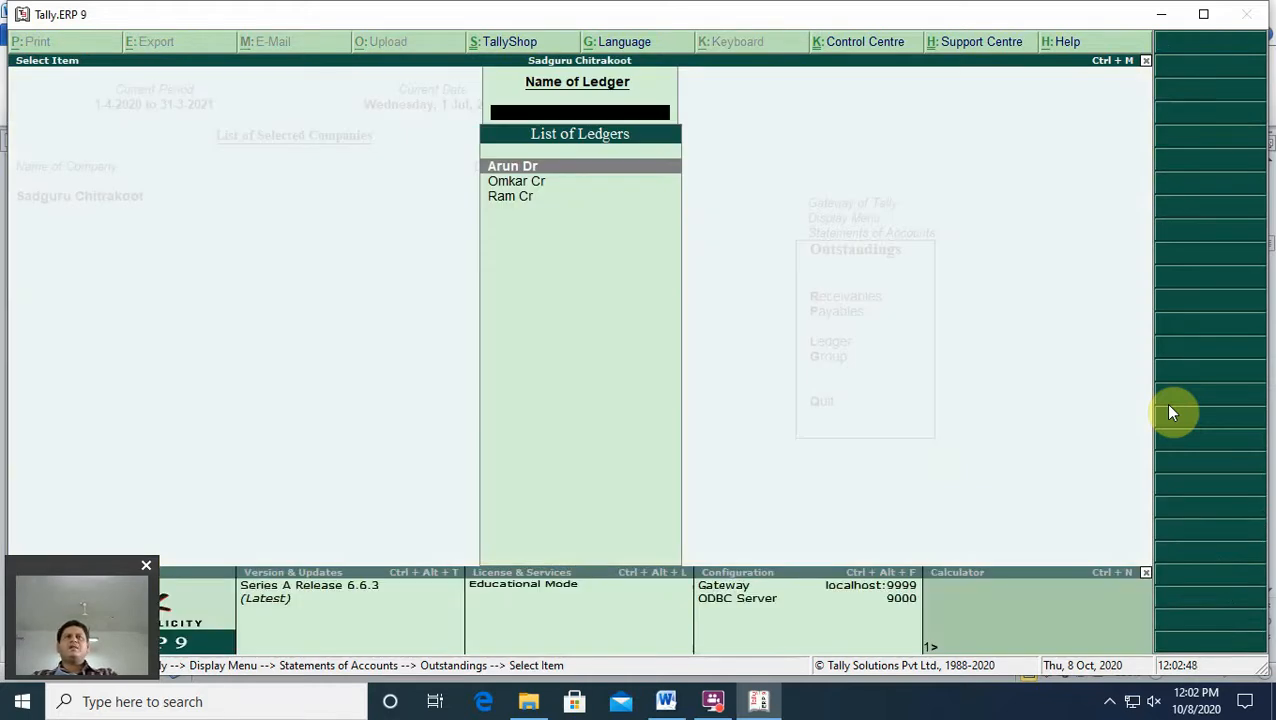
key("Down")
key("Return")
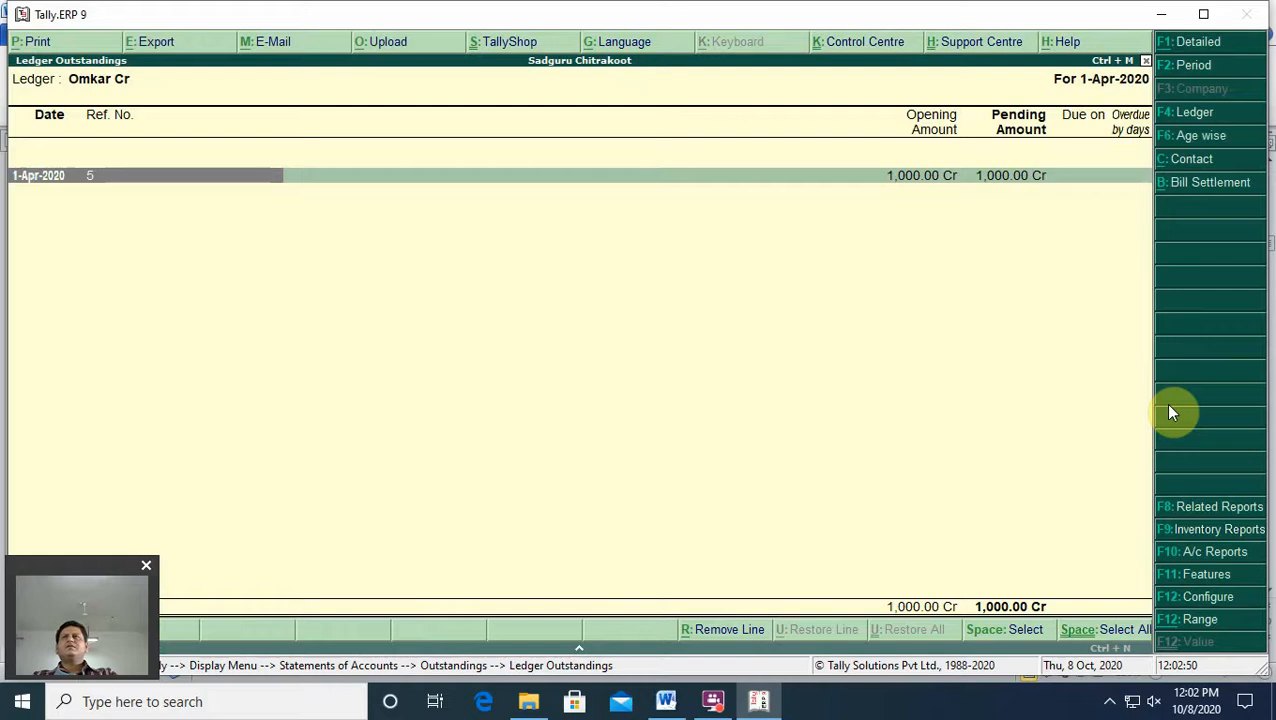
key("F2")
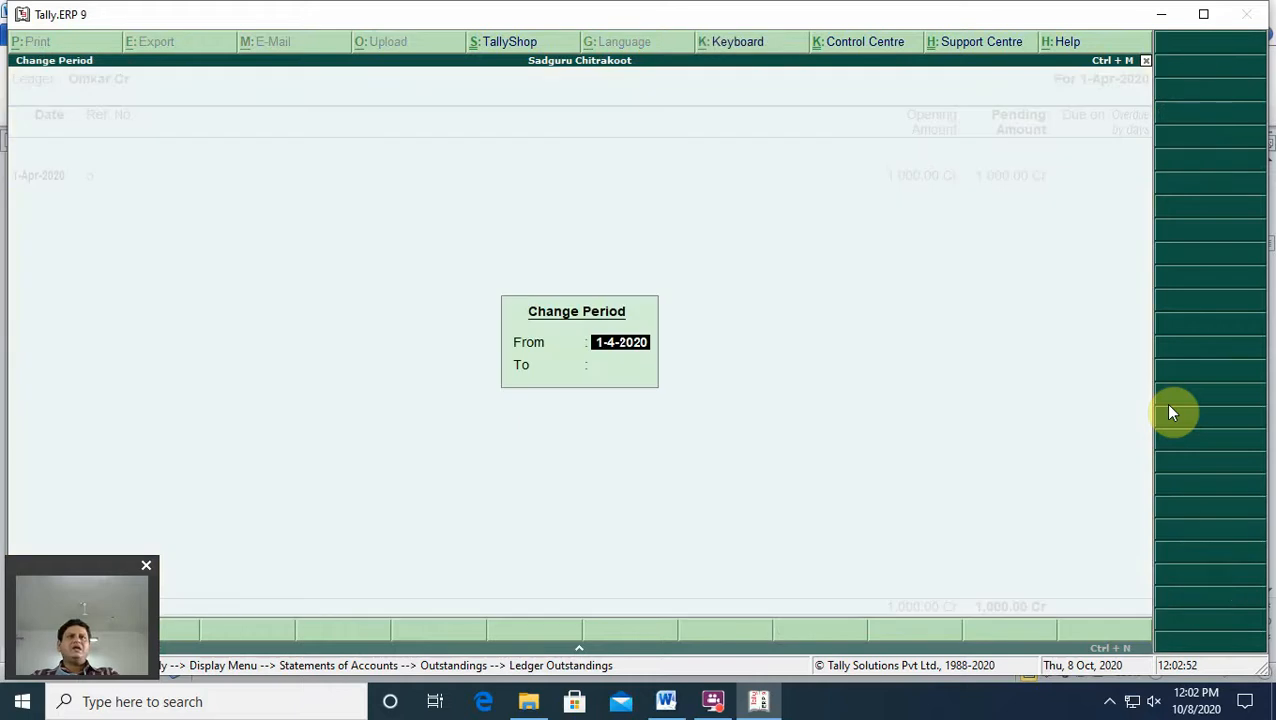
key("Return")
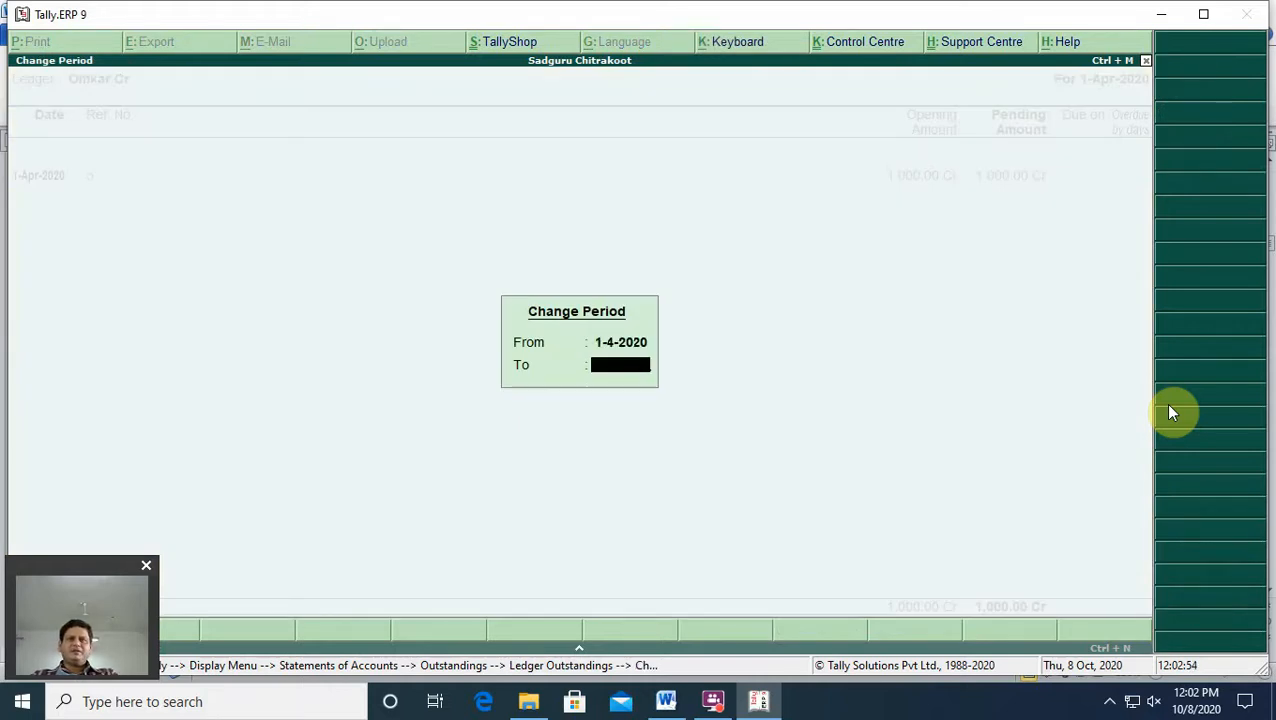
type("31-7")
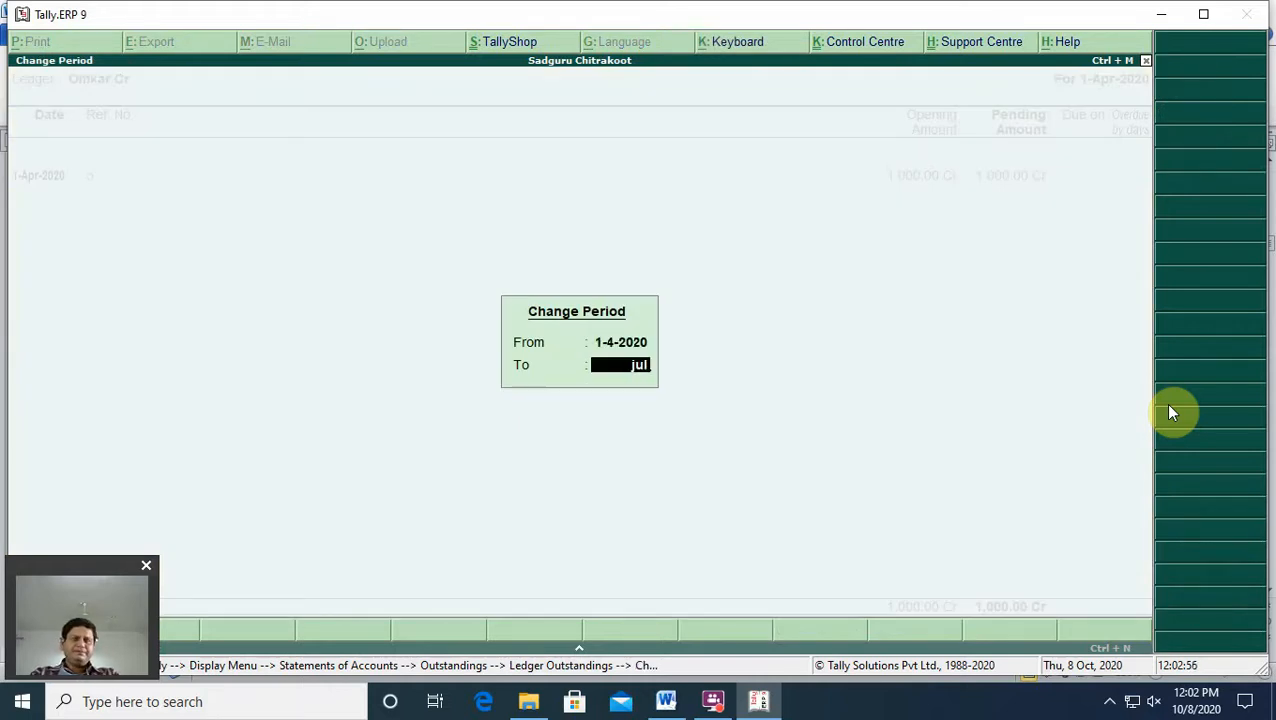
key("Return")
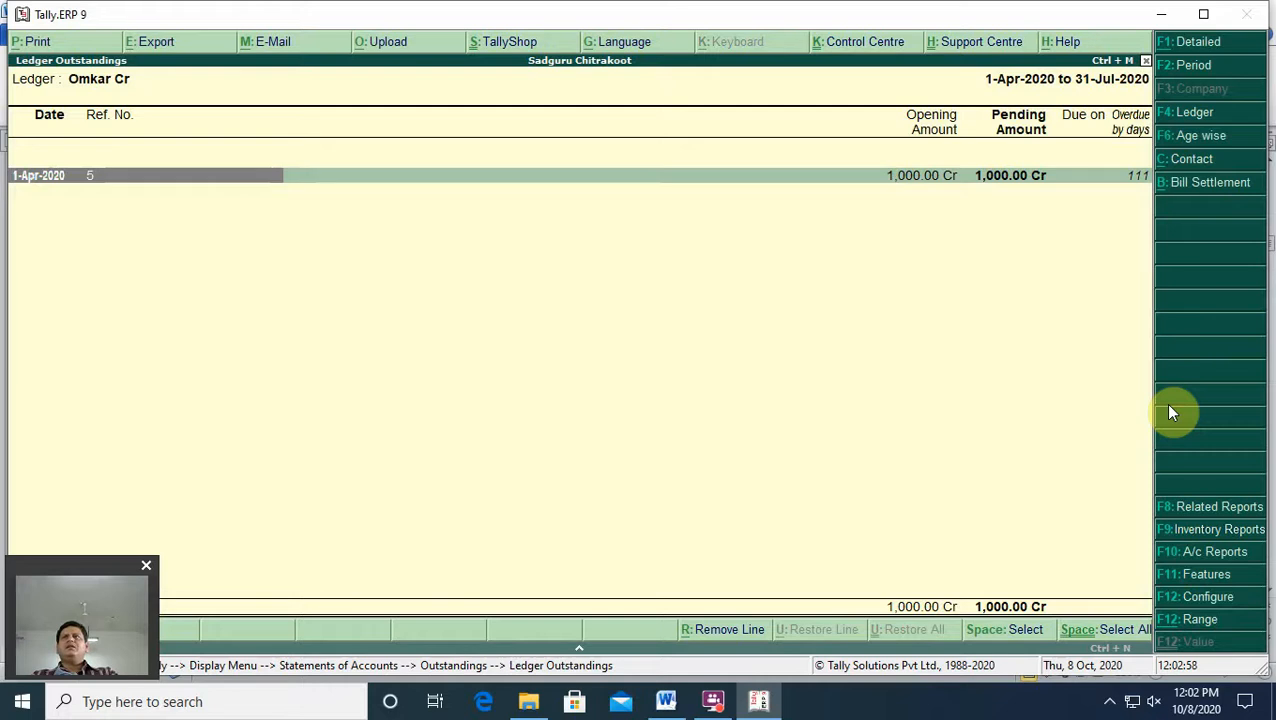
Step: Toggle the detailed view of the creditor's ledger outstandings, and return to the Outstandings reports
key("alt+F1")
key("alt+F1")
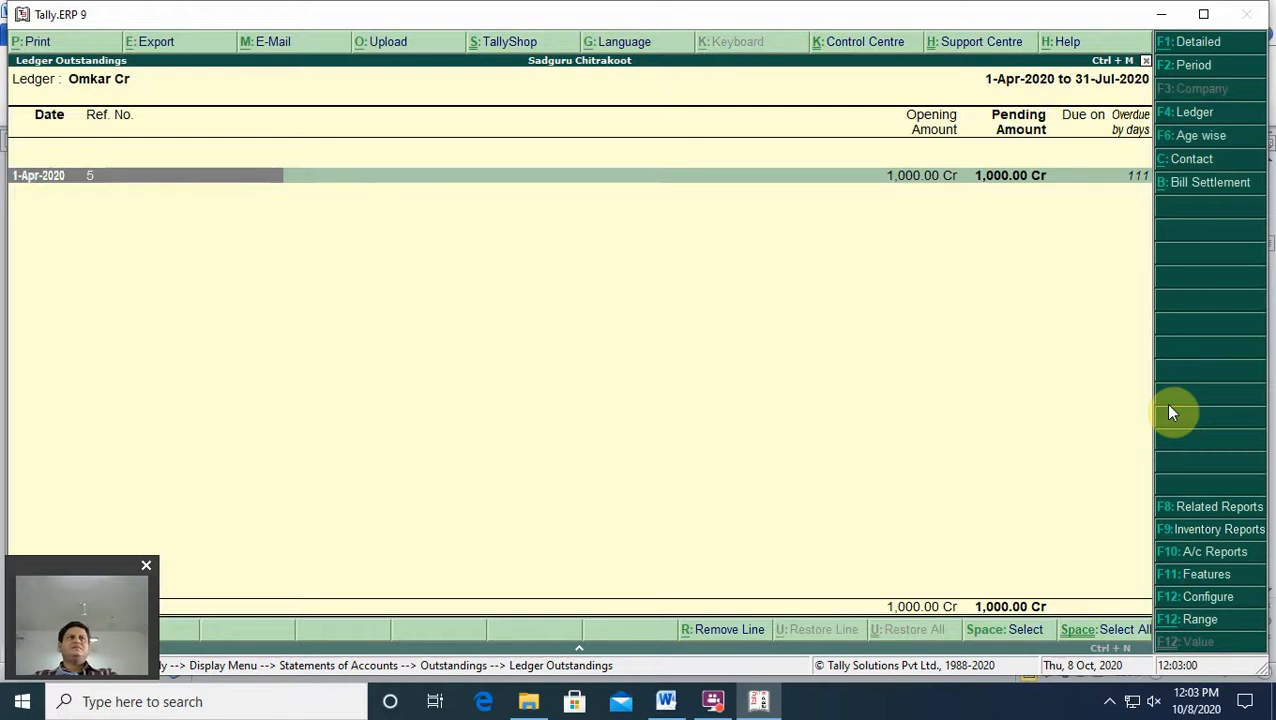
key("alt+F1")
key("alt+F1")
key("alt+F1")
key("Escape")
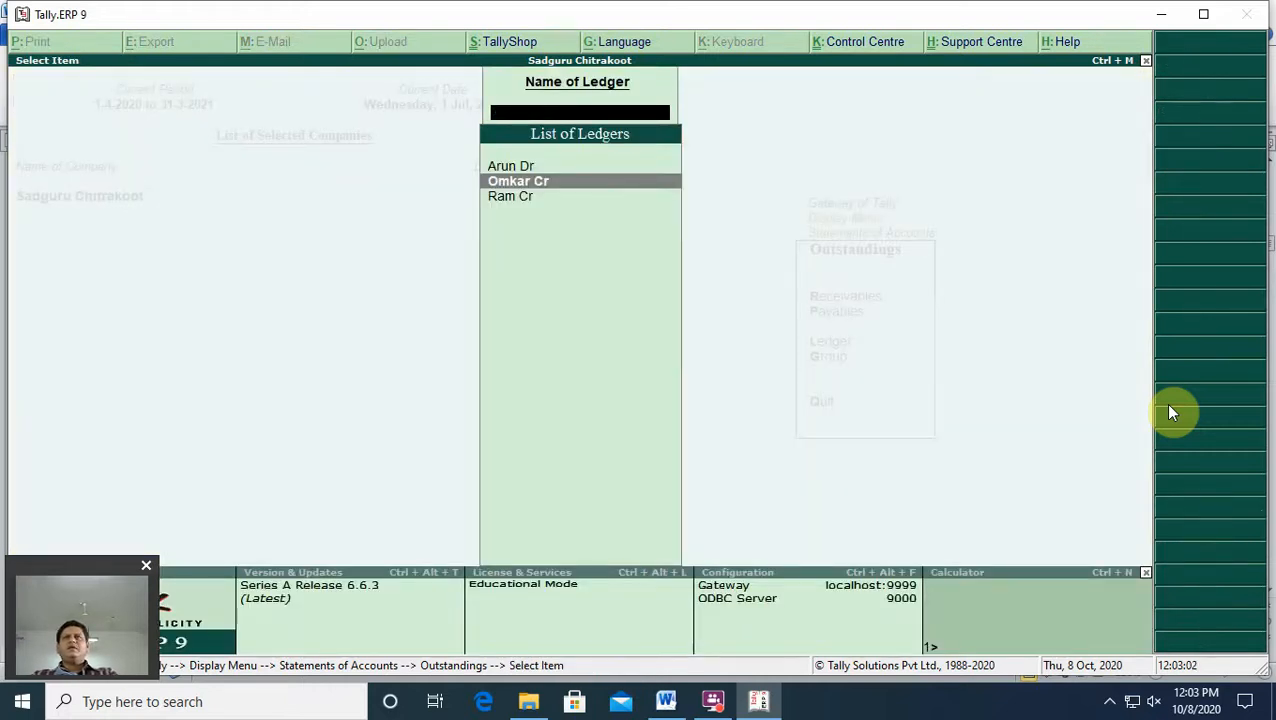
key("Escape")
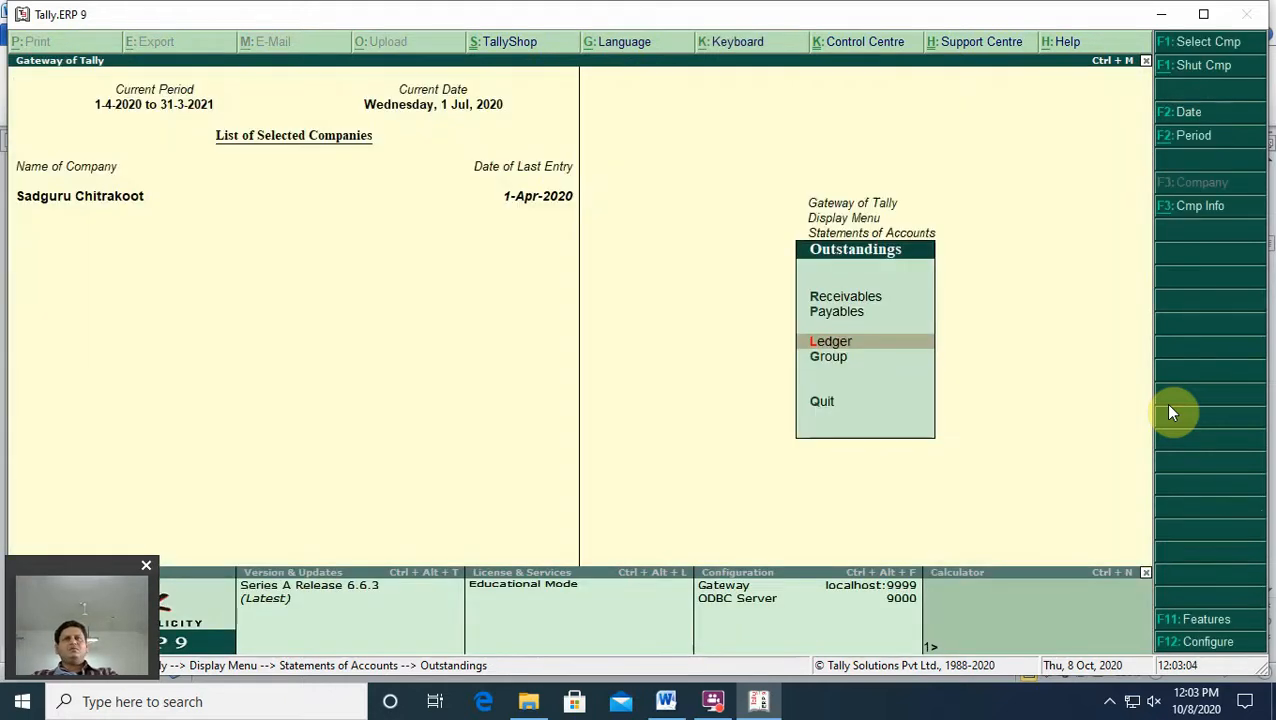
Step: Display the Interest Receivable report under Interest Calculations
key("Escape")
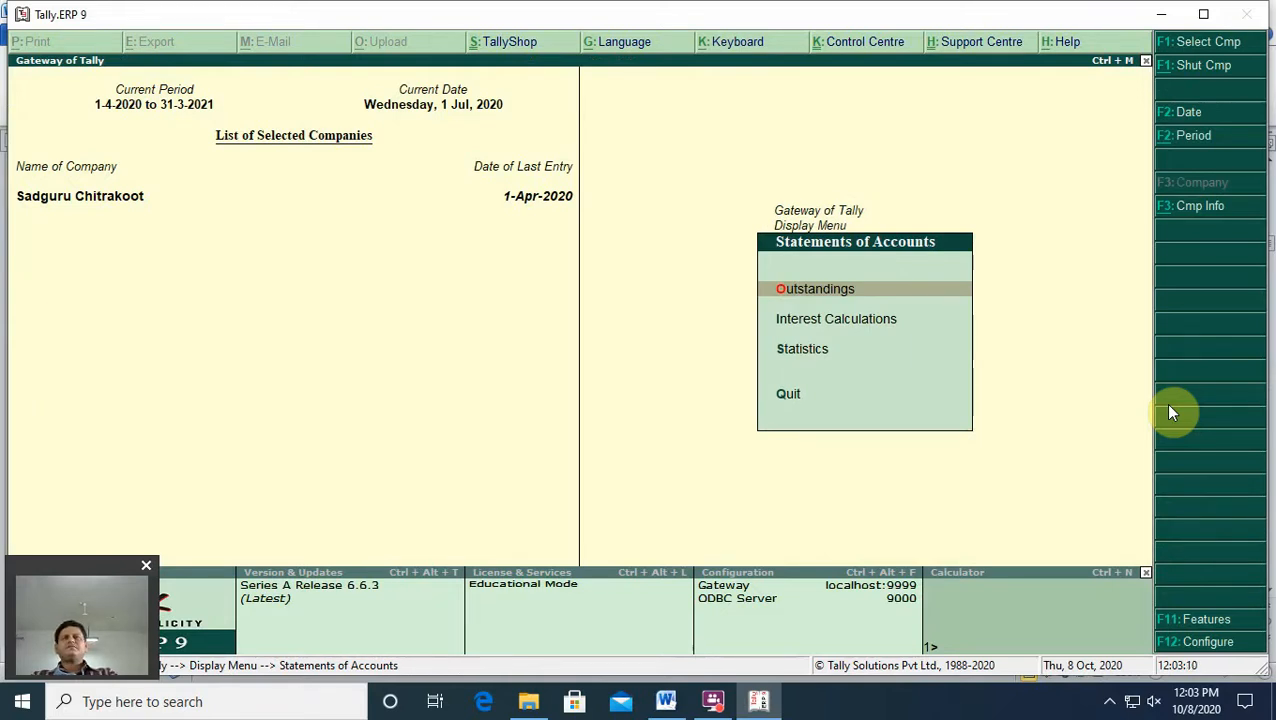
key("Down")
key("Return")
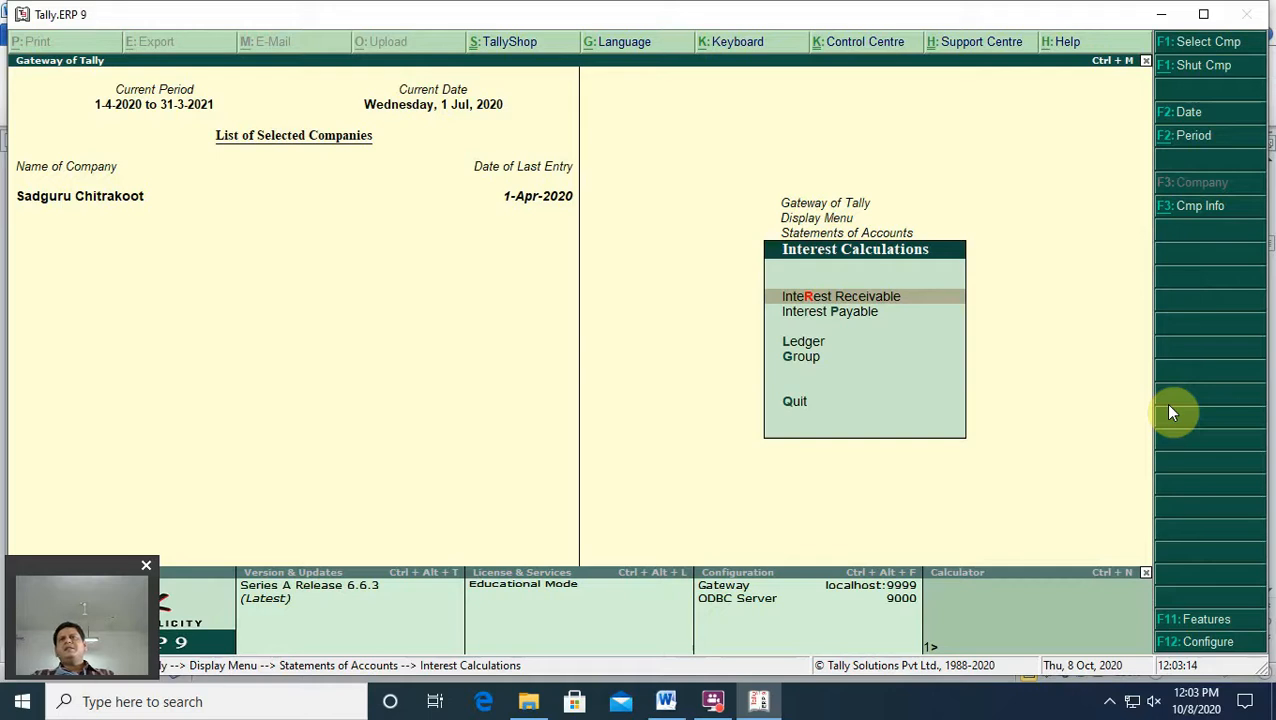
key("Return")
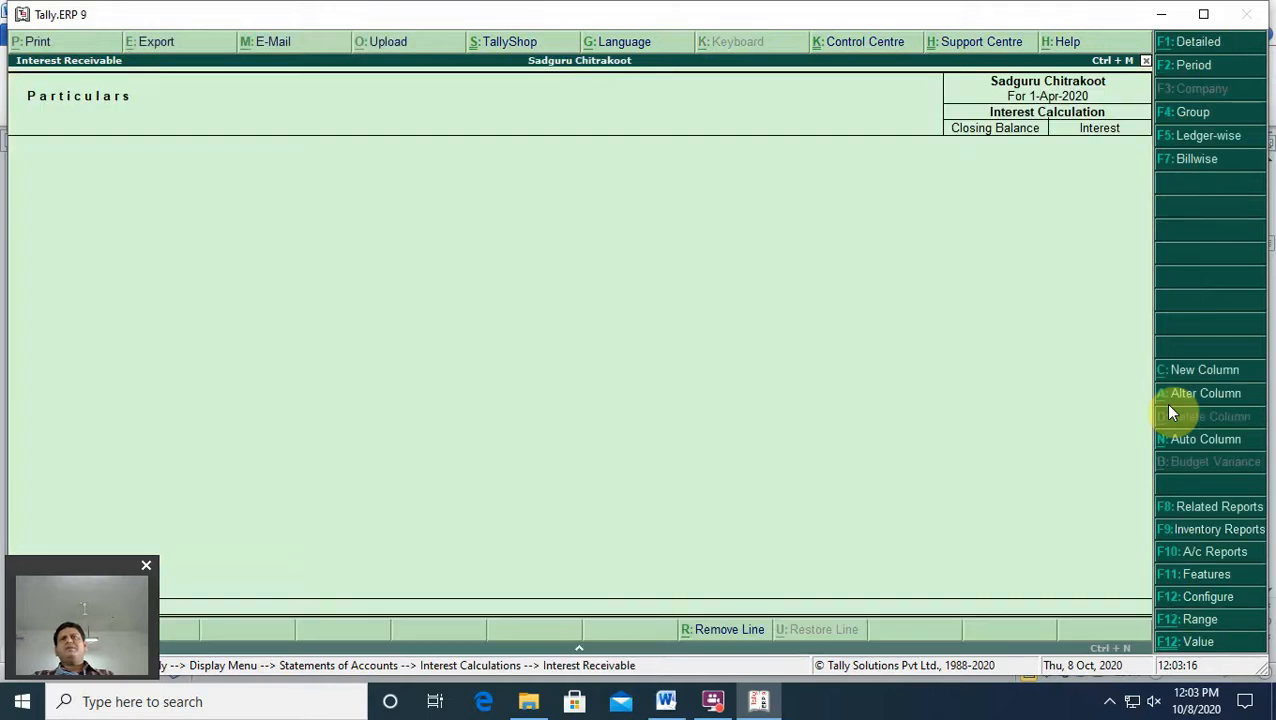
Step: Display the Interest Payable report for the period 1-Apr-2020 to 31-Jul-2020
key("Escape")
key("Down")
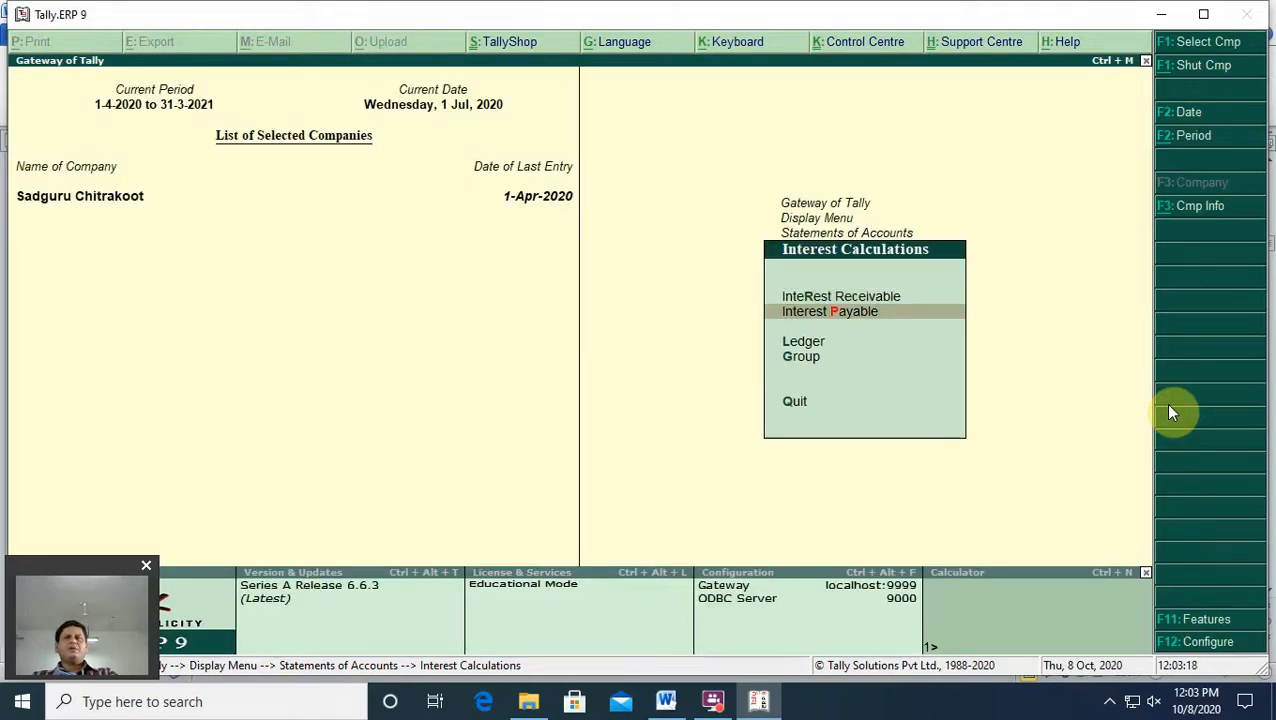
key("Return")
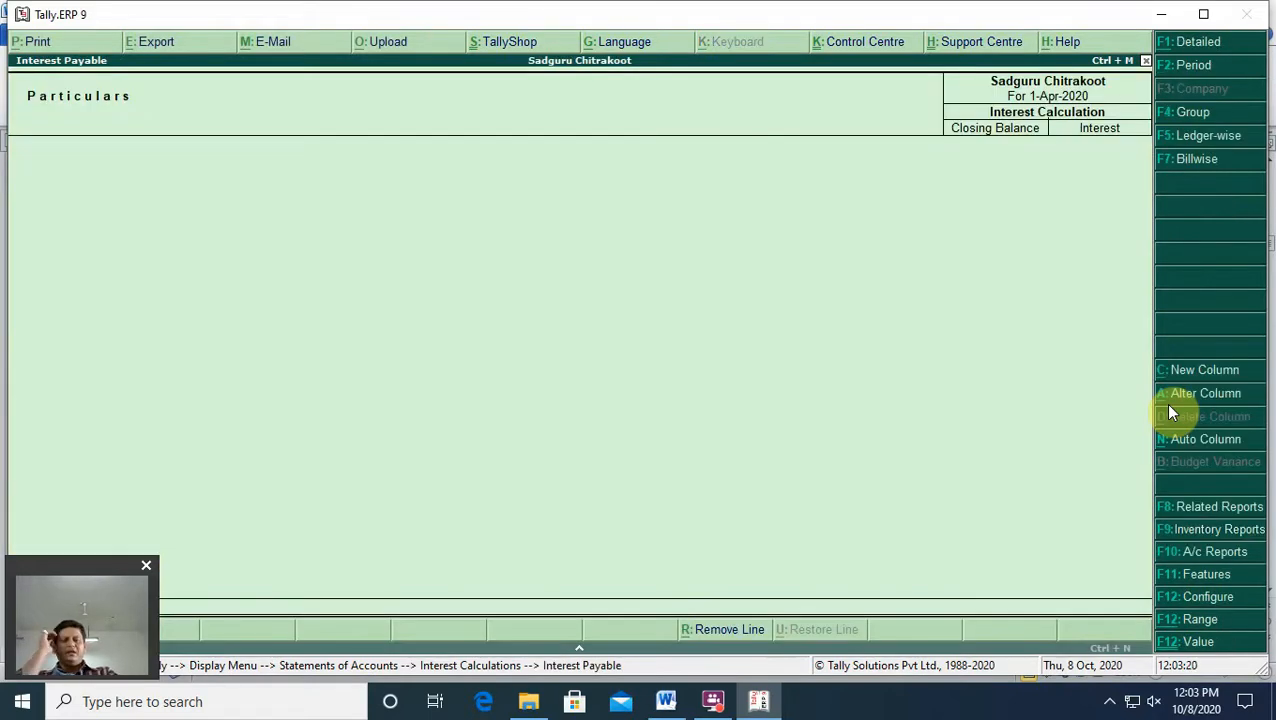
key("F2")
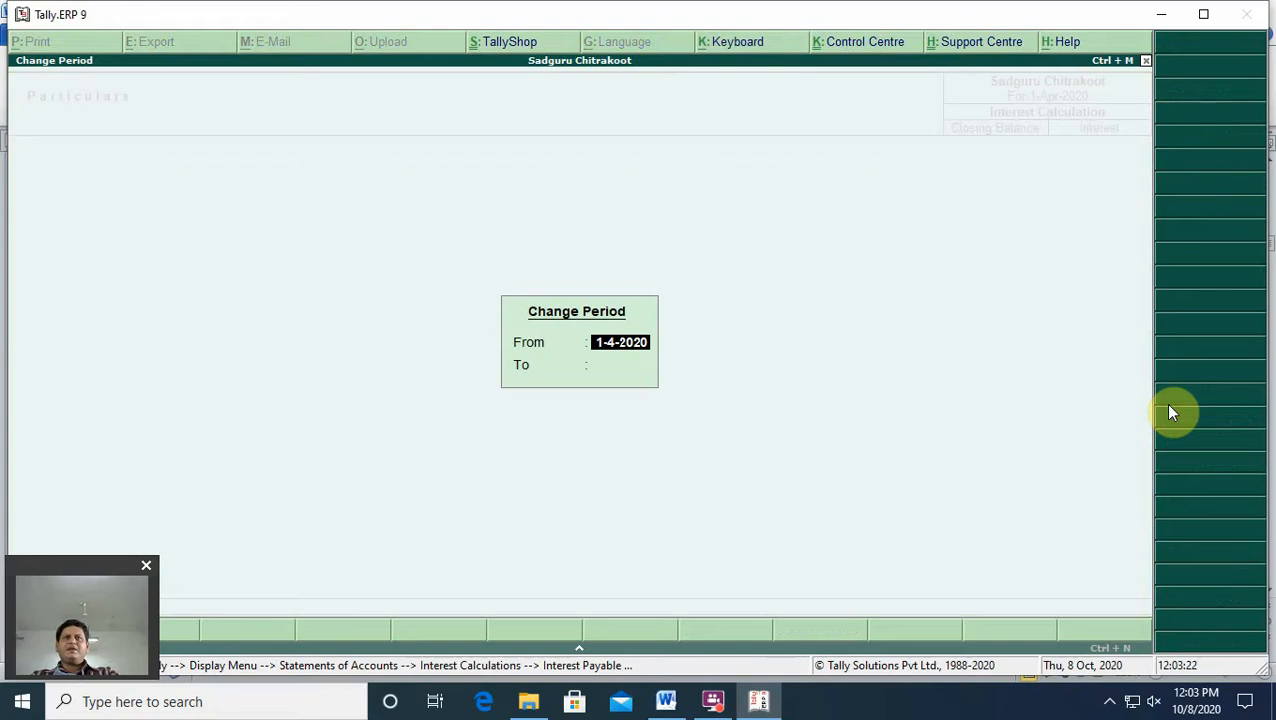
key("Return")
type("july")
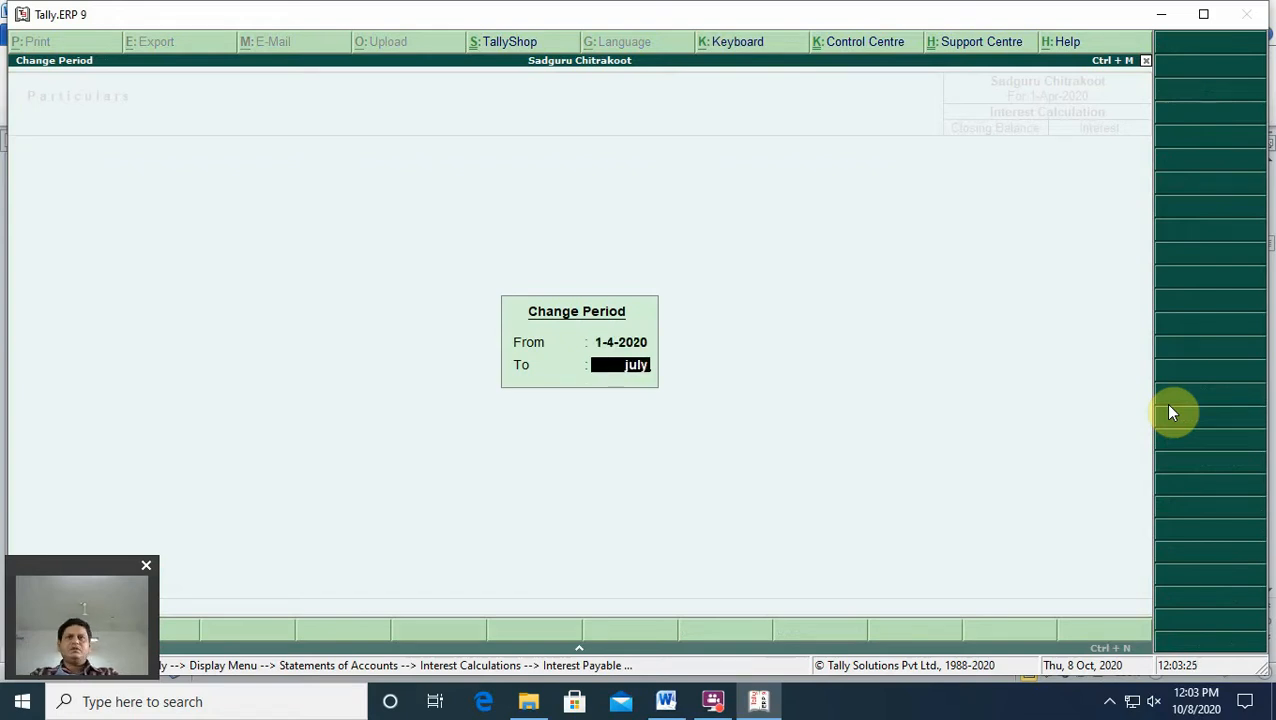
key("Return")
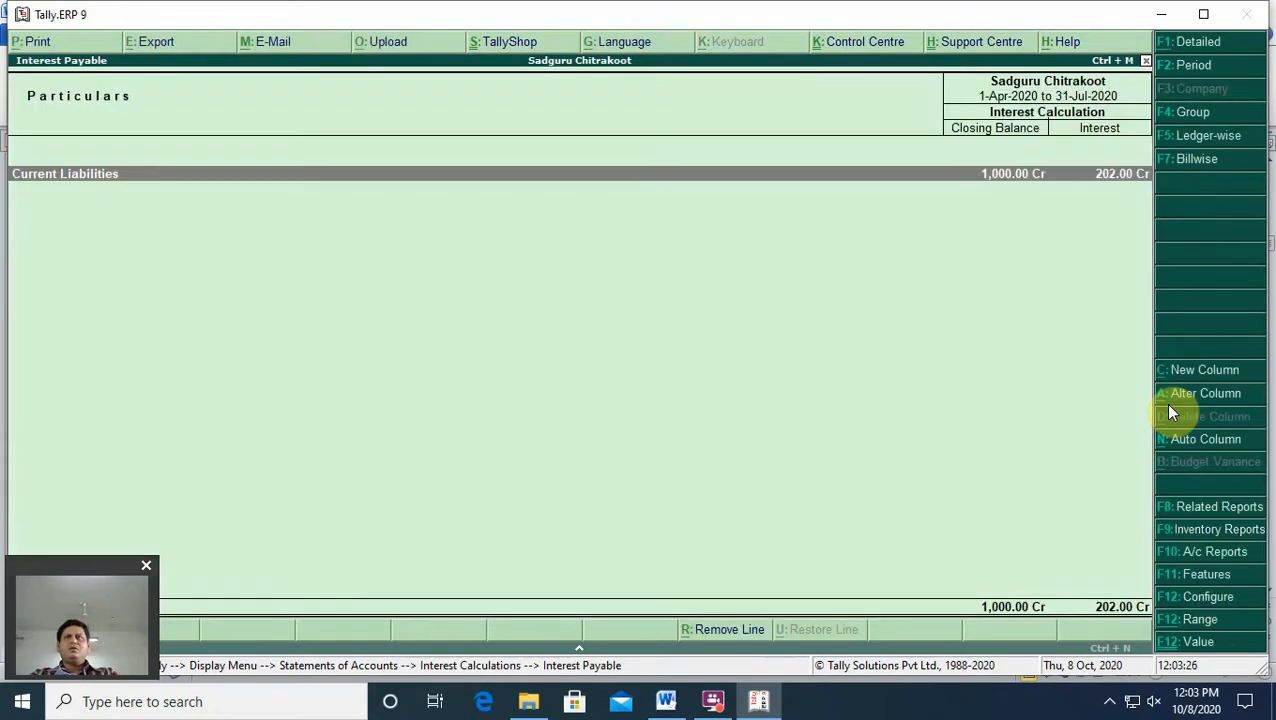
Step: Drill down from Current Liabilities to the sundry creditor's ledger interest, expand bill 5's calculation, and close the reports
key("Return")
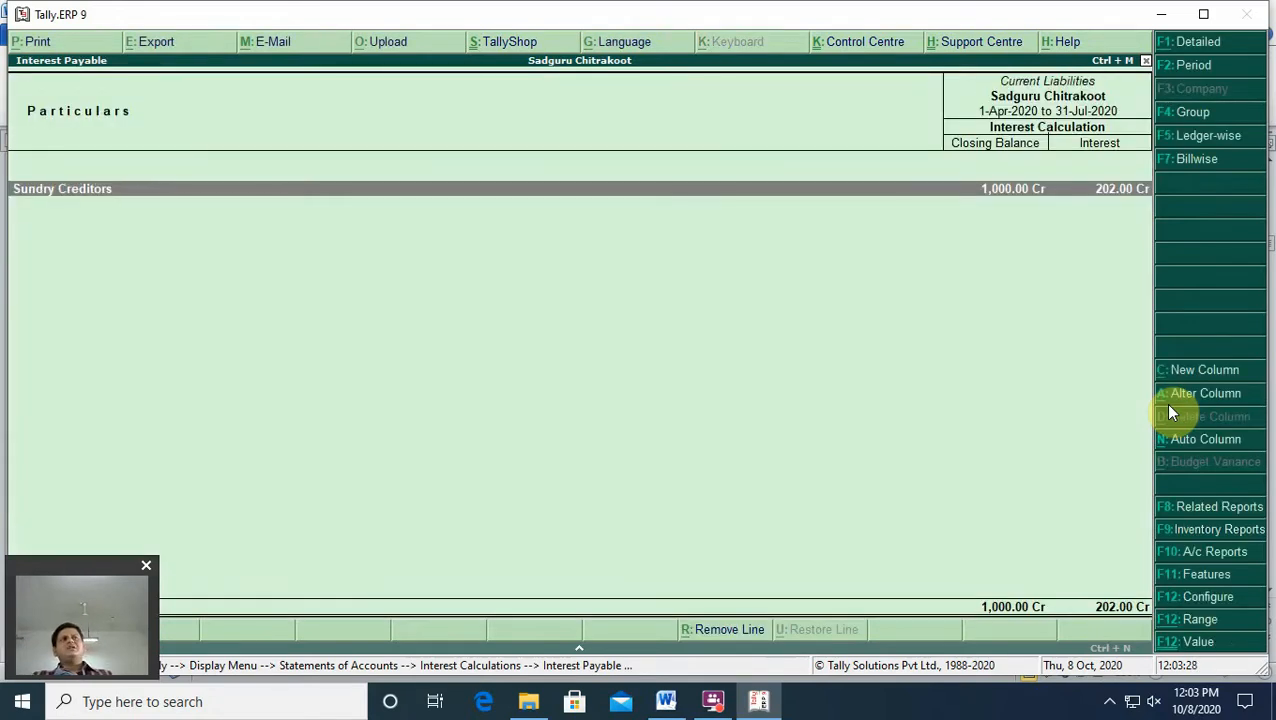
key("Escape")
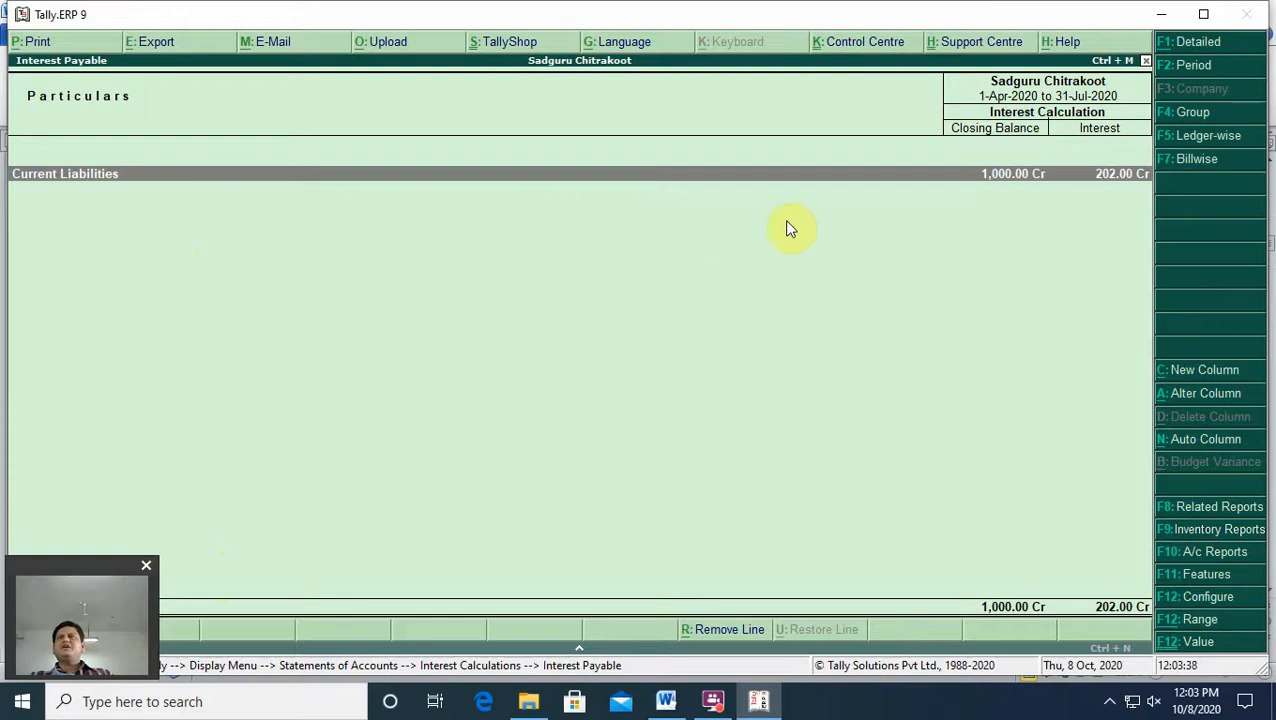
left_click(1007, 190)
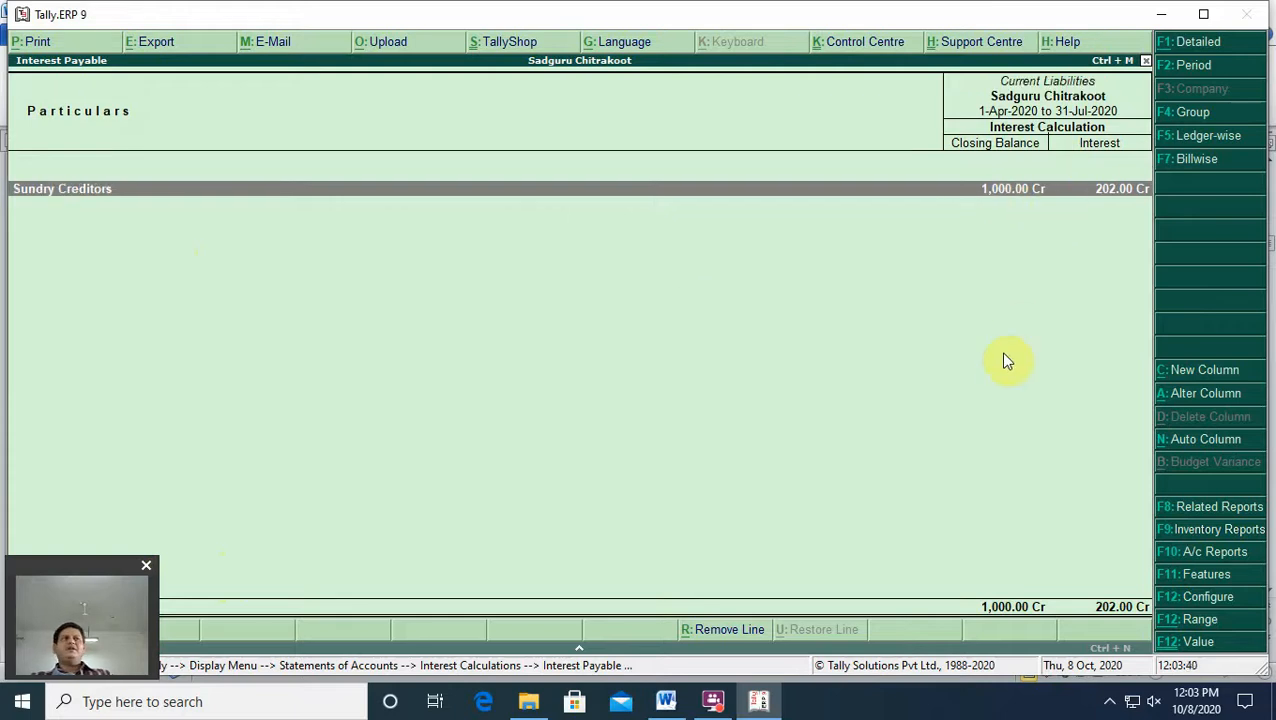
key("Return")
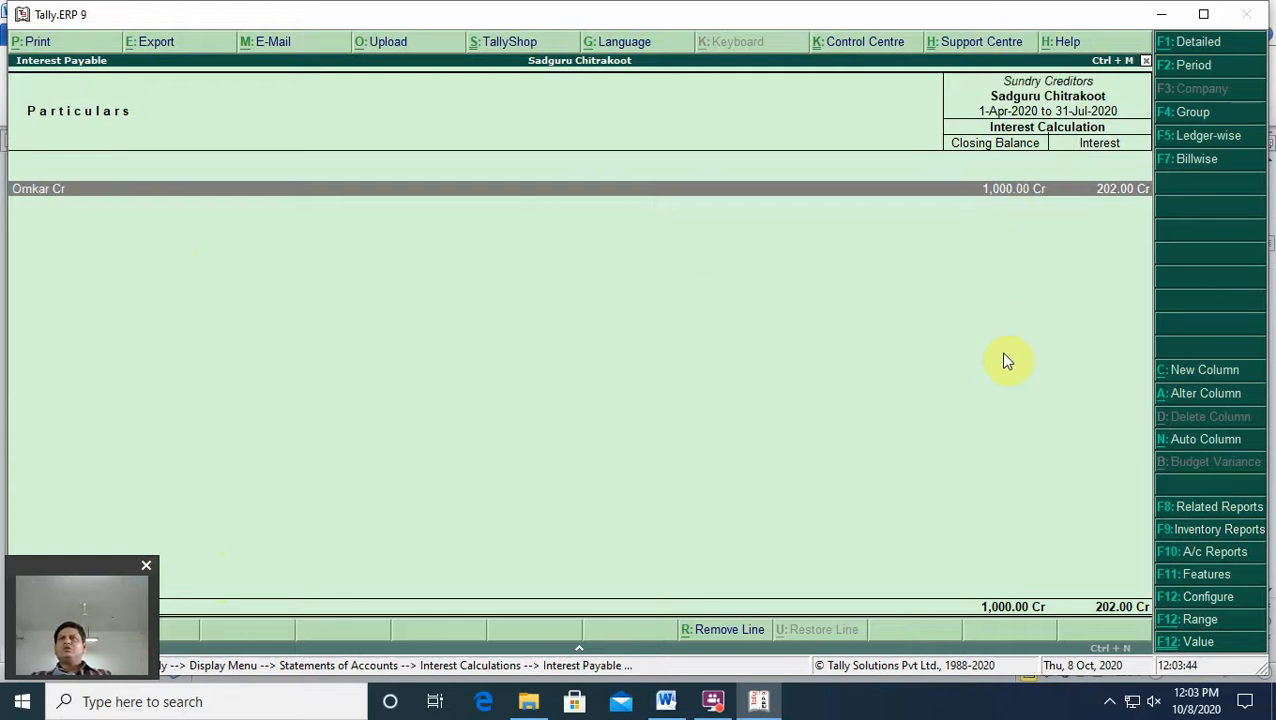
key("Return")
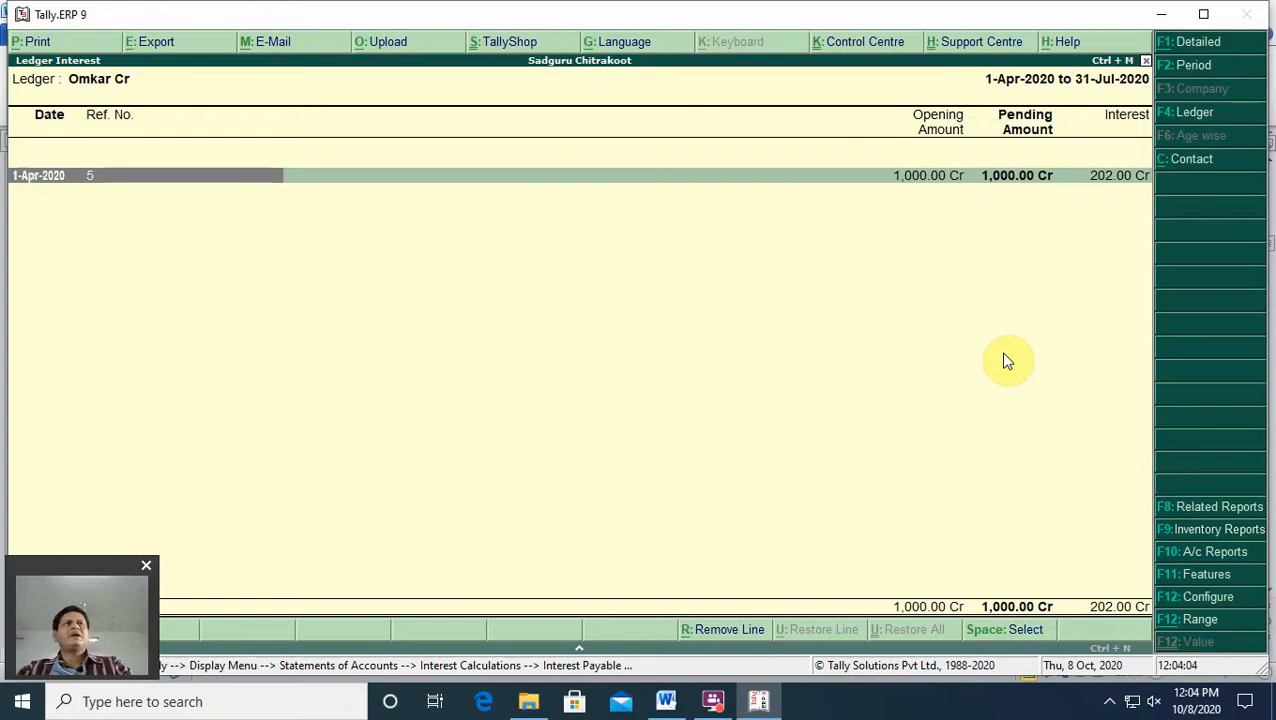
key("shift+Return")
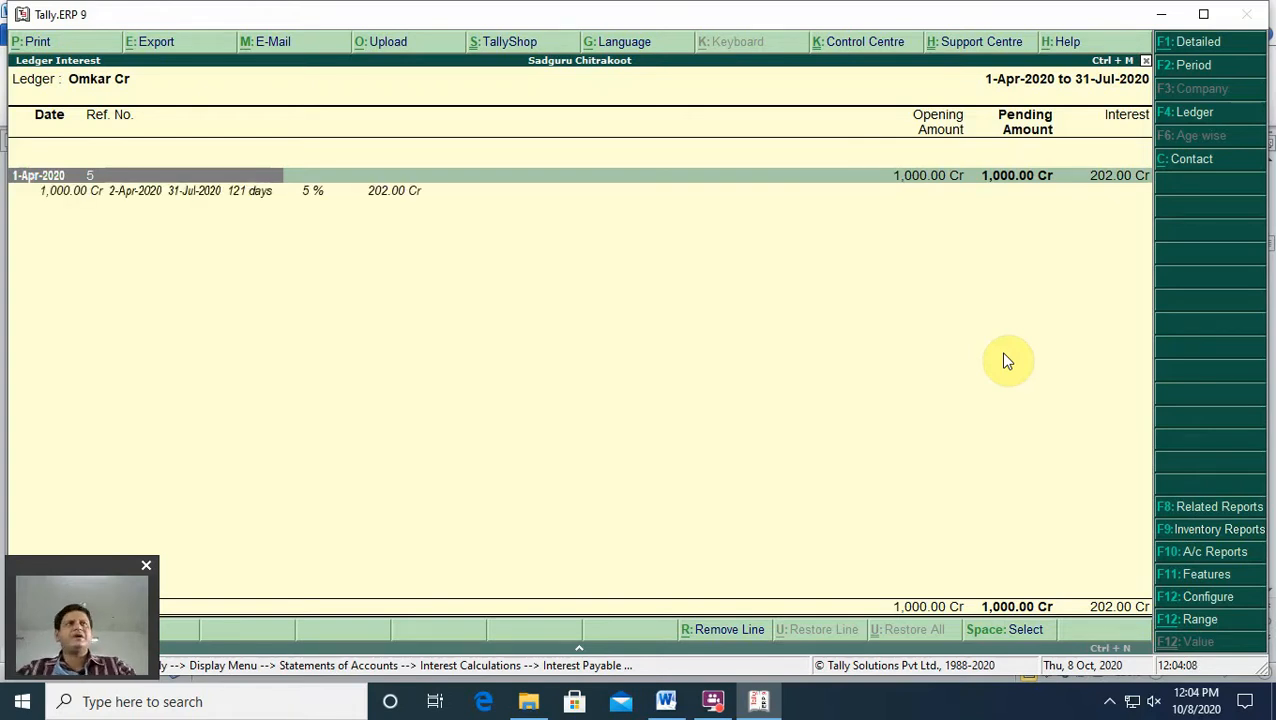
key("Escape")
key("Escape")
key("Escape")
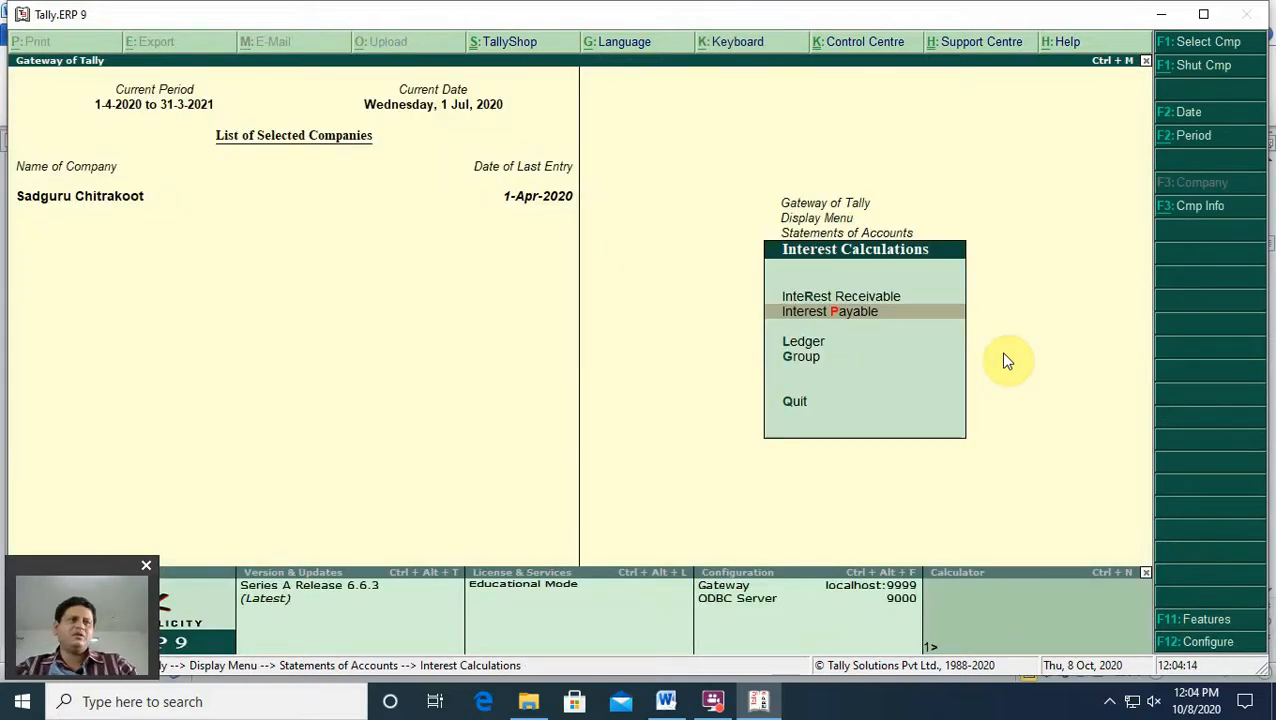
key("Escape")
key("Escape")
key("Escape")
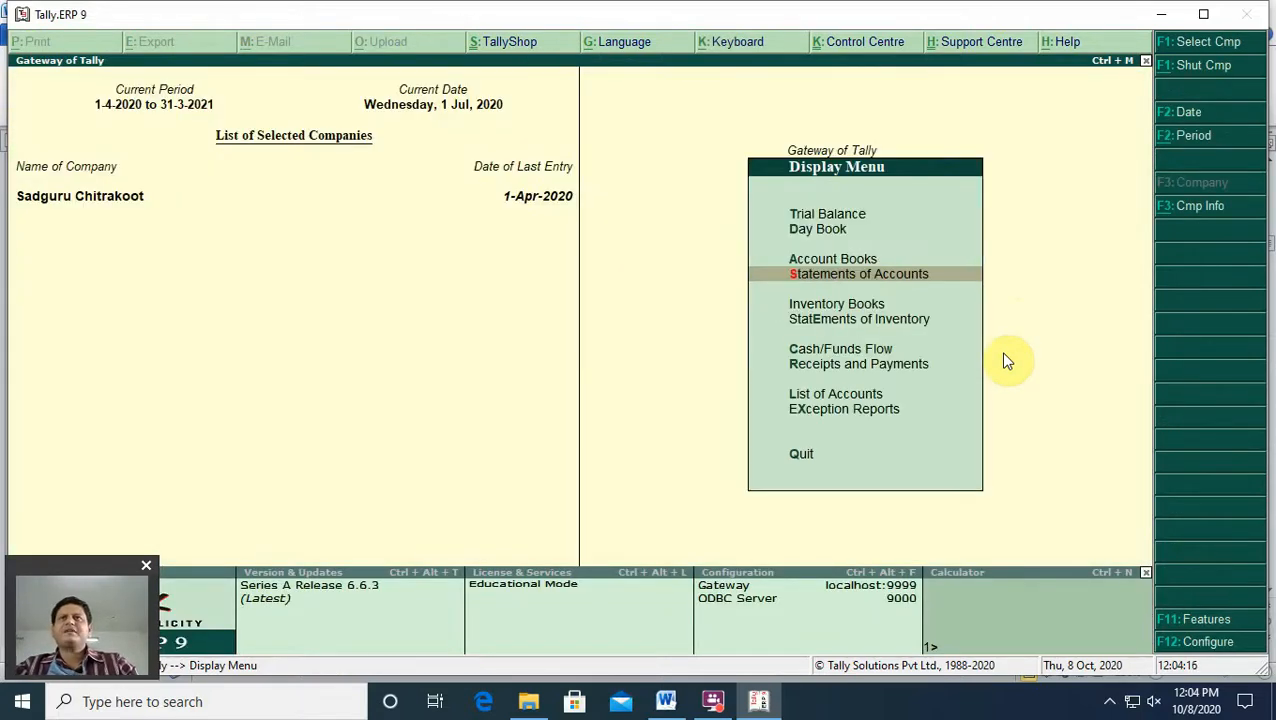
Step: Start a payment voucher with Cash as the paying account
key("Up")
key("Up")
key("Up")
key("Up")
key("Up")
key("Up")
key("Up")
key("Up")
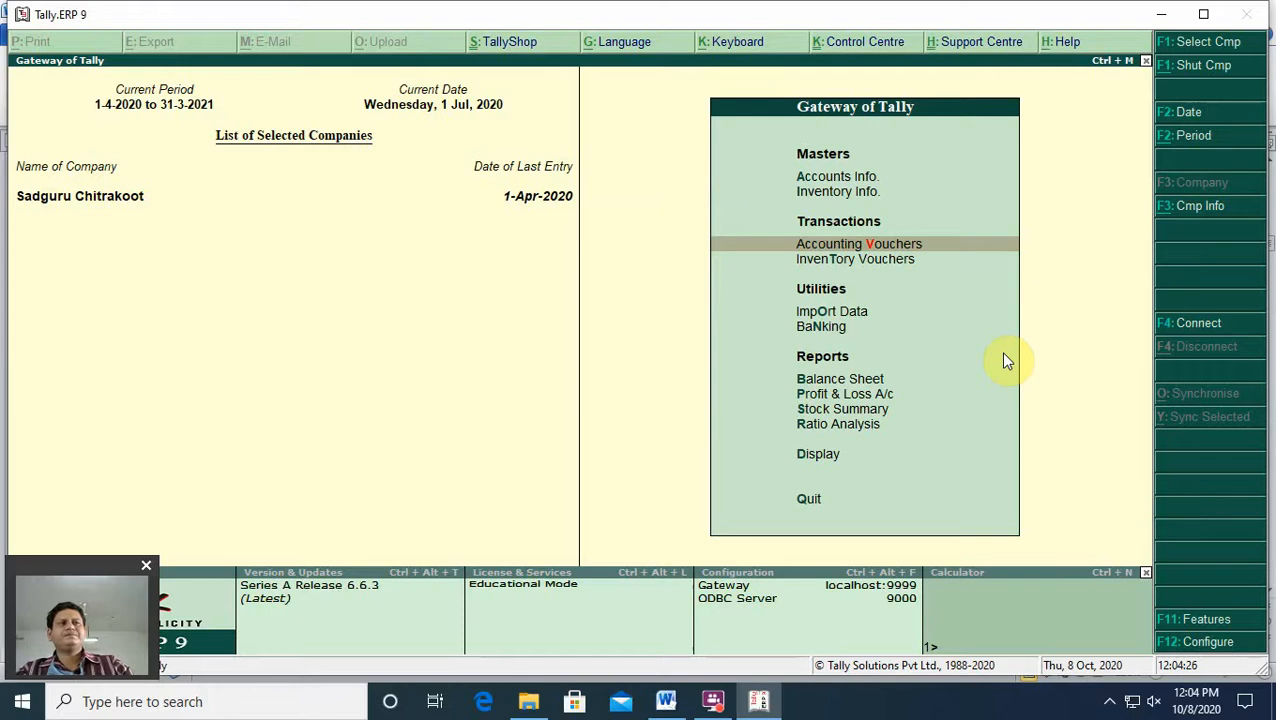
key("Return")
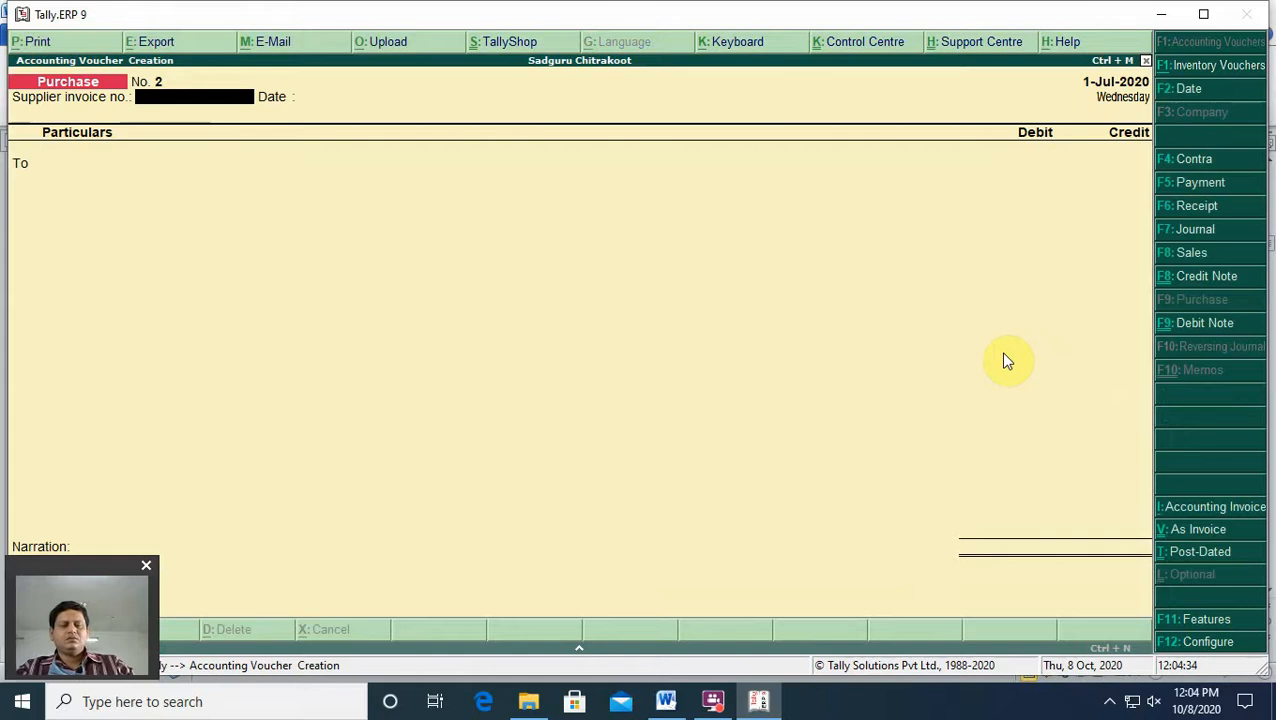
key("F5")
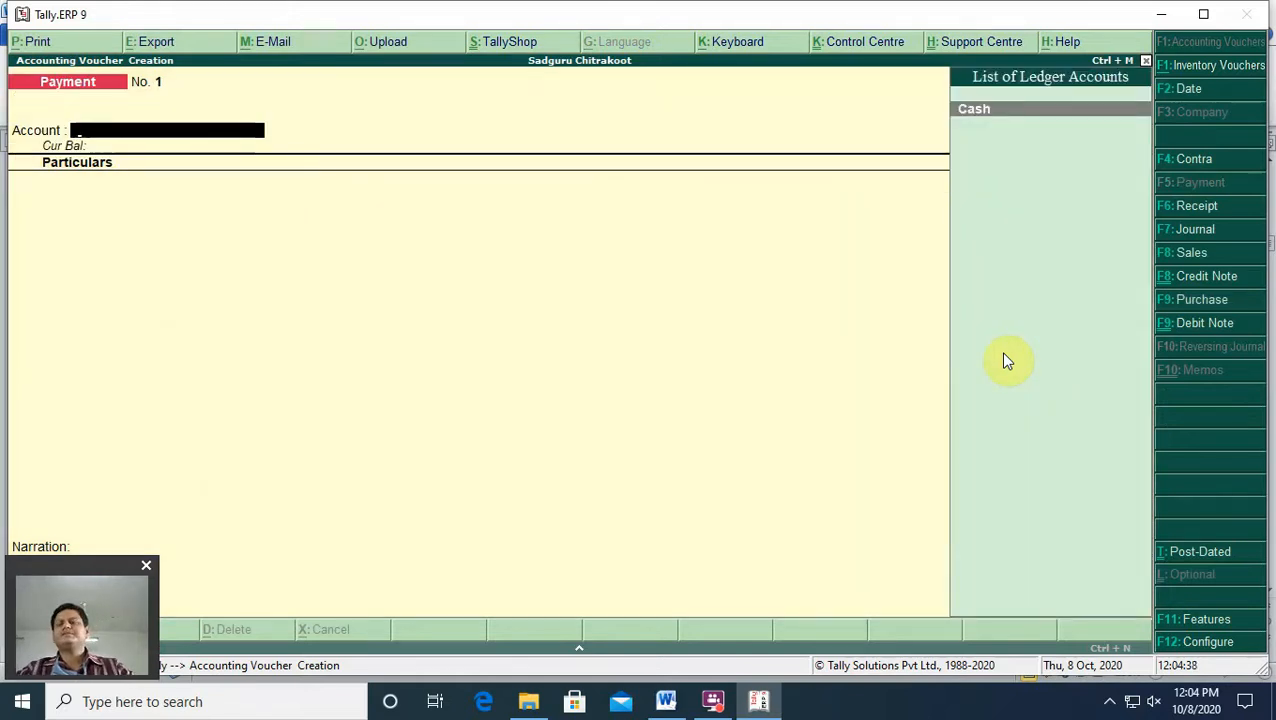
key("Return")
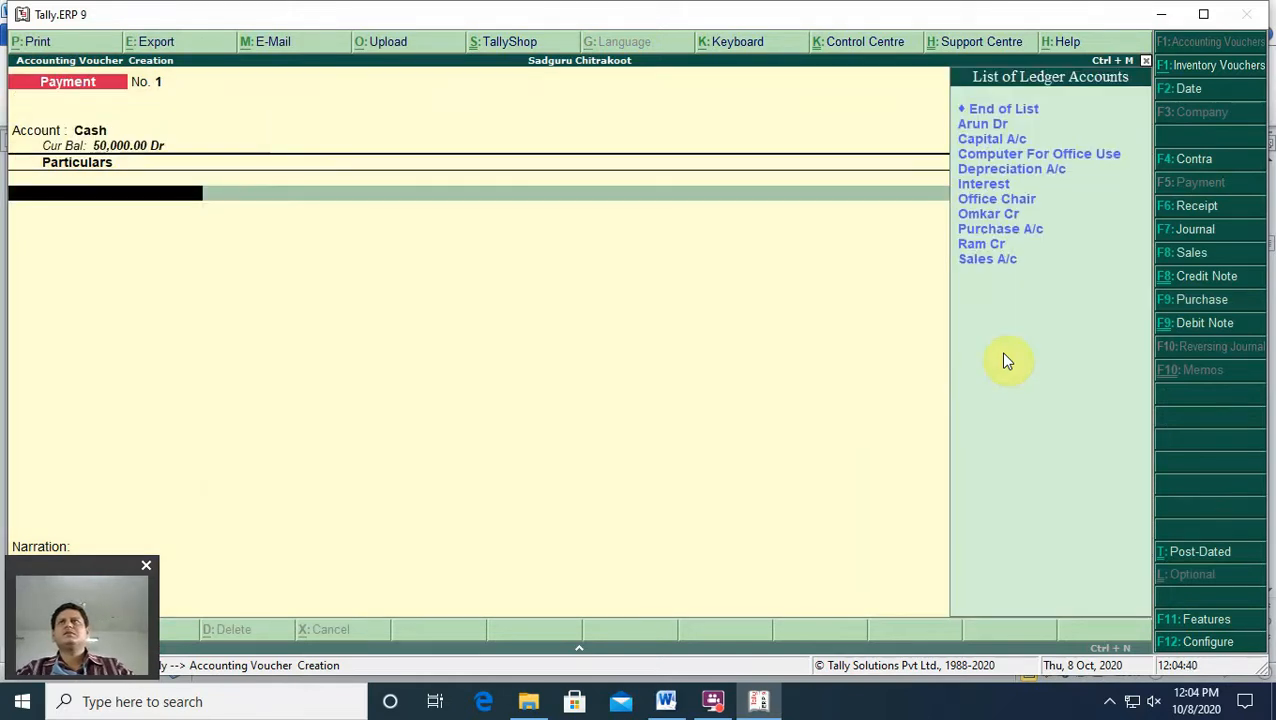
Step: Add the creditor of bill 5 to the payment voucher's particulars with an amount of 500
key("Down")
key("Down")
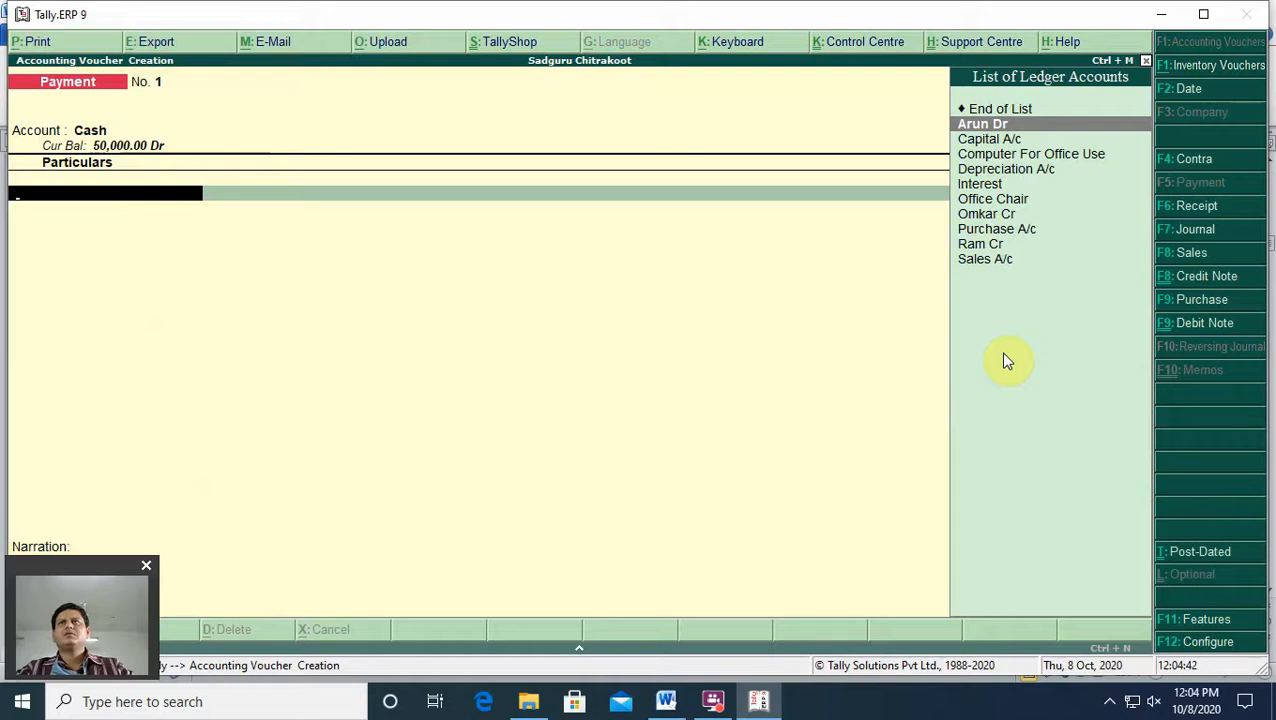
key("Down")
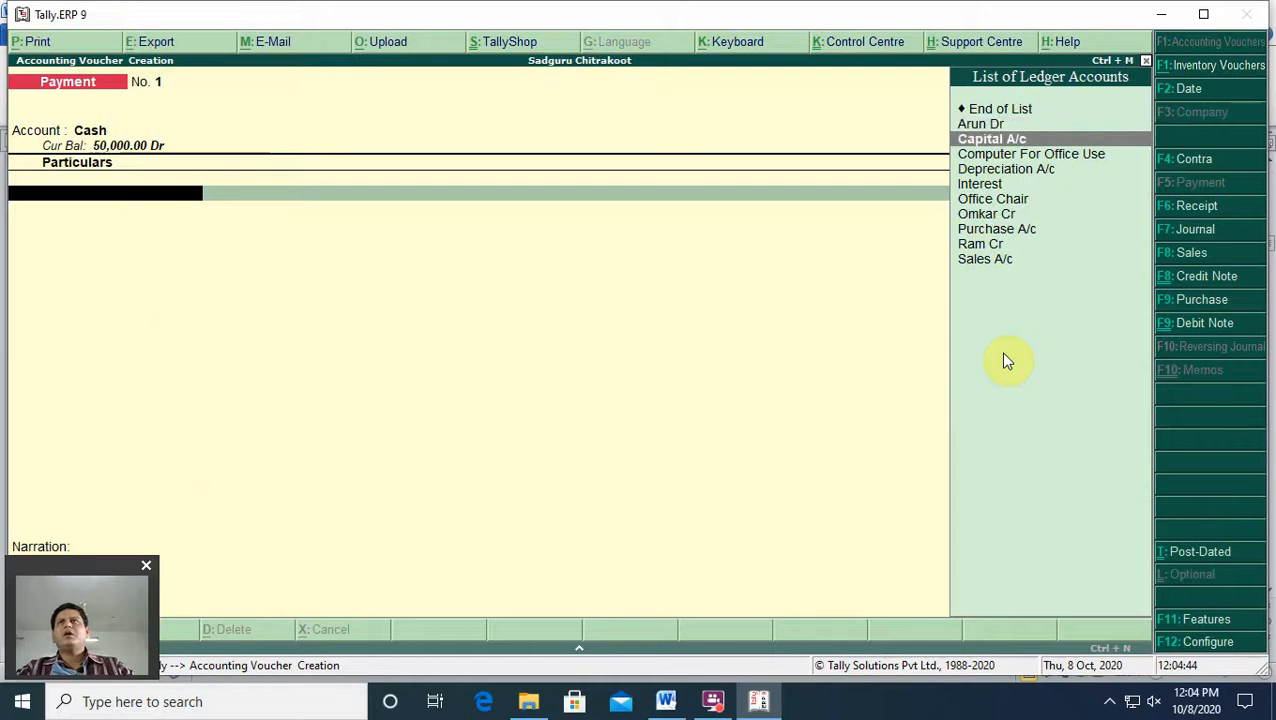
key("Down")
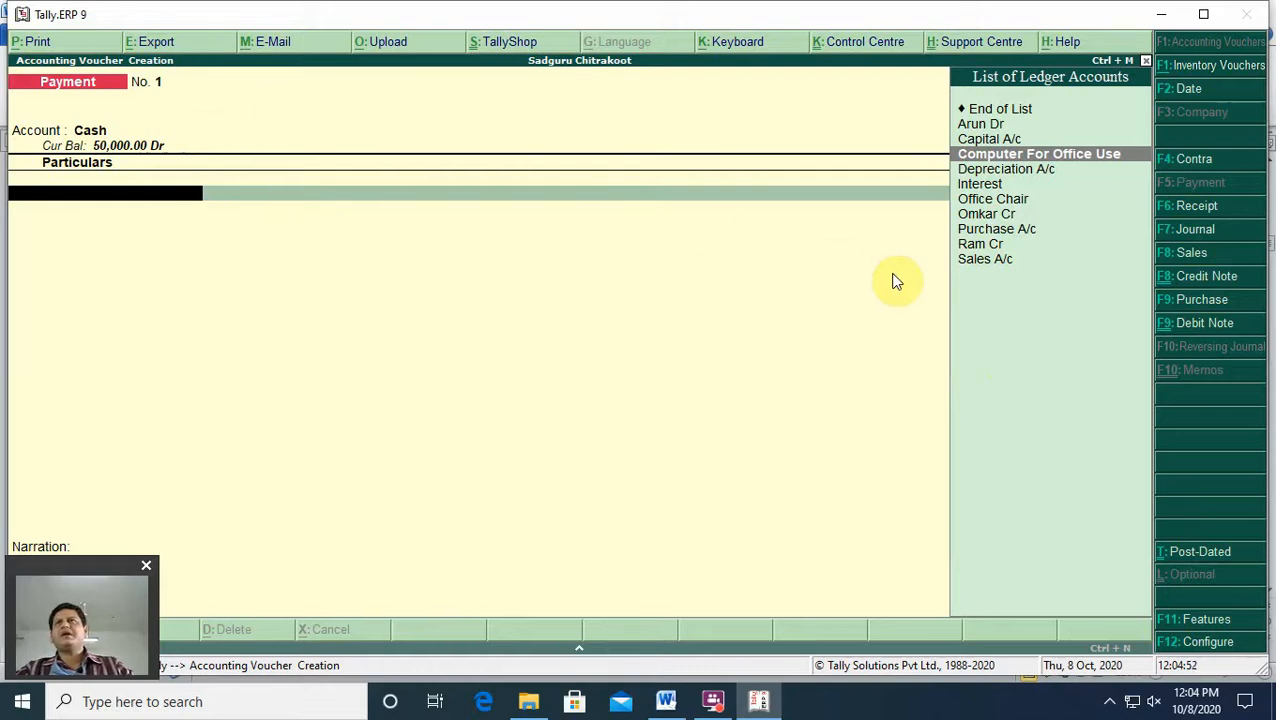
key("Down")
key("Down")
key("Down")
key("Down")
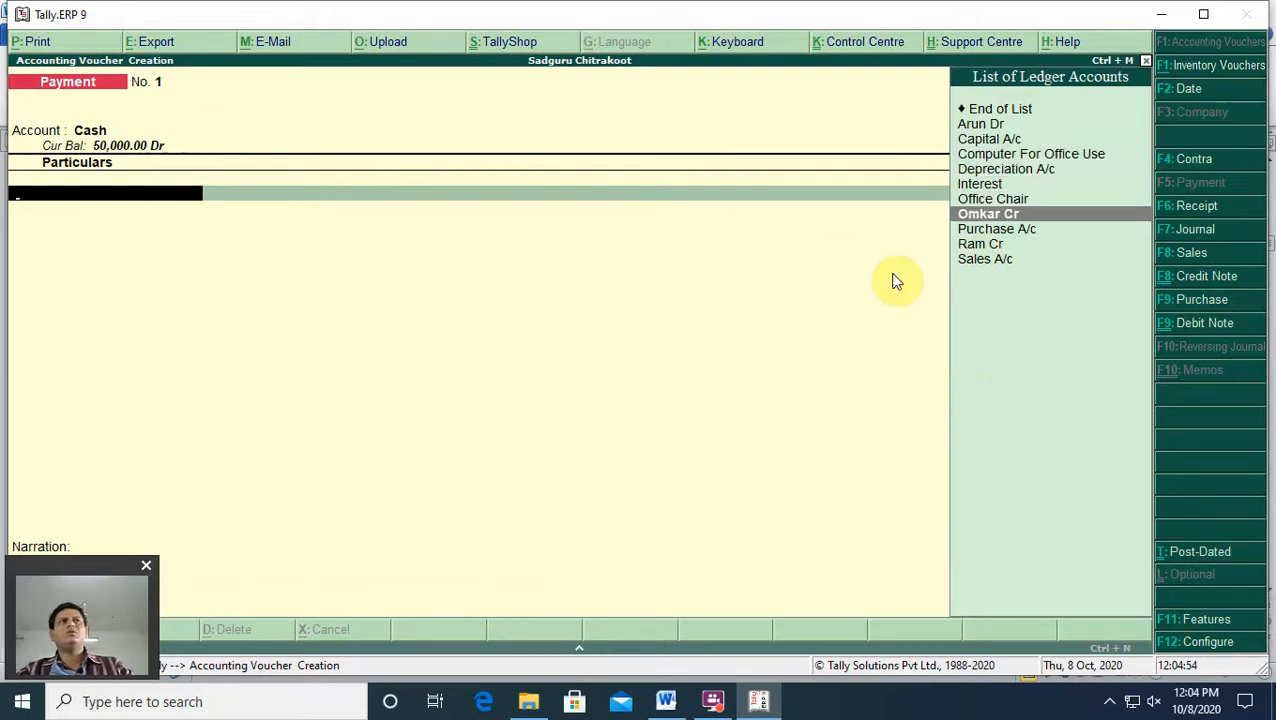
key("Return")
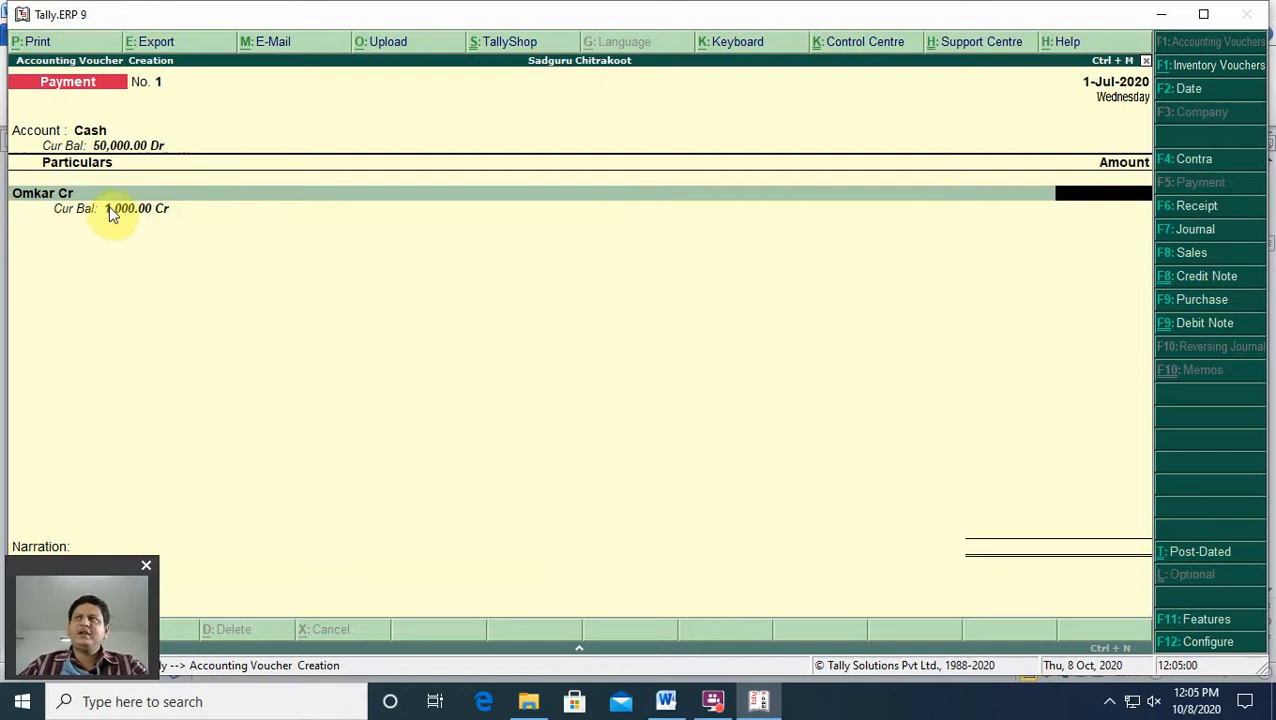
type("500")
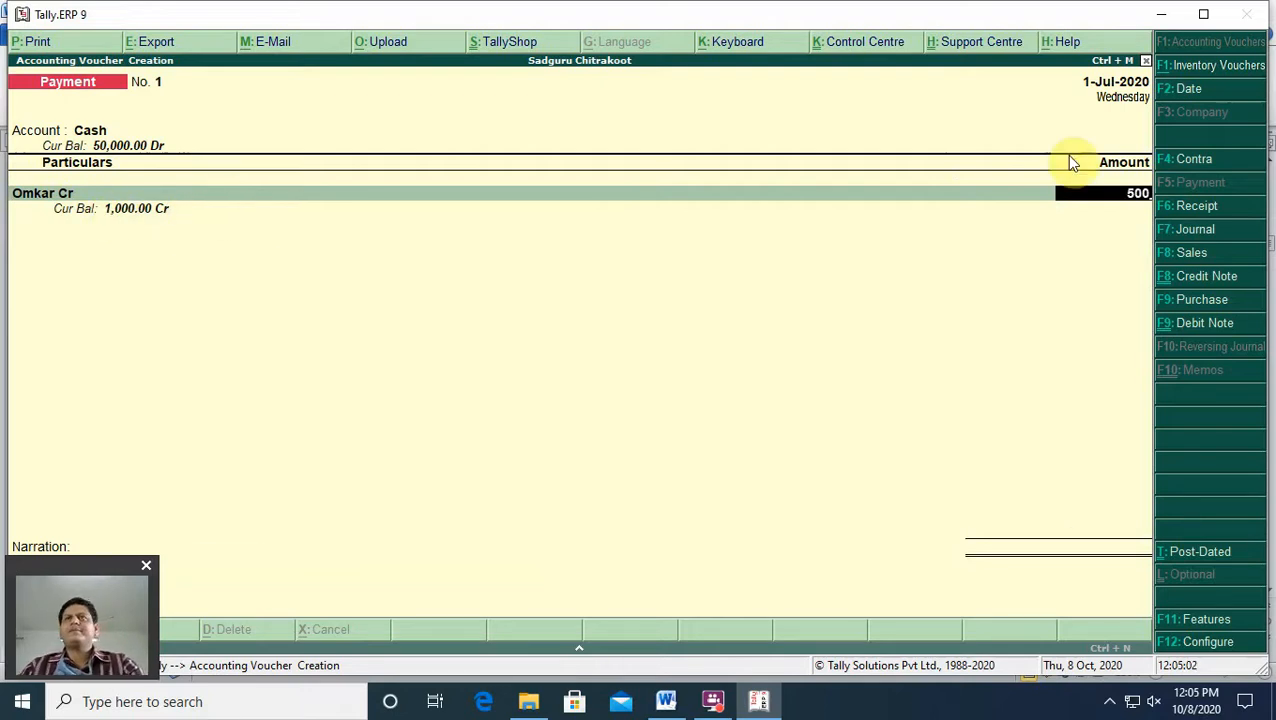
Step: Allocate the 500 payment against bill reference 5, save the voucher, and quit voucher entry
key("Return")
key("Return")
key("Return")
key("Return")
key("Return")
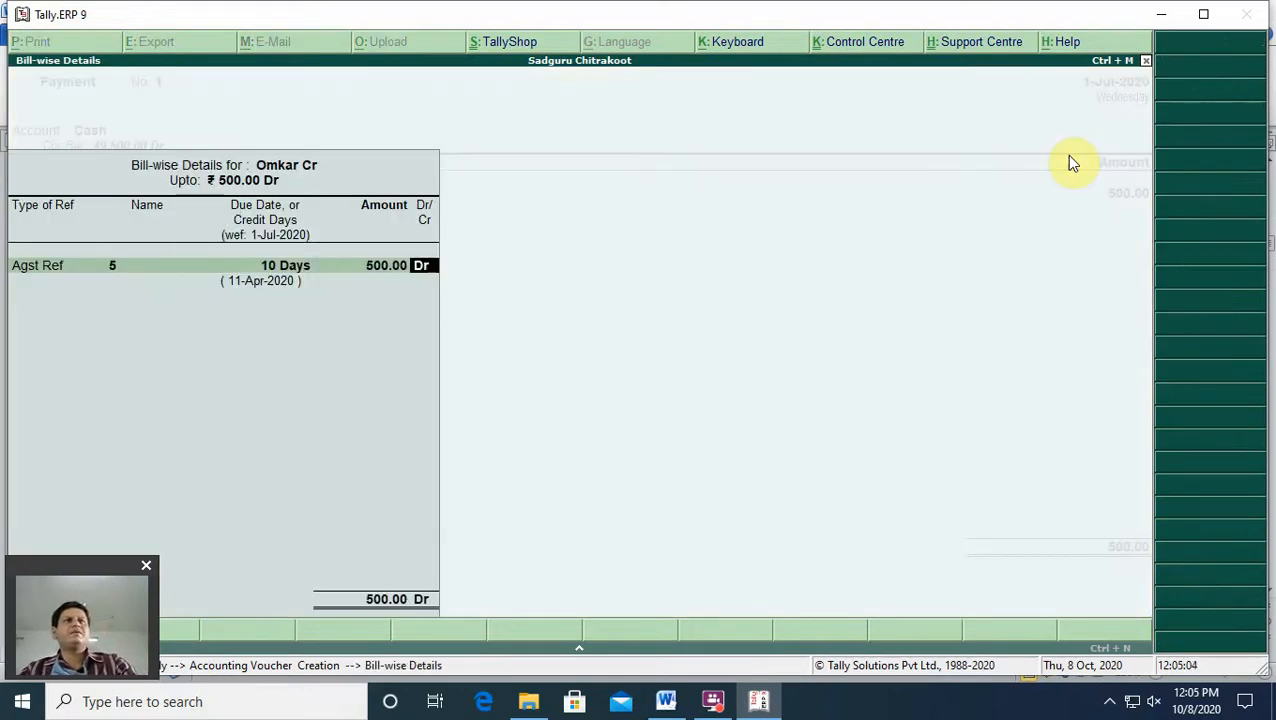
key("Return")
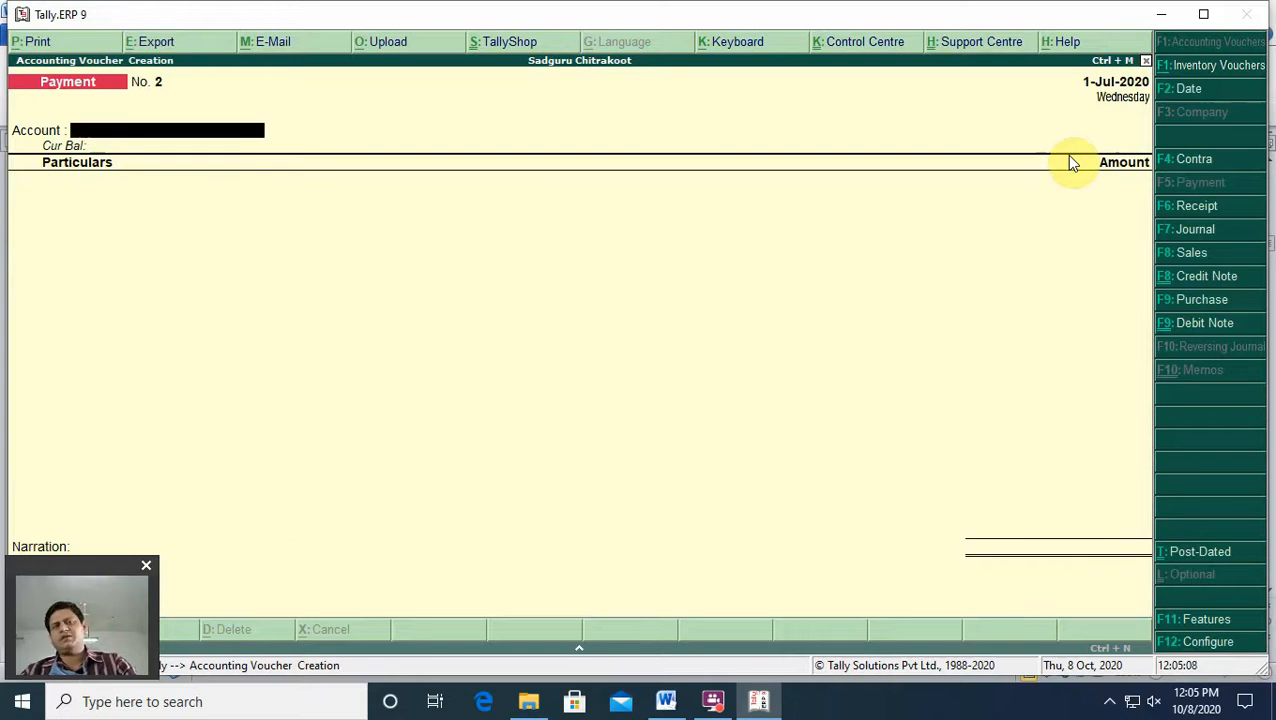
key("Return")
key("Escape")
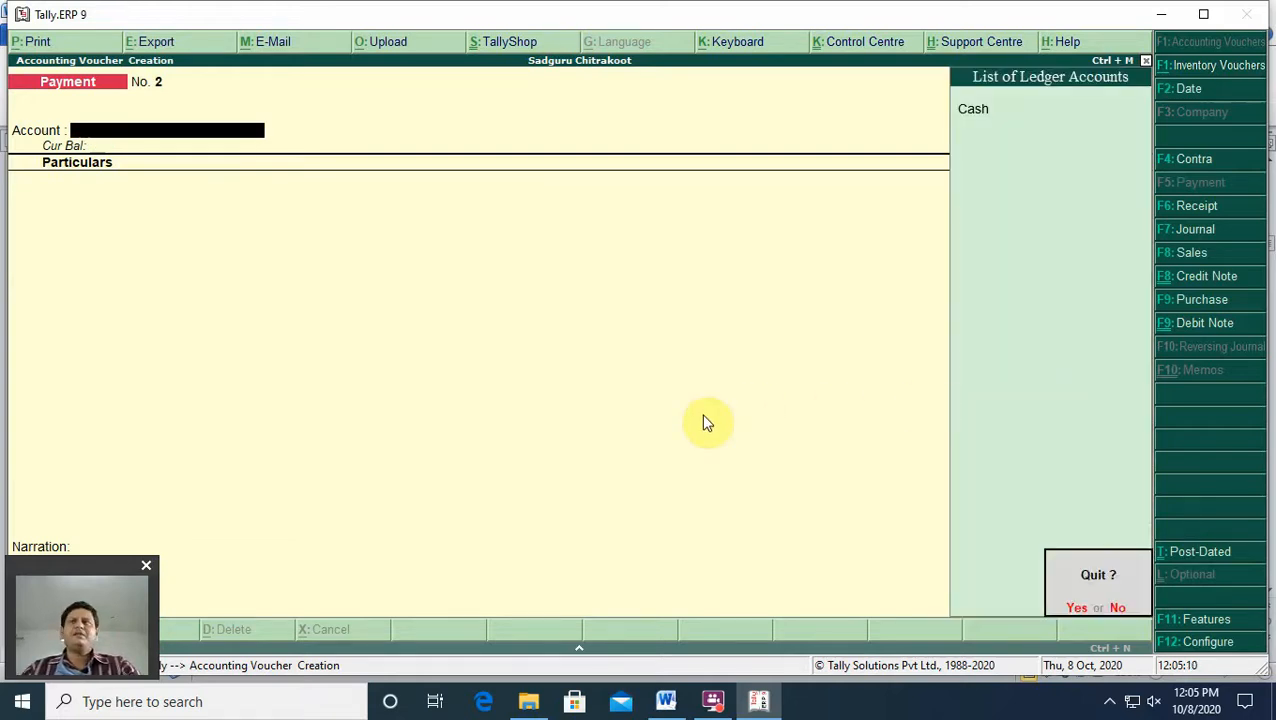
key("y")
Step: Open the Interest Calculations reports under Statements of Accounts
key("Down")
key("Down")
key("Down")
key("Down")
key("Down")
key("Down")
key("Down")
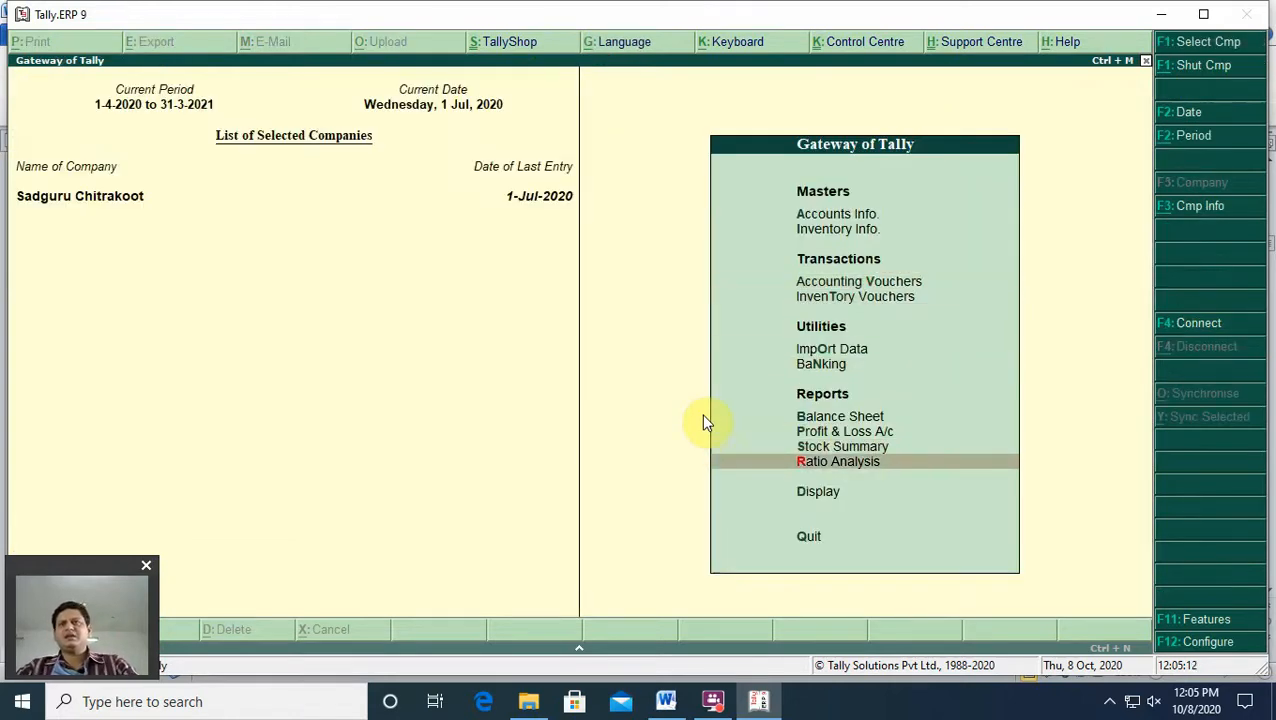
key("Down")
key("Return")
key("Down")
key("Down")
key("Down")
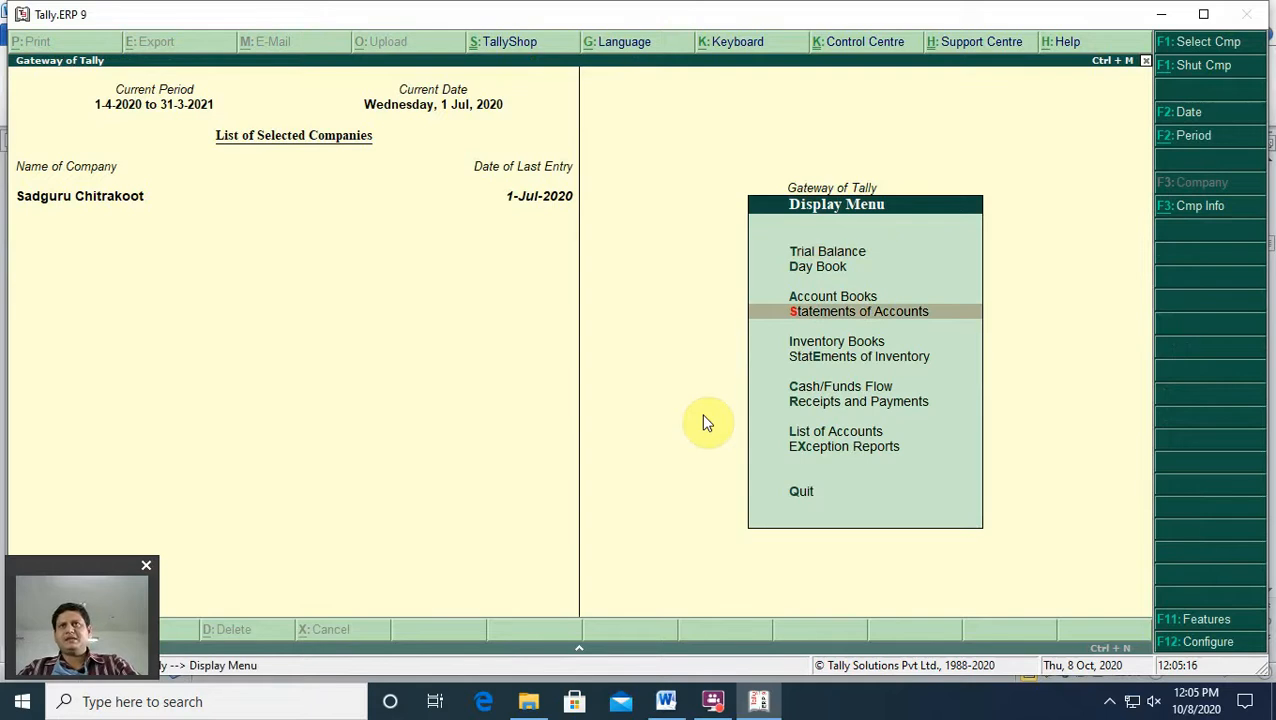
key("Return")
key("Down")
key("Return")
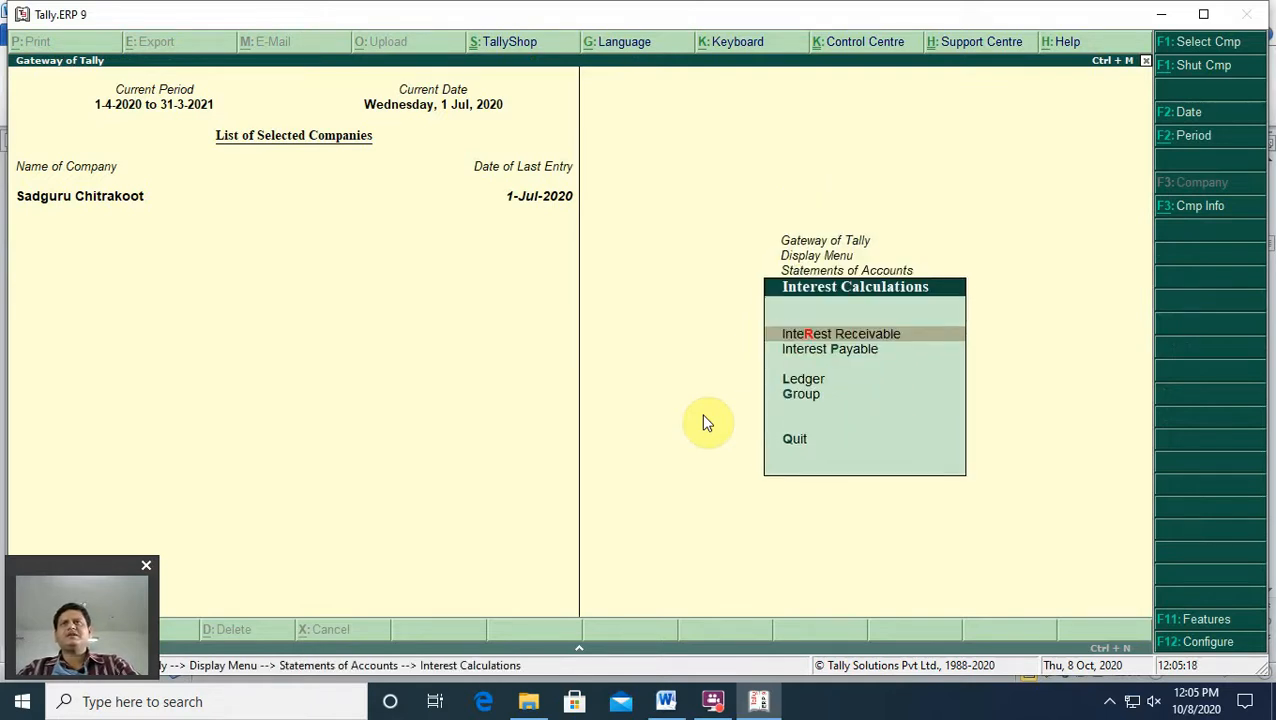
Step: Display the paid creditor's ledger interest report and expand the interest calculation of bill 5
key("Down")
key("Down")
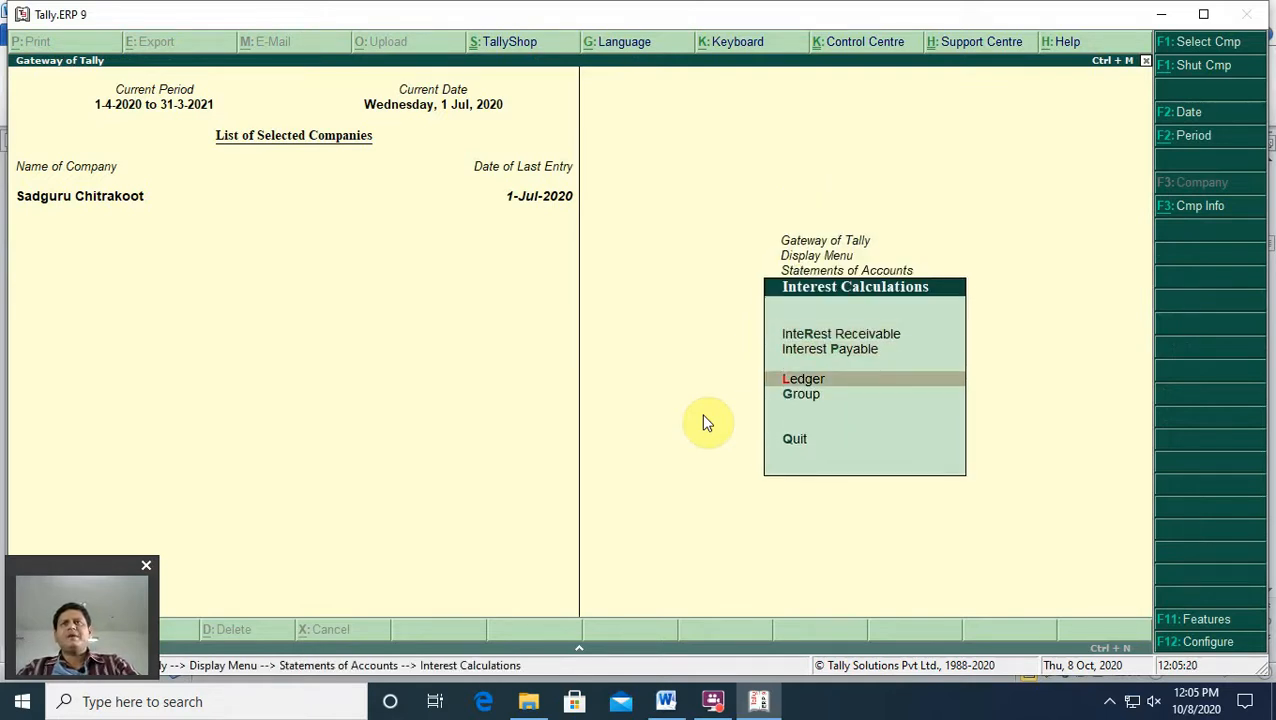
key("Return")
key("Down")
key("Return")
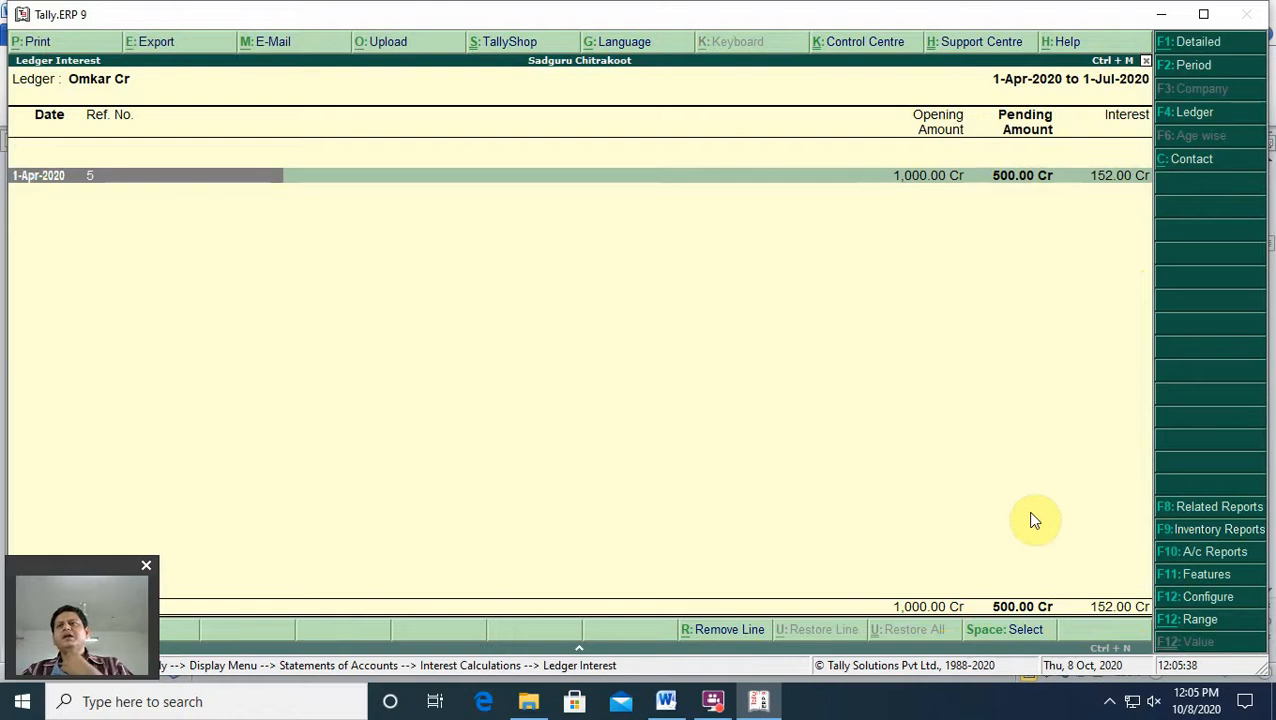
key("shift+Return")
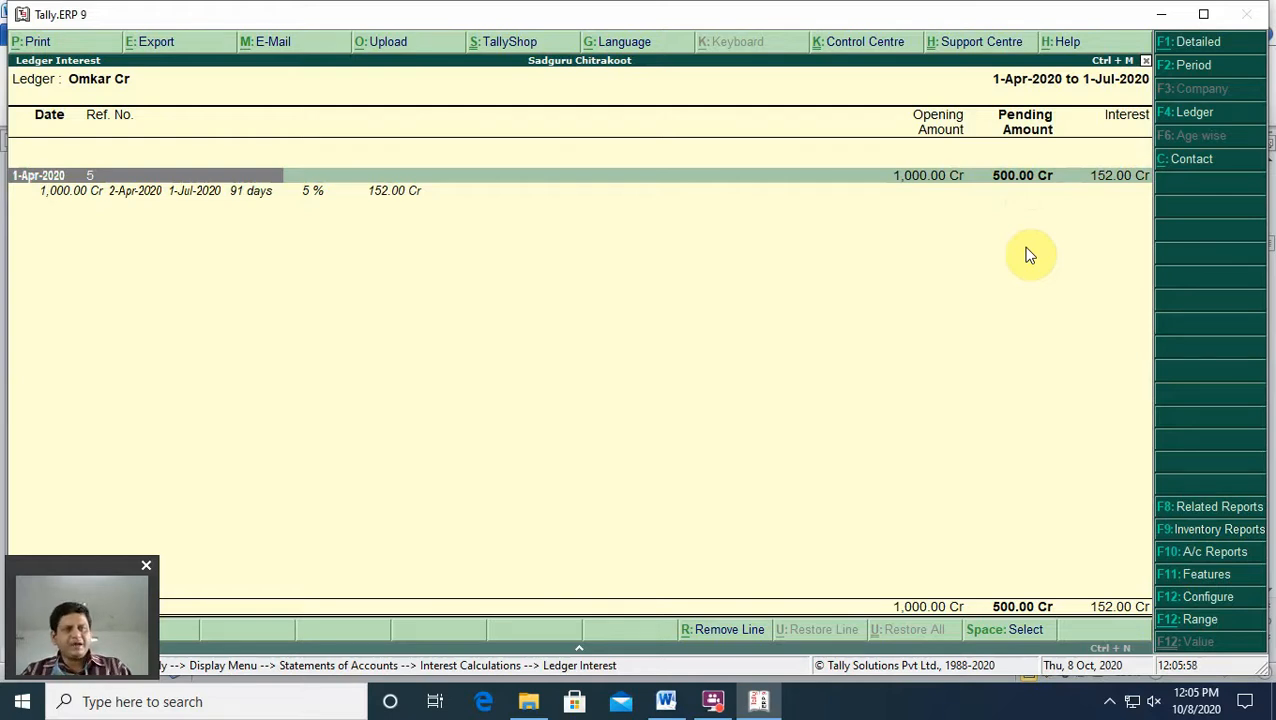
Step: Switch to the Word topic list and review topics 26 to 28 on interest calculation and received interest
left_click(666, 701)
scroll(470, 332, "up", 6)
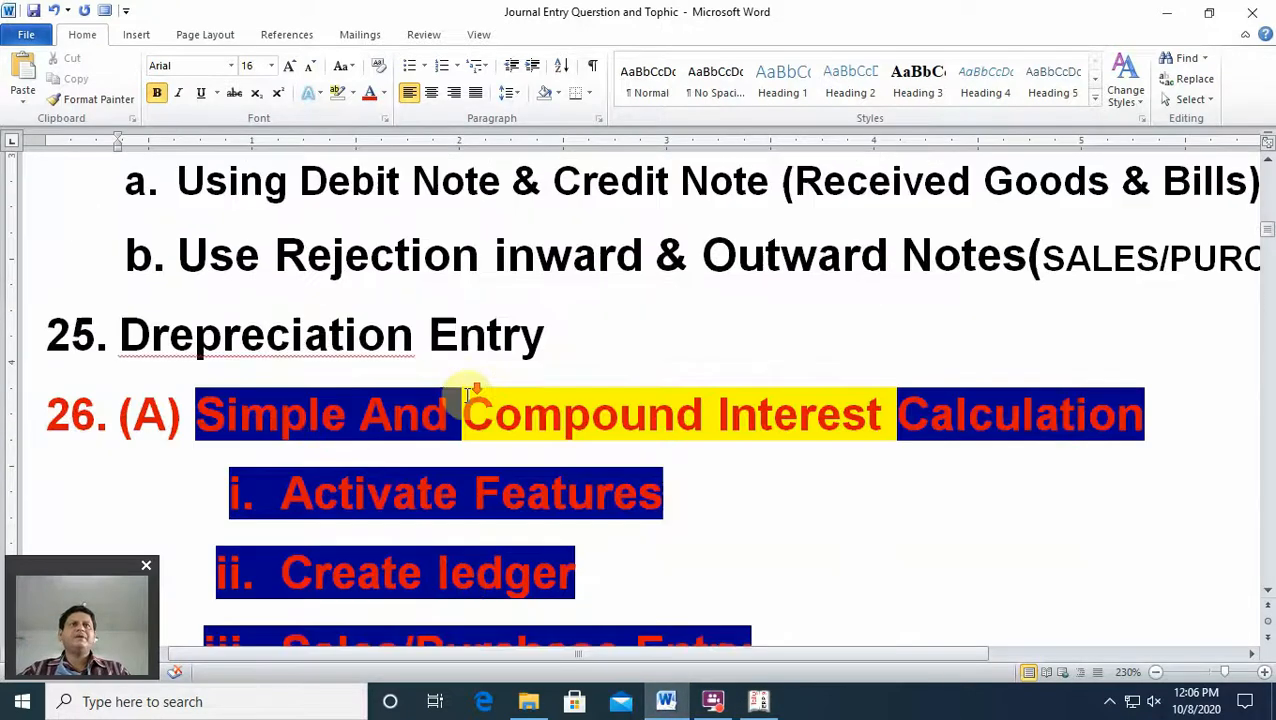
scroll(541, 399, "down", 2)
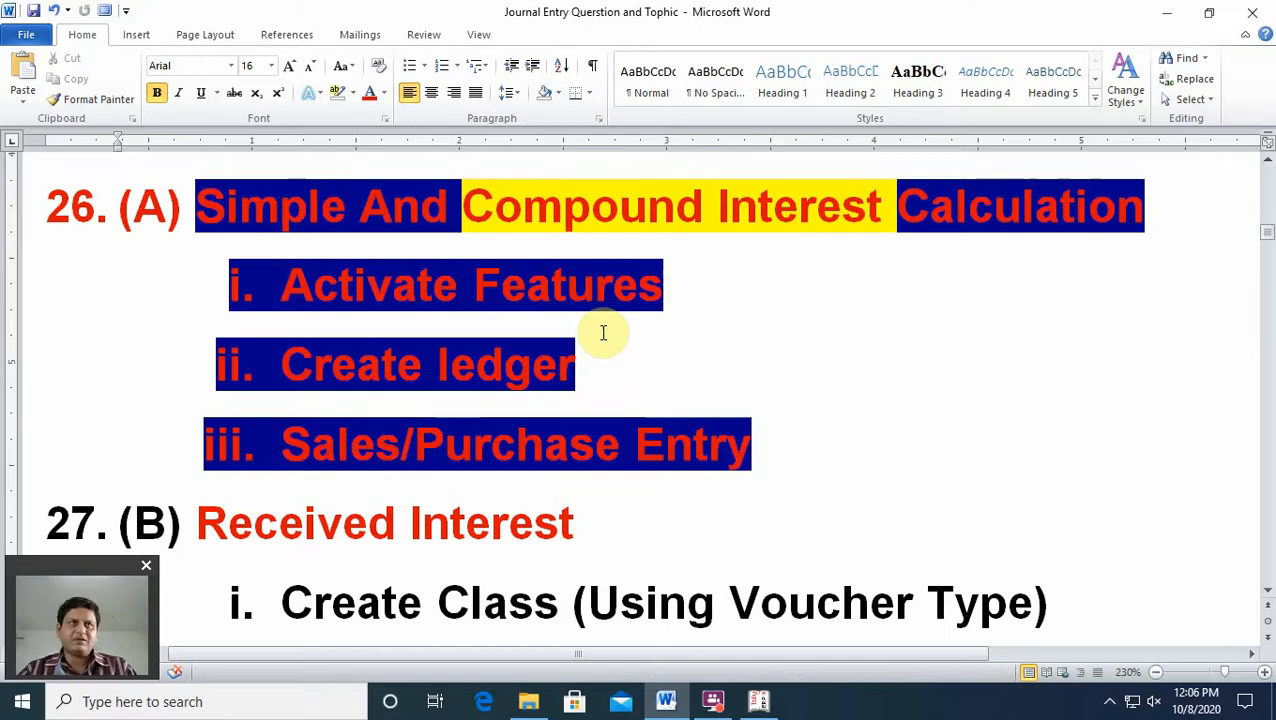
scroll(555, 390, "down", 5)
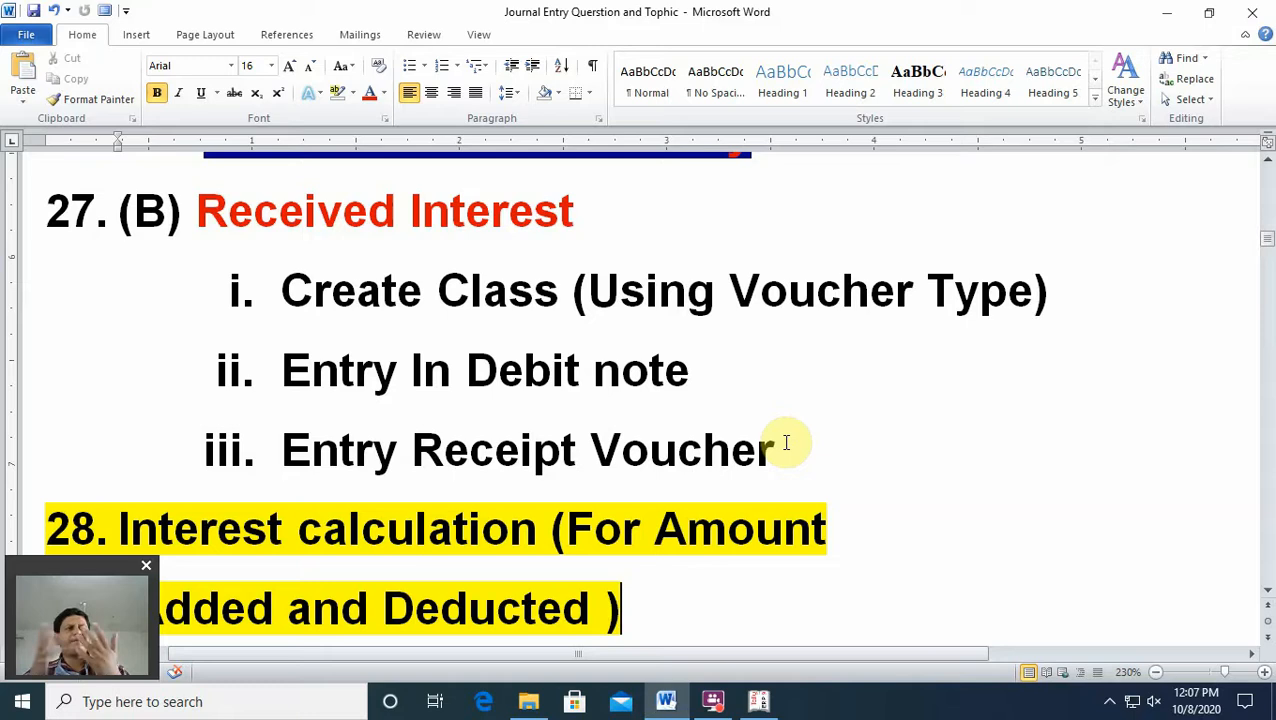
Step: Switch to Tally.ERP 9 and leave the Ledger Interest report, returning to the Gateway of Tally
left_click(759, 701)
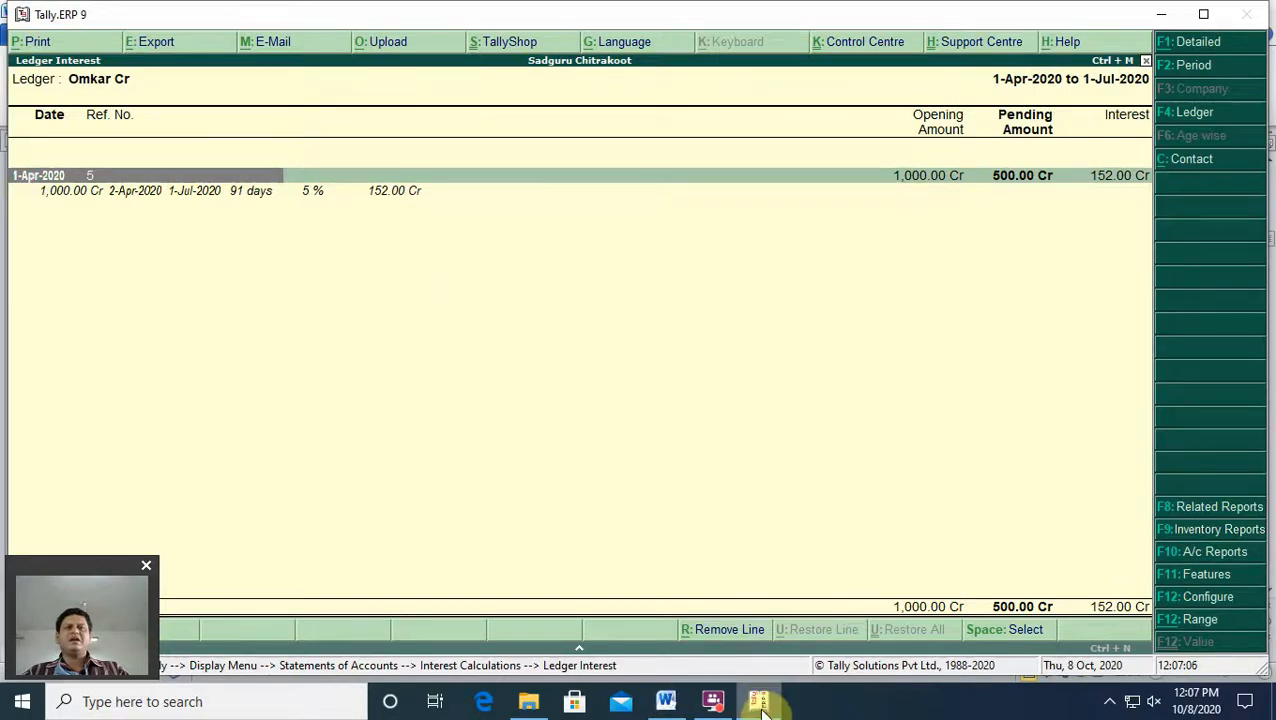
left_click(760, 703)
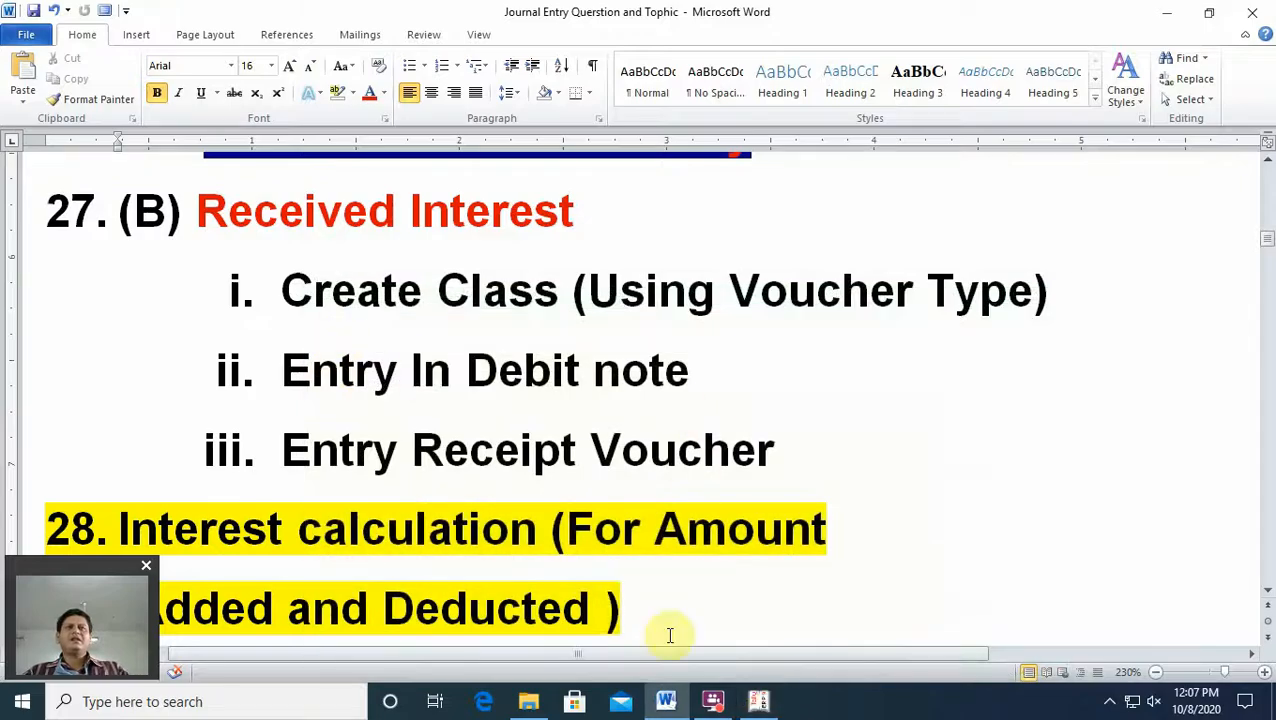
left_click(759, 701)
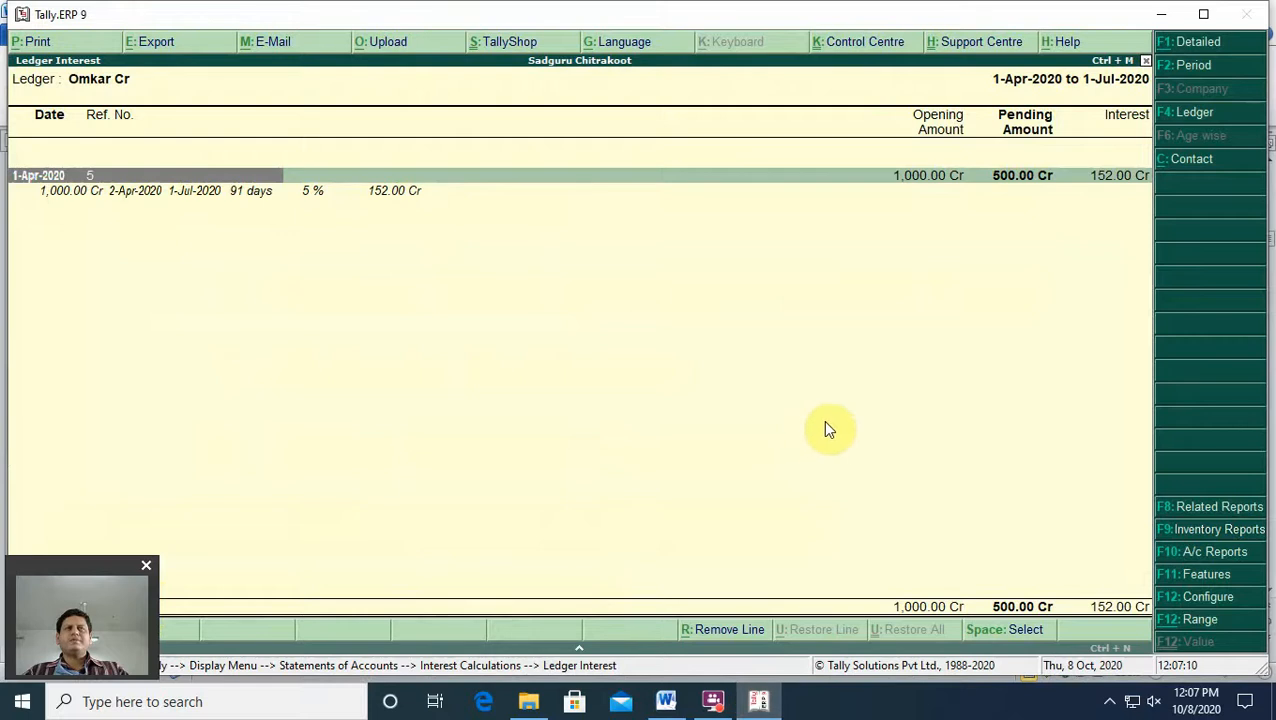
key("Escape")
key("Escape")
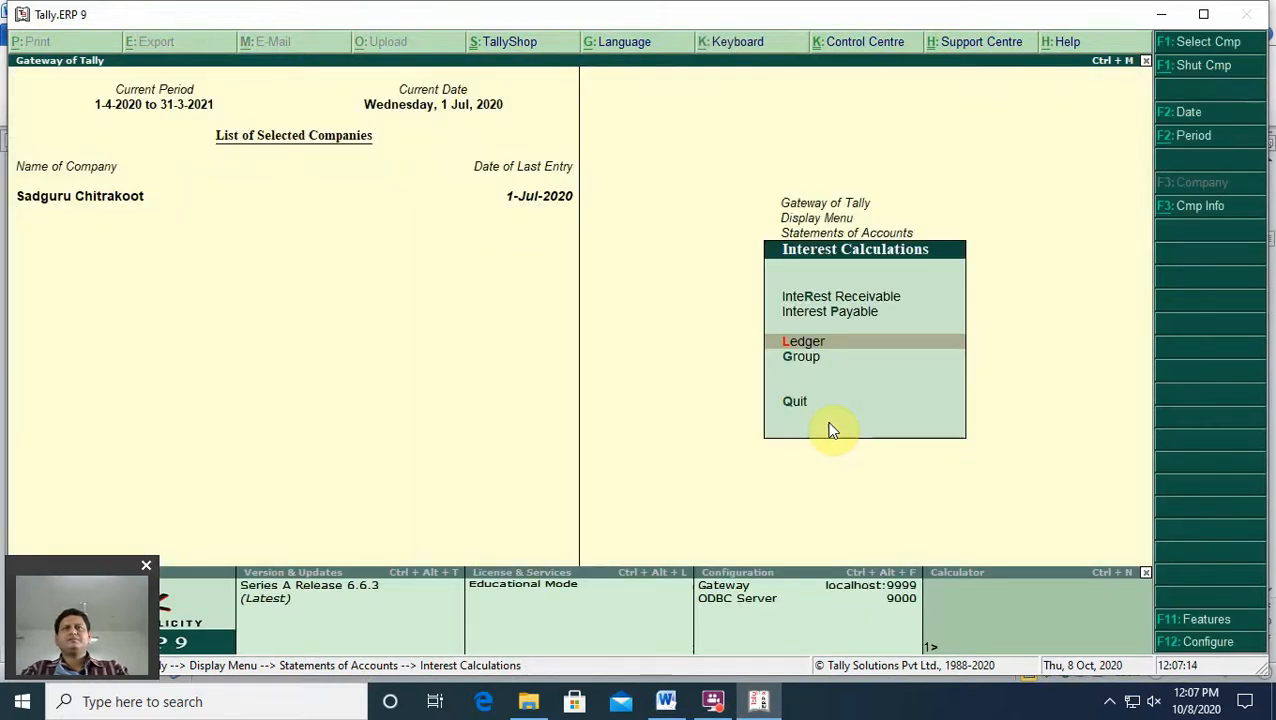
key("Escape")
key("Escape")
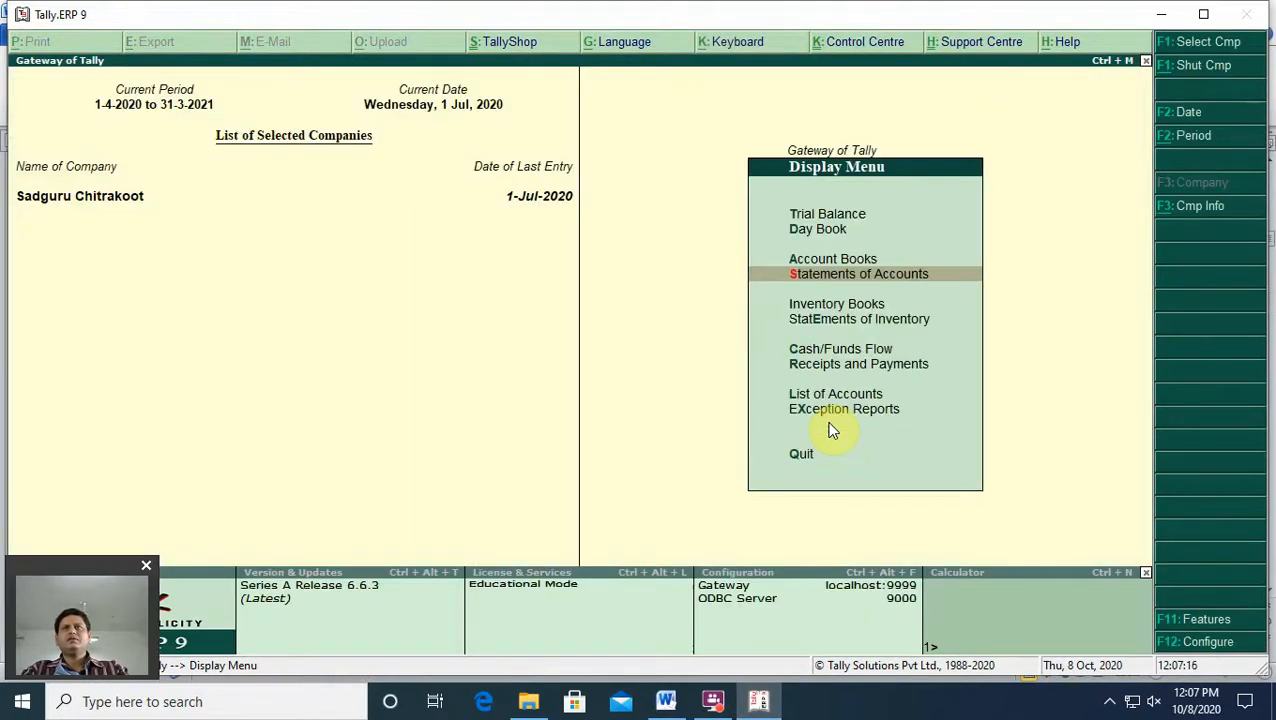
key("Escape")
Step: Start a new Credit Note in the accounting vouchers
key("Up")
key("Up")
key("Up")
key("Up")
key("Up")
key("Up")
key("Up")
key("Up")
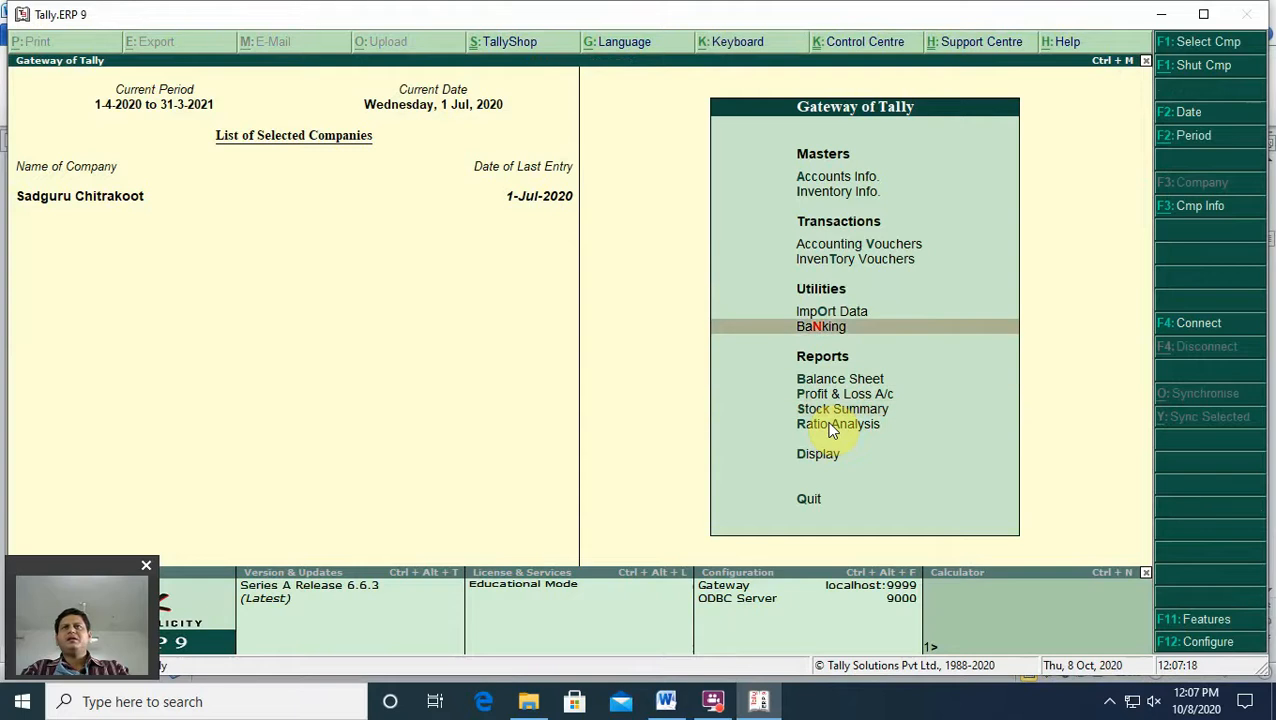
key("Return")
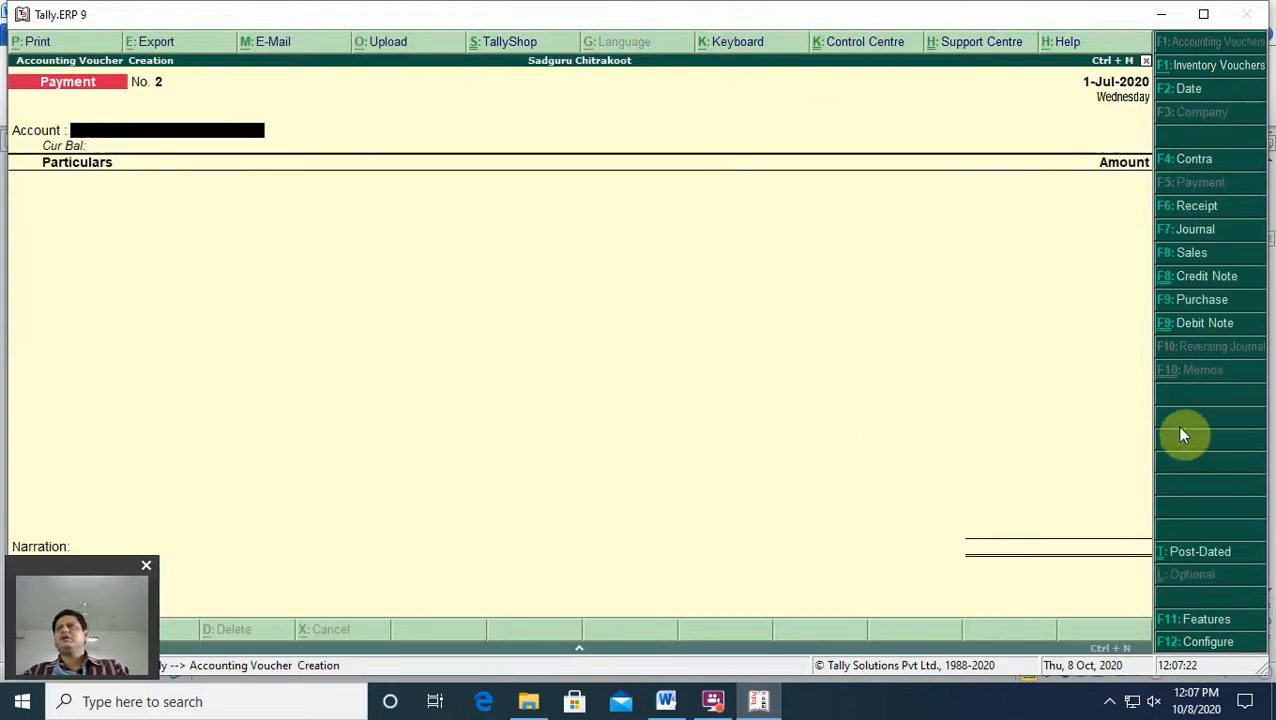
left_click(1204, 281)
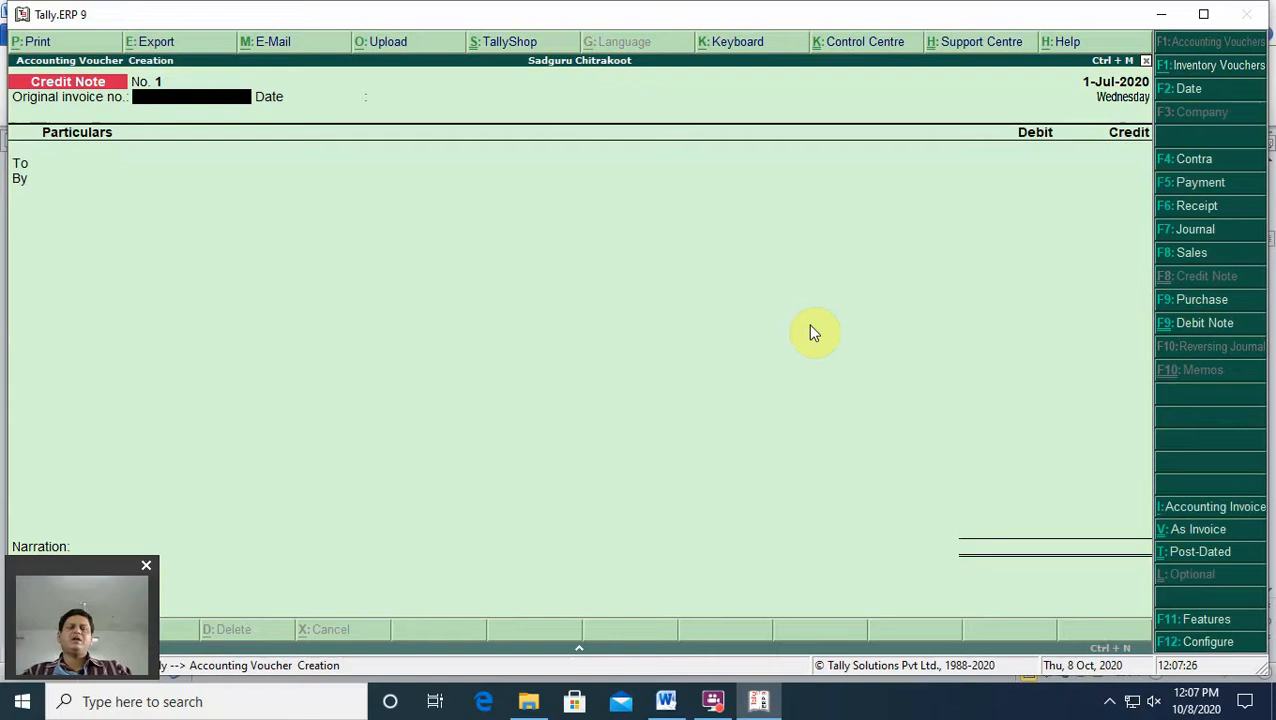
type("6")
key("Return")
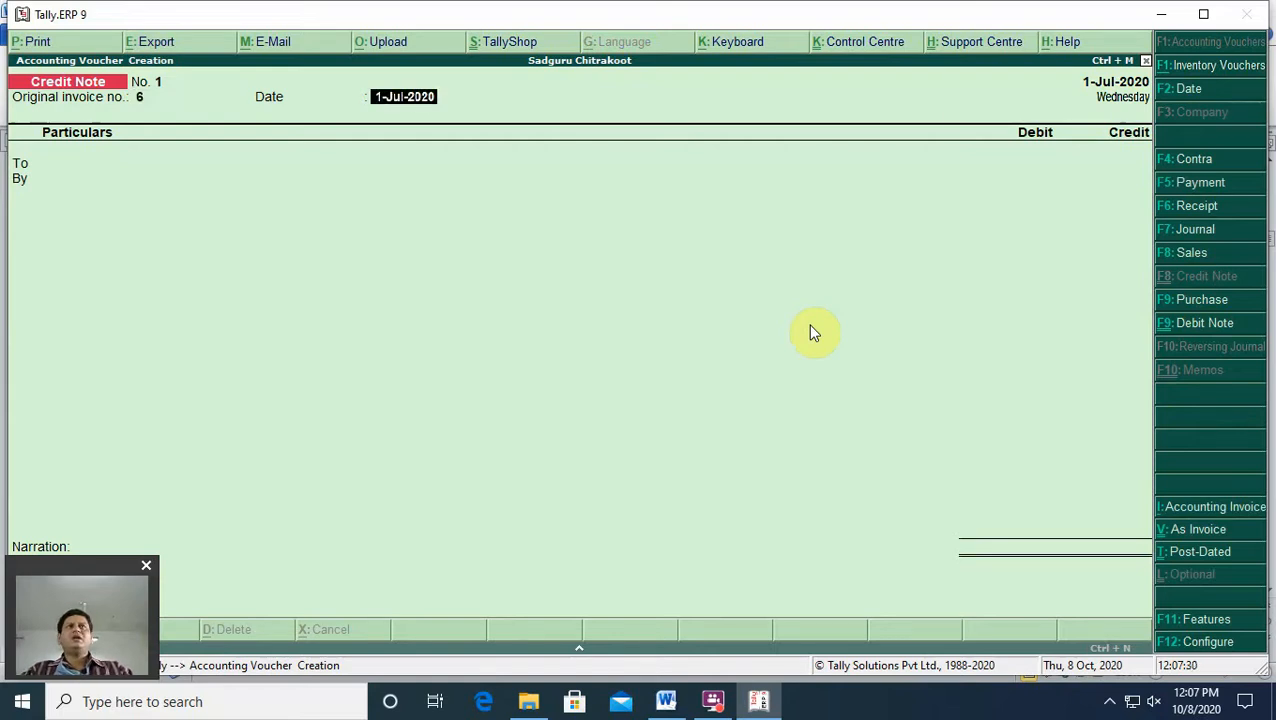
key("Return")
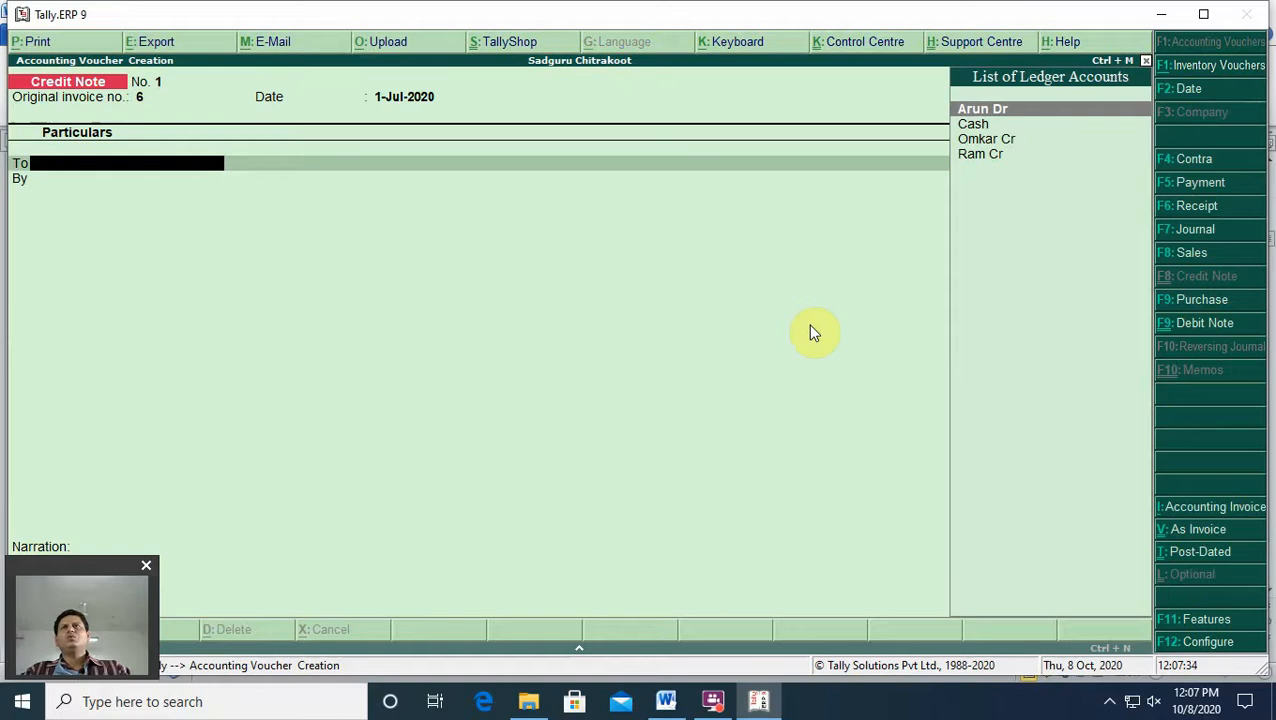
key("Down")
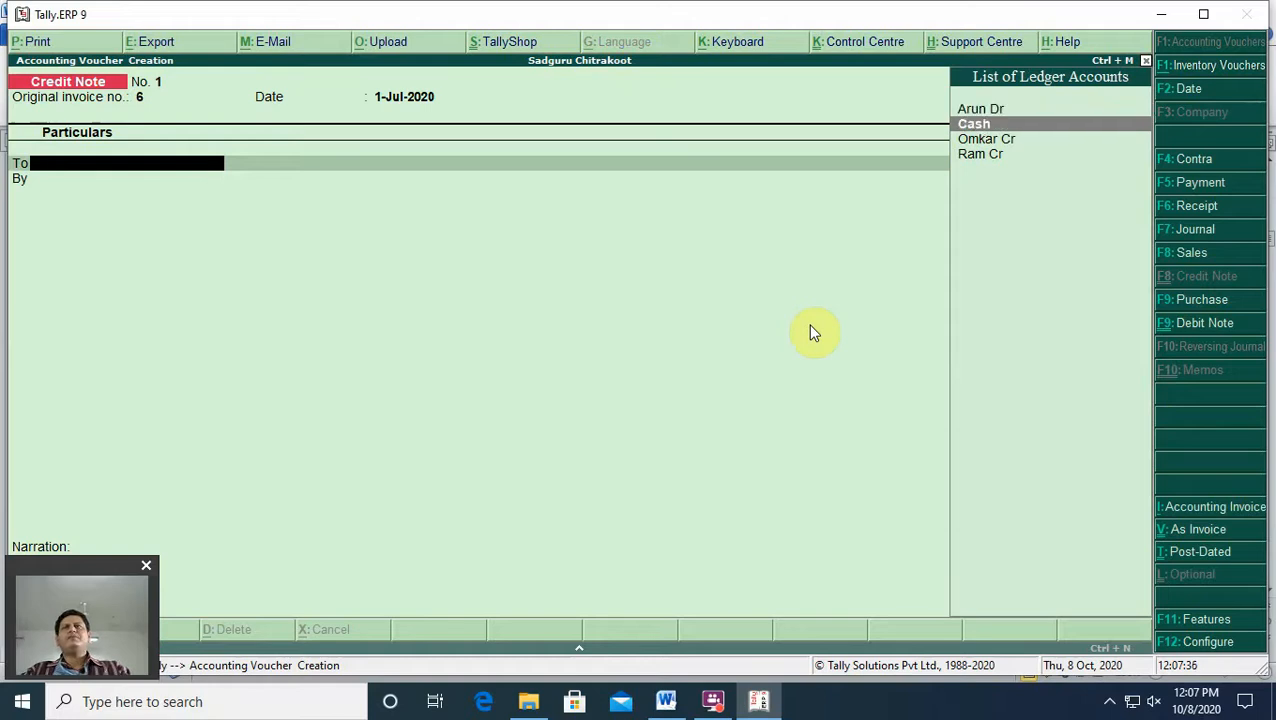
key("Up")
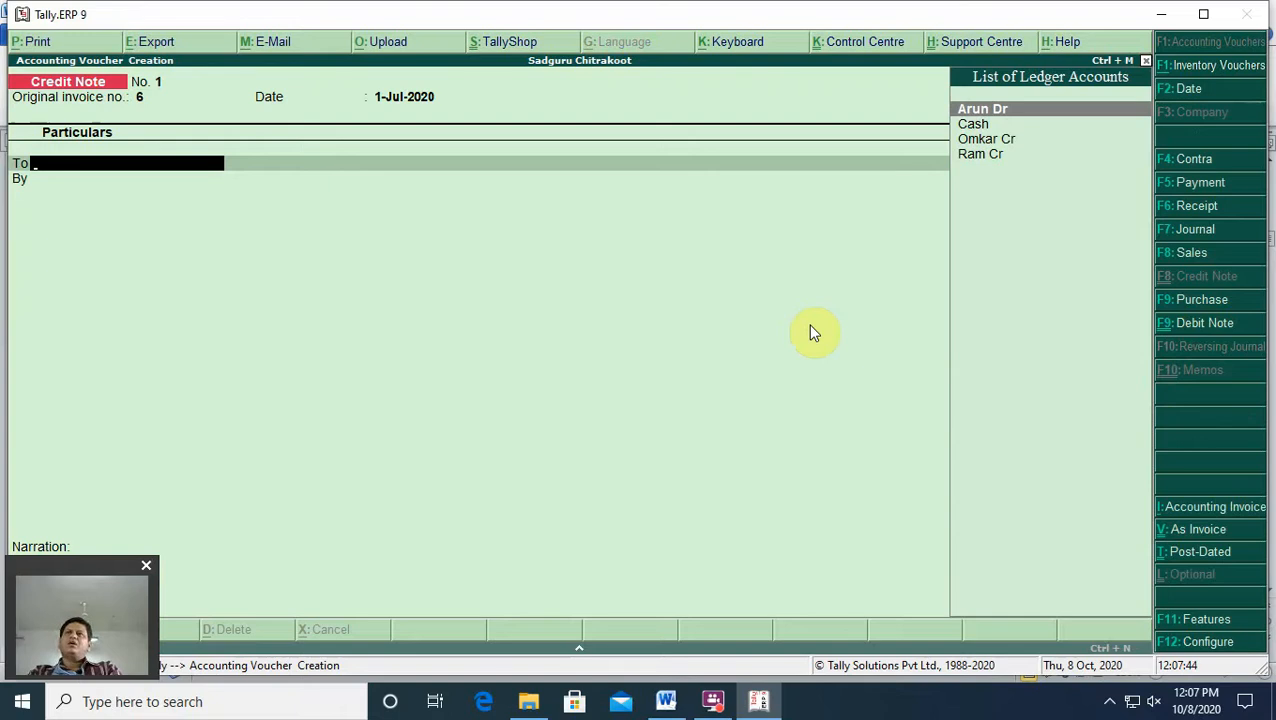
key("Down")
key("Down")
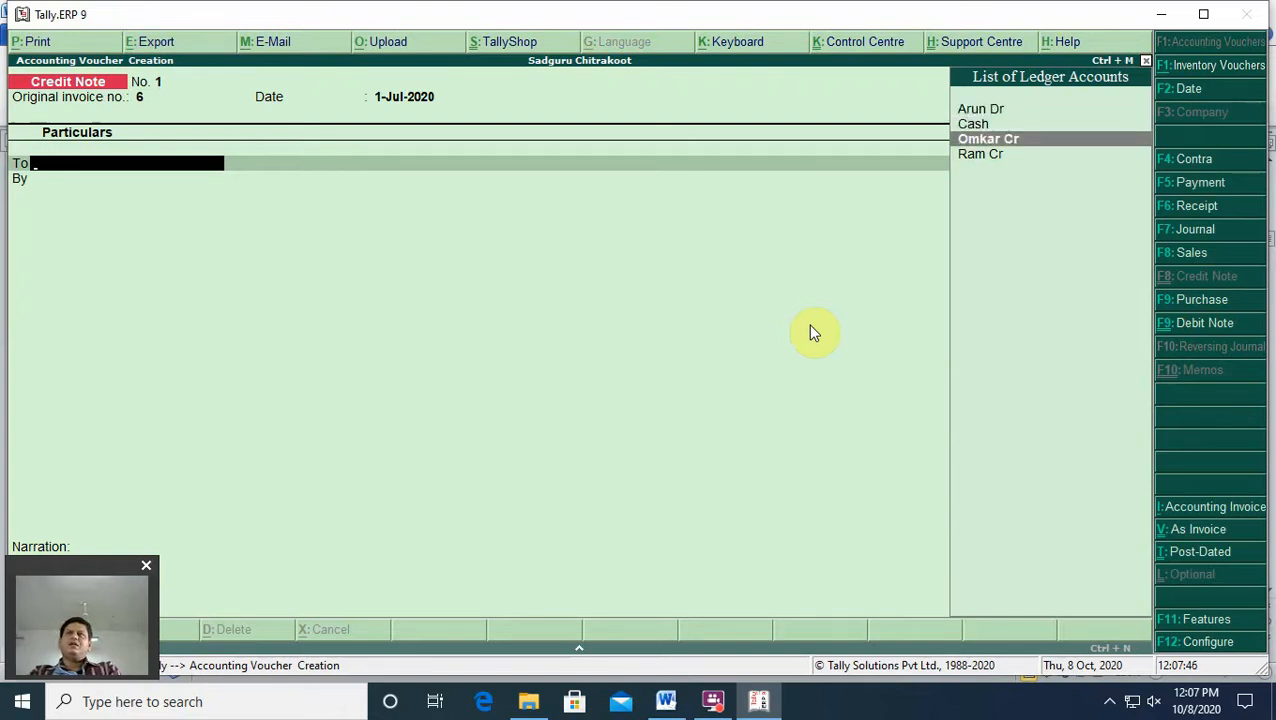
key("Return")
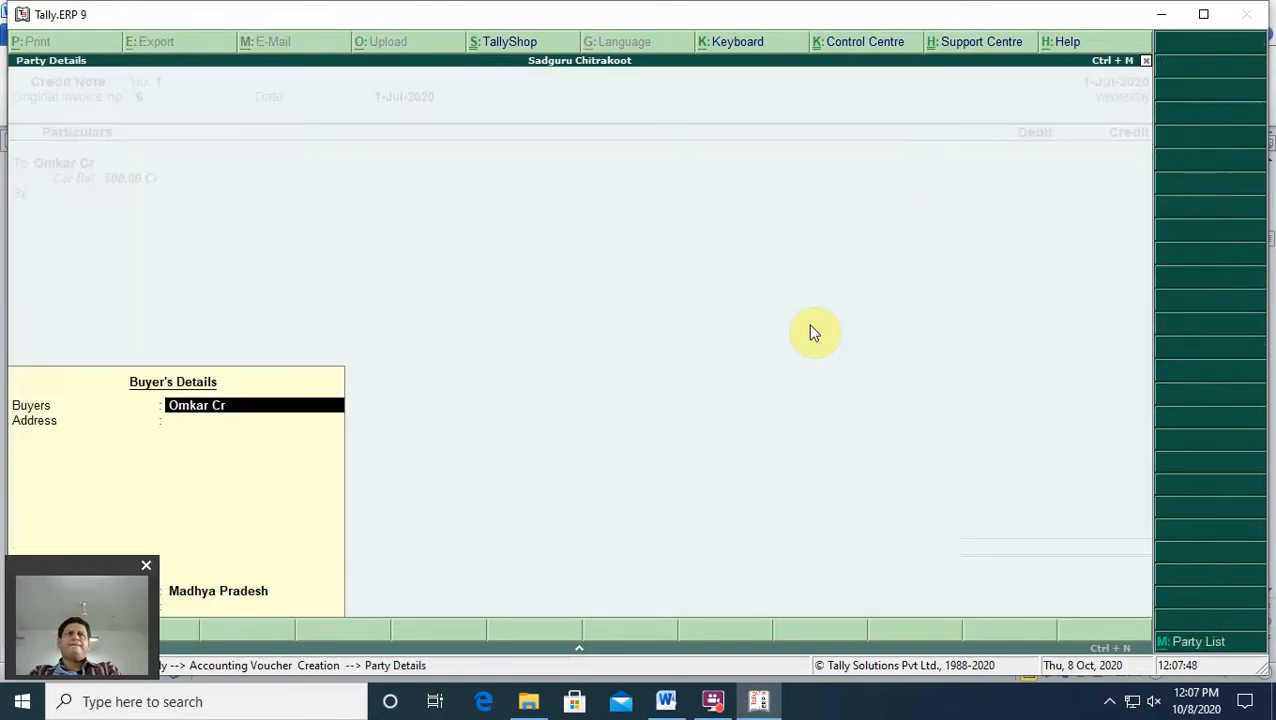
key("Return")
key("Return")
key("Return")
key("Return")
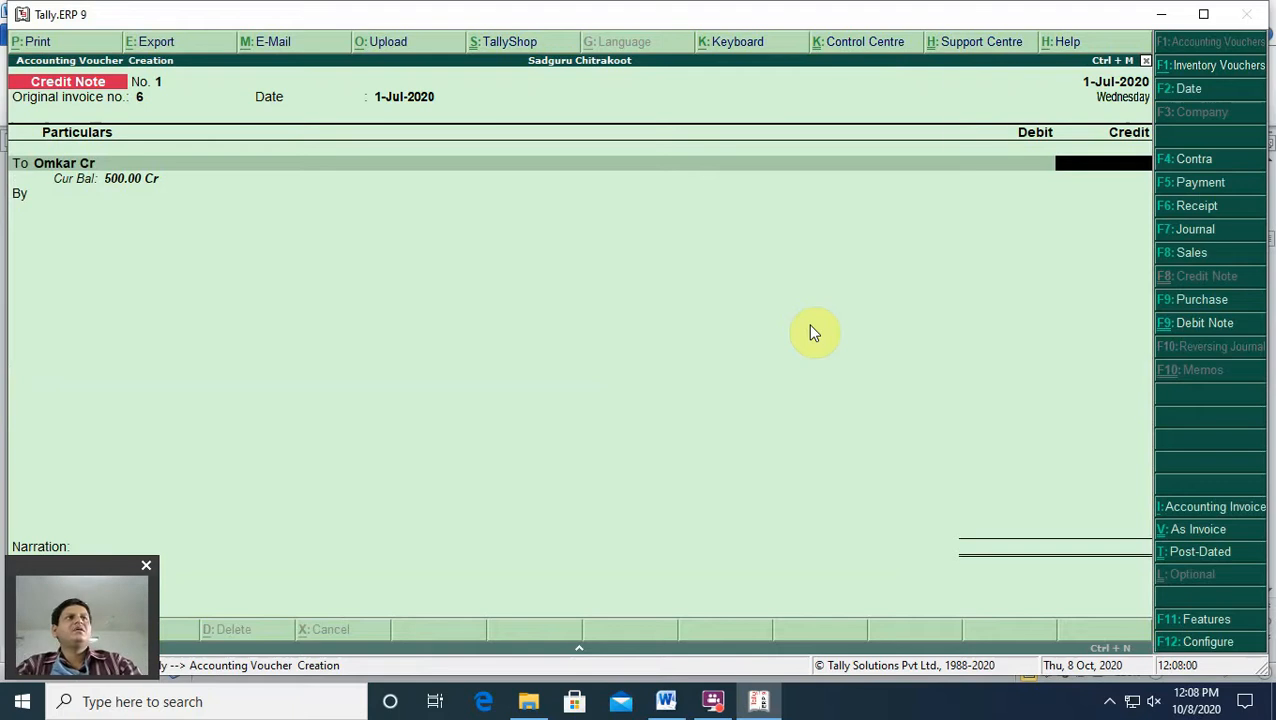
key("BackSpace")
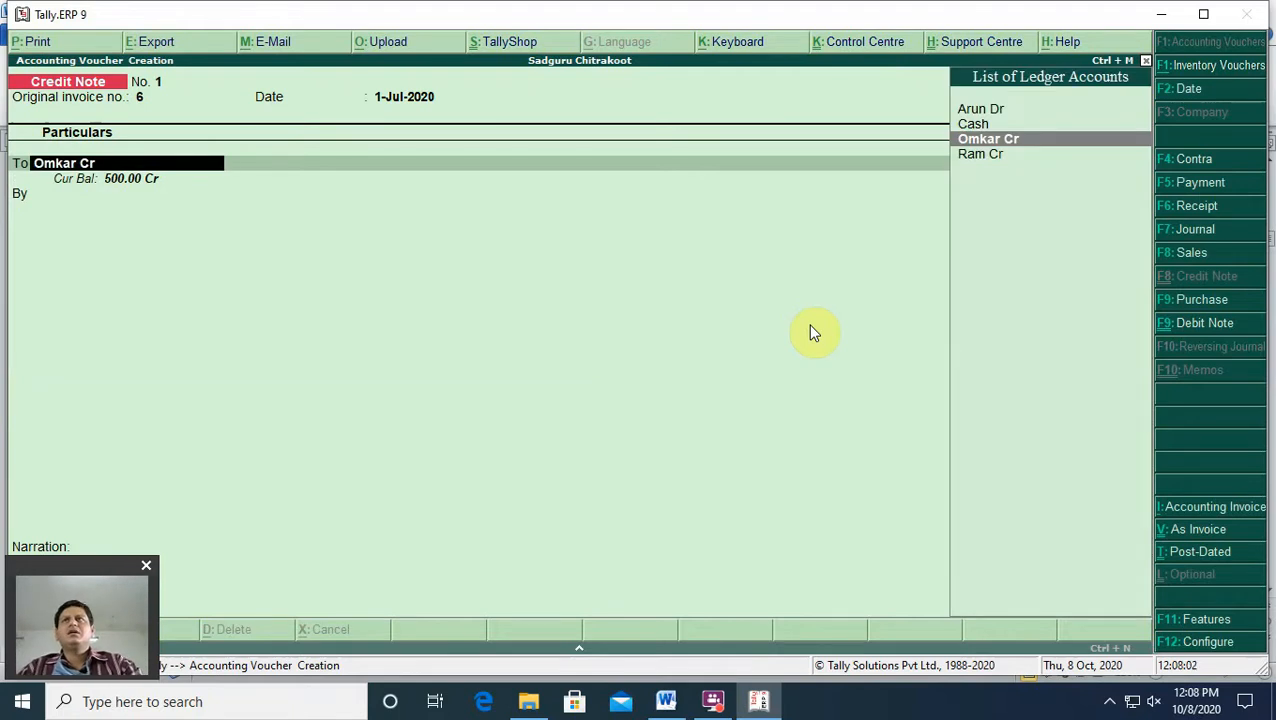
key("BackSpace")
key("Escape")
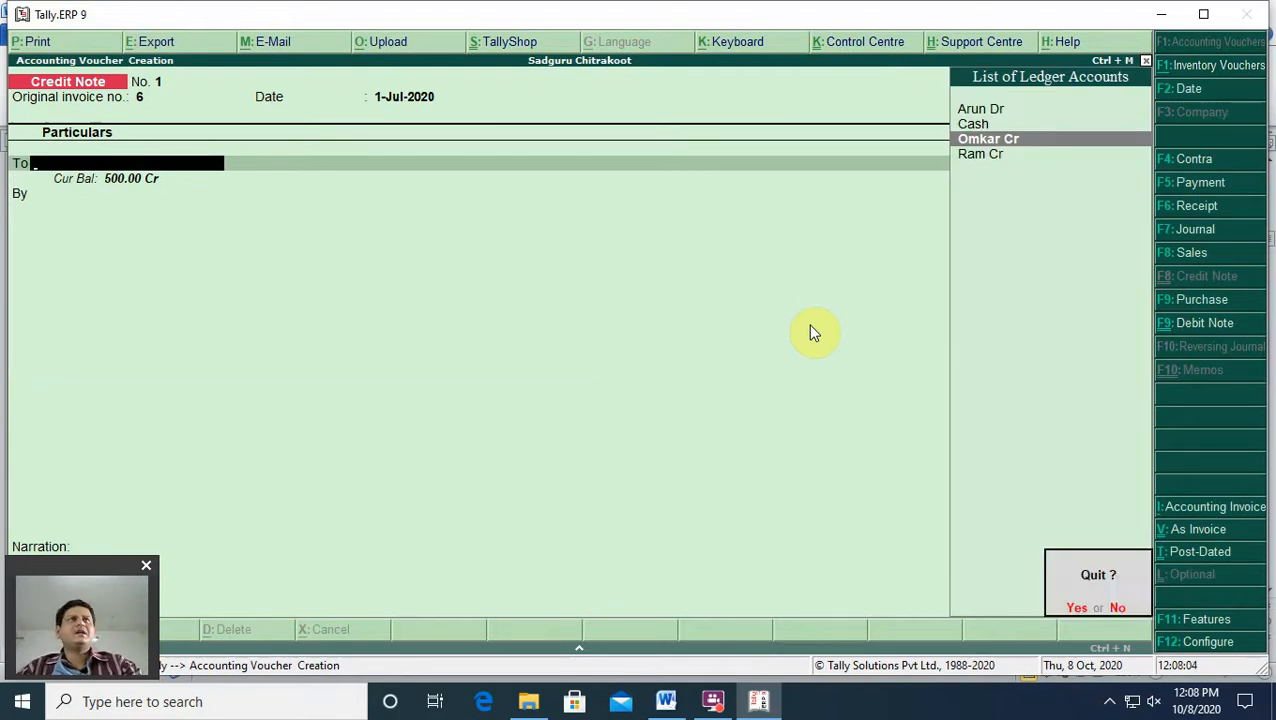
key("y")
Step: Check the list of ledgers available for alteration, and return to the Gateway of Tally
key("Up")
key("Up")
key("Return")
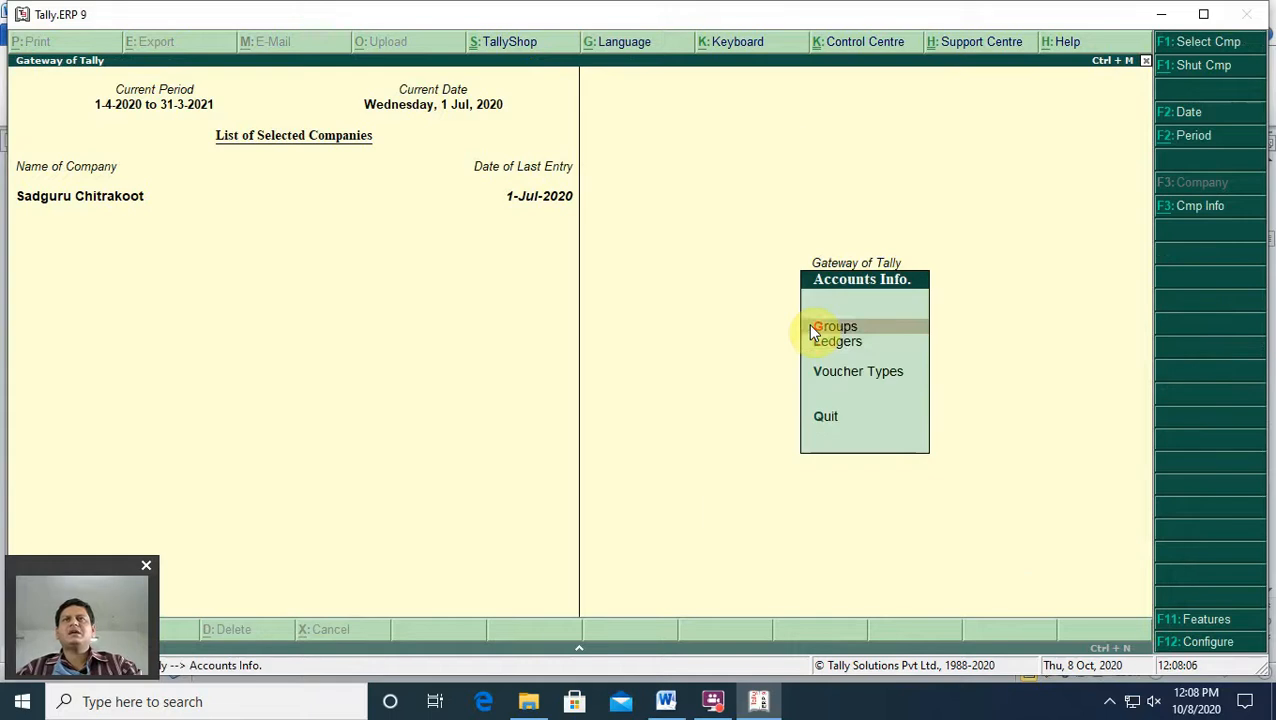
key("Down")
key("Return")
key("Down")
key("Down")
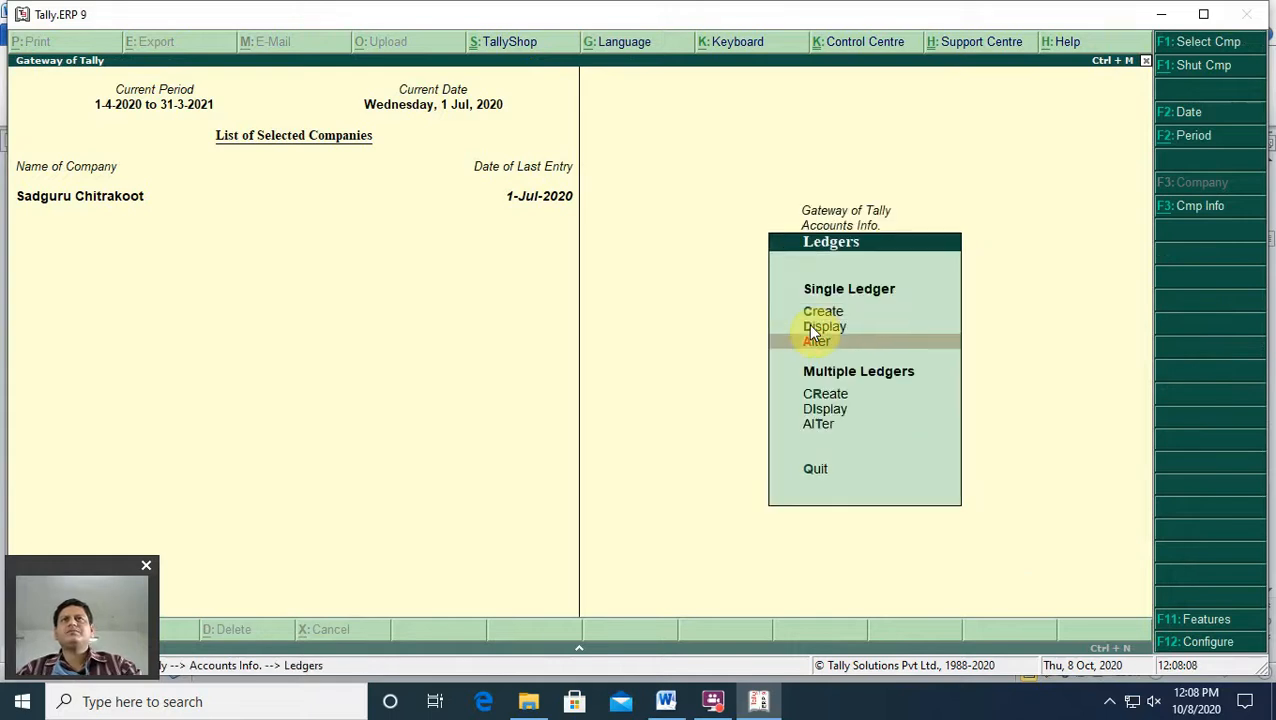
key("Return")
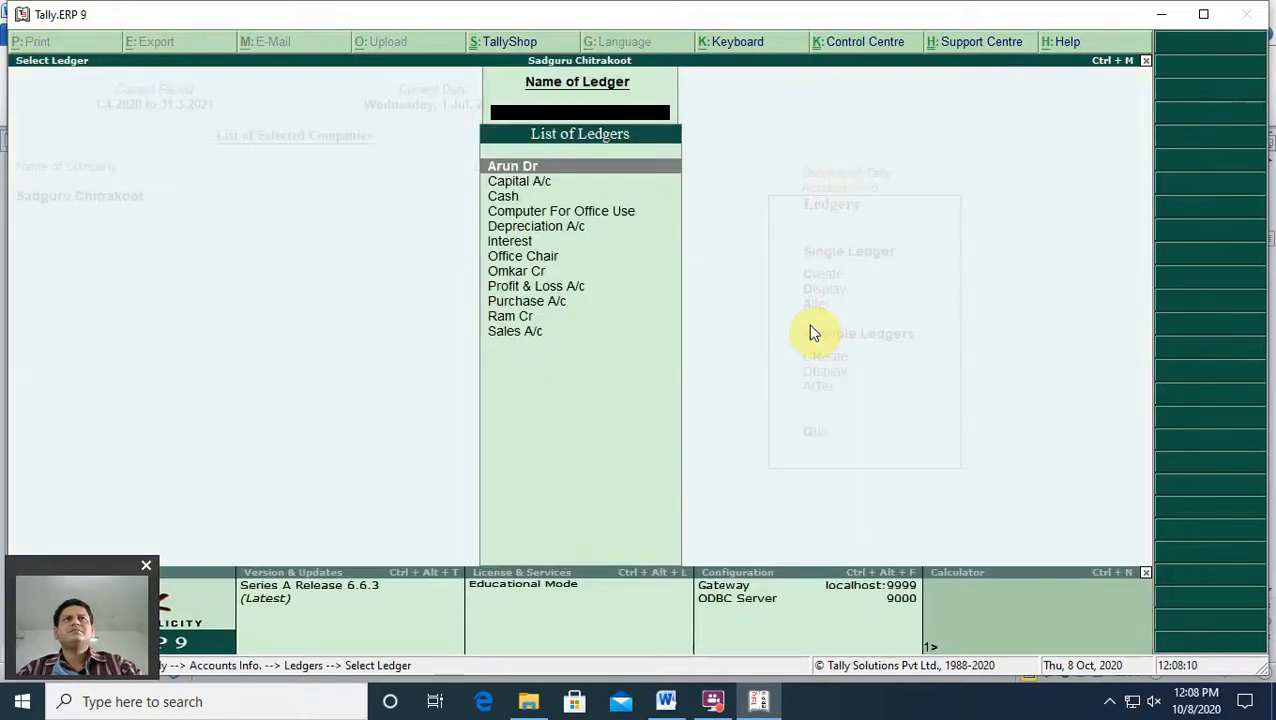
key("Escape")
key("Escape")
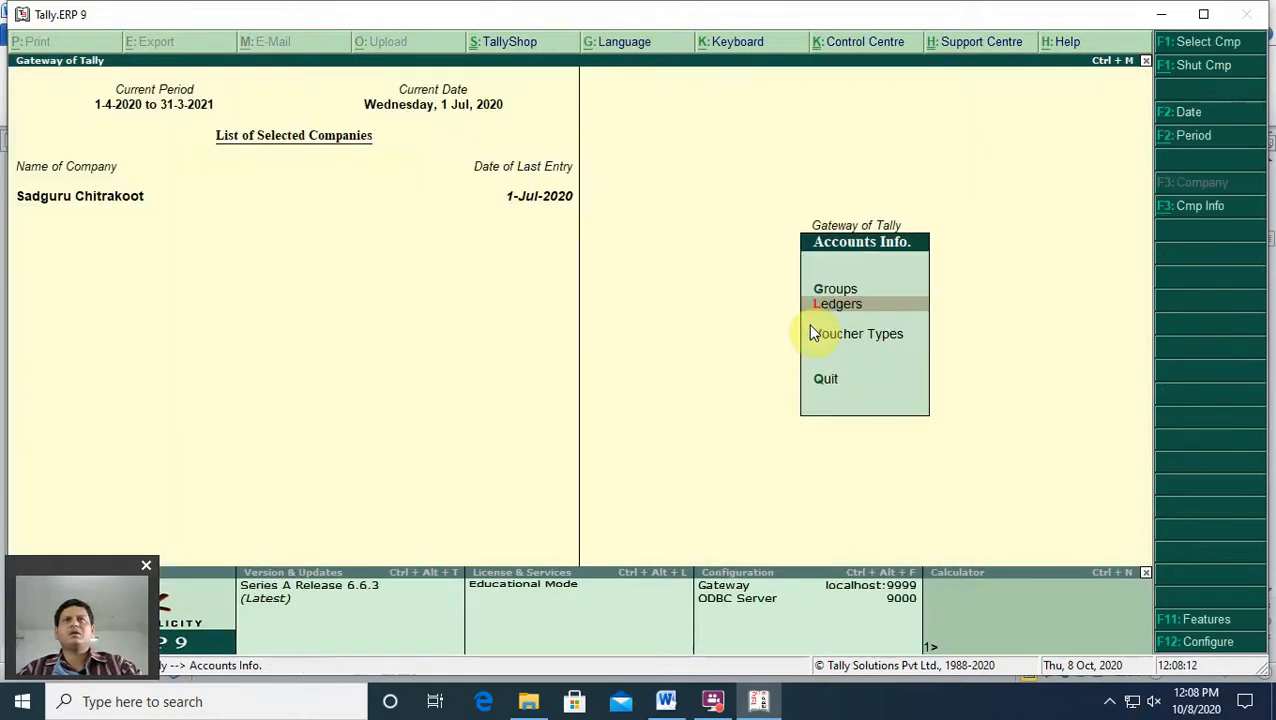
key("Escape")
Step: Start a new credit note voucher with original invoice number 8, dated 1-Jul-2020
key("Down")
key("Down")
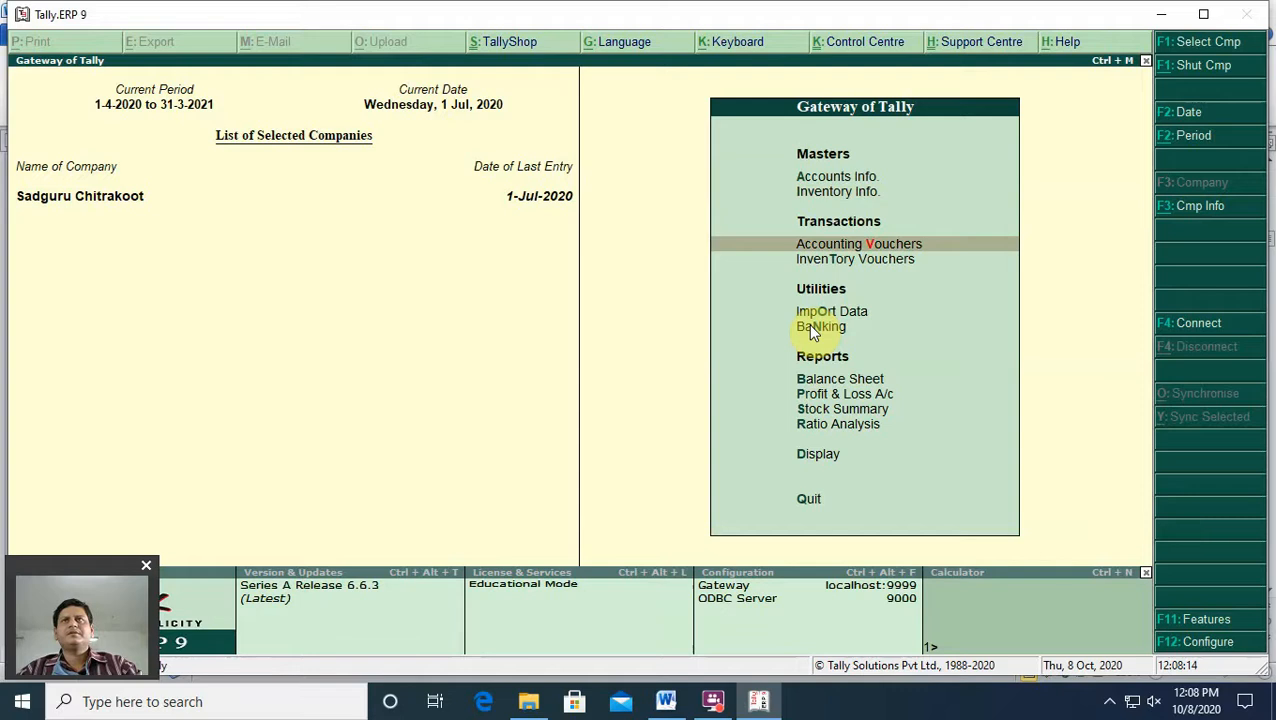
key("Return")
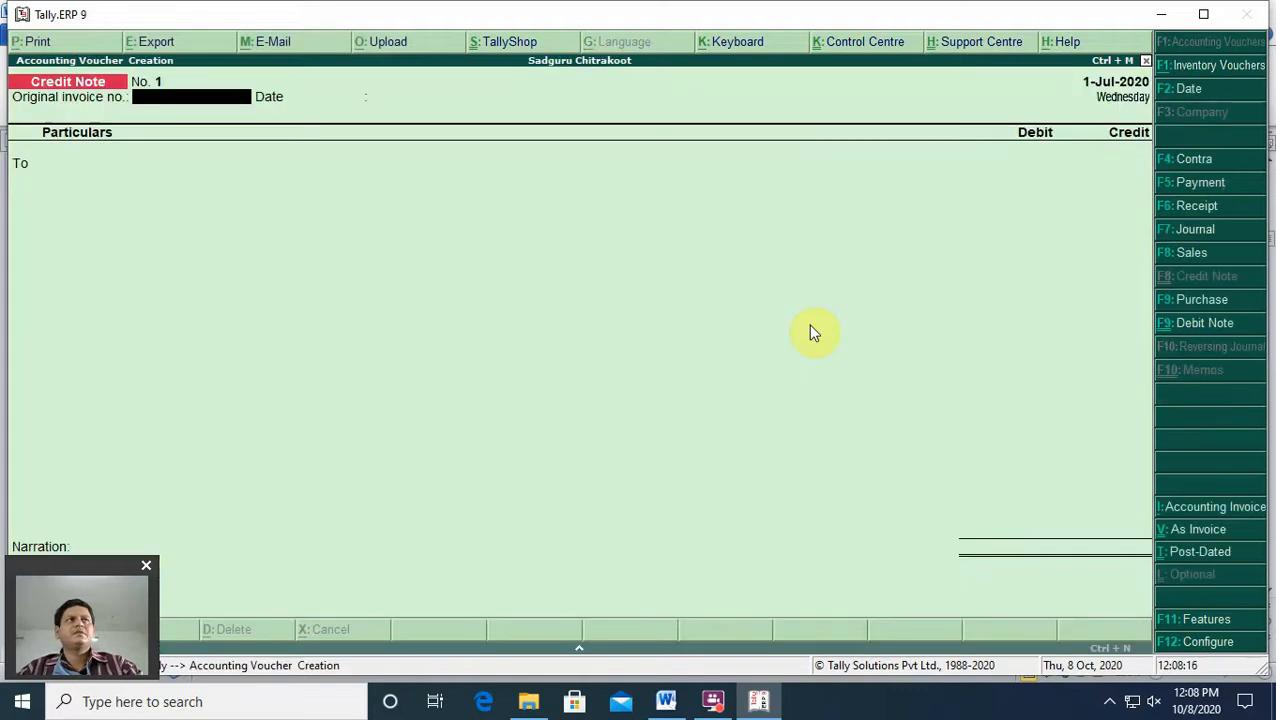
type("8")
key("Return")
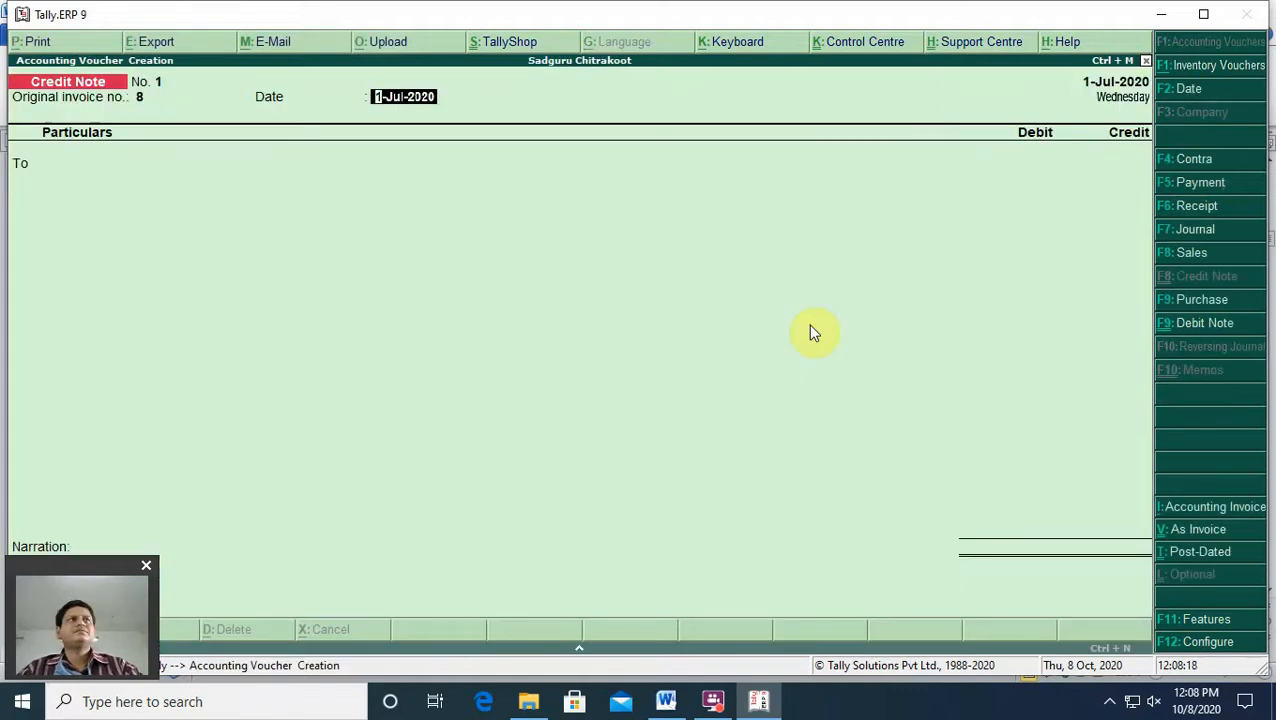
key("Return")
Step: Pick the first creditor's ledger as the credit note's party, accept the party details, and enter a credit of 500
key("Down")
key("Down")
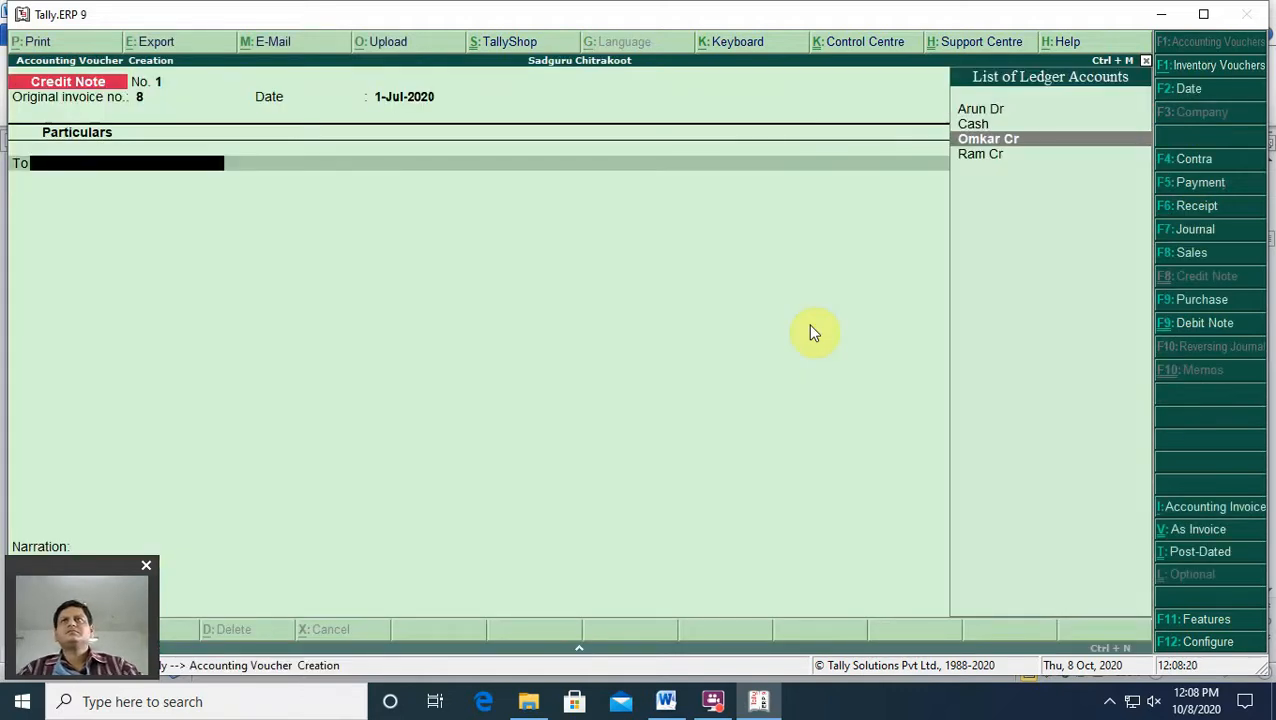
key("Return")
key("Return")
key("Return")
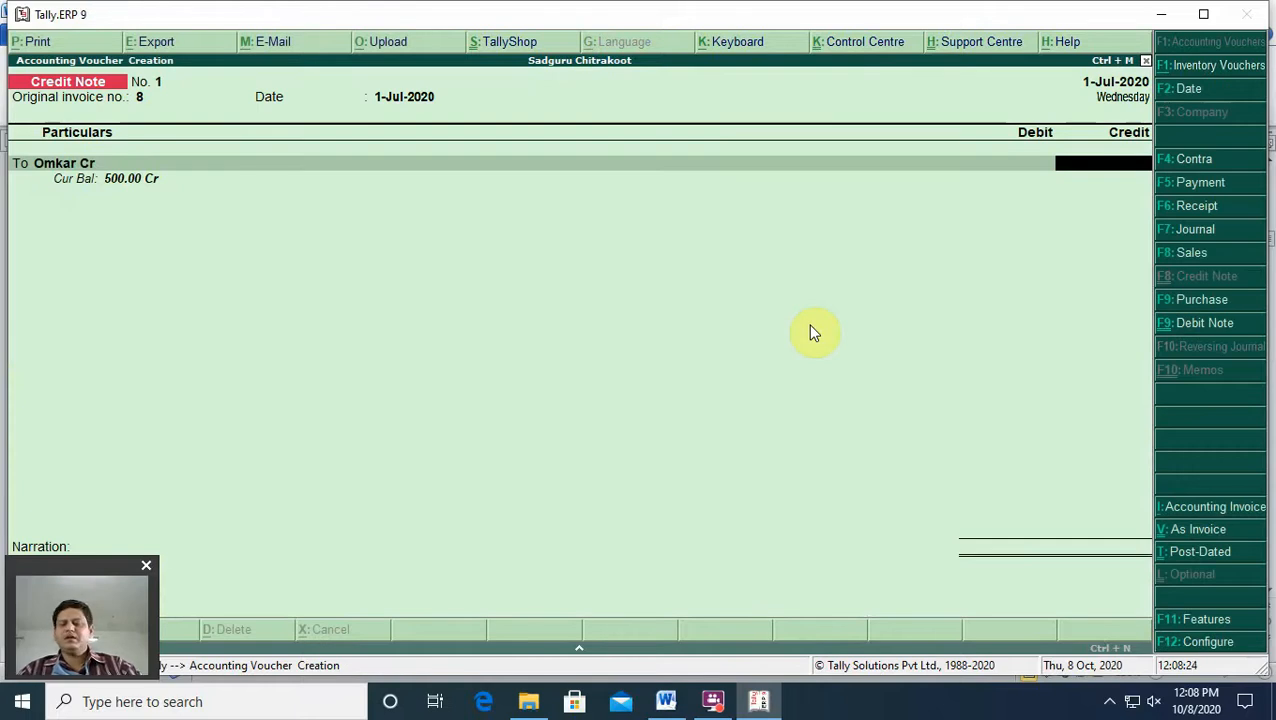
type("500")
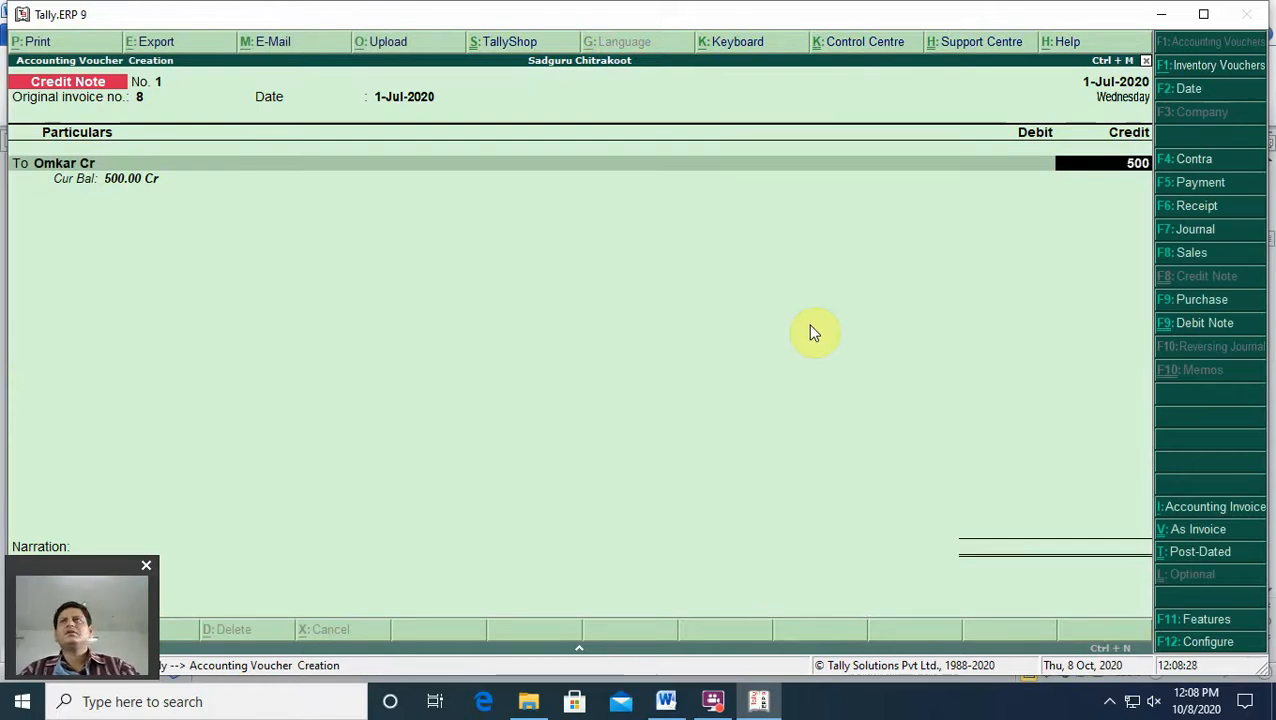
key("Return")
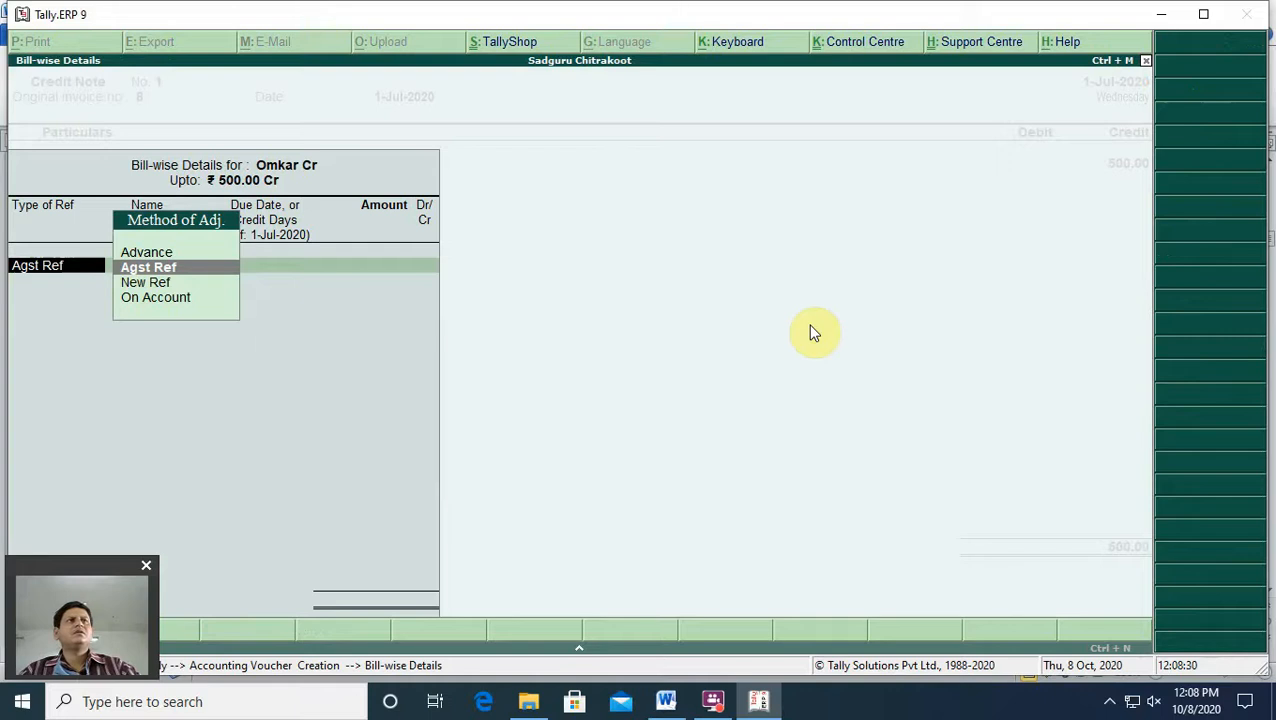
Step: Allocate the 500 bill-wise as Agst Ref to bill 5 in the party's bill-wise details
key("Return")
key("Return")
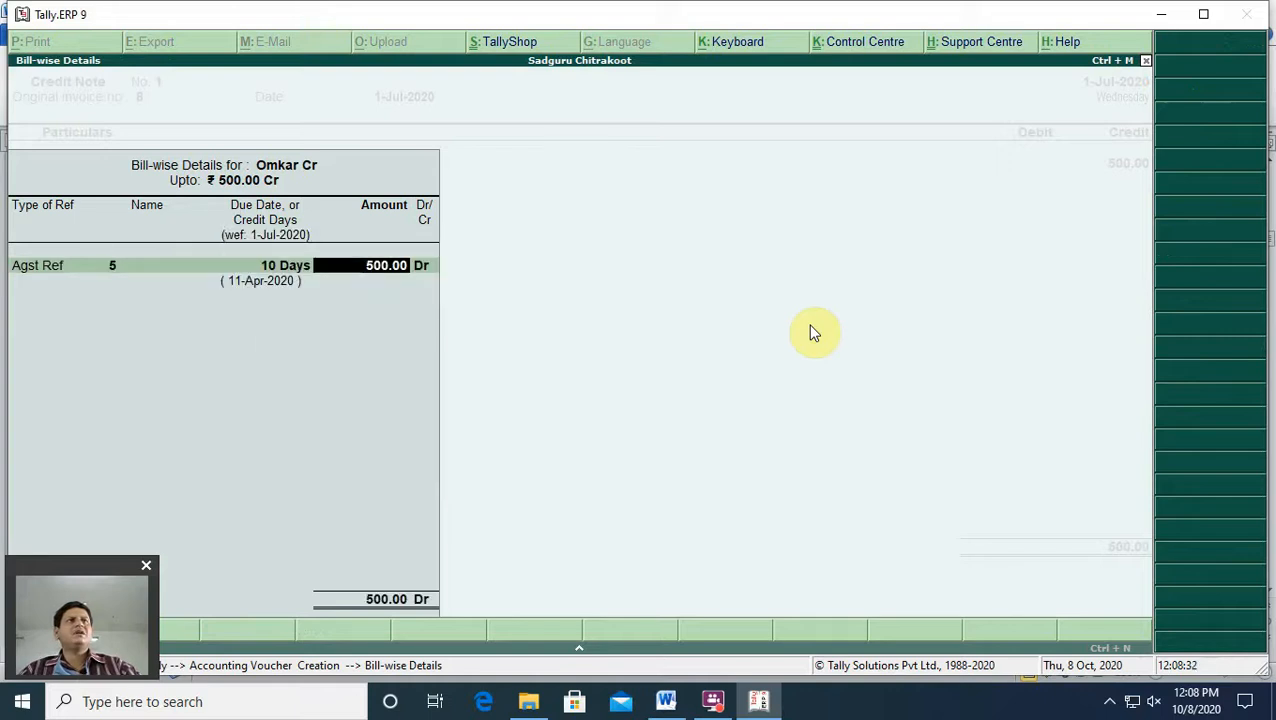
key("Return")
key("Return")
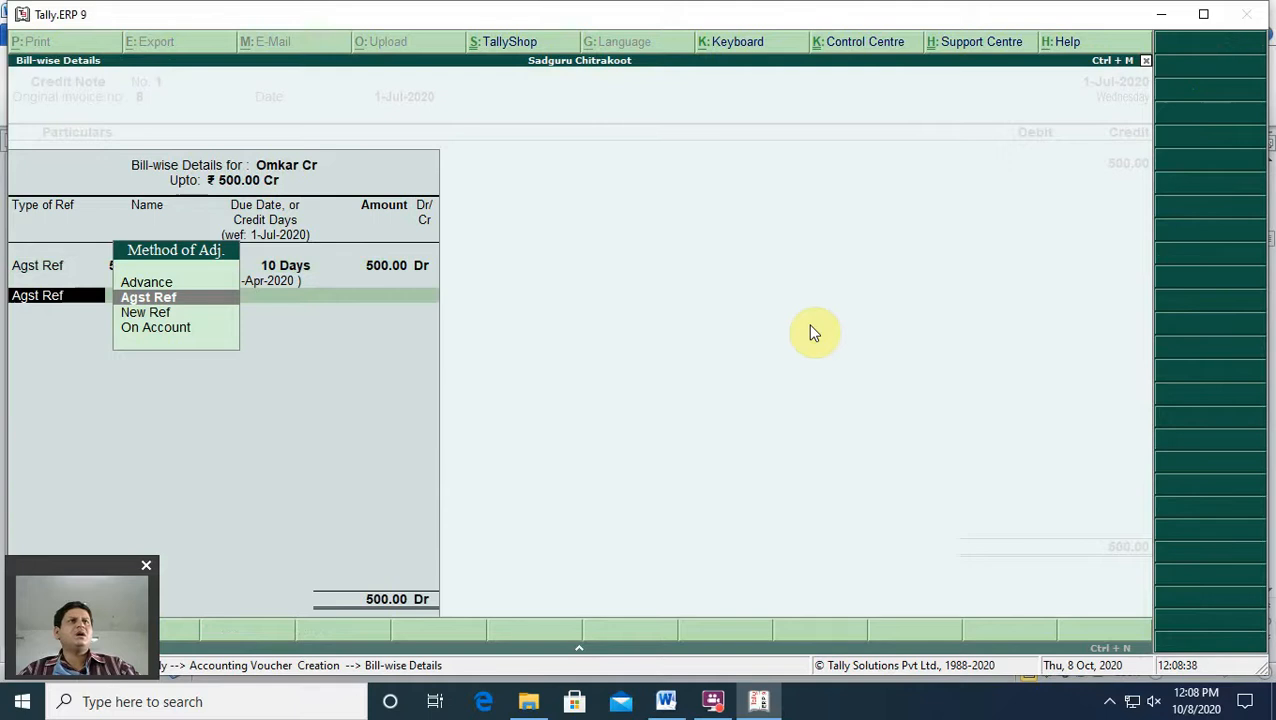
key("Return")
Step: Go back to the credit note's account entry and replace the creditor's ledger with Cash, keeping the 500 credit
key("BackSpace")
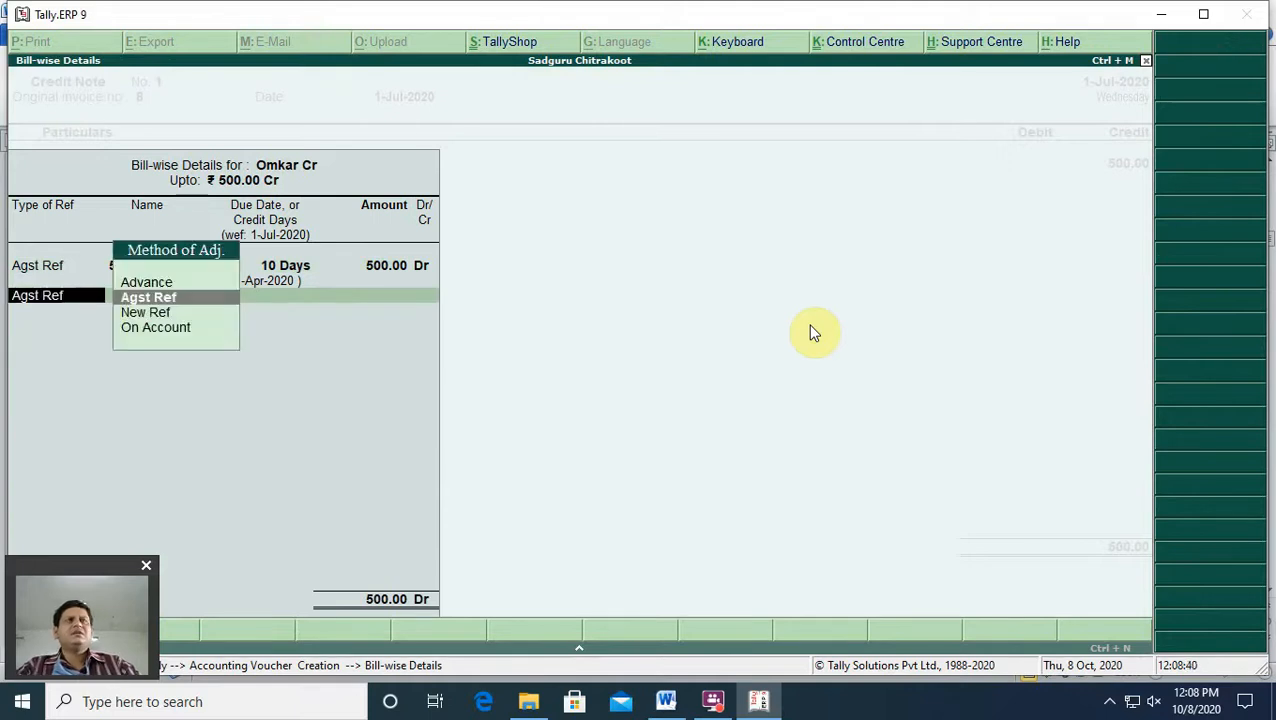
key("BackSpace")
key("BackSpace")
key("BackSpace")
key("BackSpace")
key("BackSpace")
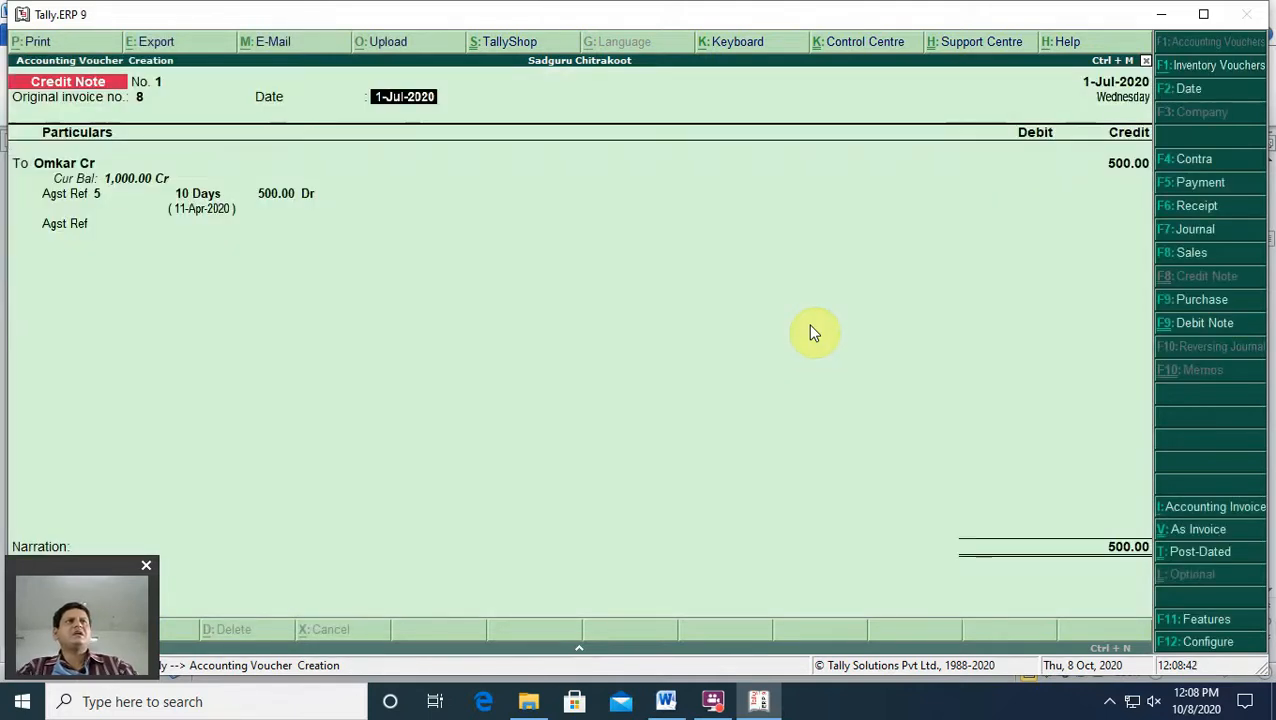
key("Return")
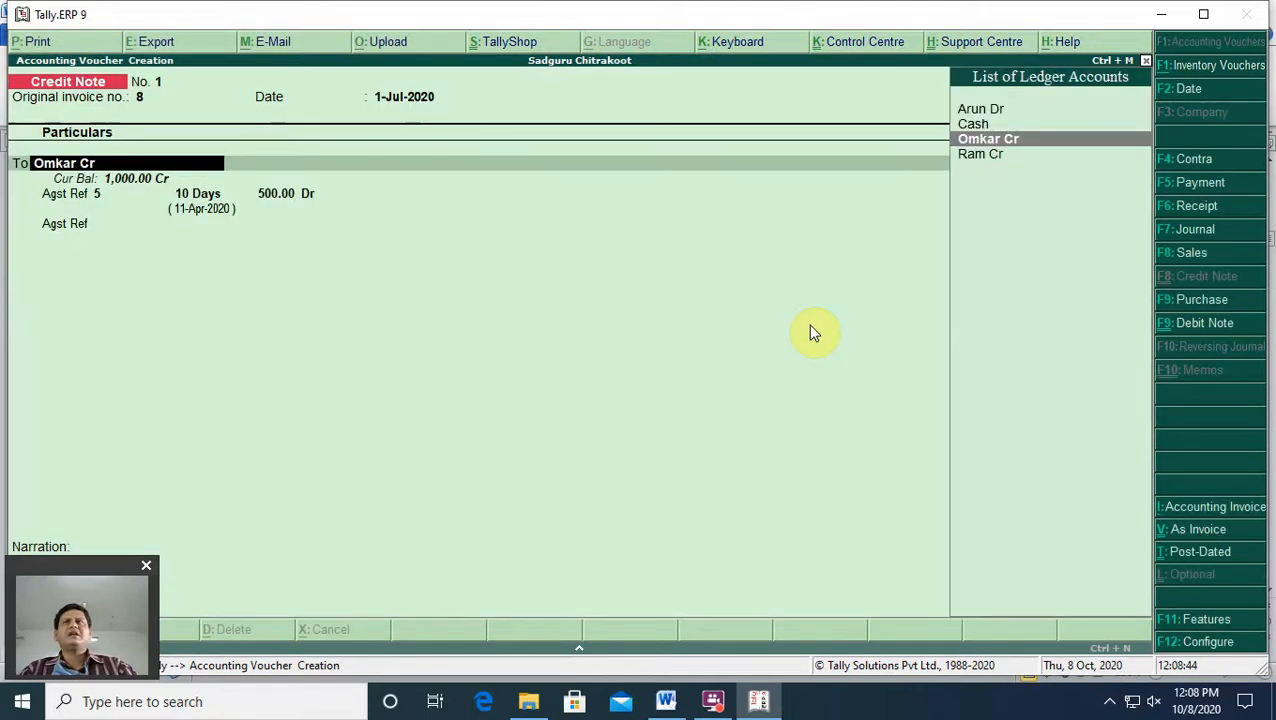
key("Up")
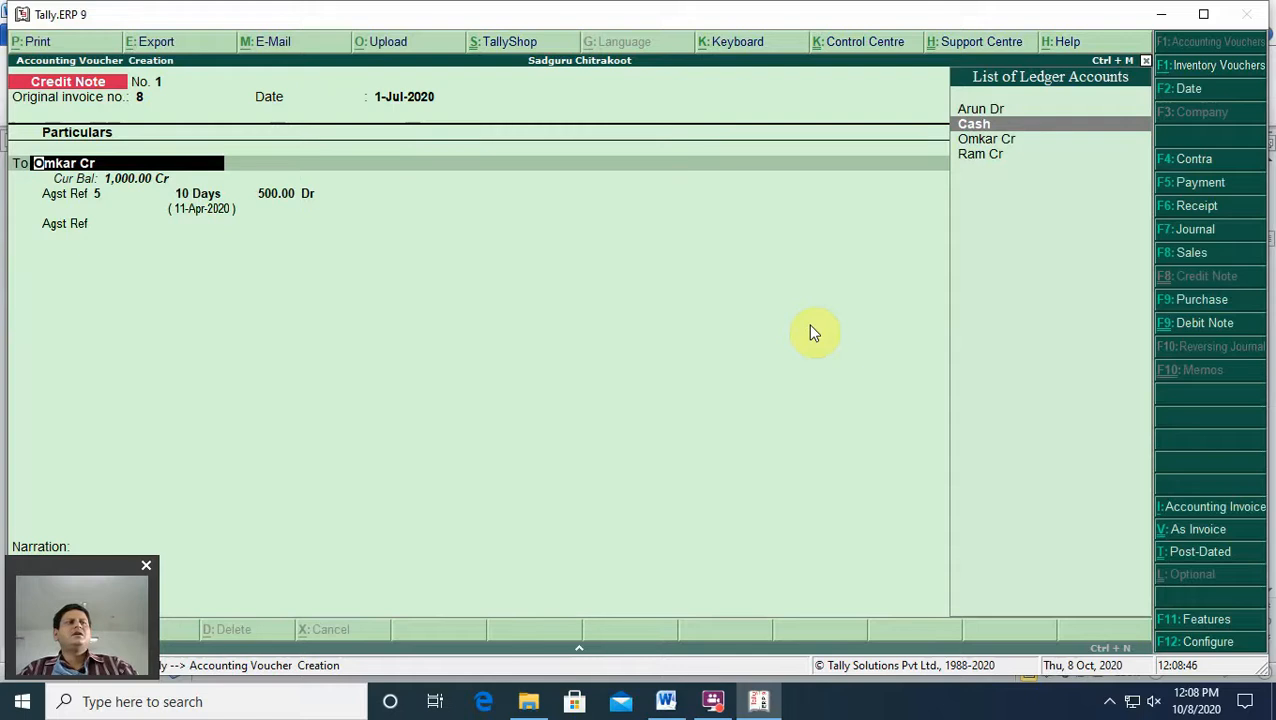
key("Return")
key("Return")
key("ctrl+a")
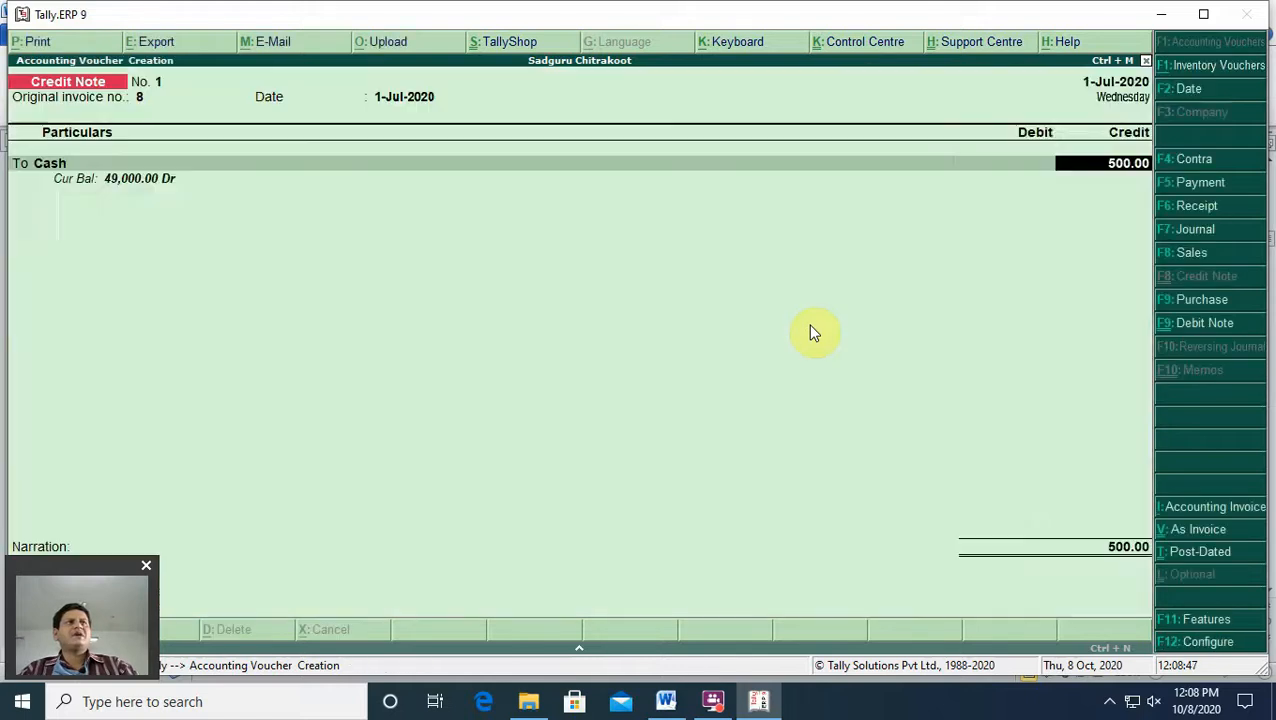
Step: Add Interest as the debit entry of 500 in the credit note and quit the voucher without saving
key("Return")
key("Down")
key("Down")
key("Down")
key("Down")
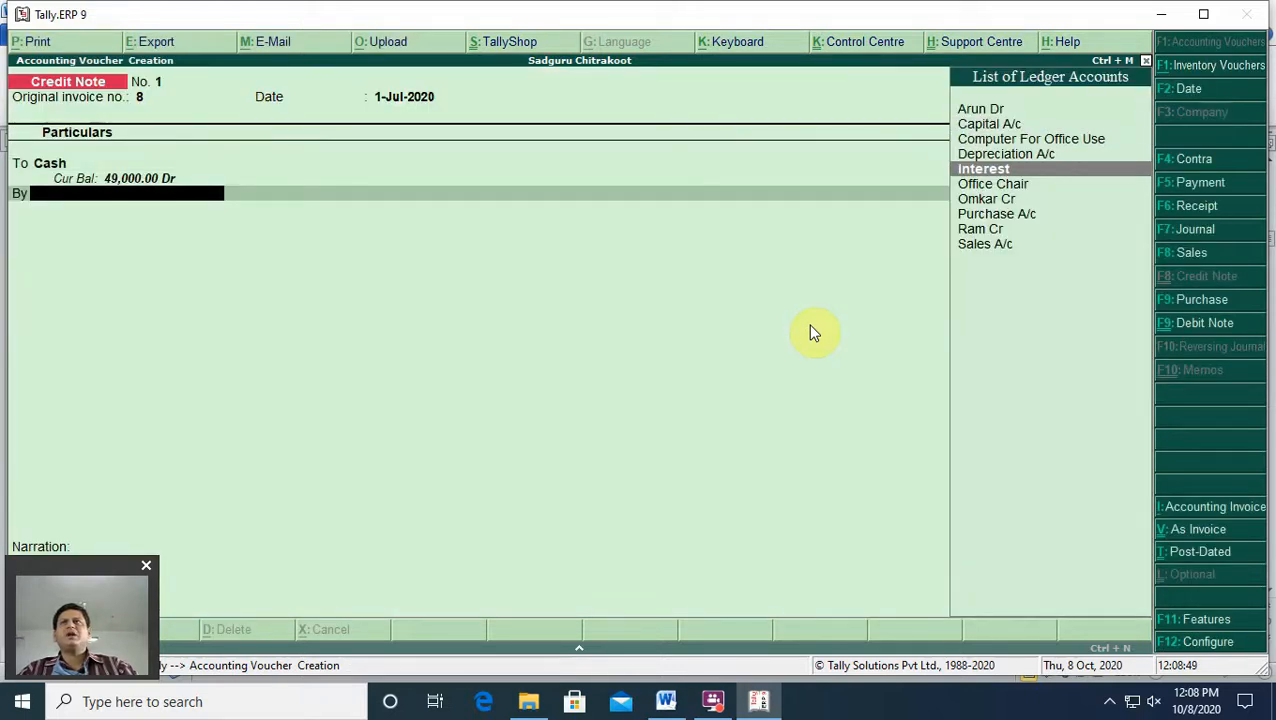
key("Return")
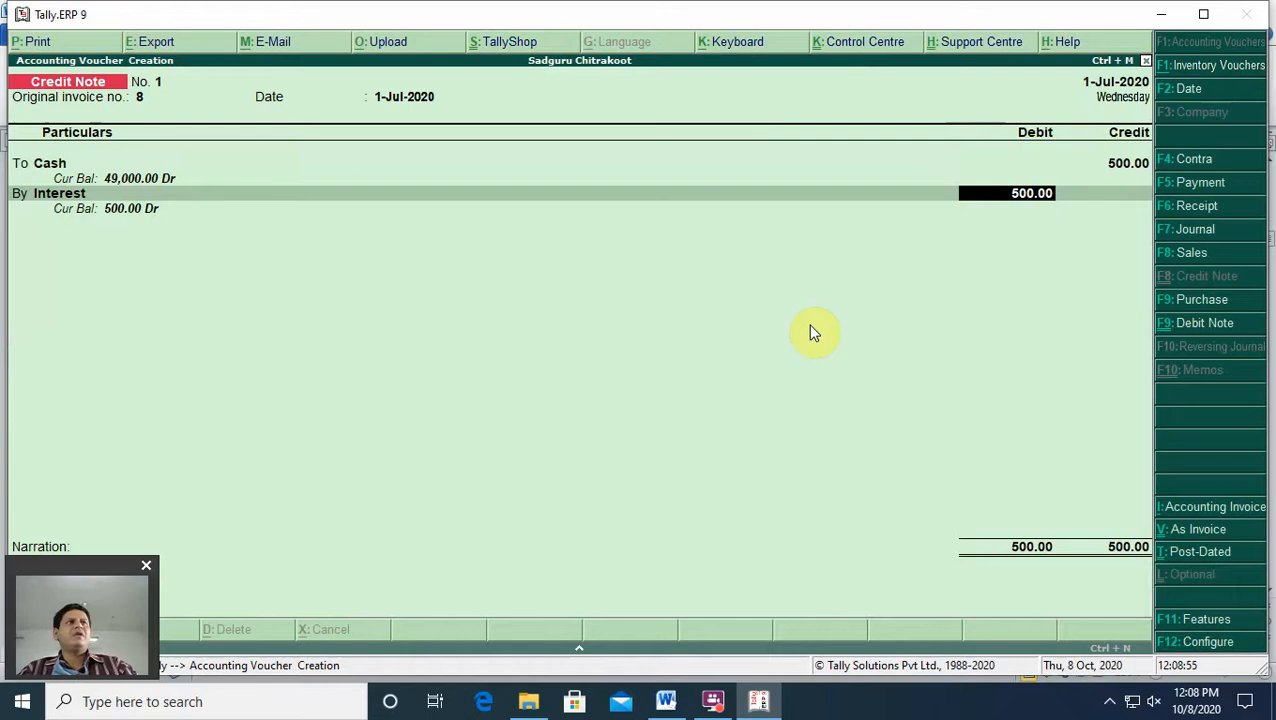
key("Escape")
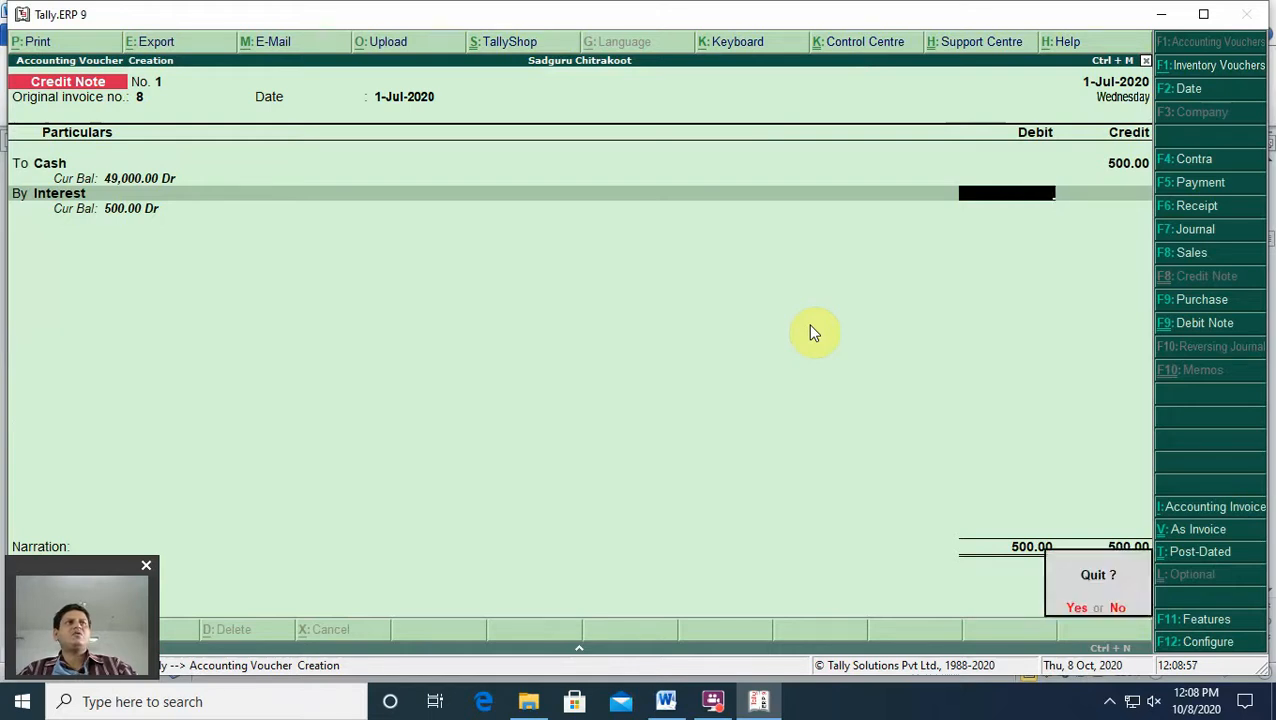
key("y")
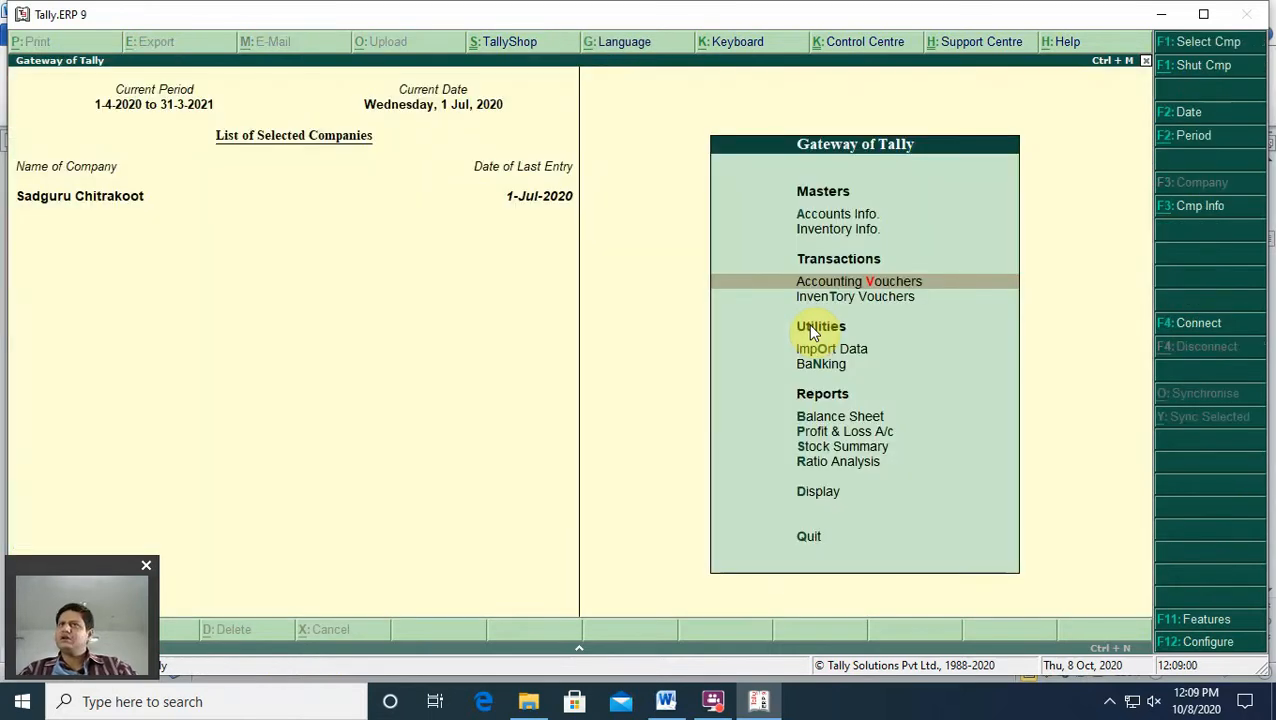
Step: Bring up the voucher classes for Debit Note, and switch to the Word document to review the Received Interest and interest calculation topics
key("Return")
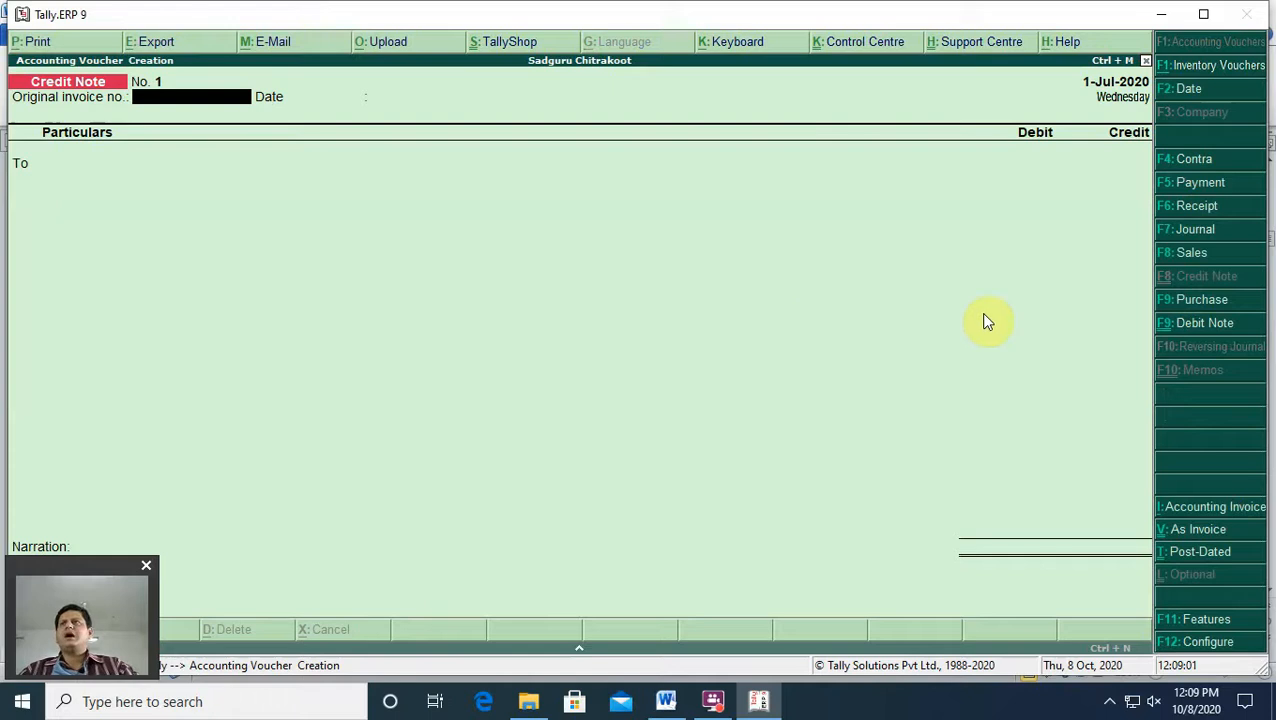
left_click(1214, 326)
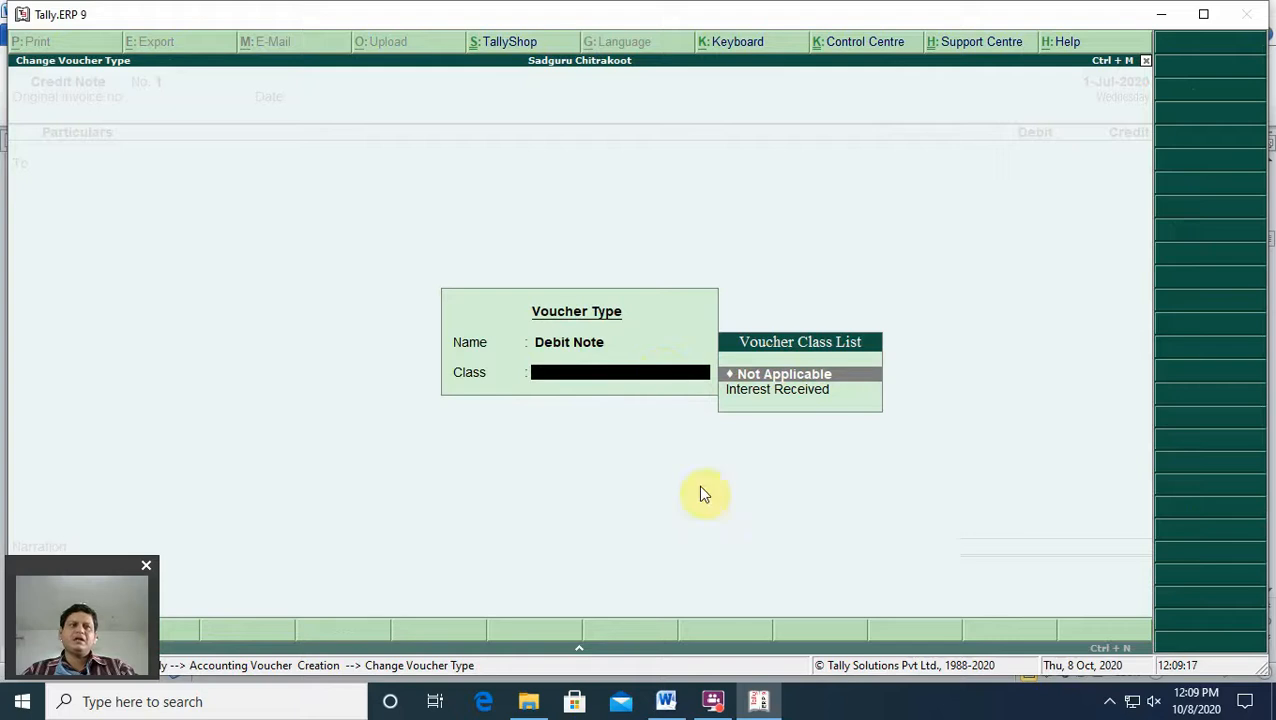
left_click(666, 701)
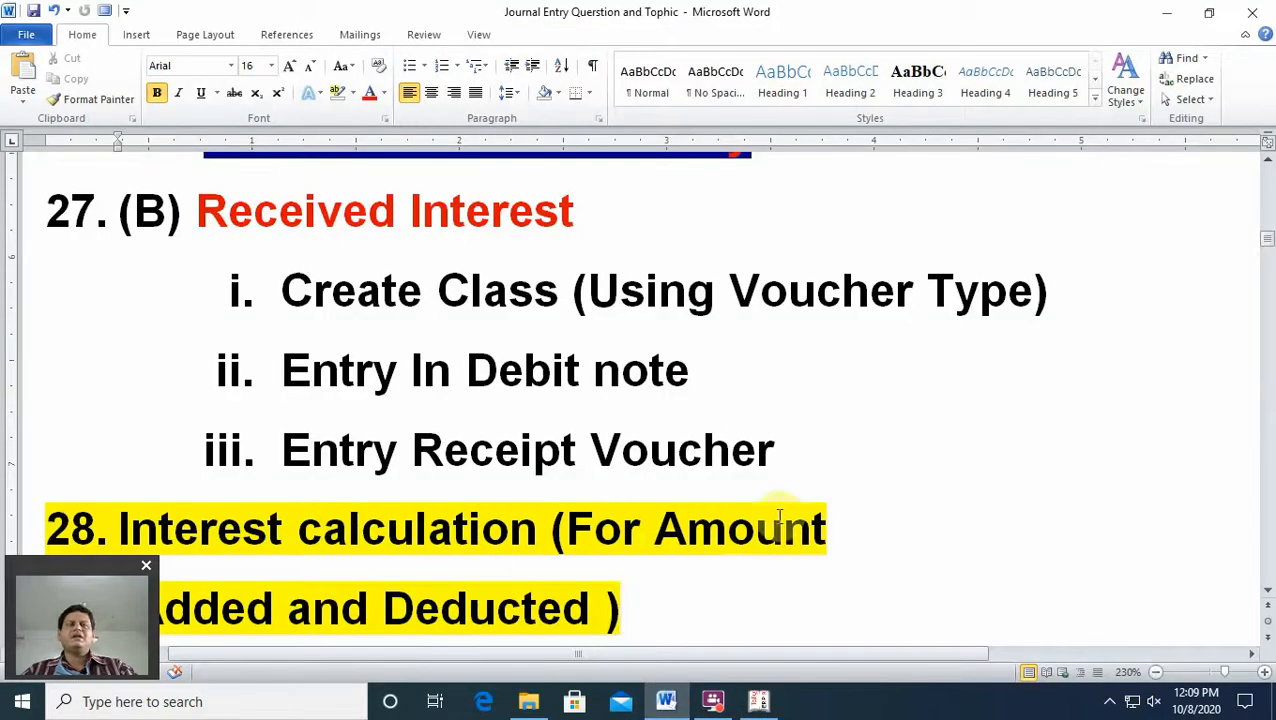
scroll(585, 400, "down", 3)
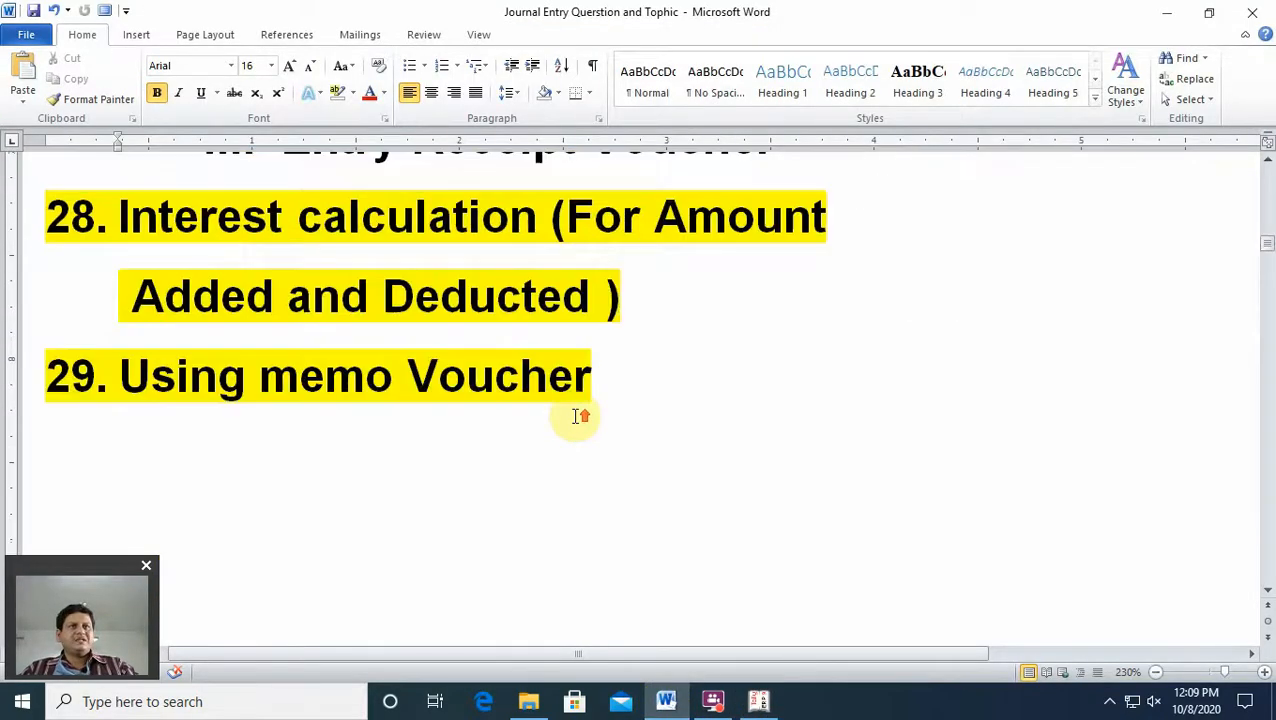
scroll(578, 416, "up", 5)
scroll(478, 427, "down", 2)
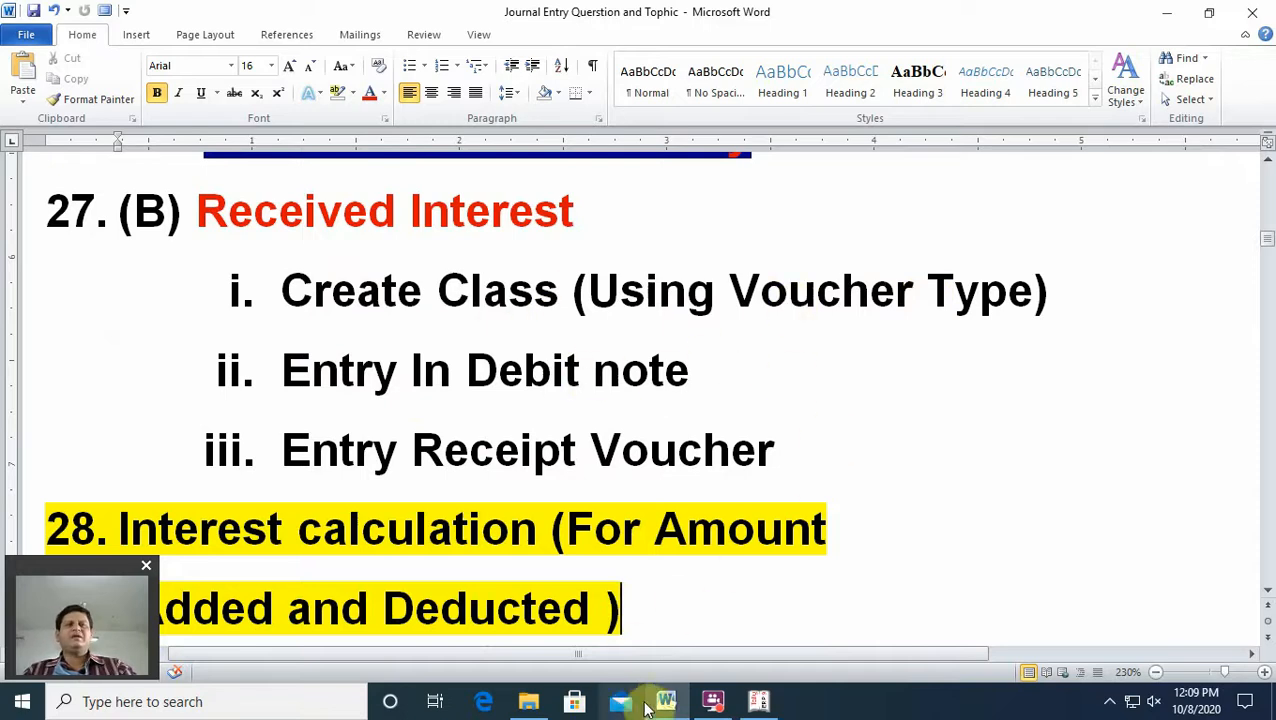
Step: Switch back to Tally.ERP 9, check the voucher classes offered for Debit Note, and quit voucher entry
left_click(758, 701)
key("Escape")
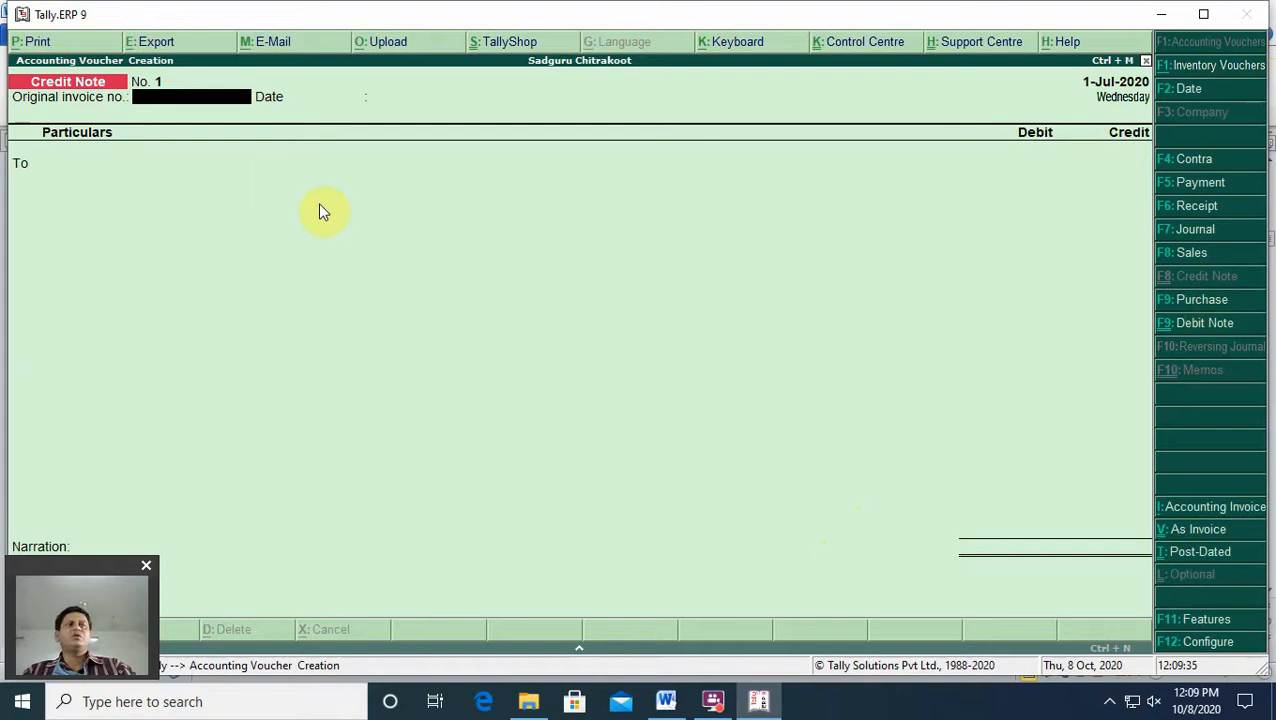
left_click(1204, 322)
left_click(1207, 358)
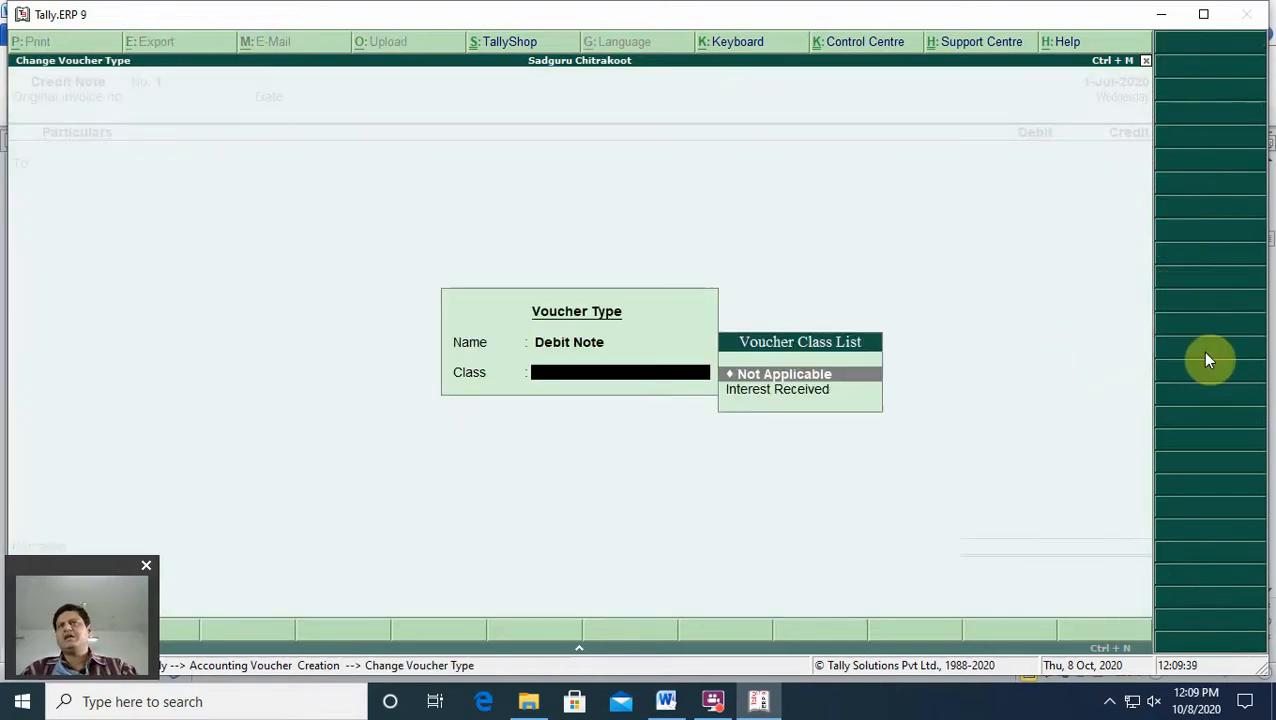
key("Escape")
key("y")
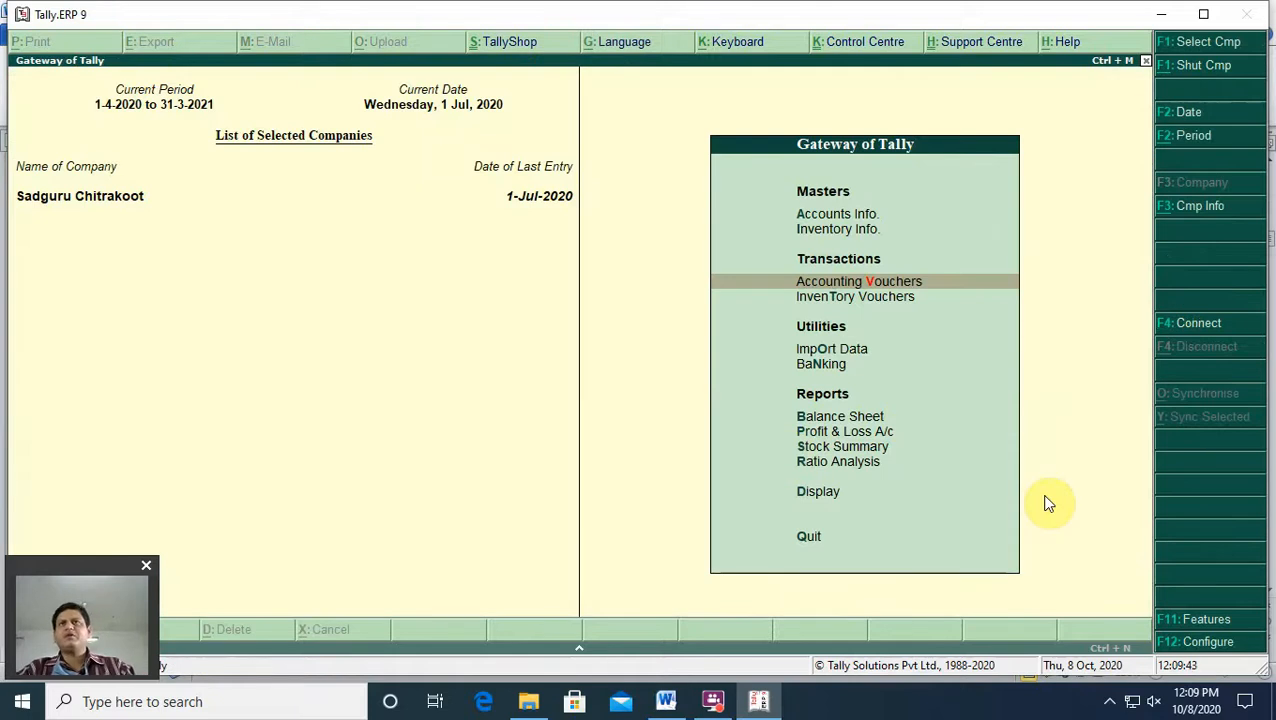
Step: Open the Voucher Types masters under Accounts Info
key("Up")
key("Up")
key("Up")
key("Up")
key("Up")
key("Up")
key("Up")
key("Up")
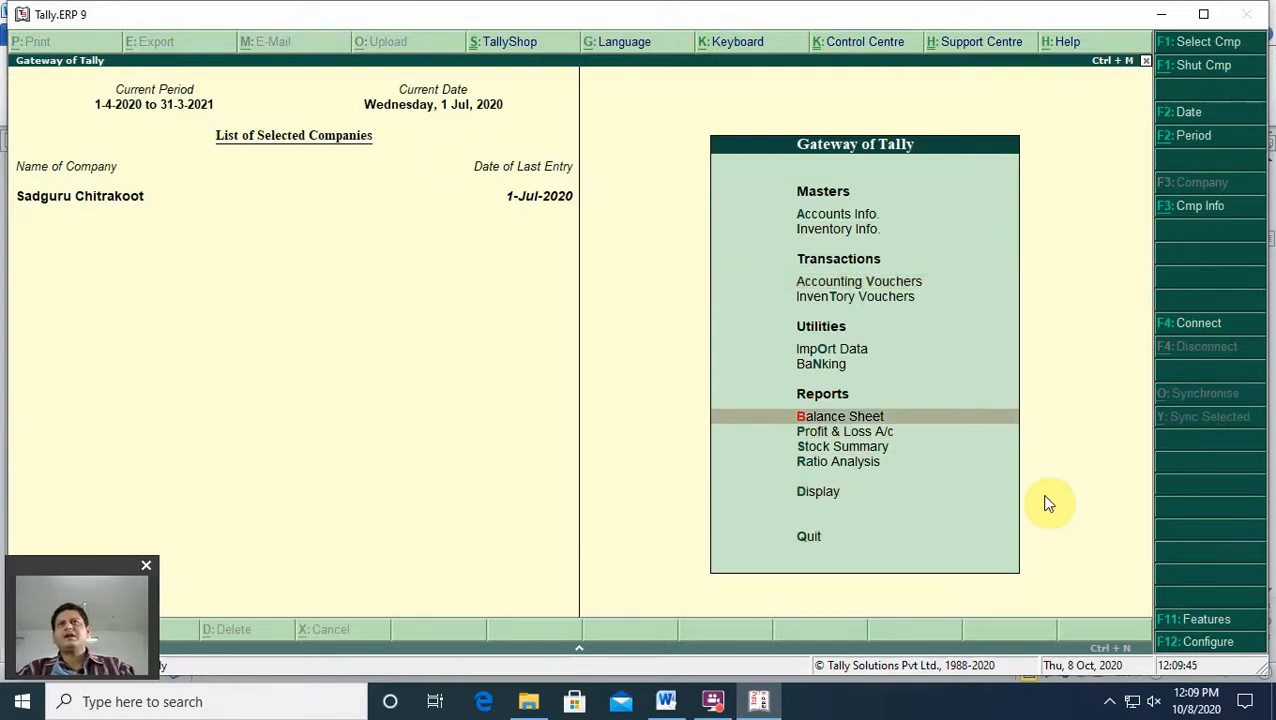
key("Up")
key("Up")
key("Up")
key("Up")
key("Up")
key("Up")
key("Return")
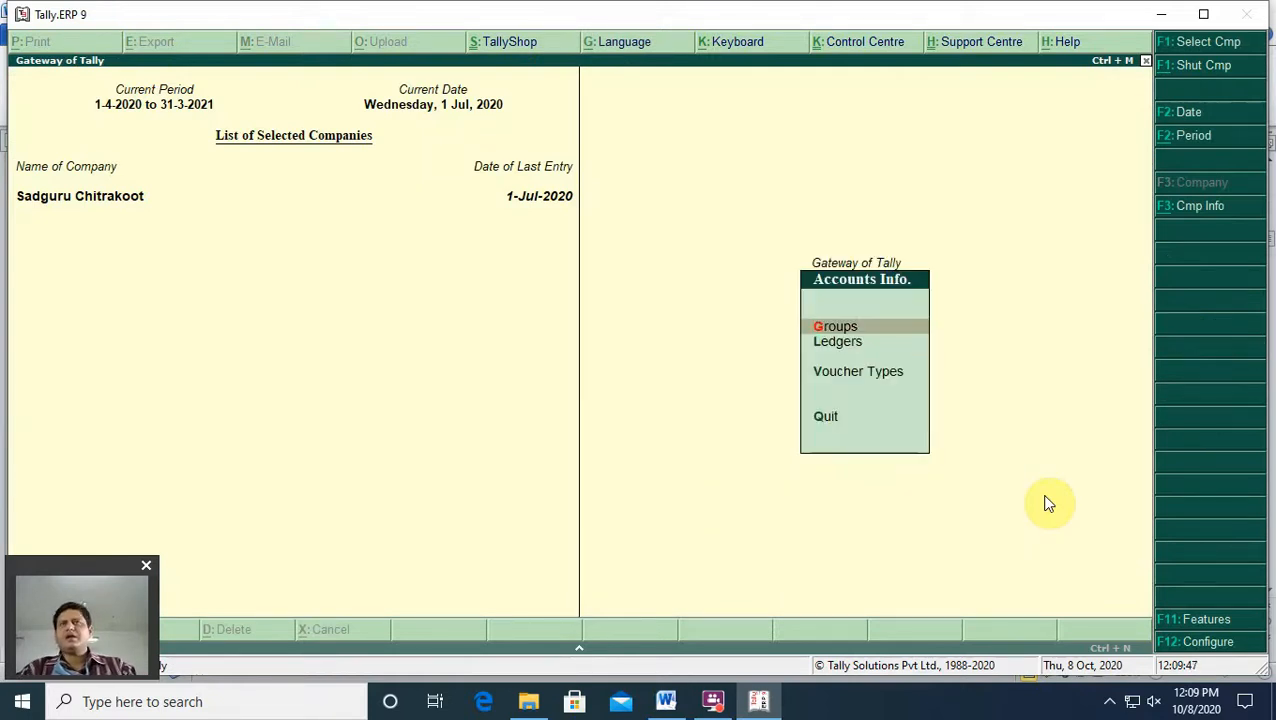
key("Down")
key("Down")
key("Return")
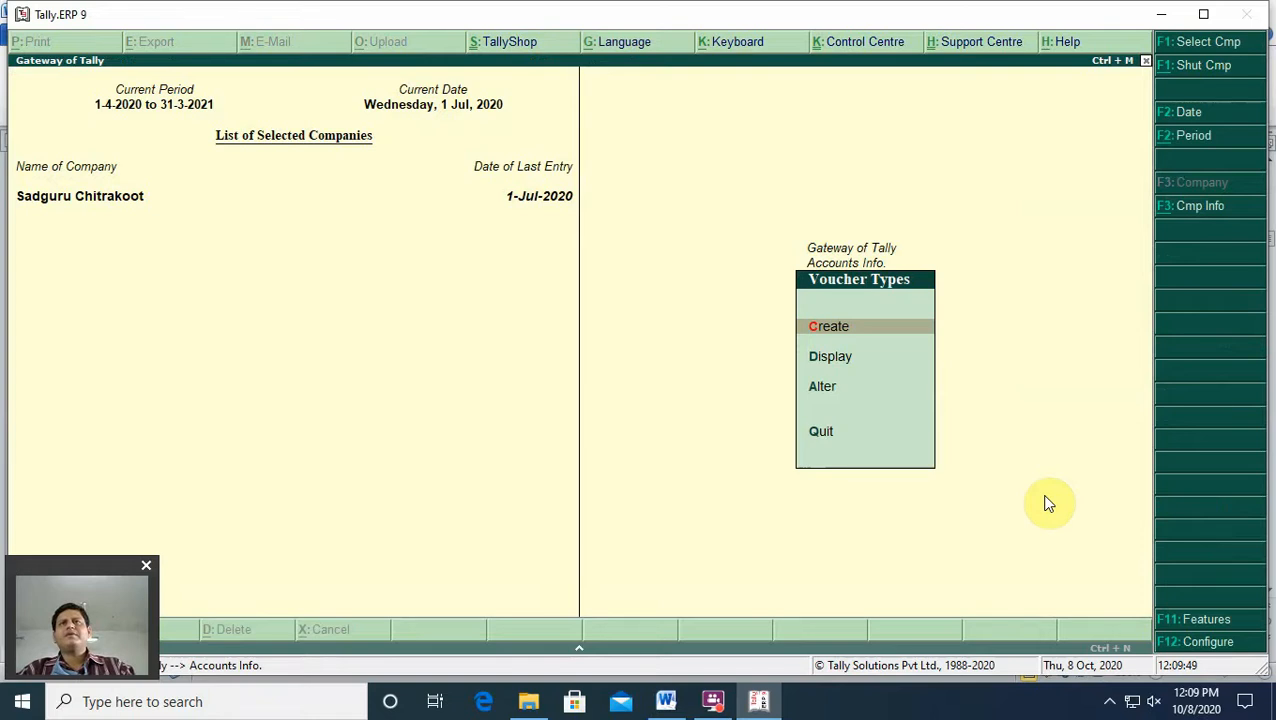
Step: Open the Credit Note voucher type for alteration
key("Down")
key("Down")
key("Return")
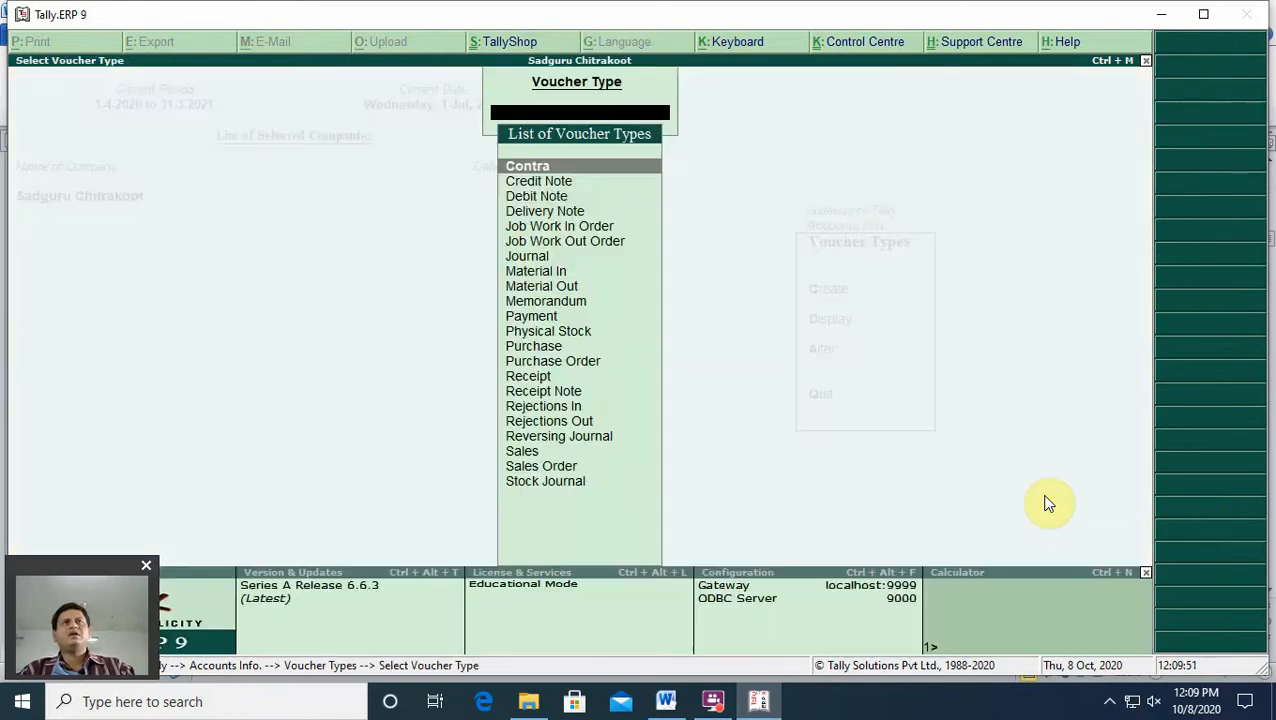
key("Down")
key("Down")
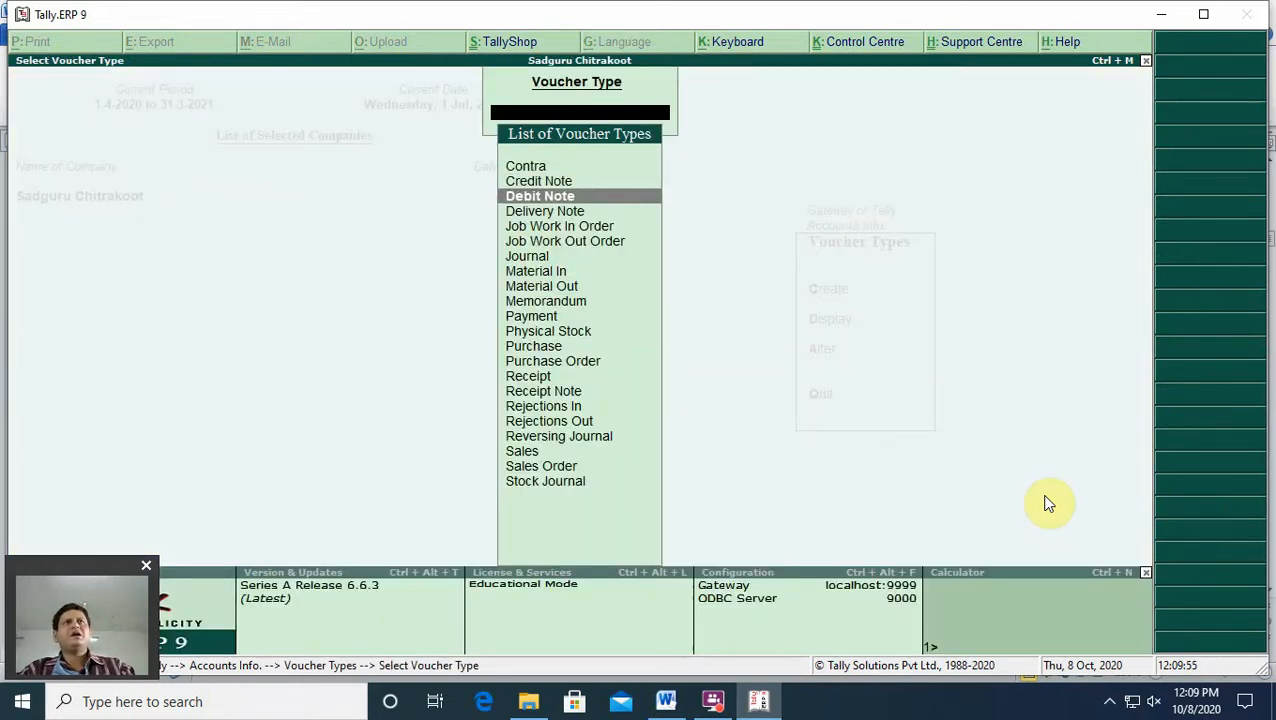
key("Up")
key("Return")
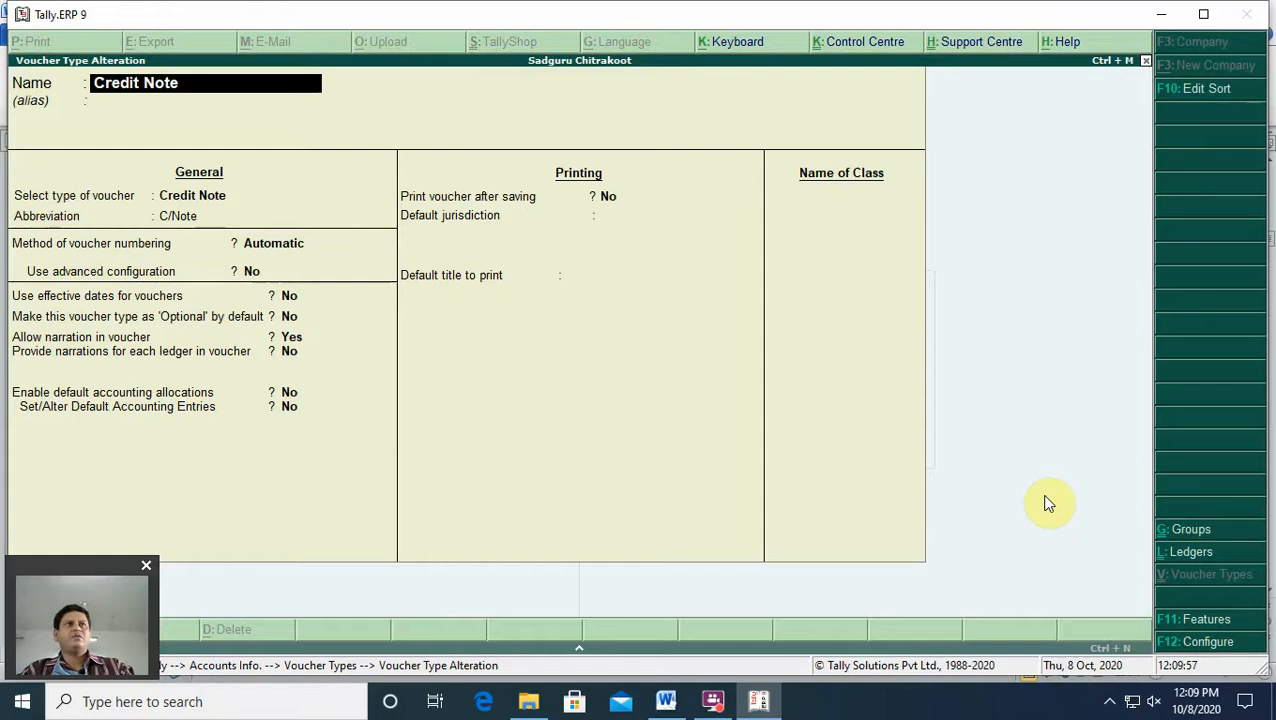
Step: Keep the Credit Note type's general and printing settings and name a new class Payable Interest
key("Return")
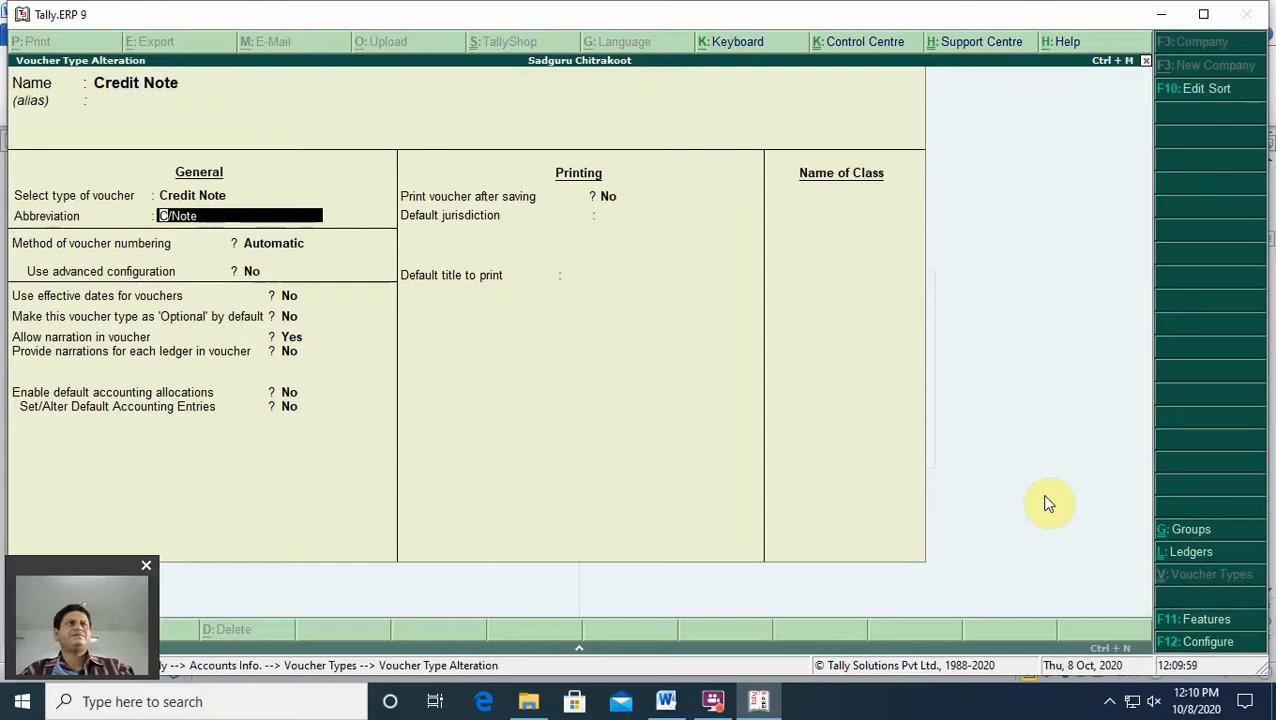
key("Return")
key("Return")
key("Return")
key("Return")
key("Return")
key("Return")
key("Return")
key("Return")
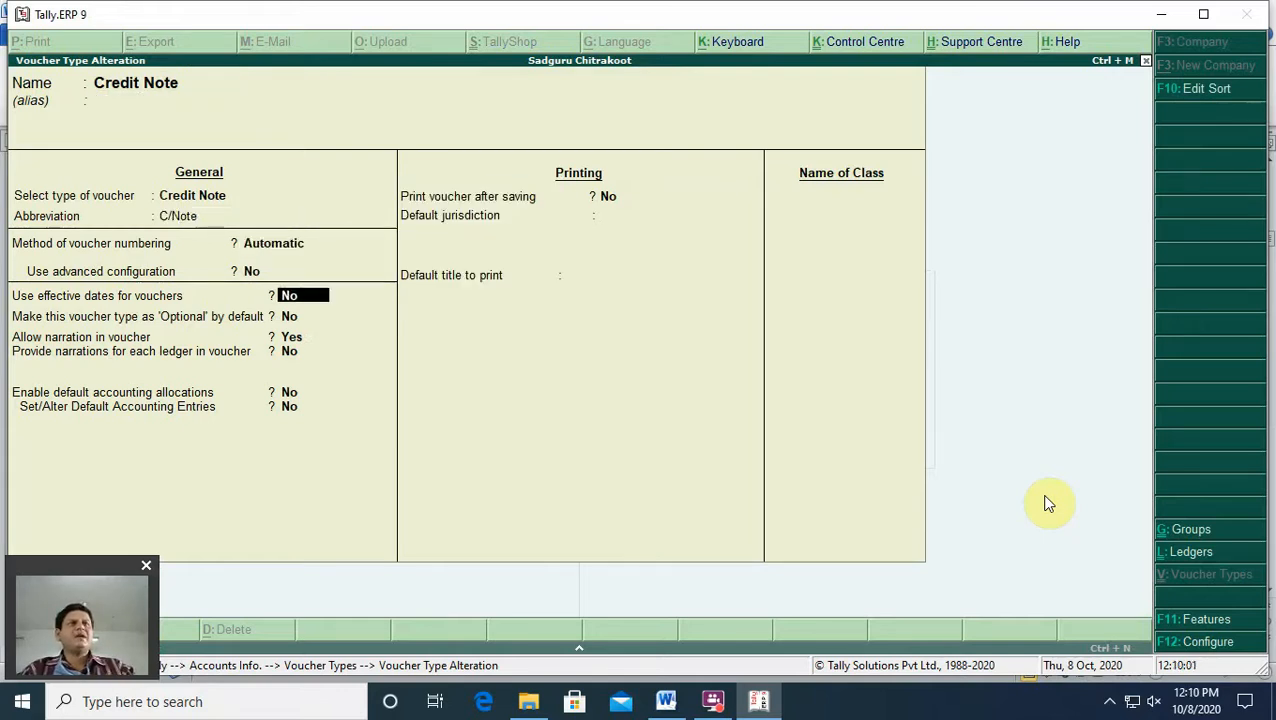
key("Return")
key("Return")
key("Return")
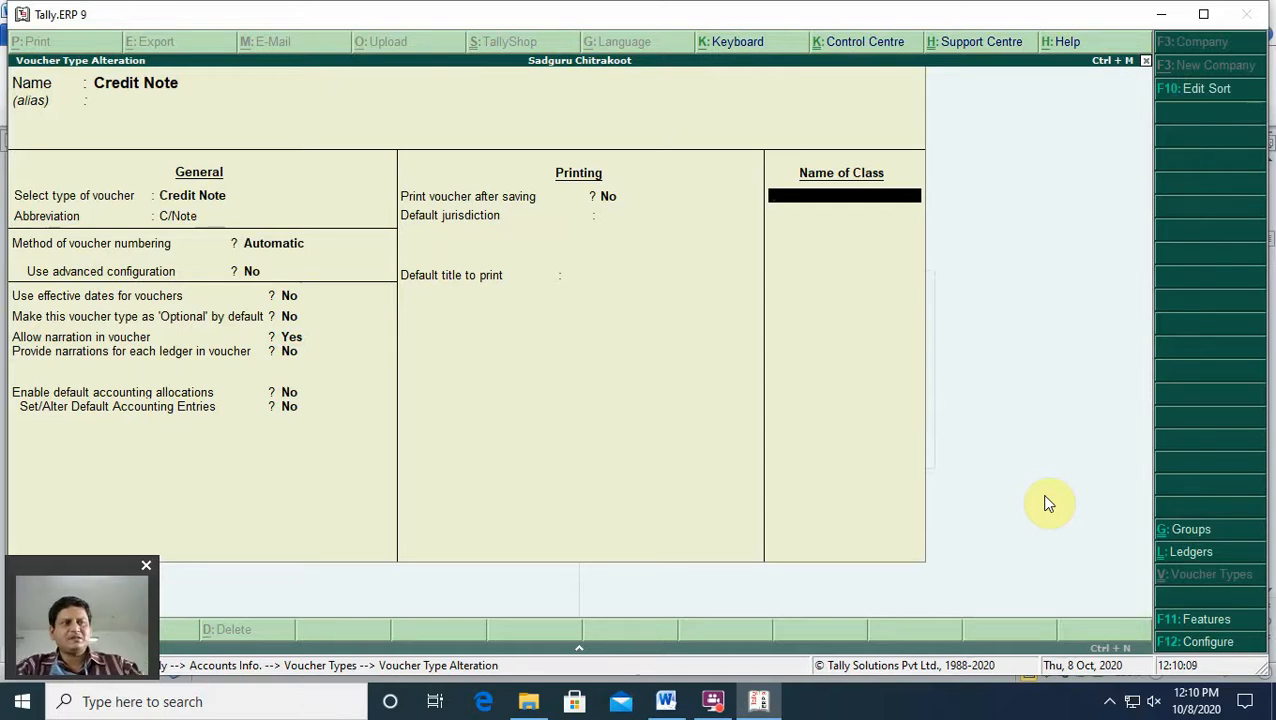
type("Pay")
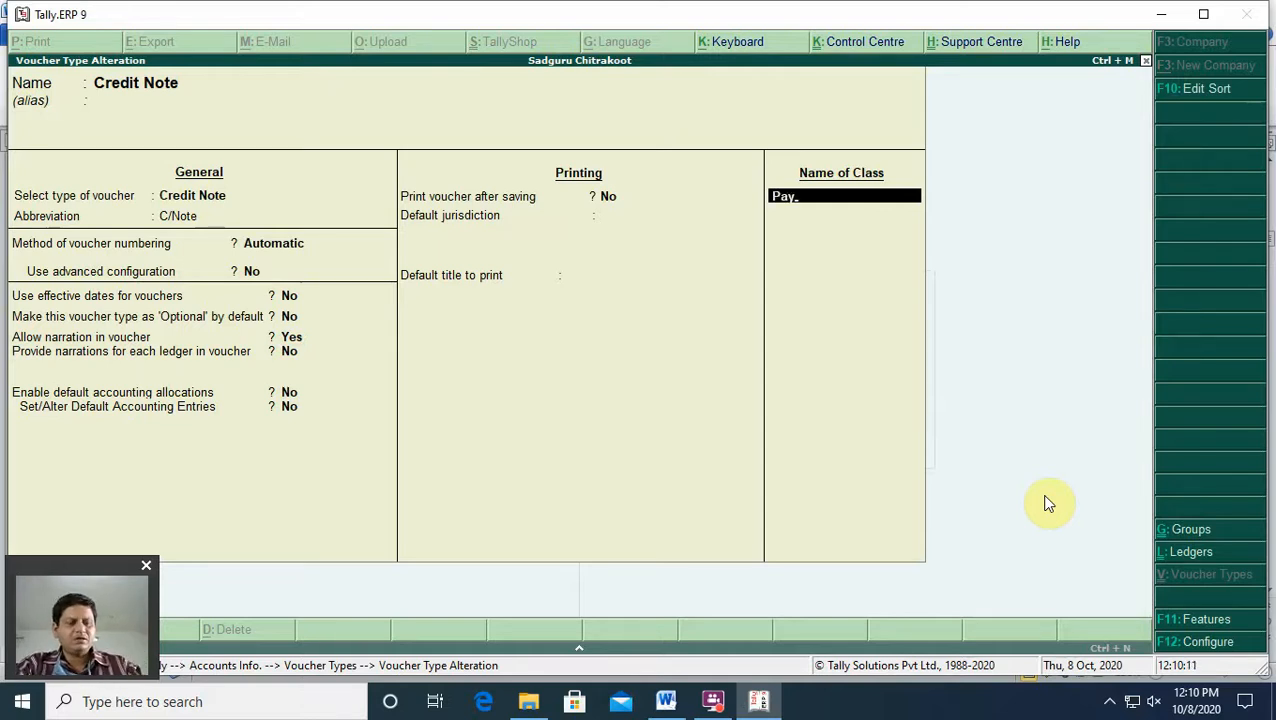
type("able ")
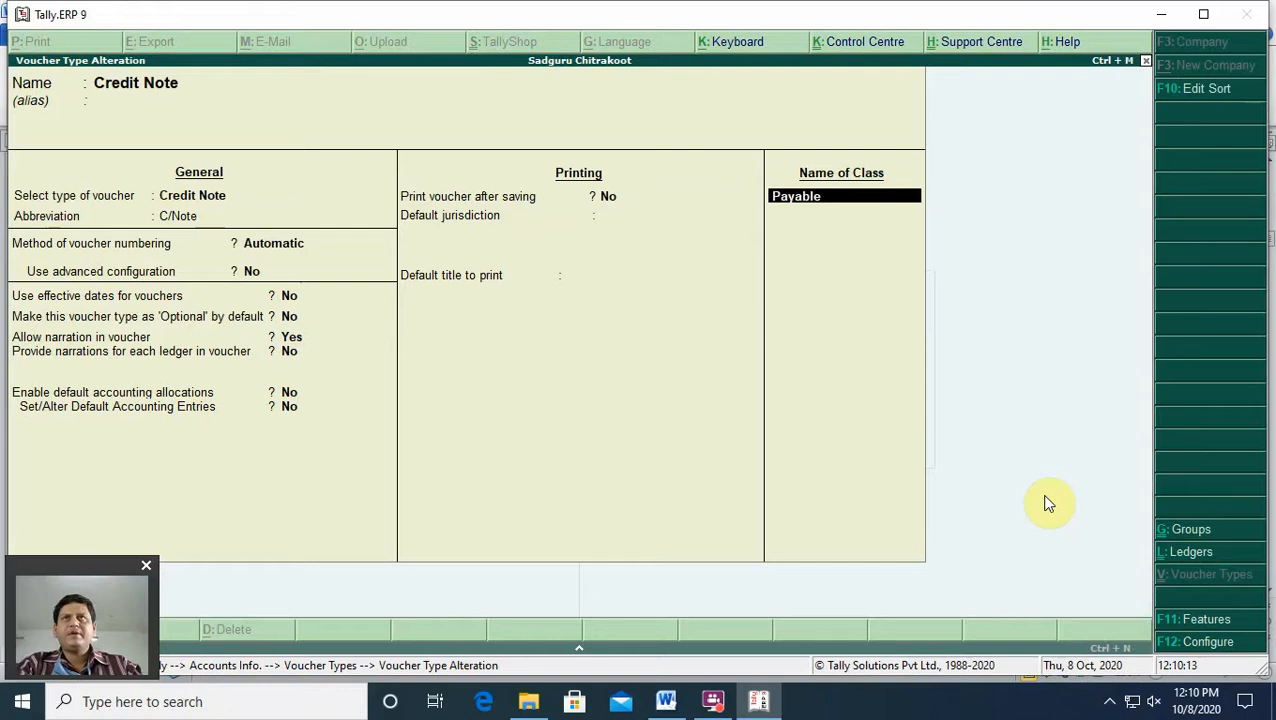
type("I")
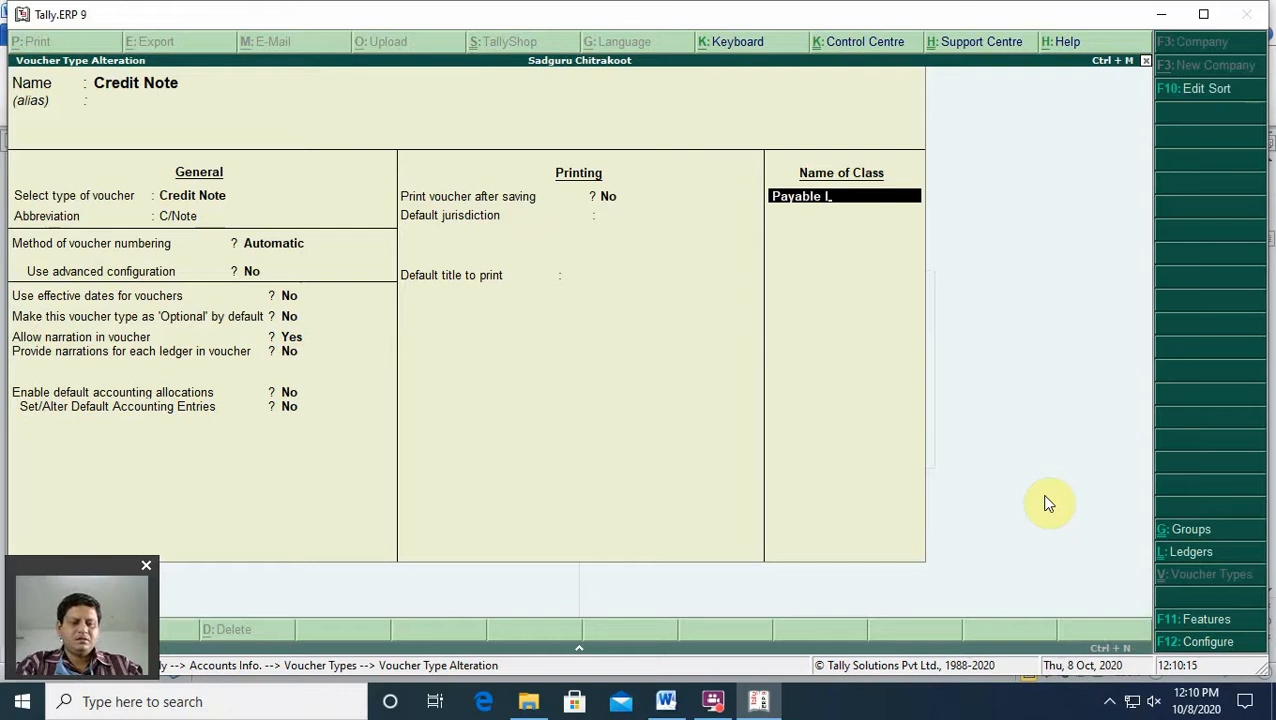
type("nterest")
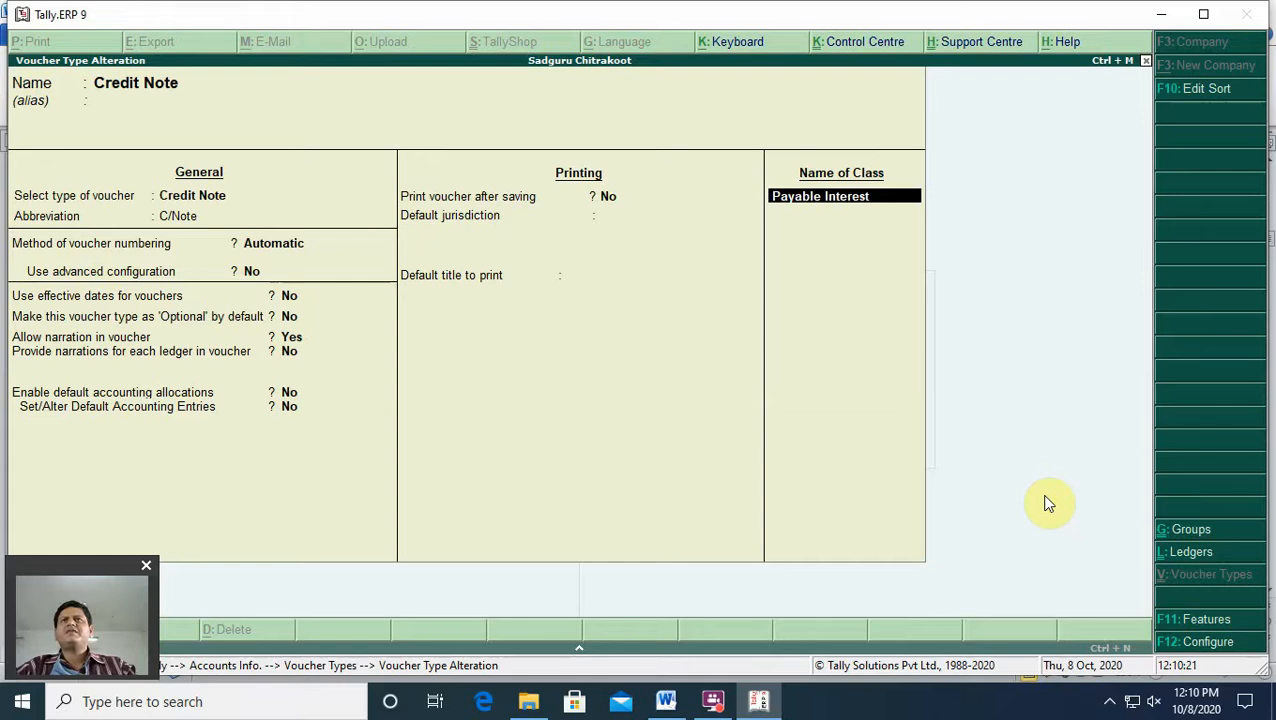
Step: Change the new class's name to Payable Simple Interest
key("BackSpace")
key("BackSpace")
key("BackSpace")
key("BackSpace")
key("BackSpace")
key("BackSpace")
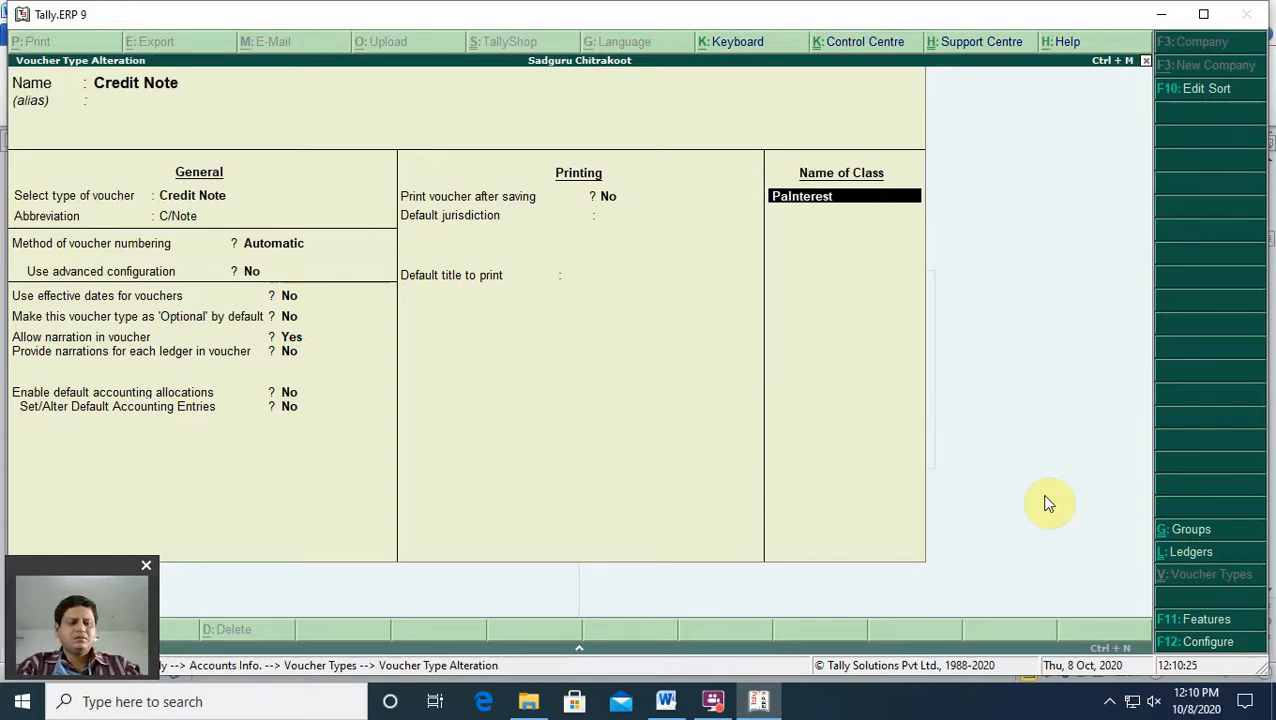
type("yable ")
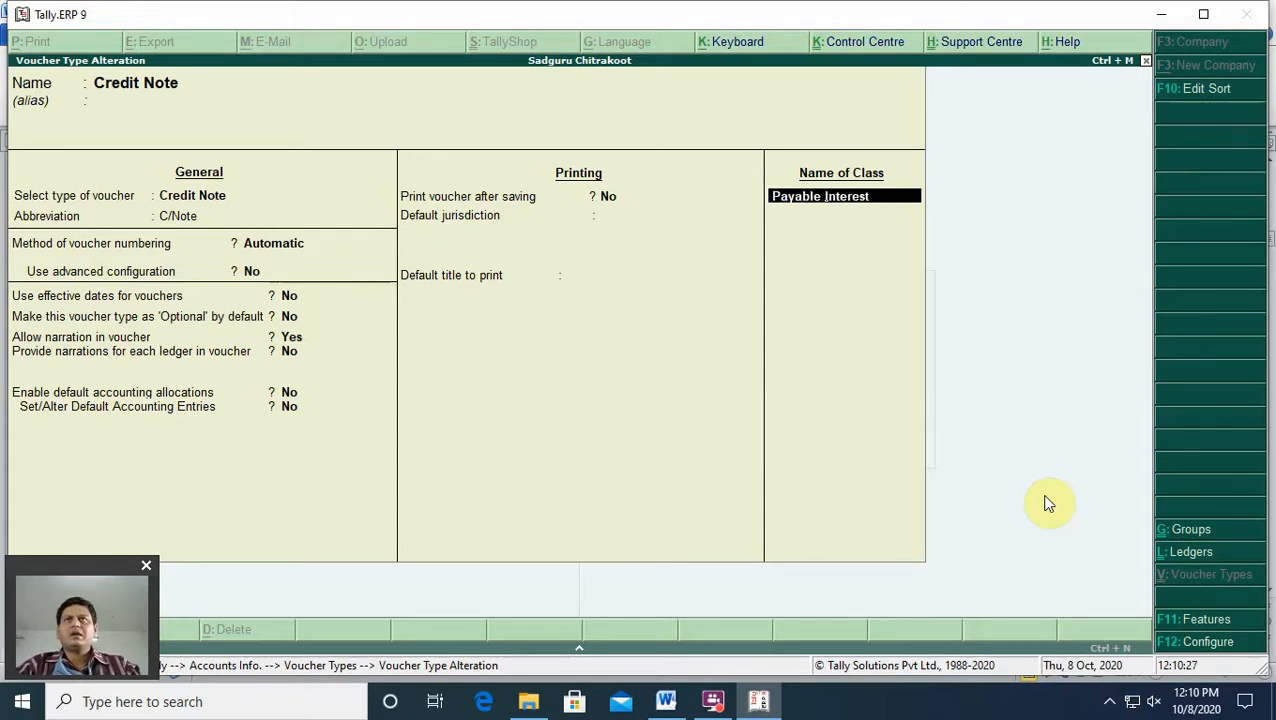
type("Sin")
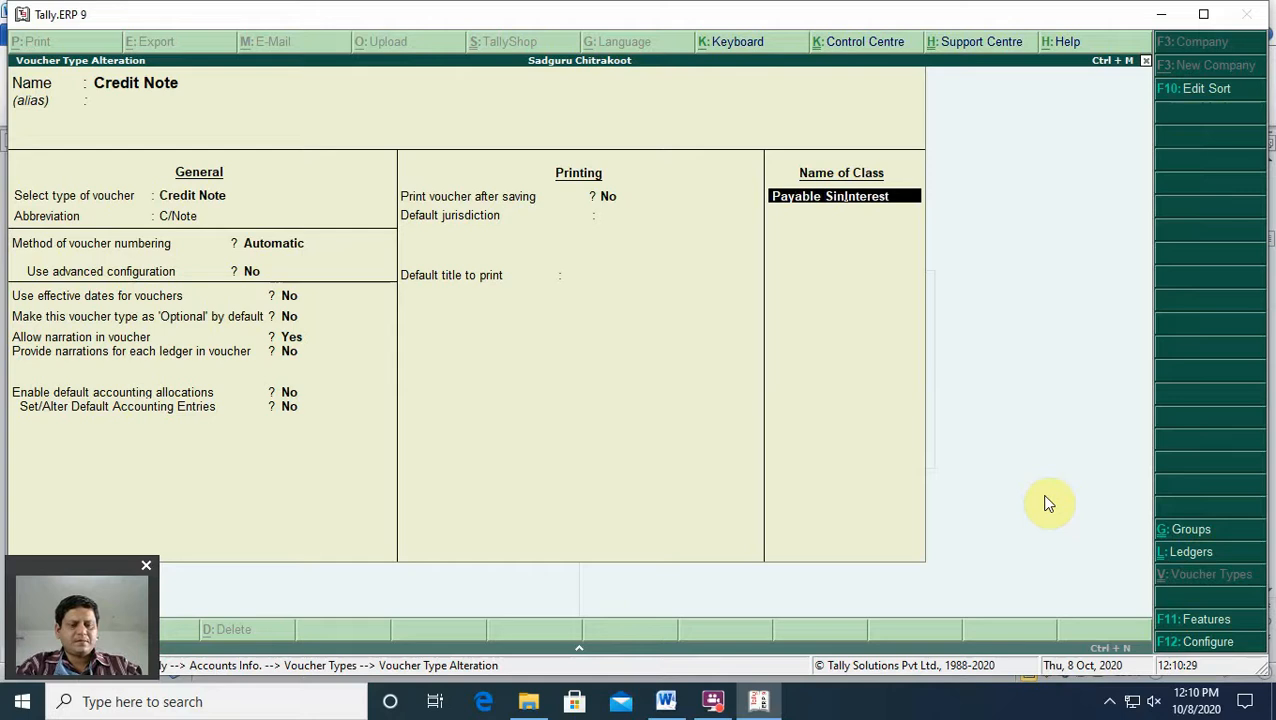
type("mle")
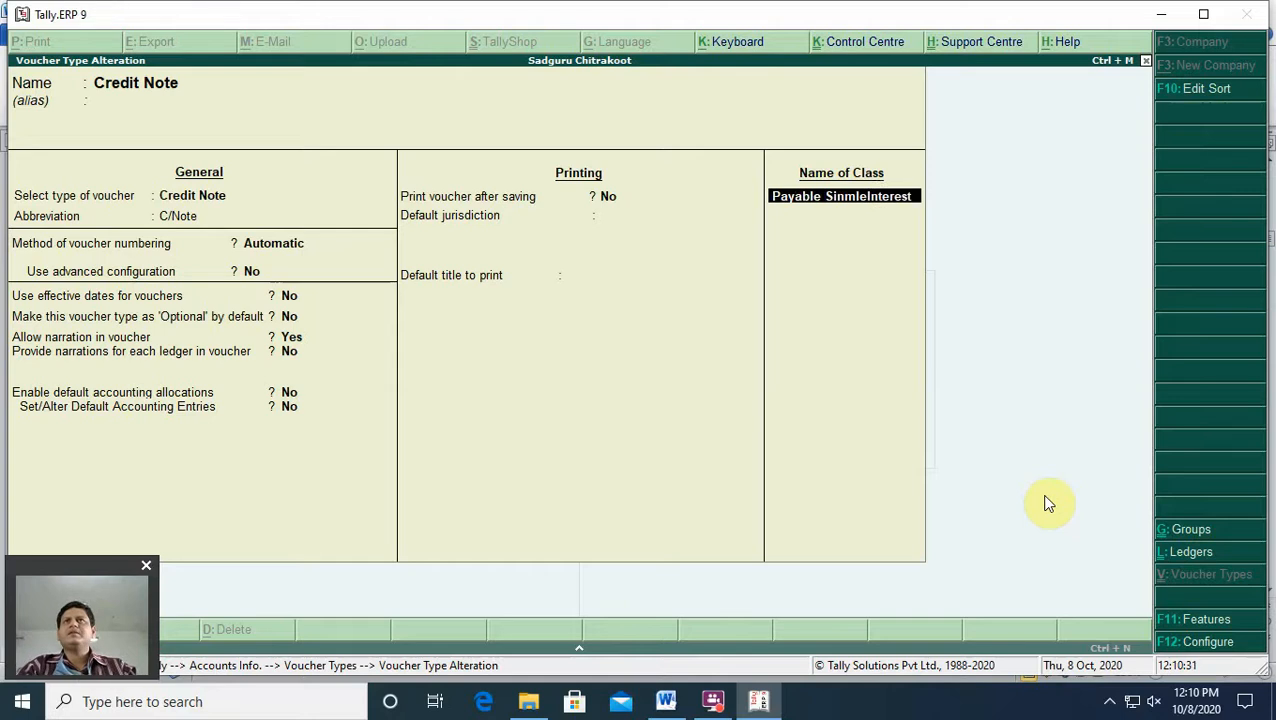
key("BackSpace")
key("BackSpace")
key("BackSpace")
key("BackSpace")
type("mple")
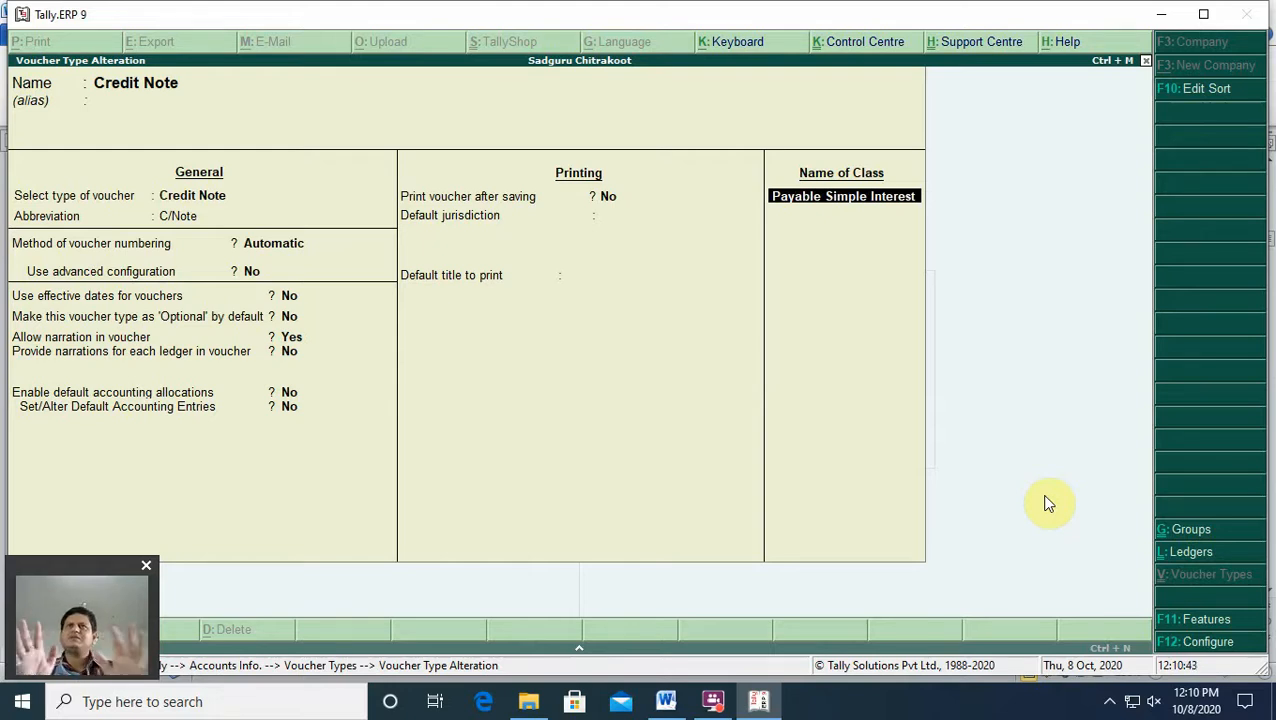
Step: Enable the class for interest accounting with compound interest set to No, save the voucher type, and return to the Gateway of Tally
key("Return")
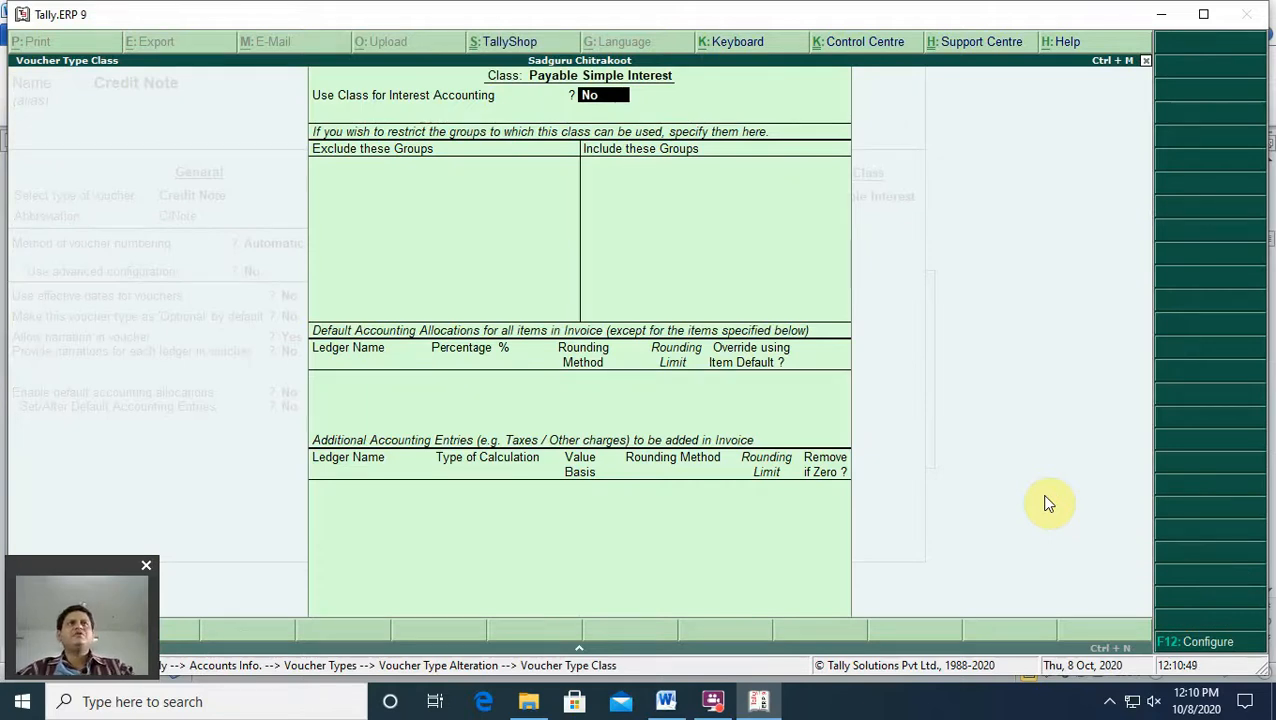
type("y")
key("Return")
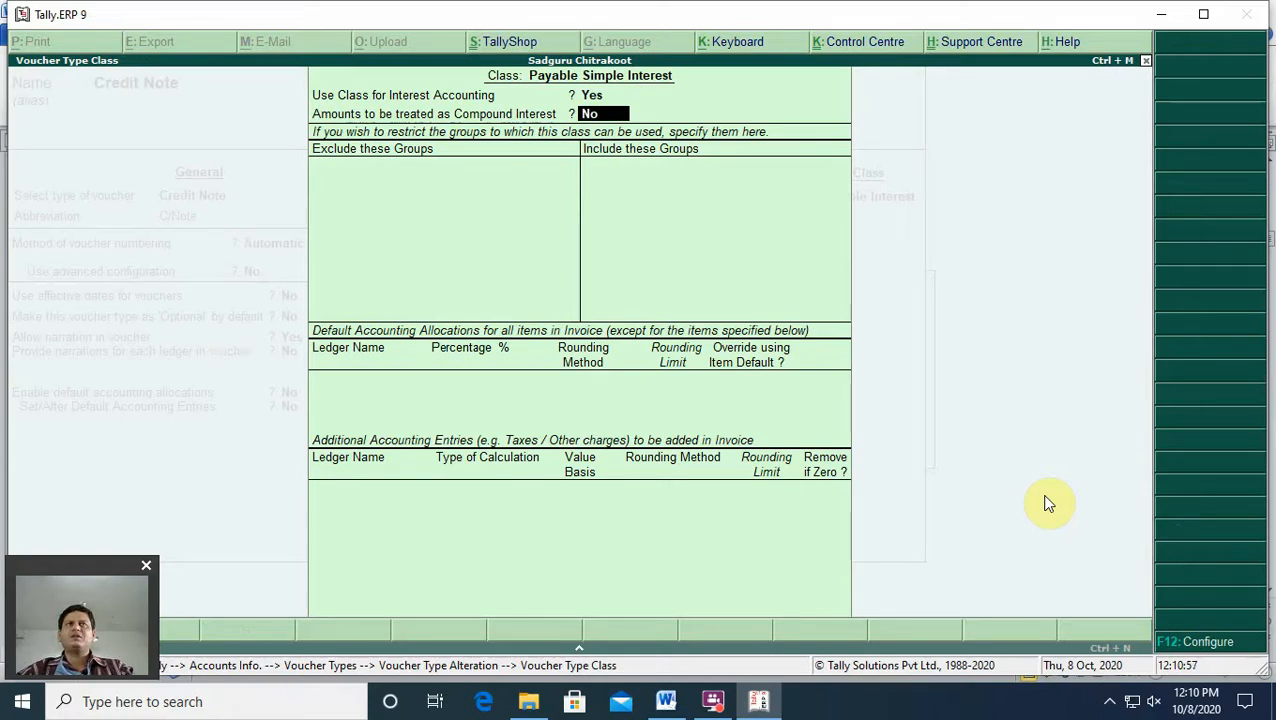
key("Return")
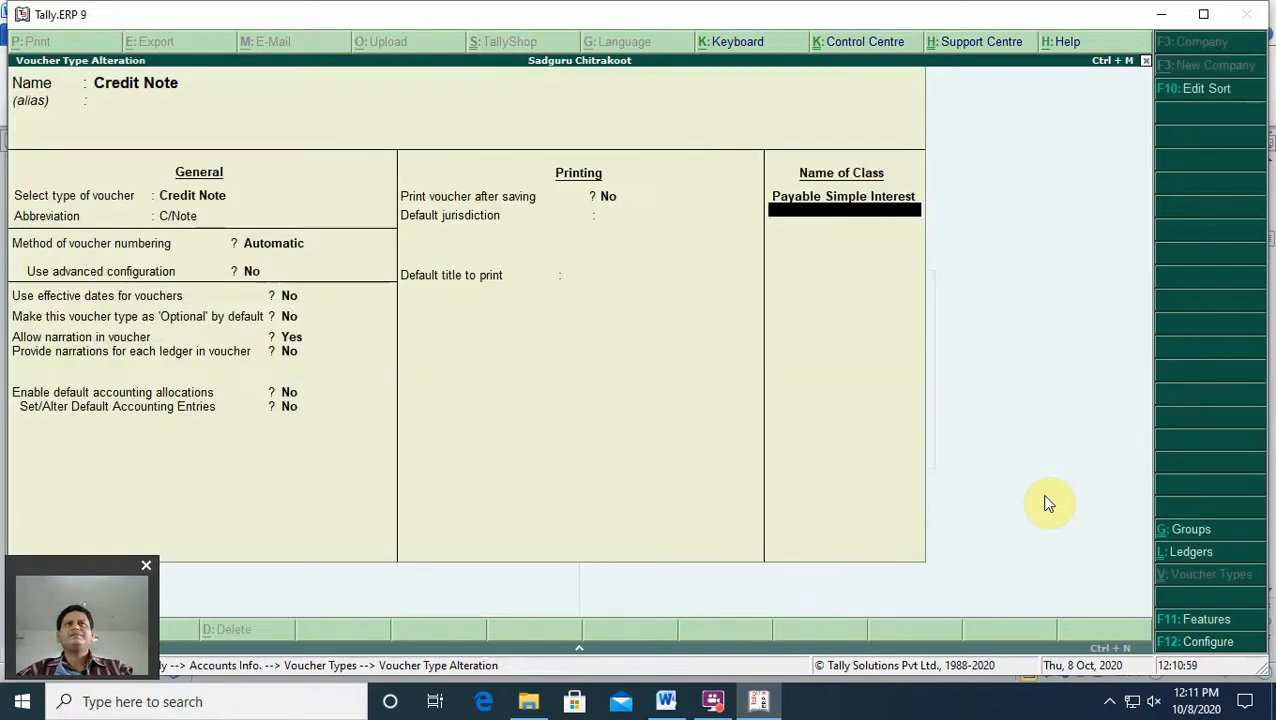
key("Return")
key("Return")
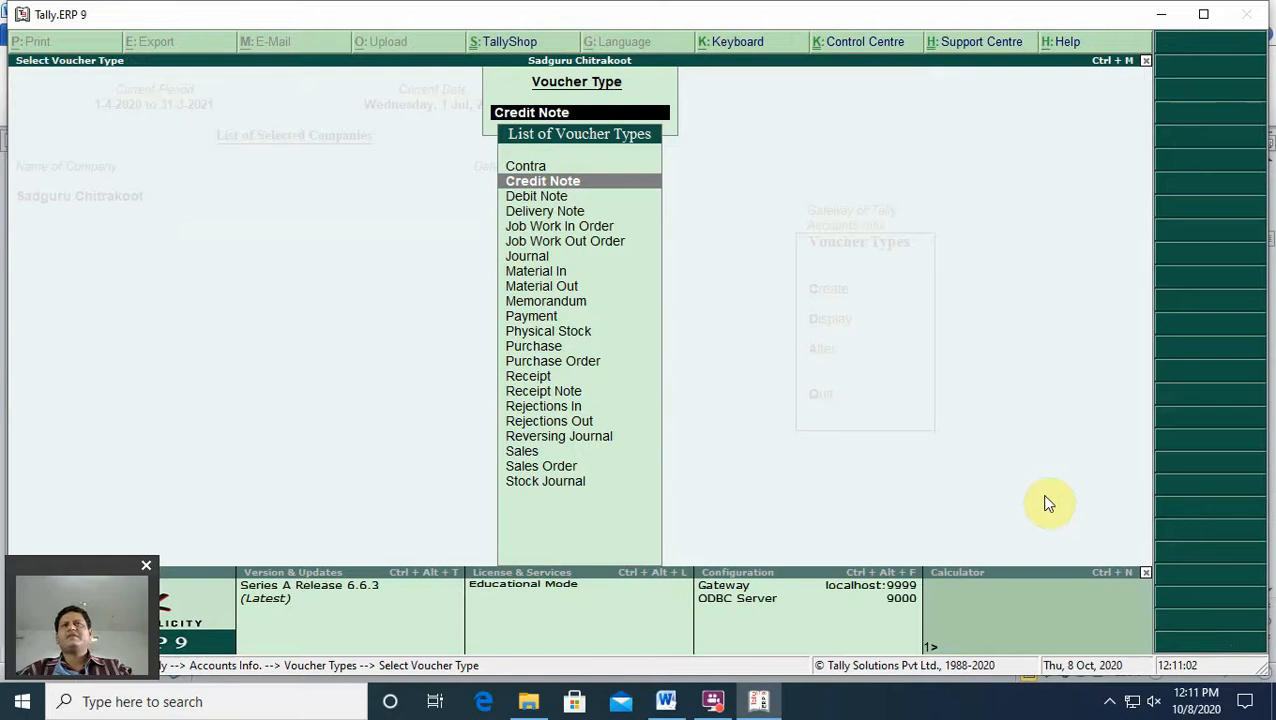
key("Escape")
key("Escape")
key("Escape")
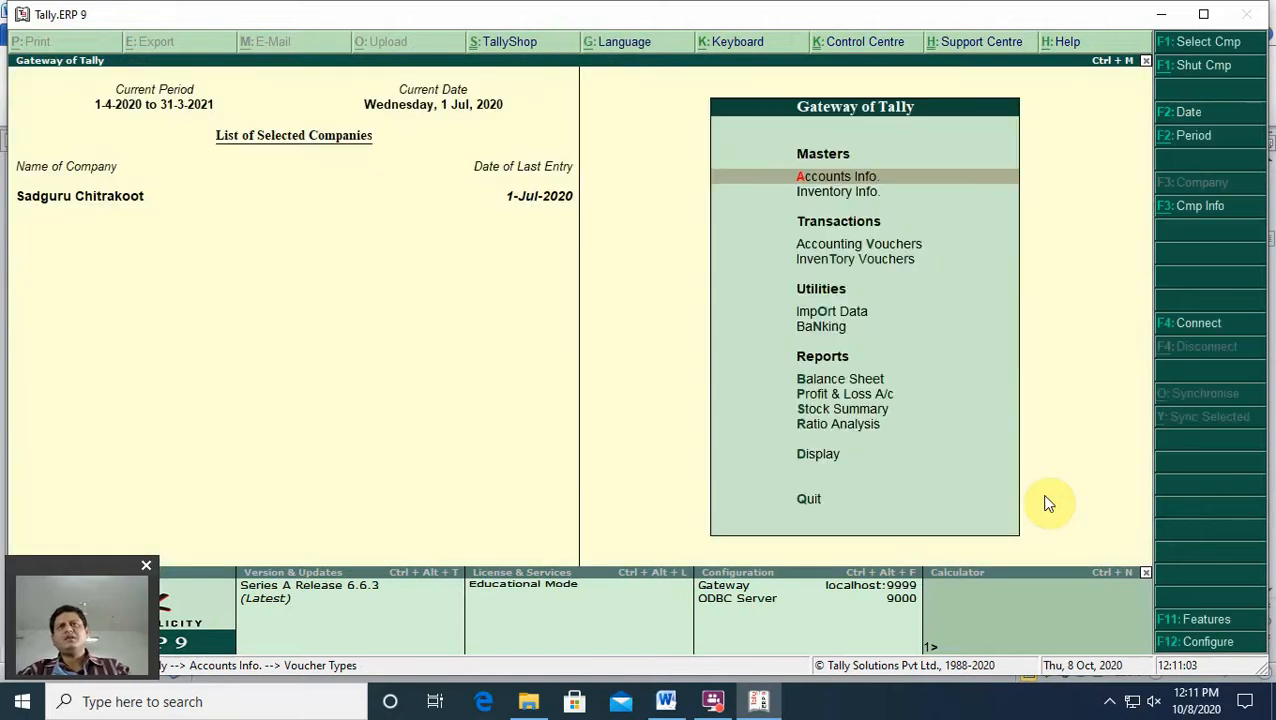
Step: Highlight Debit note under Received Interest in the Word lesson outline and return to Tally.ERP 9
key("Escape")
left_click(666, 701)
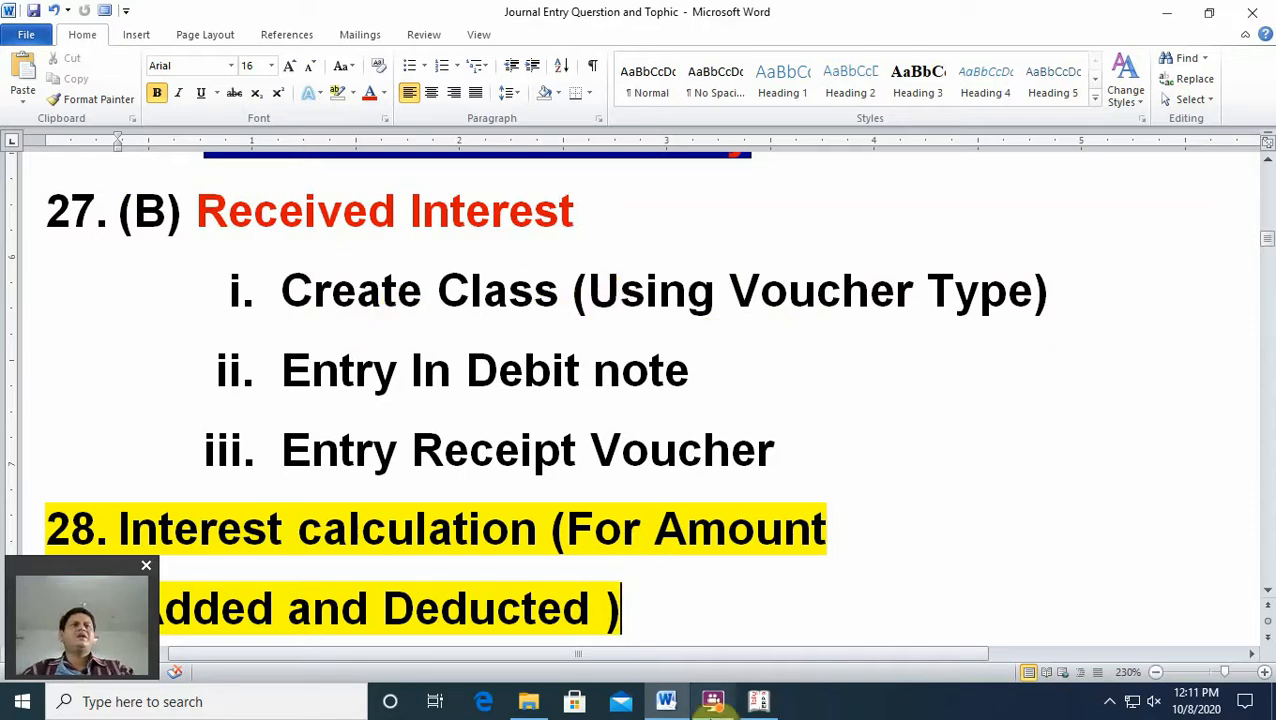
left_click_drag(464, 372, 715, 378)
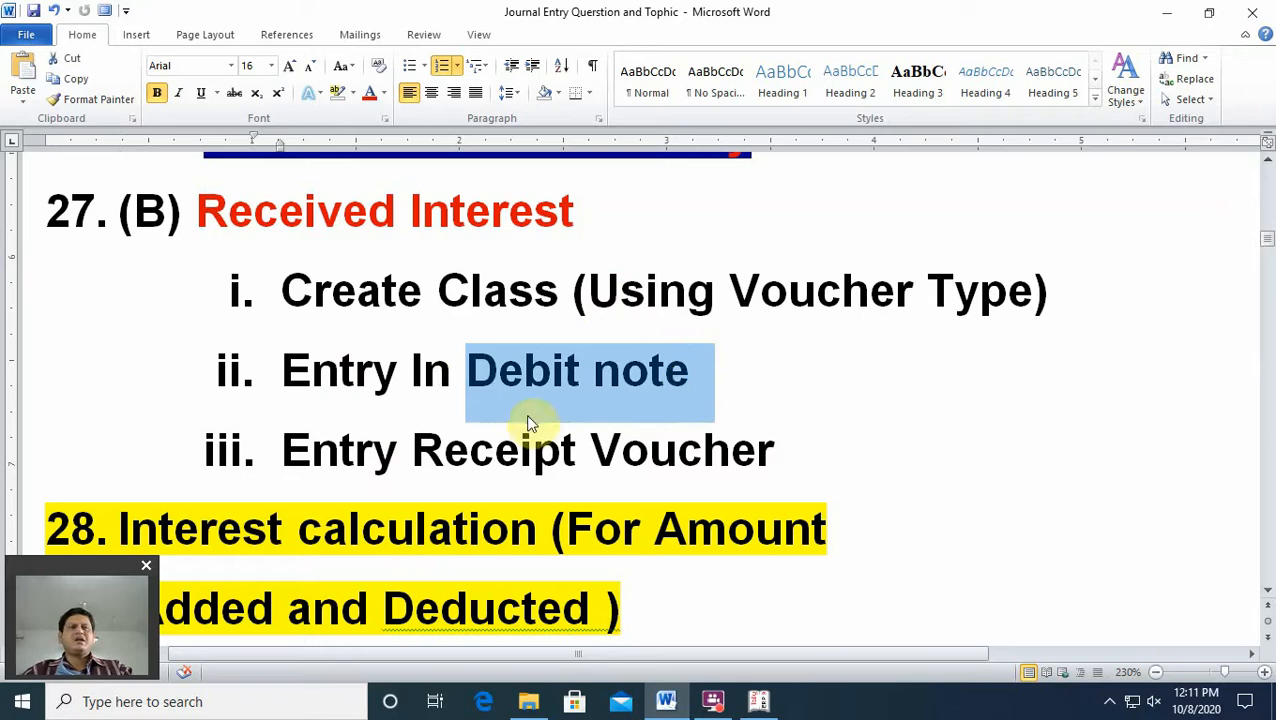
left_click(759, 702)
key("Down")
key("Down")
key("Down")
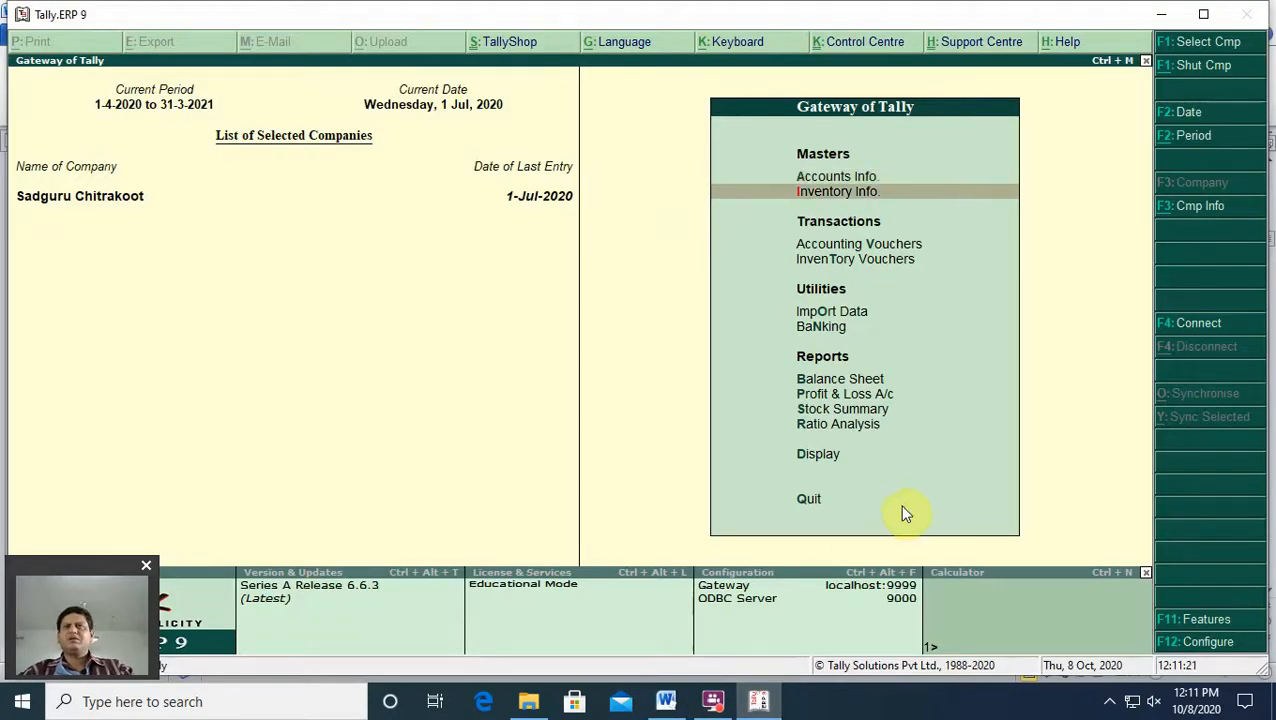
key("Up")
key("Return")
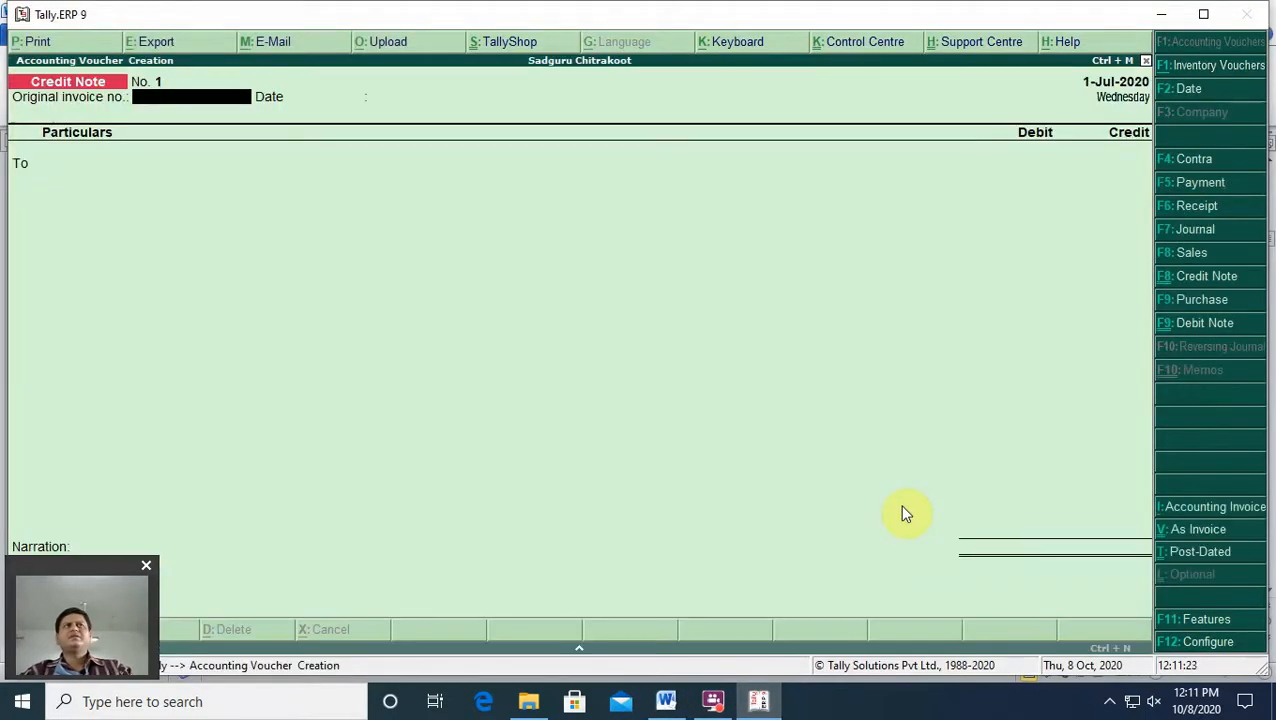
type("5")
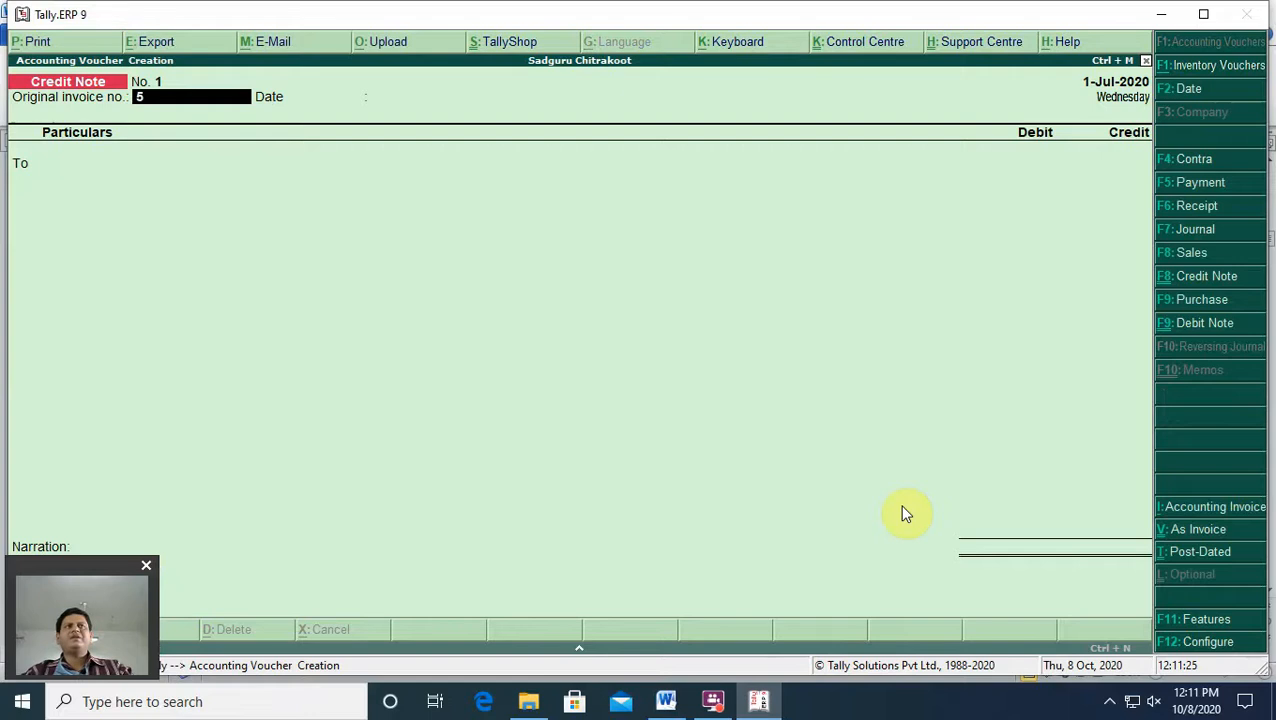
left_click(1213, 328)
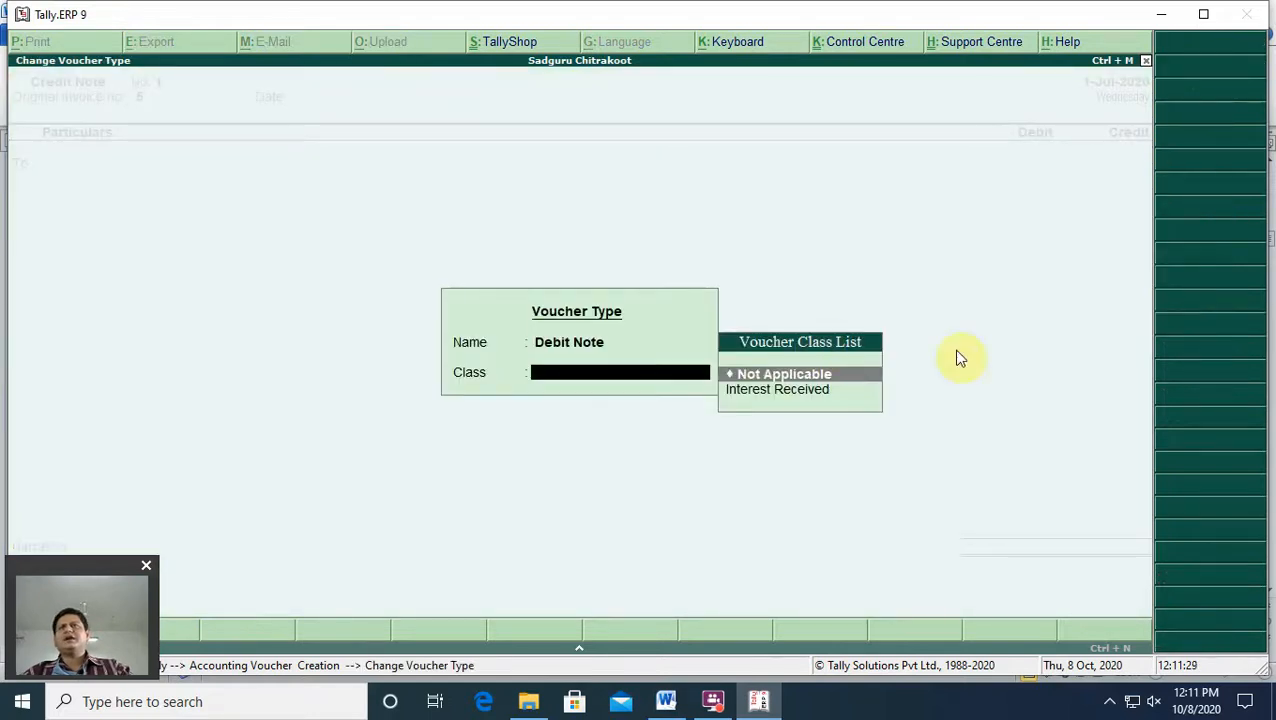
key("Escape")
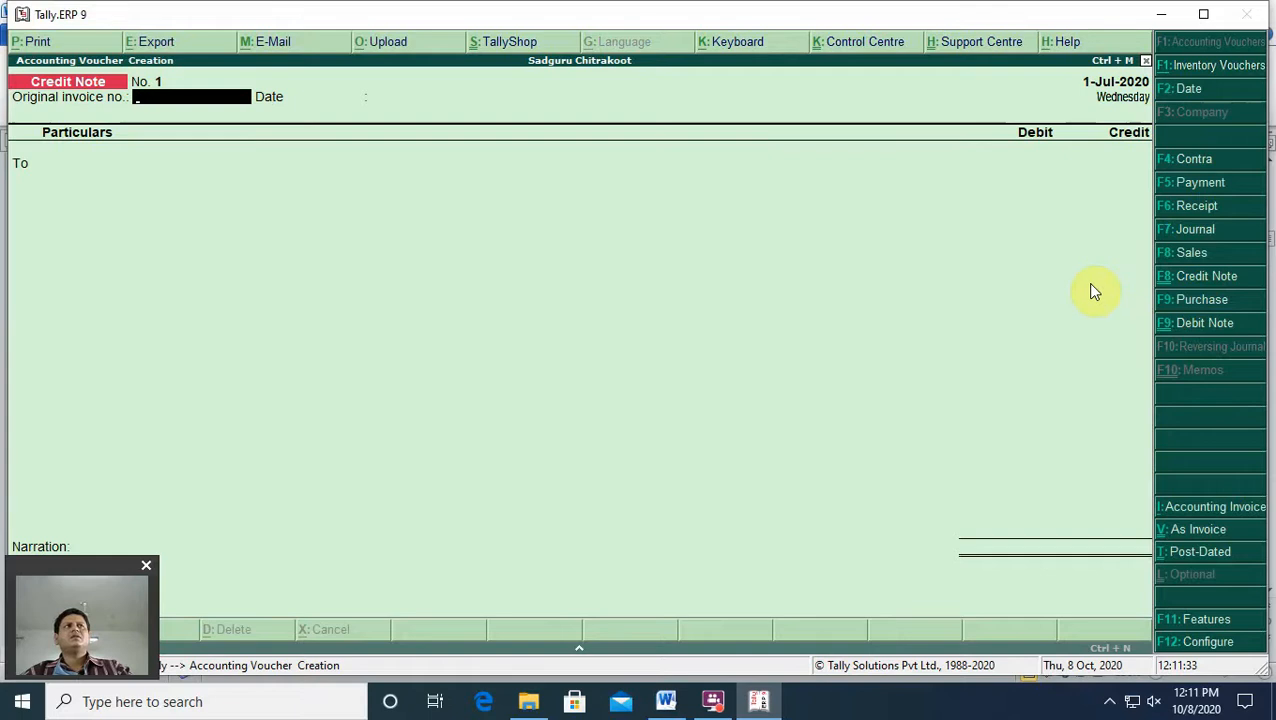
key("Escape")
key("y")
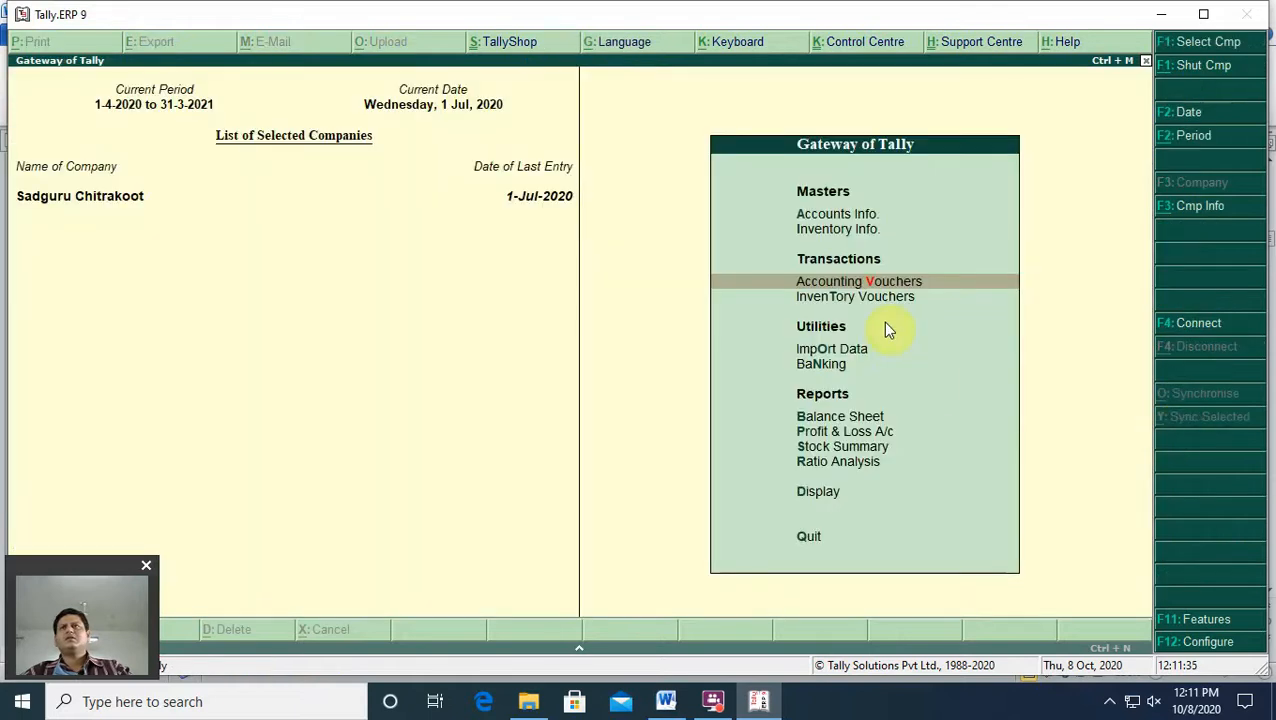
Step: Open a new Credit Note voucher using the Payable Simple Interest voucher class
key("Return")
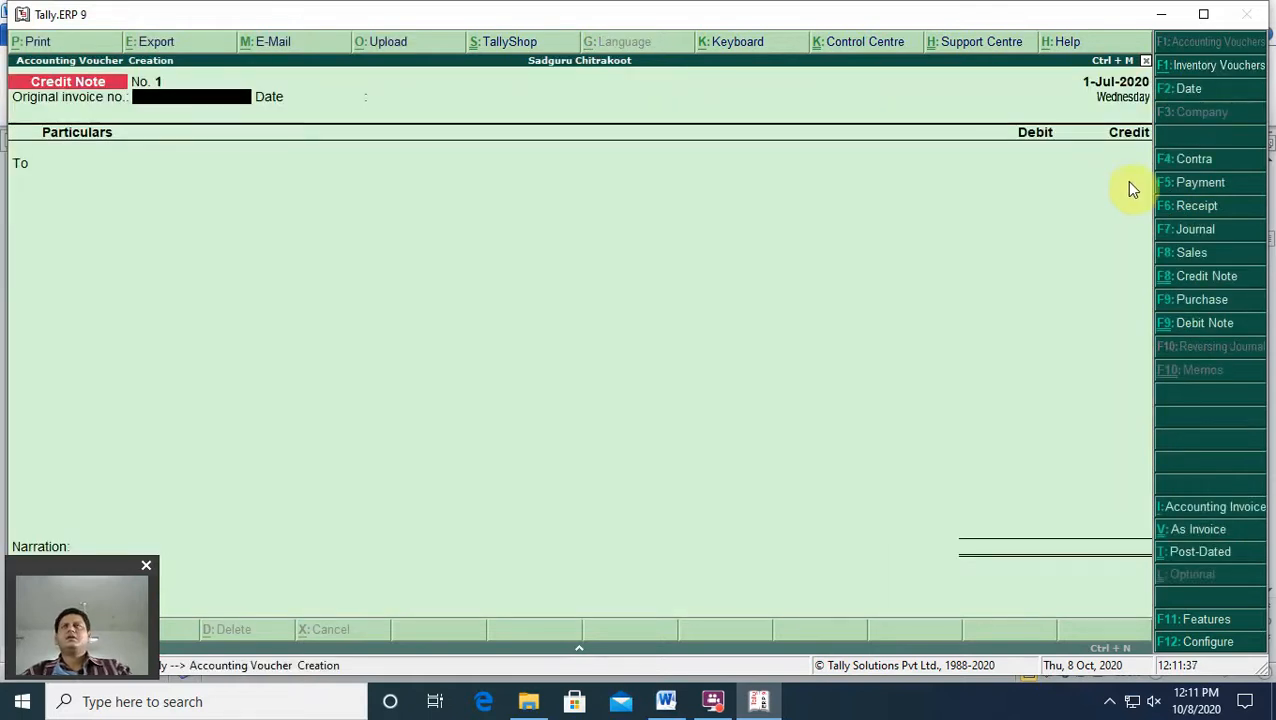
left_click(1205, 250)
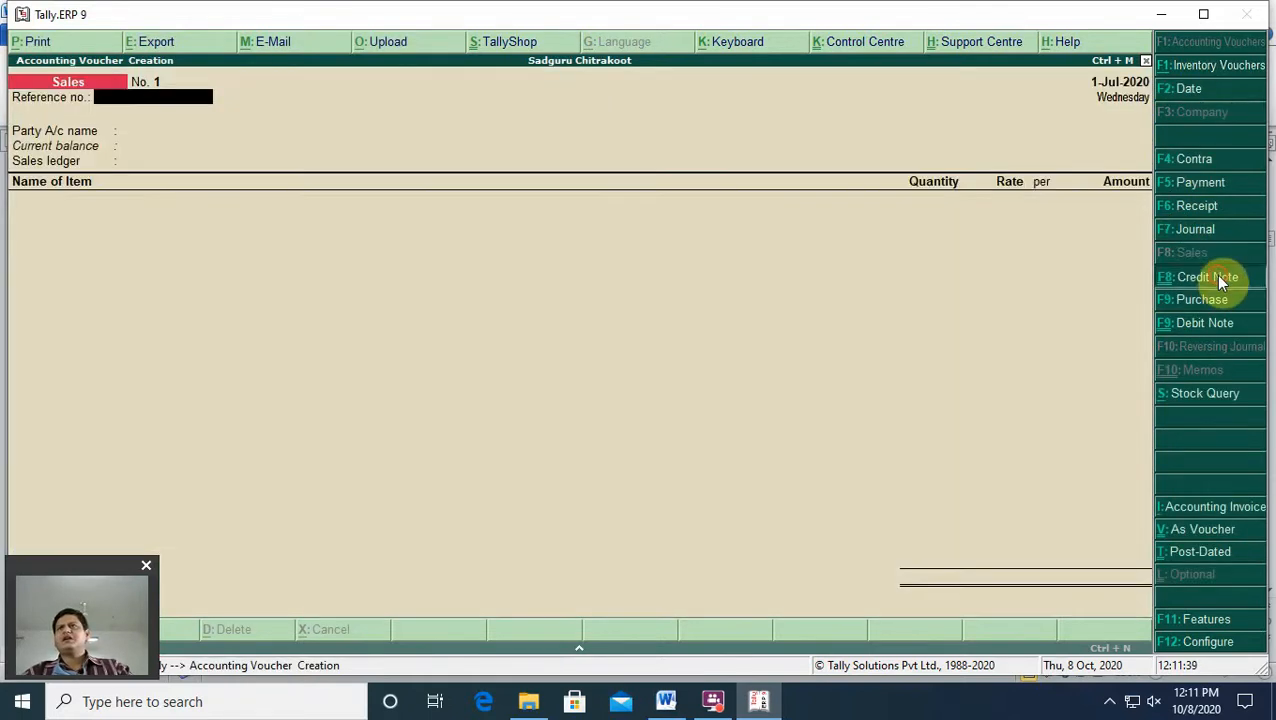
left_click(1219, 280)
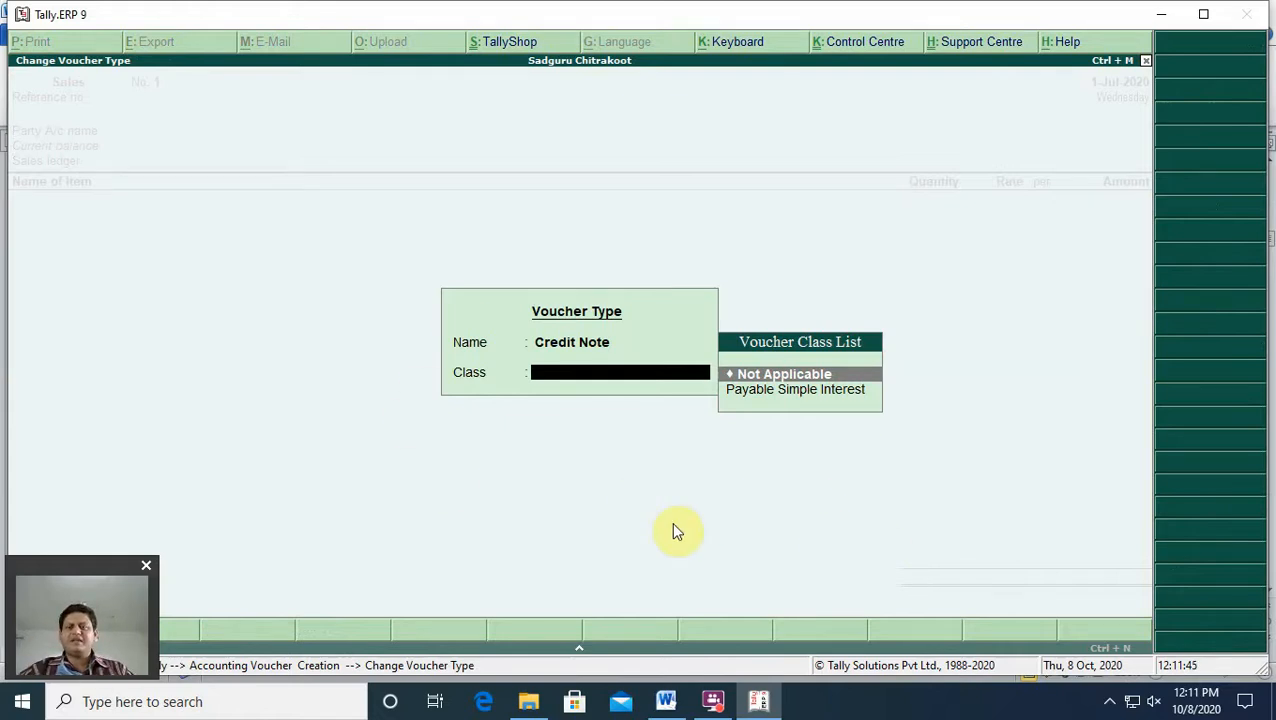
key("Down")
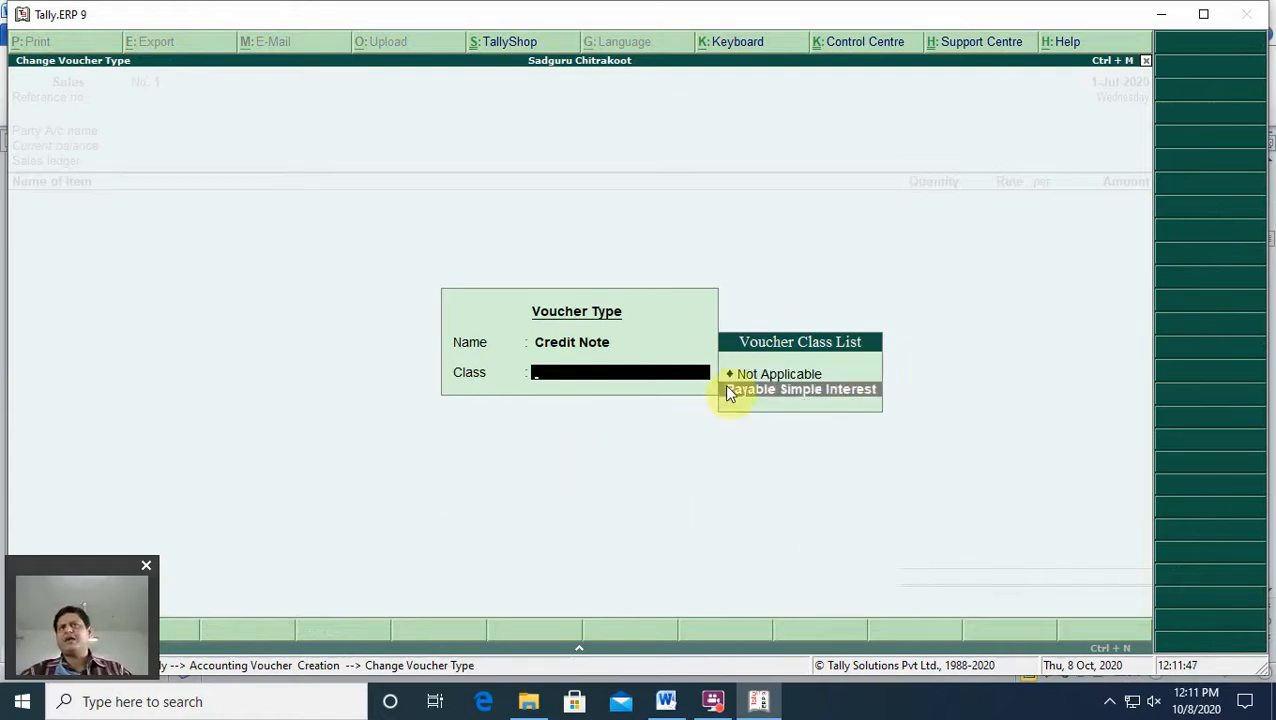
key("Return")
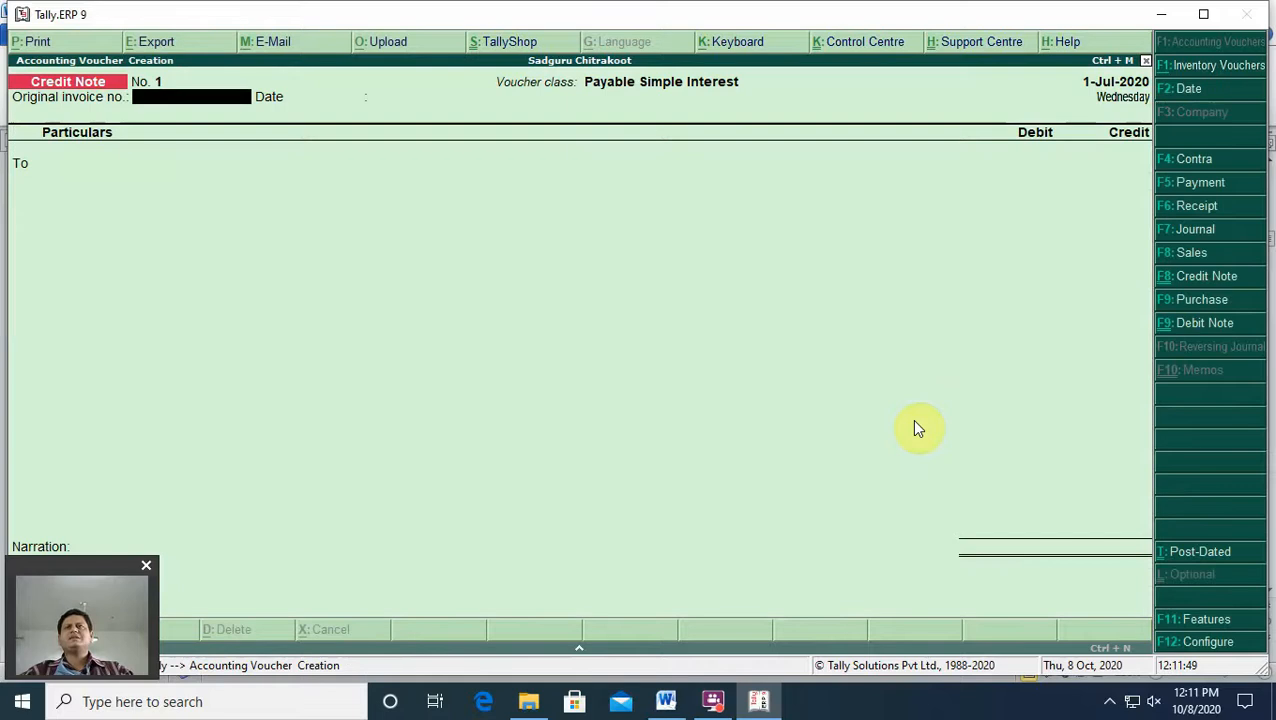
Step: Enter original invoice number 6 with the date 1-Jul-2020 and select the creditor's ledger for the credit line
type("6")
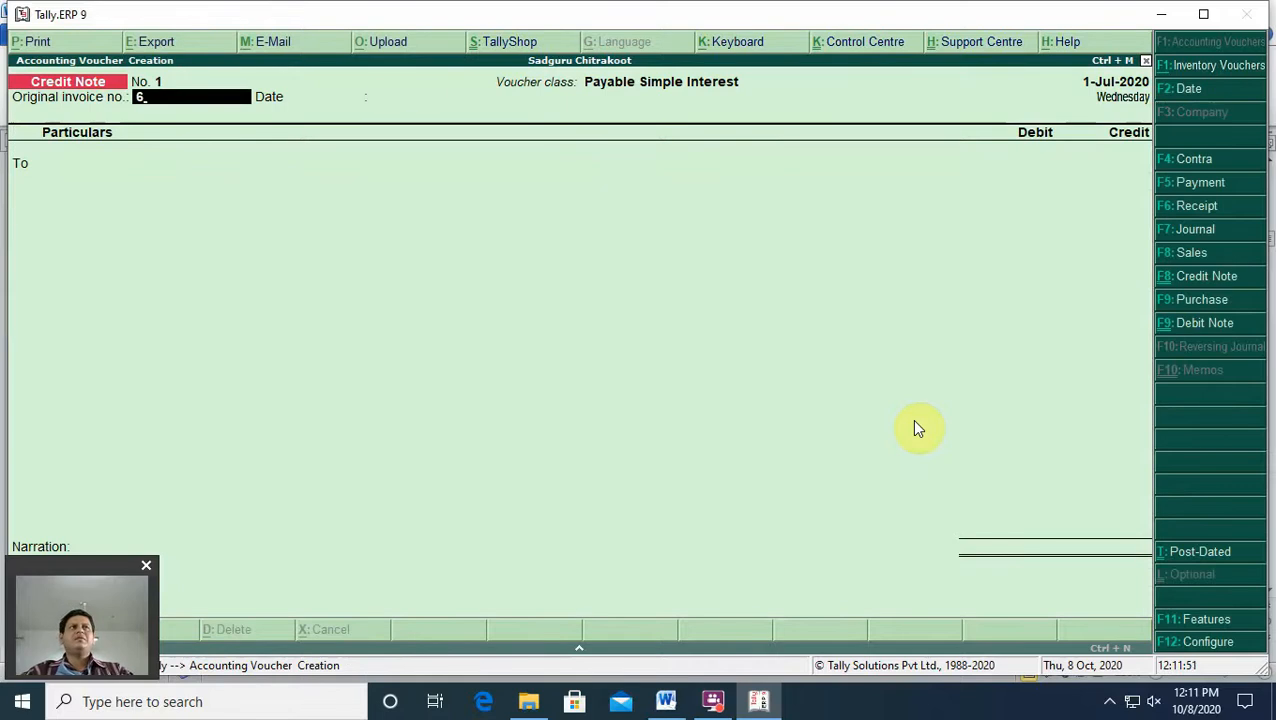
key("Return")
key("Return")
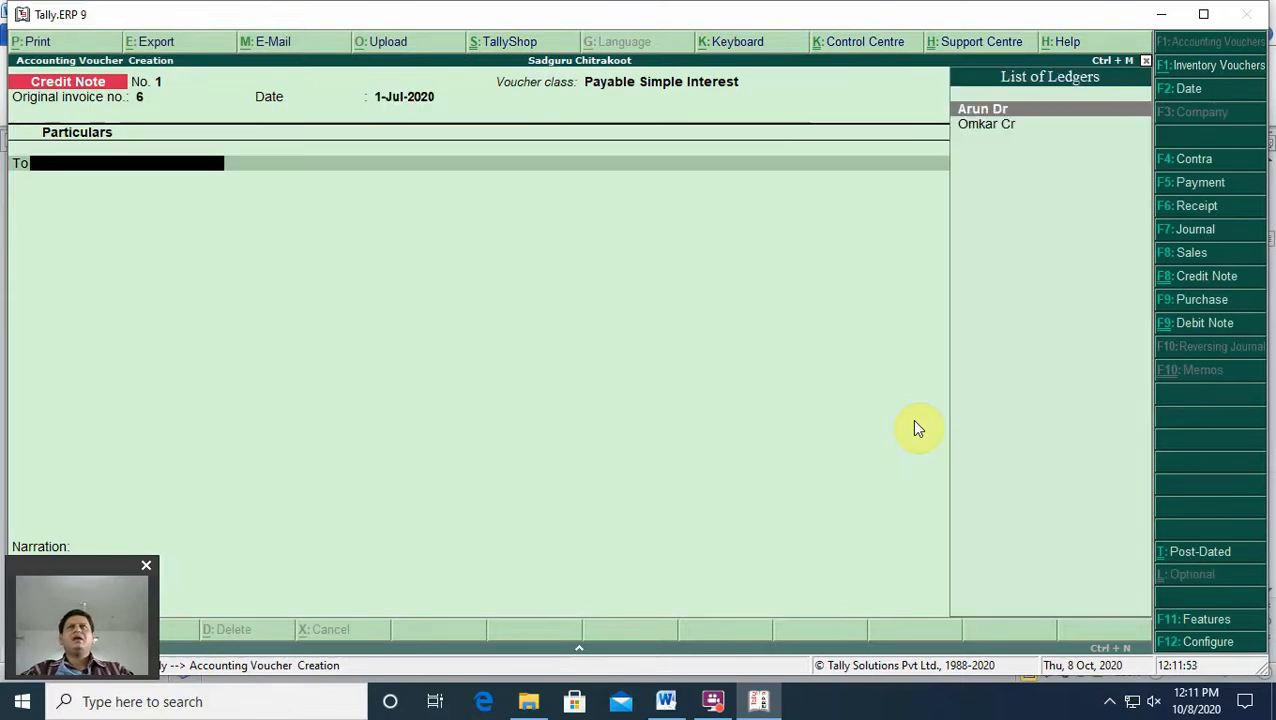
key("Down")
key("Return")
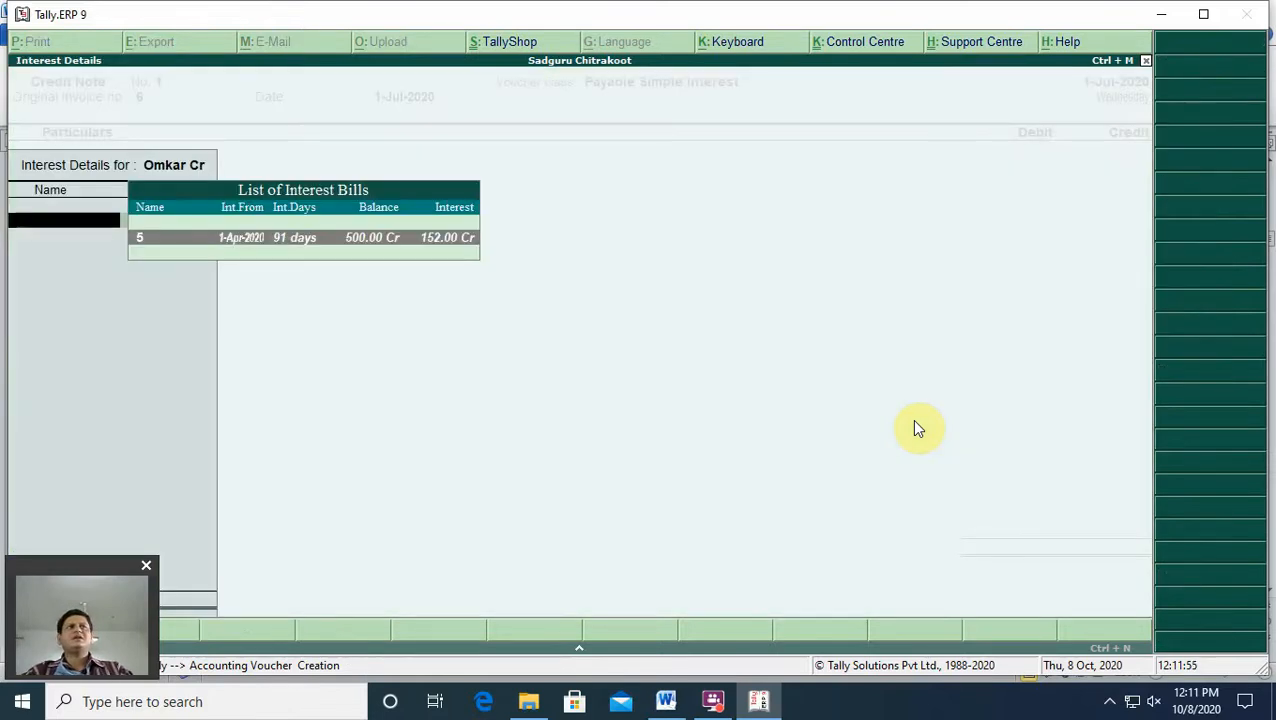
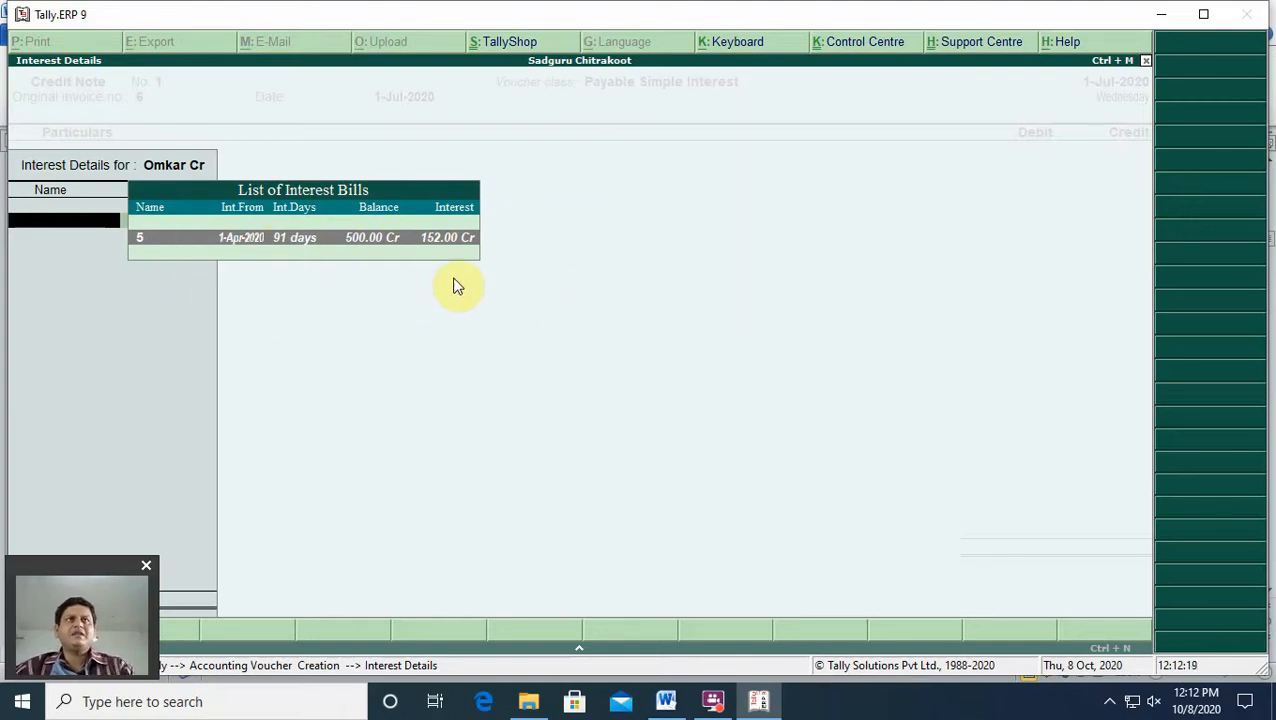
Step: Allocate the interest to bill 5 and accept the buyer's details with the state Madhya Pradesh
key("Return")
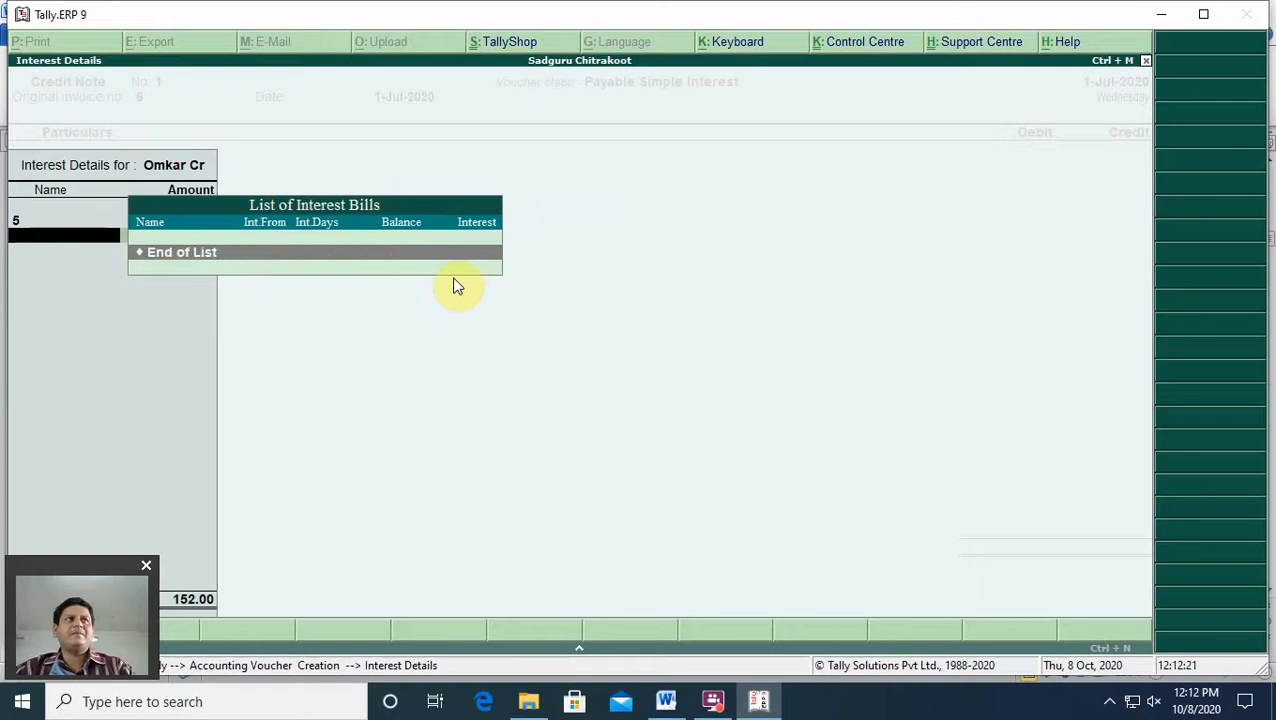
key("Return")
key("Return")
key("Return")
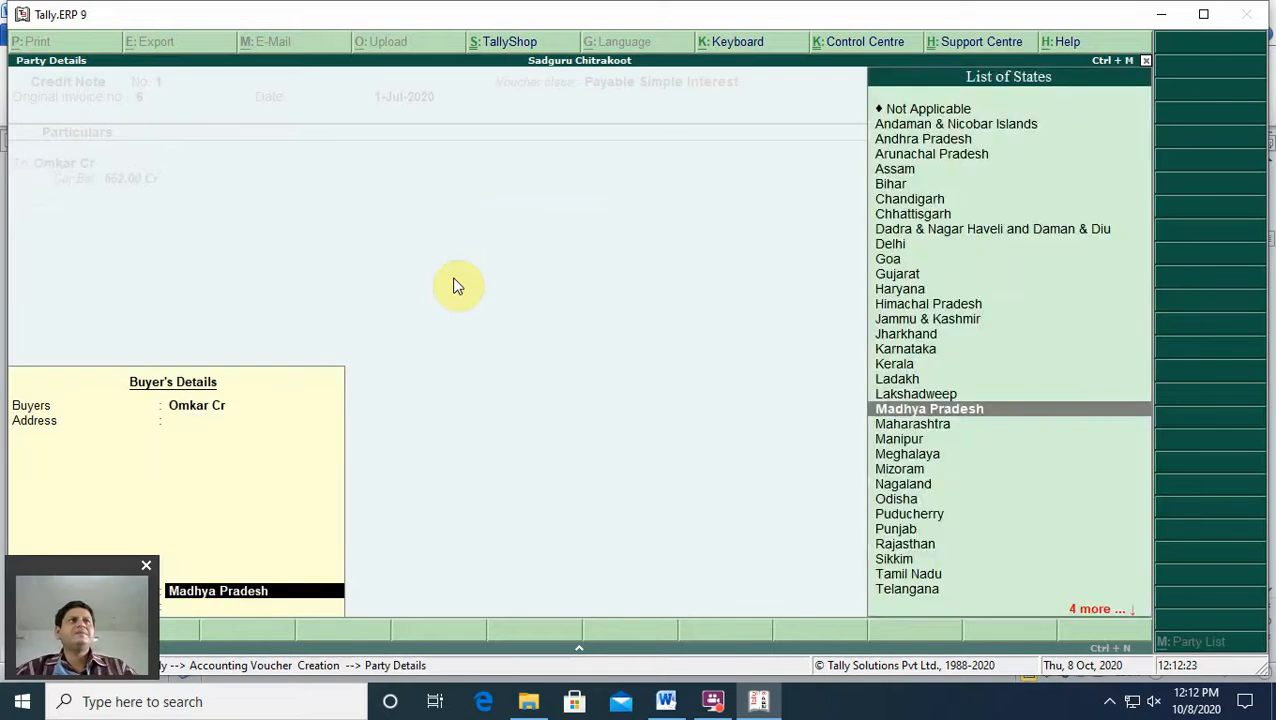
key("Return")
key("Return")
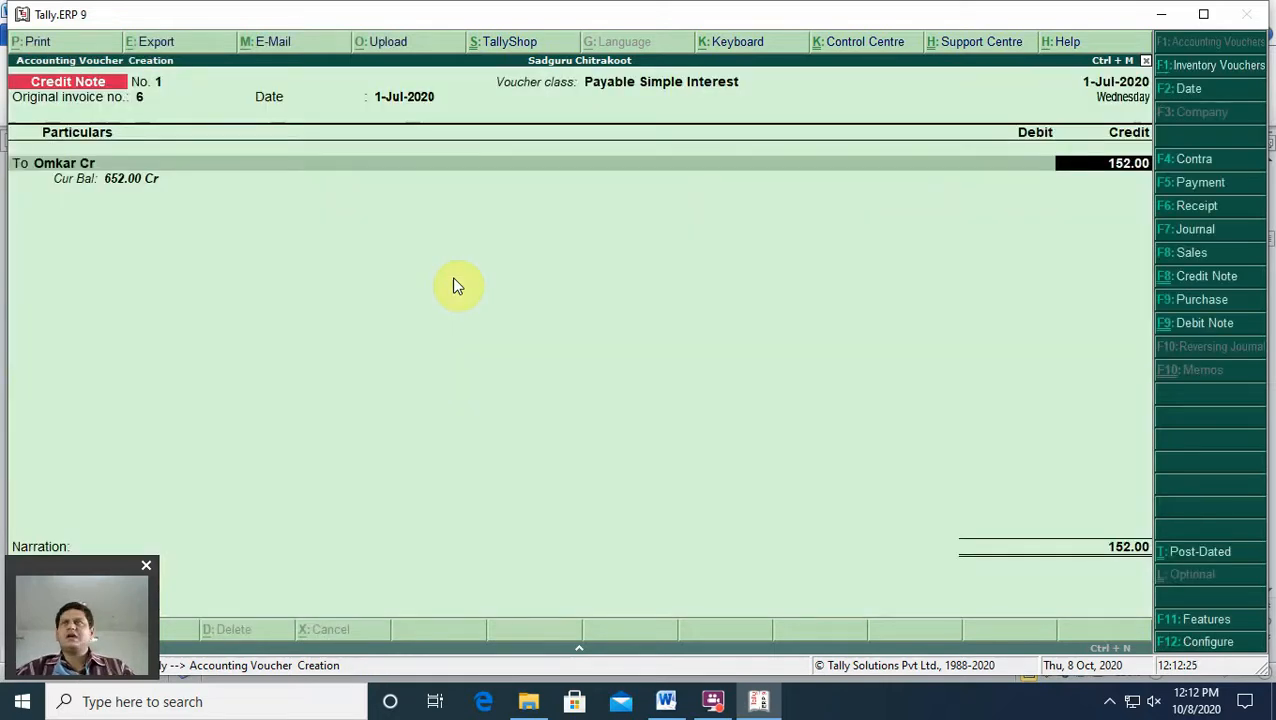
Step: Accept the 152.00 credit amount and record it as New Ref 1 in the bill-wise details
key("Return")
key("Return")
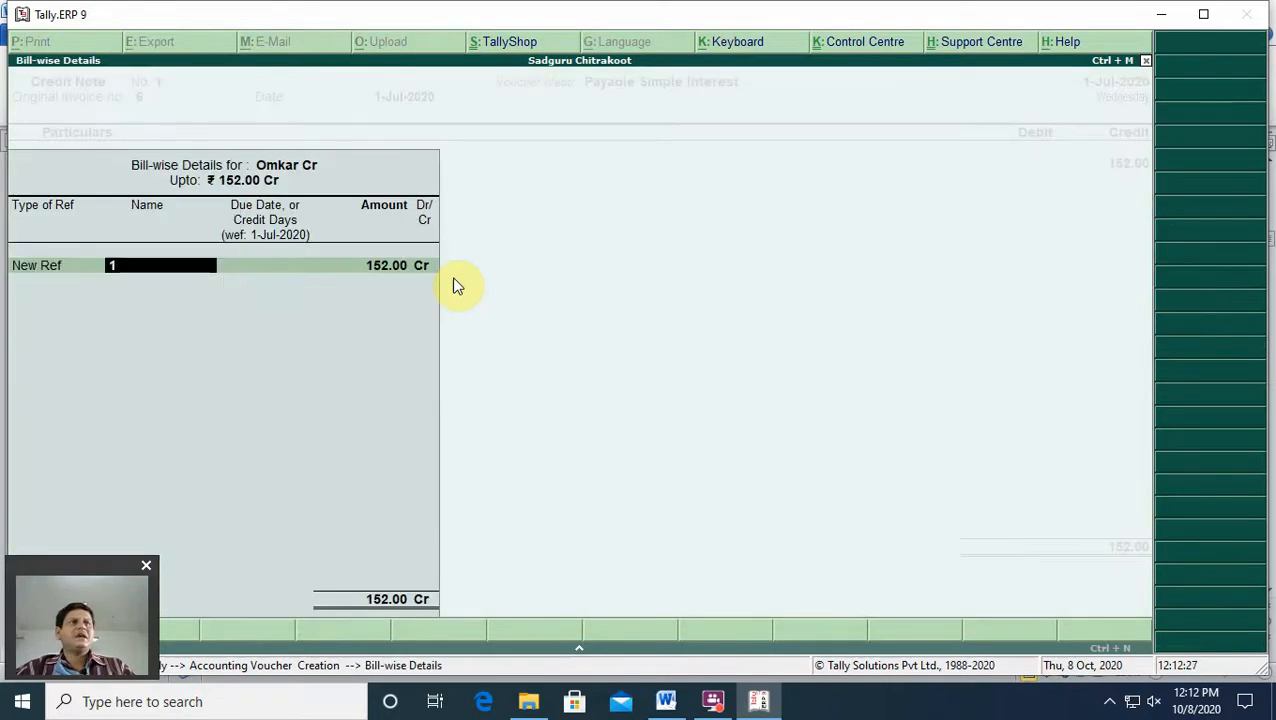
key("Return")
key("Return")
key("Return")
key("Return")
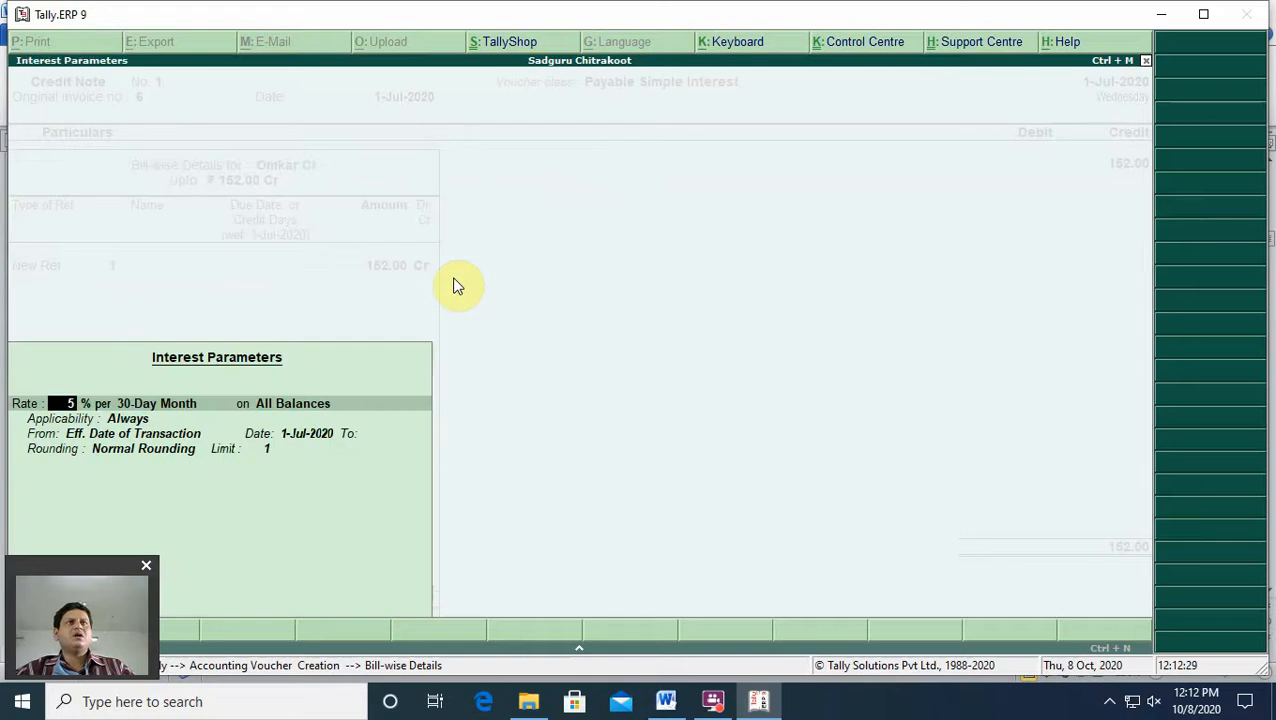
Step: Accept interest parameters of 5% per 30-Day Month on all balances from the effective transaction date, and complete the bill-wise details
key("Return")
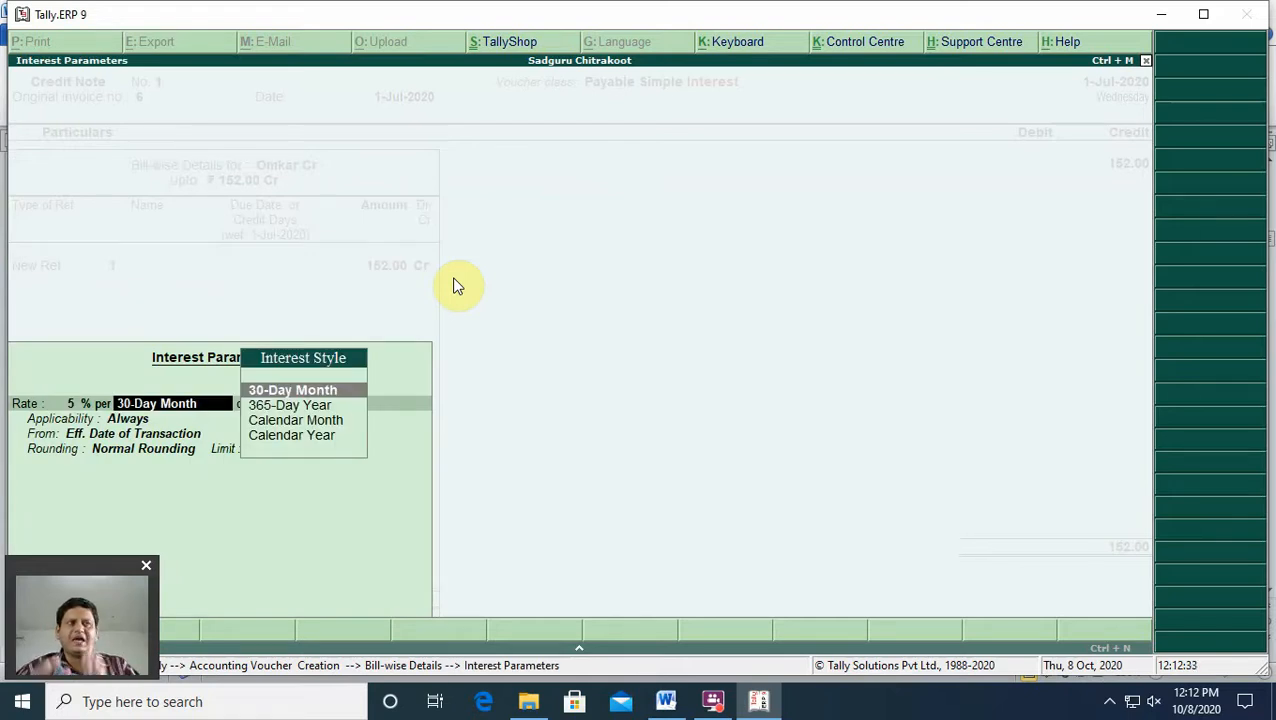
key("Return")
key("Return")
key("Return")
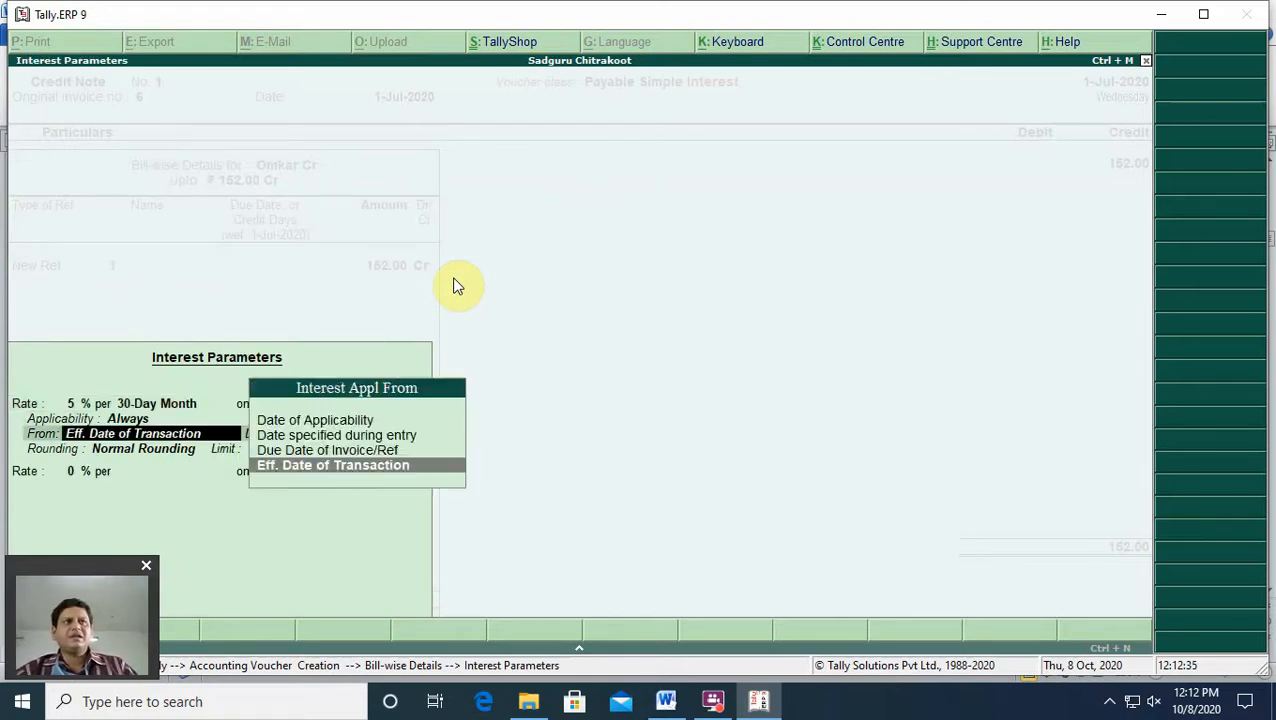
key("Return")
key("Return")
key("Return")
key("Return")
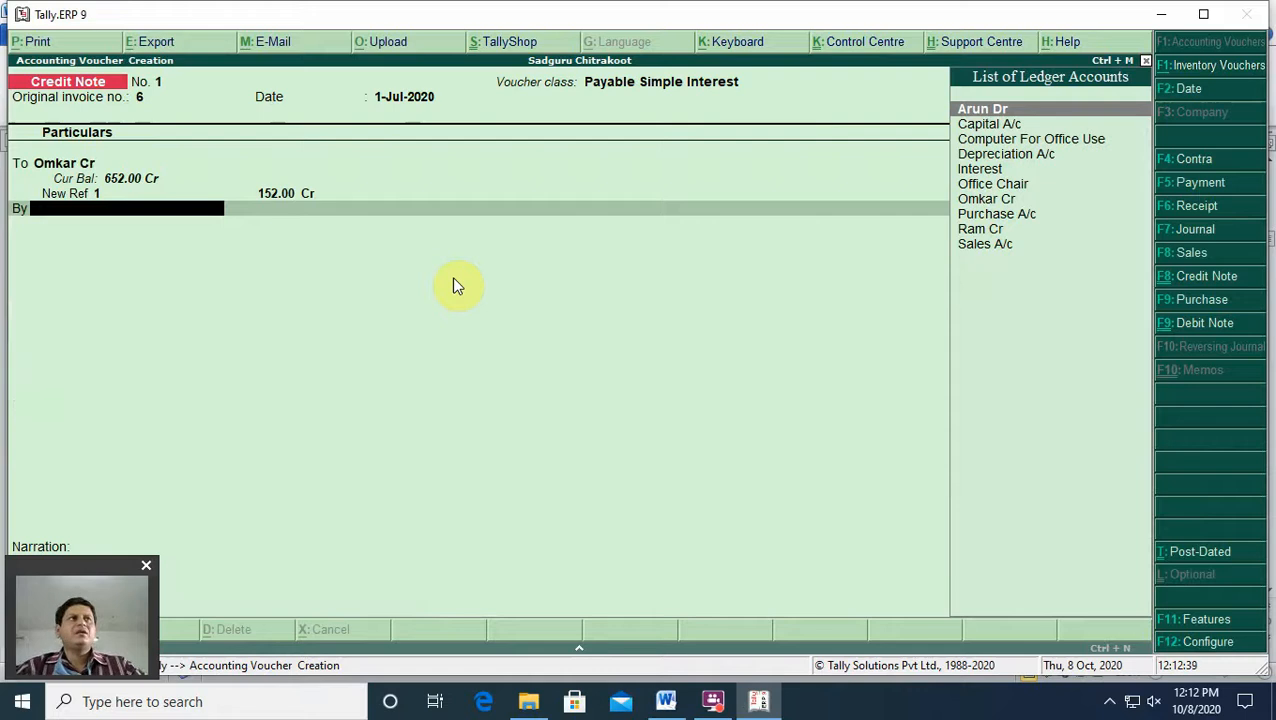
Step: Start creating a ledger for the voucher's debit line and name it Payable Interest, without an alias
key("Down")
key("Down")
key("Down")
key("Down")
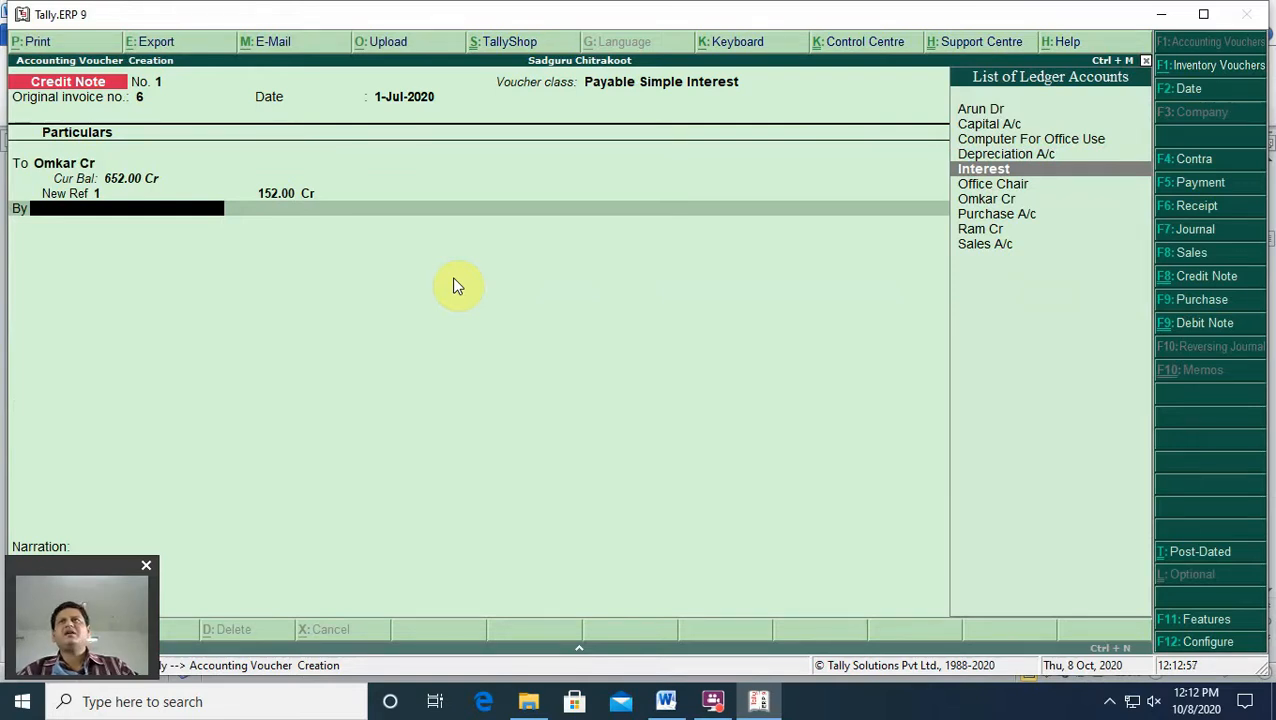
key("alt+c")
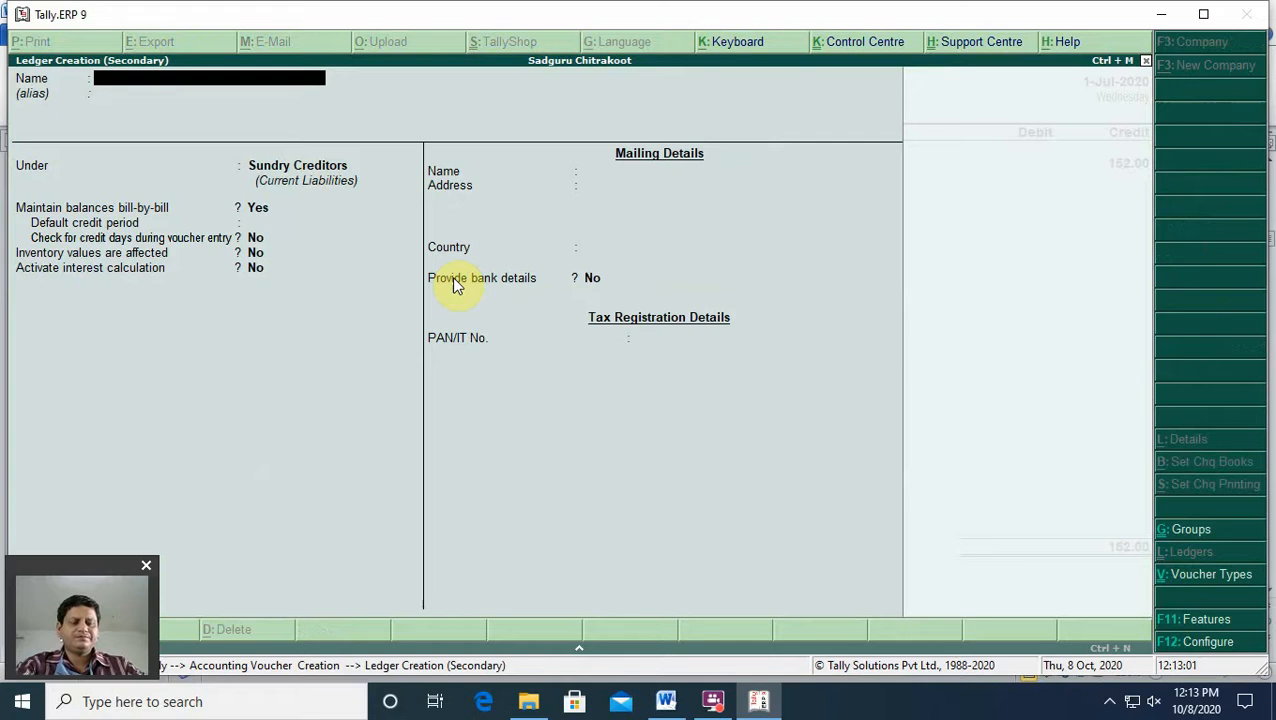
type("Pay")
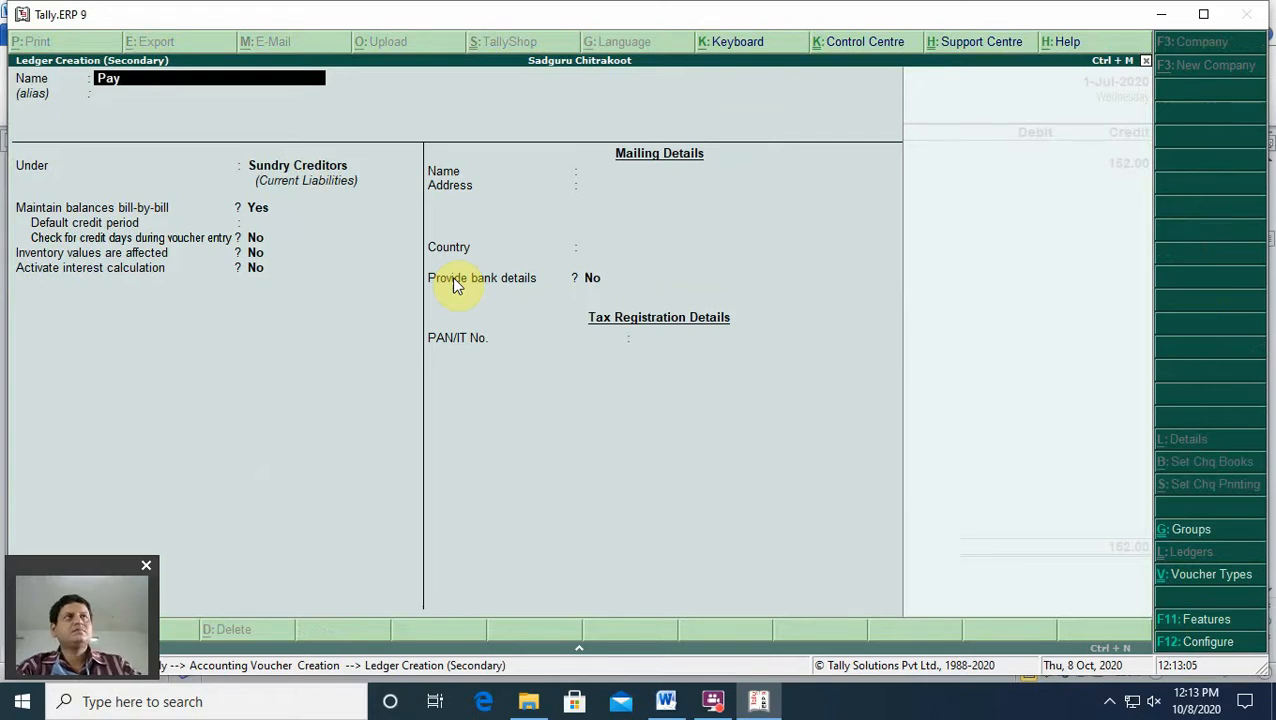
type("able")
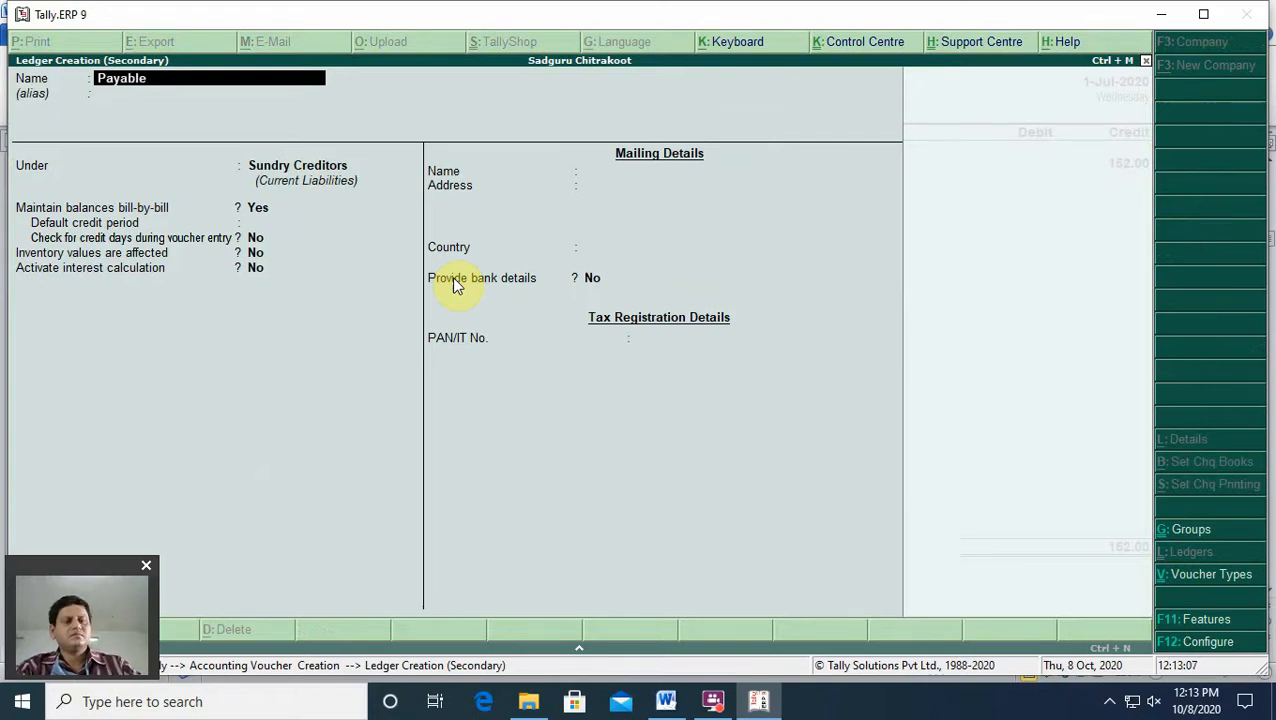
type(" intere")
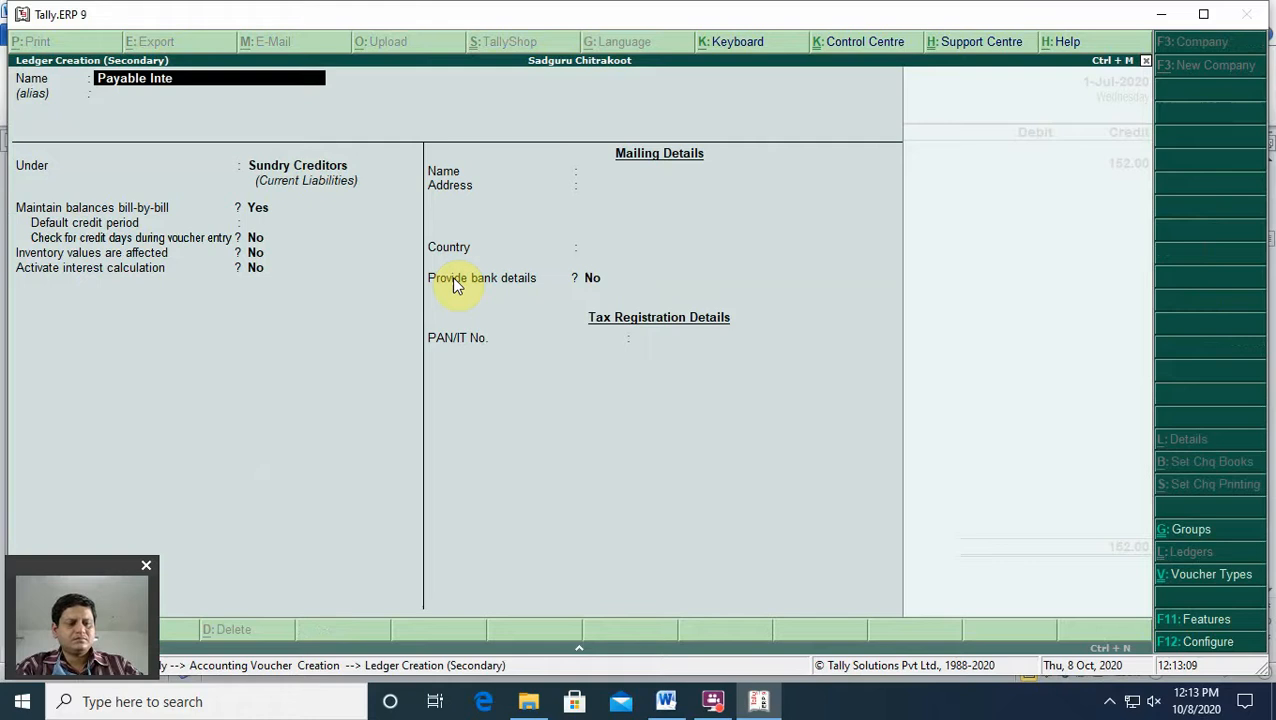
type("st")
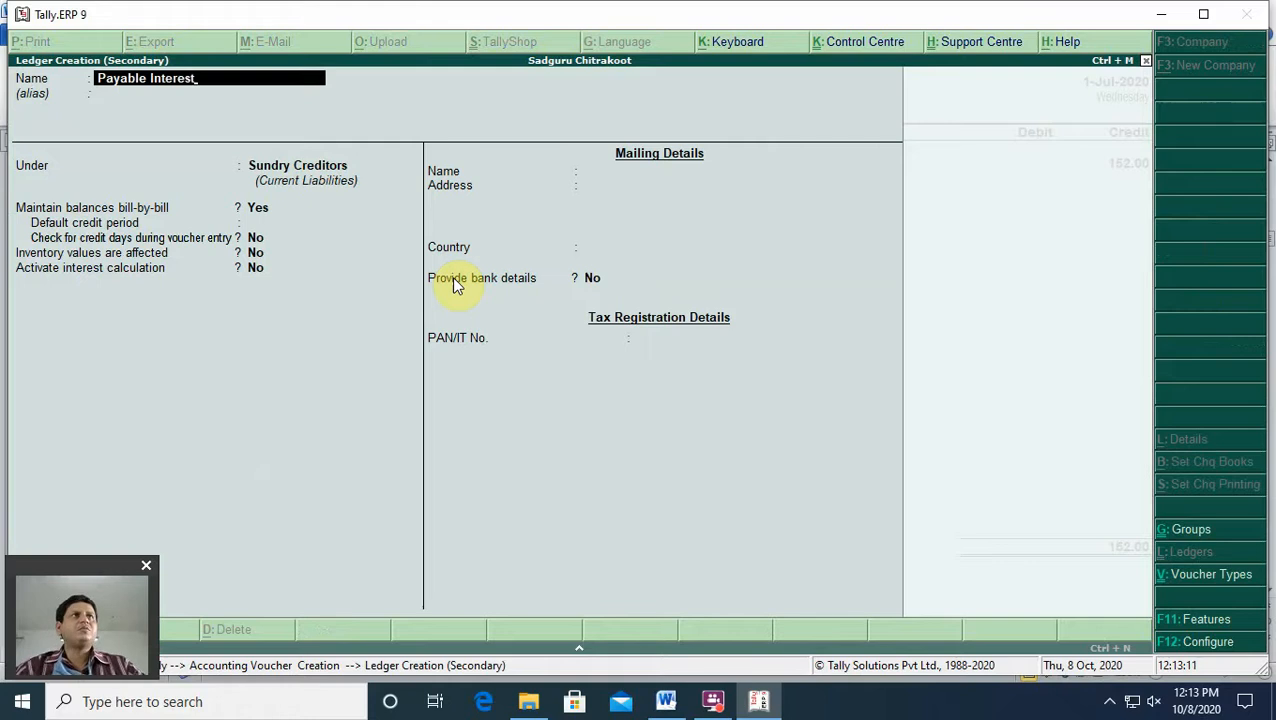
key("Return")
key("Return")
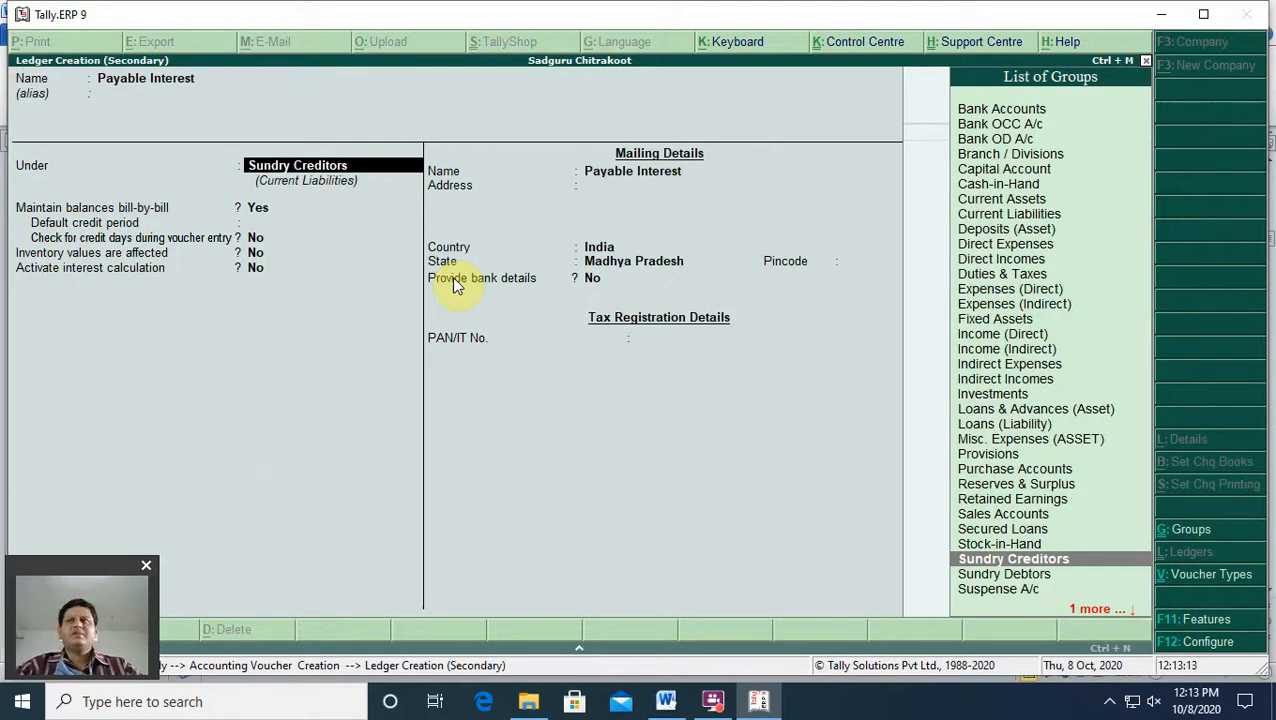
Step: Place the Payable Interest ledger under the Indirect Expenses group
type("In")
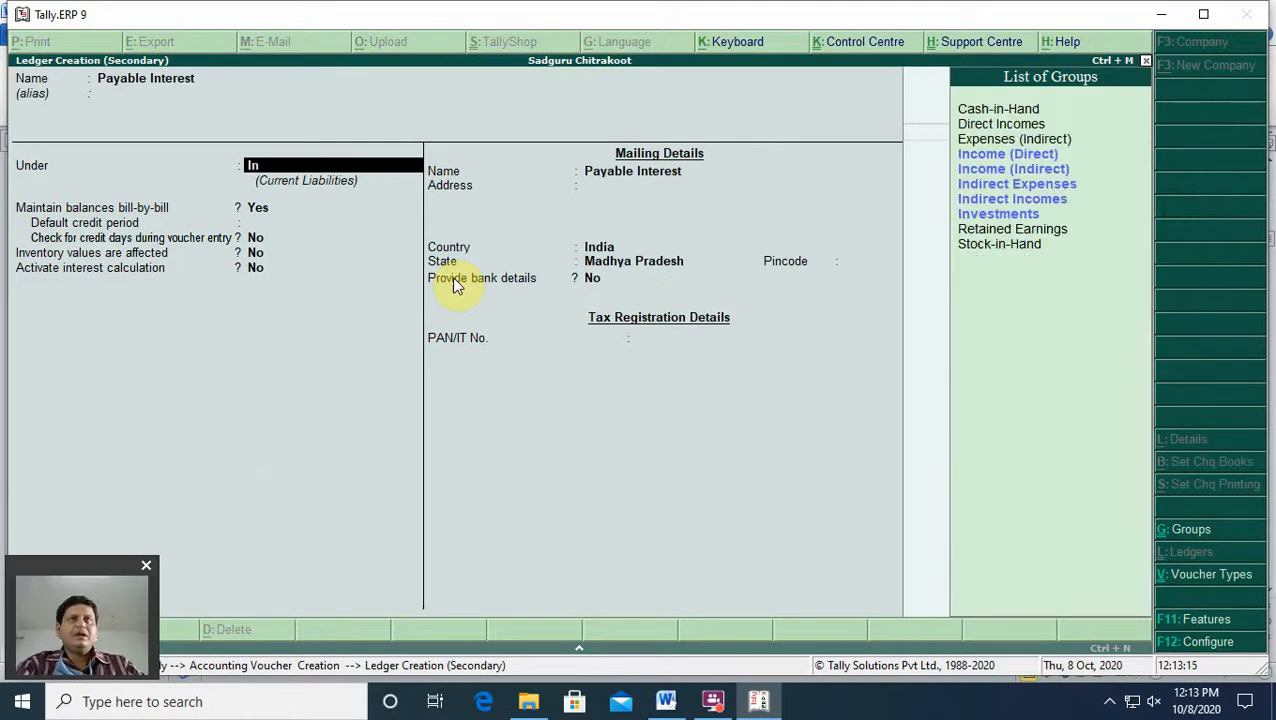
key("Down")
key("Down")
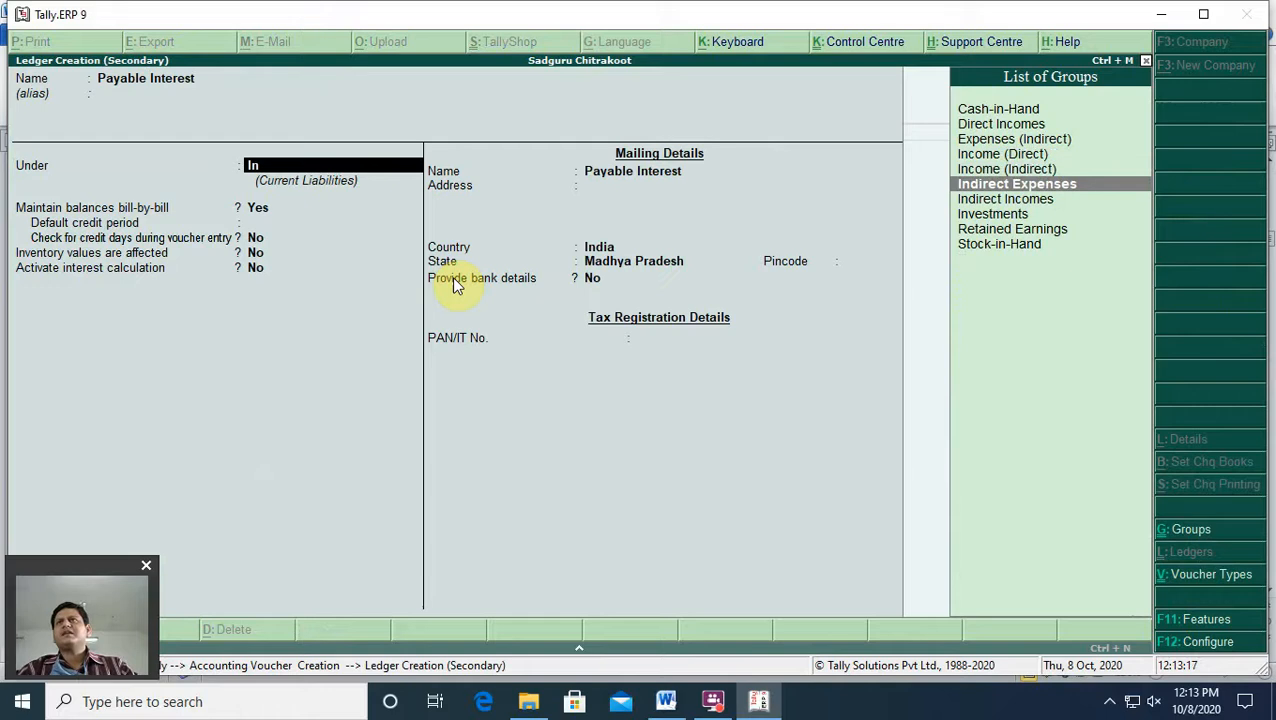
key("Return")
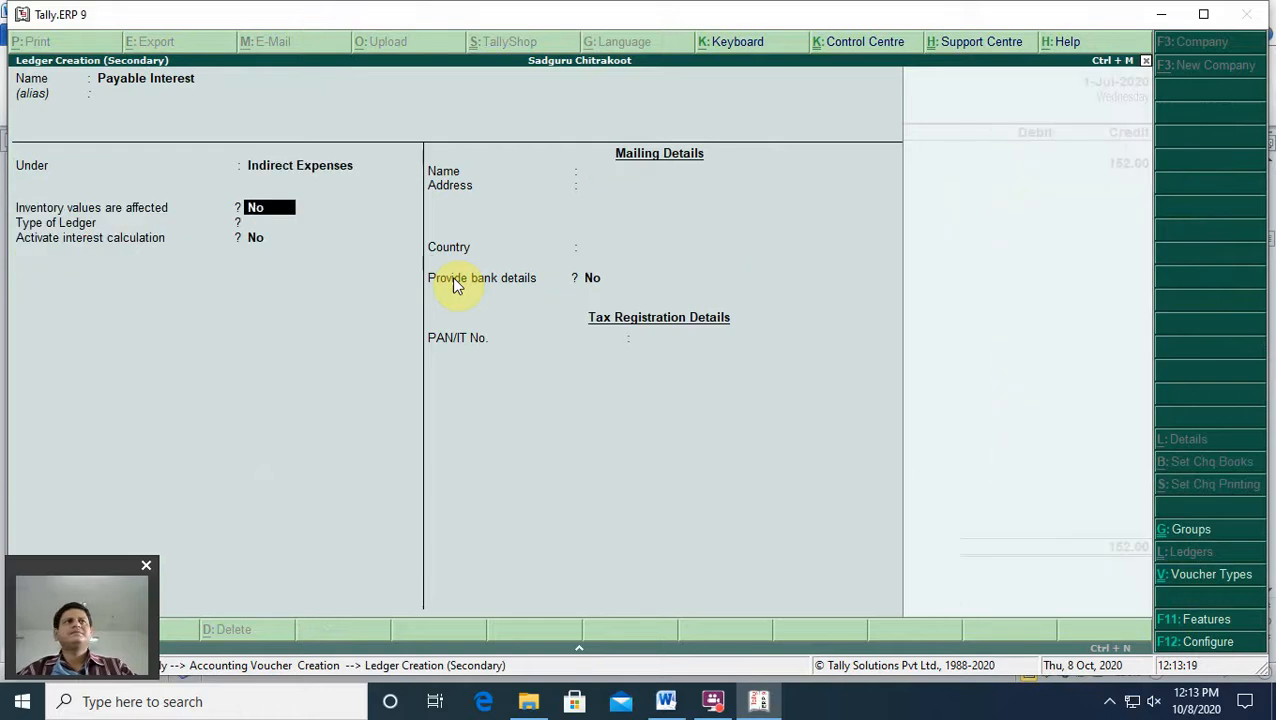
Step: Accept the remaining default settings for the Payable Interest ledger and save it
key("Return")
key("Return")
key("Return")
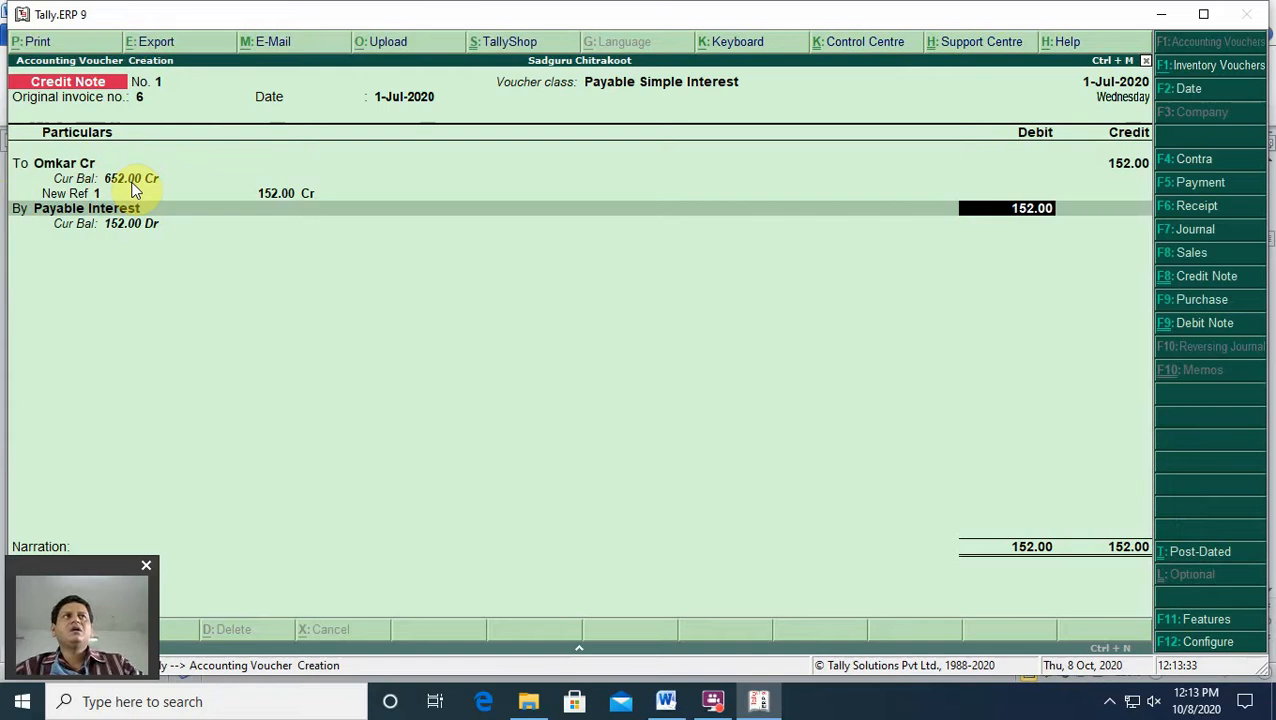
Step: Accept the 152.00 debit to Payable Interest, save the Credit Note without a narration, and return to the Gateway of Tally
key("Return")
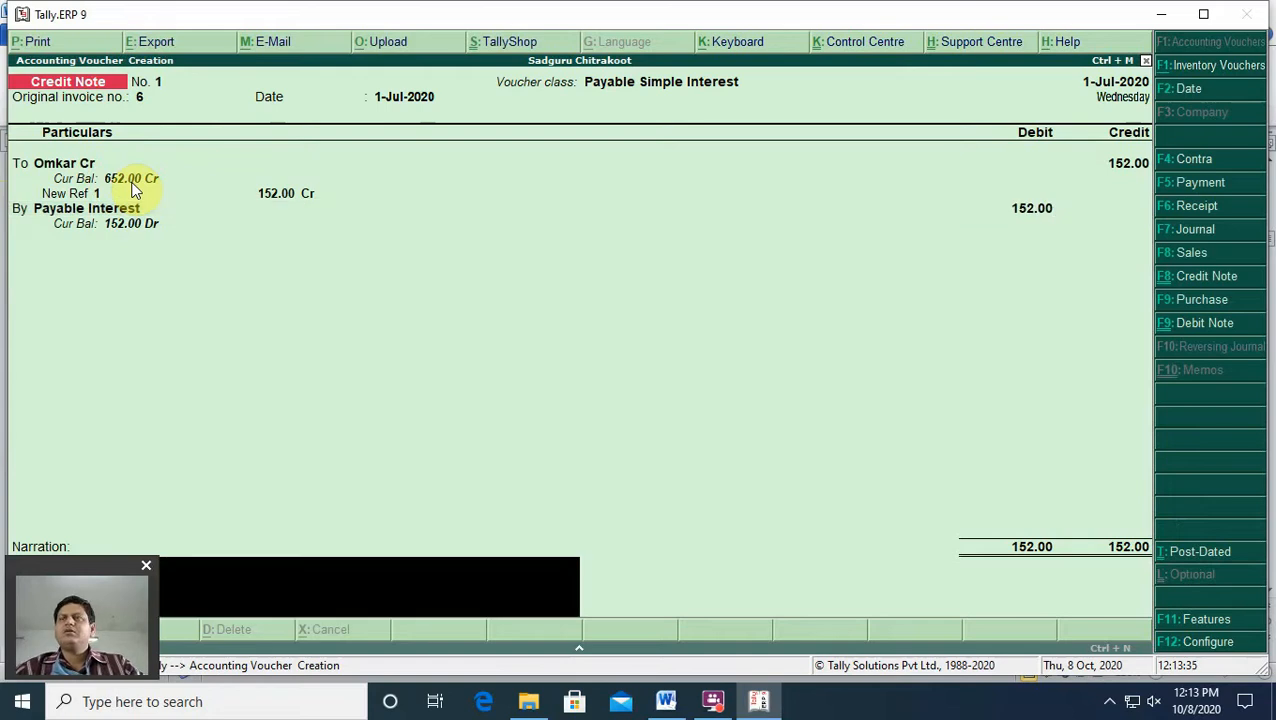
key("Return")
key("Return")
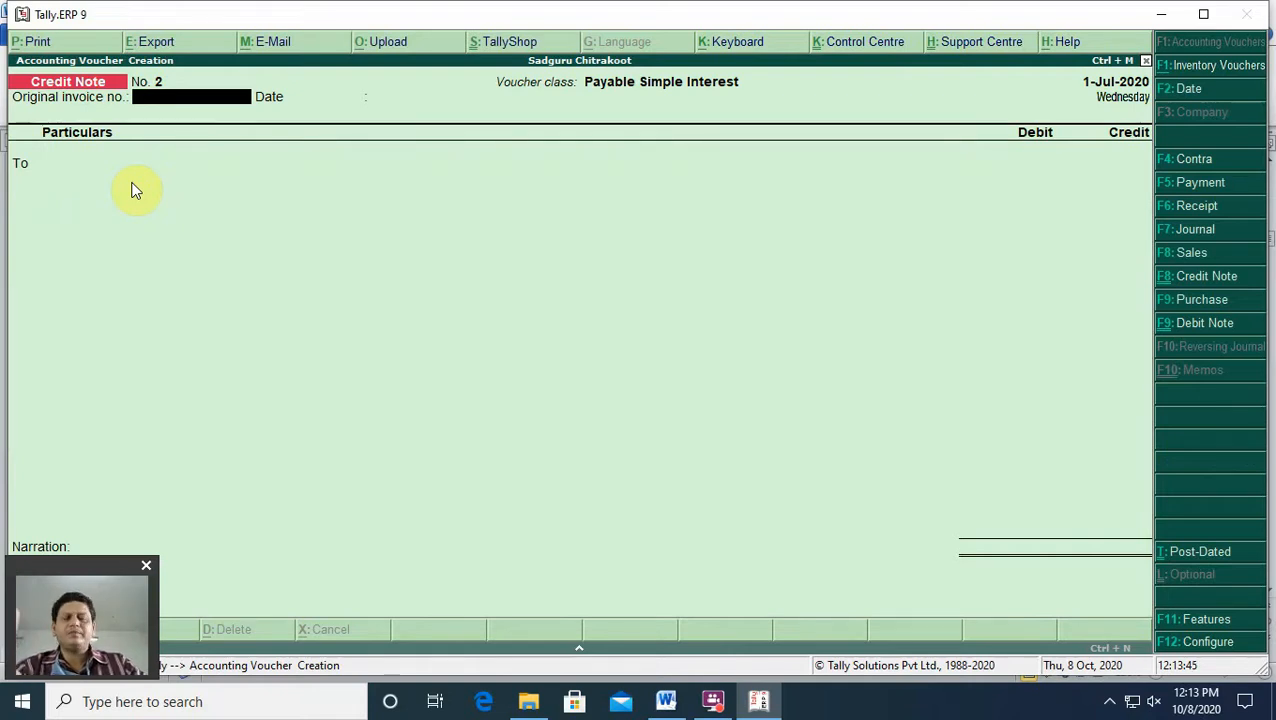
key("Escape")
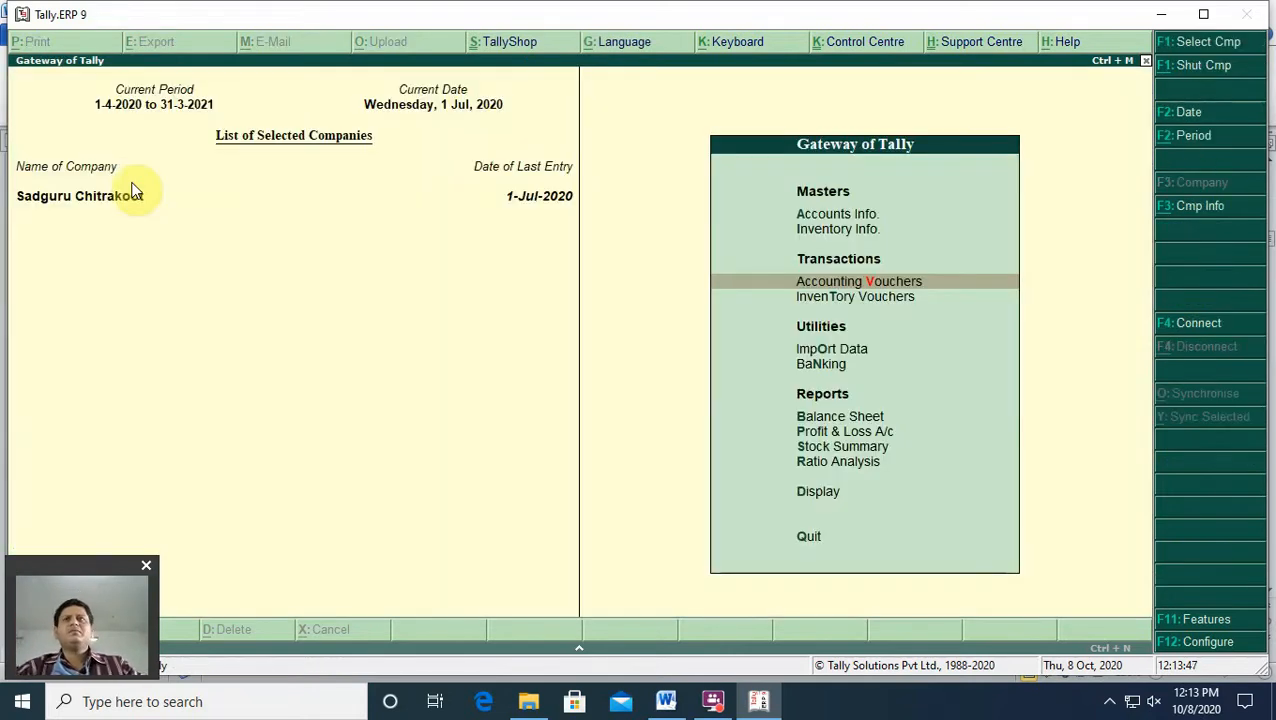
Step: Start a Payment voucher with Cash as the paying account
left_click(666, 701)
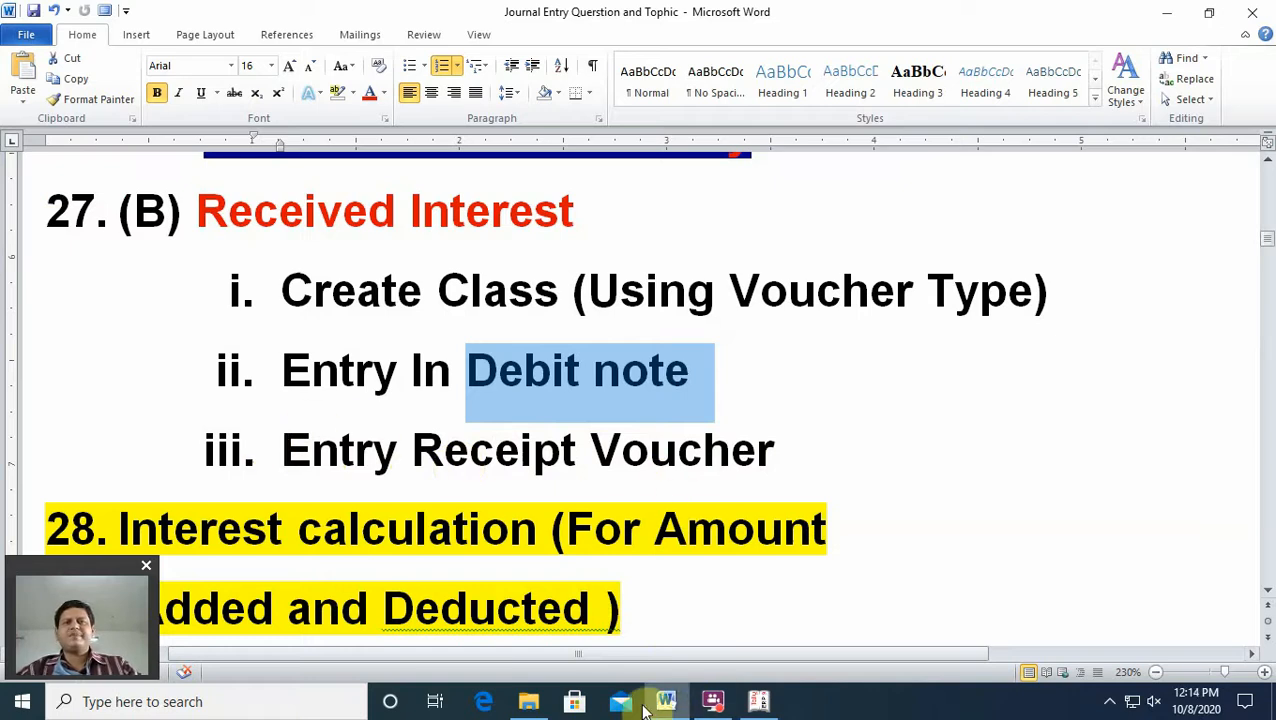
left_click(759, 701)
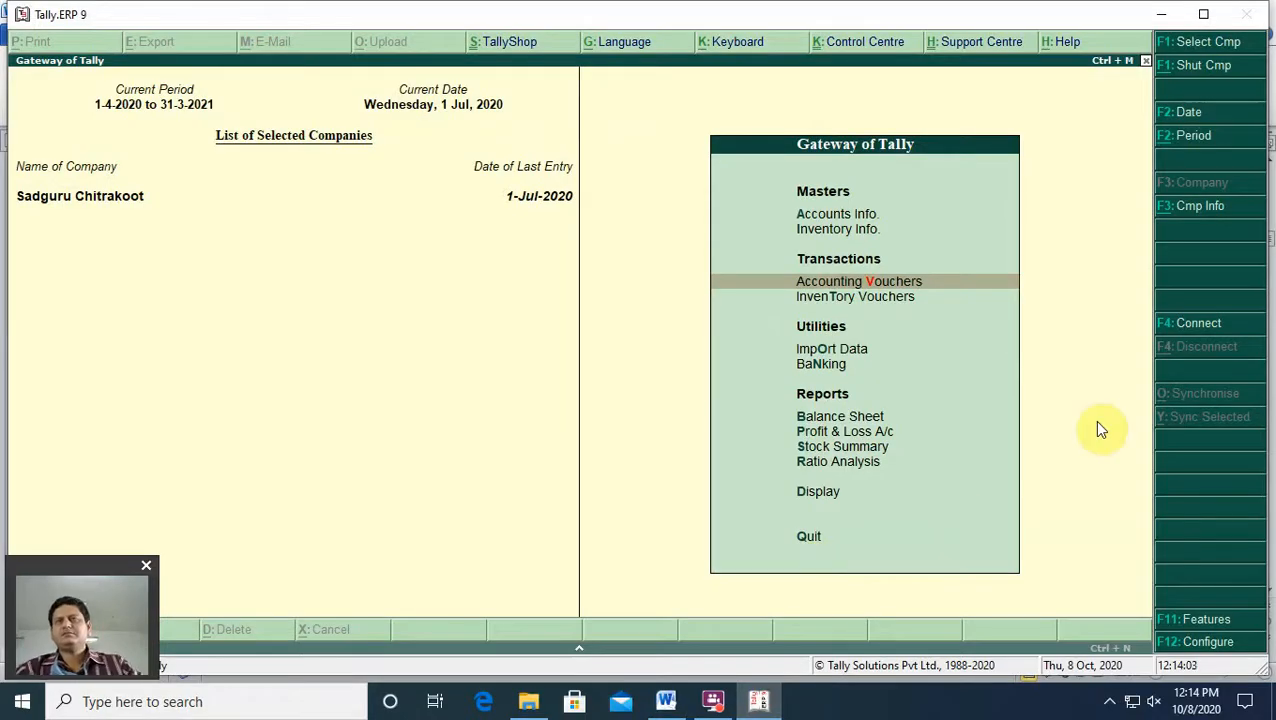
key("Down")
key("Up")
key("Return")
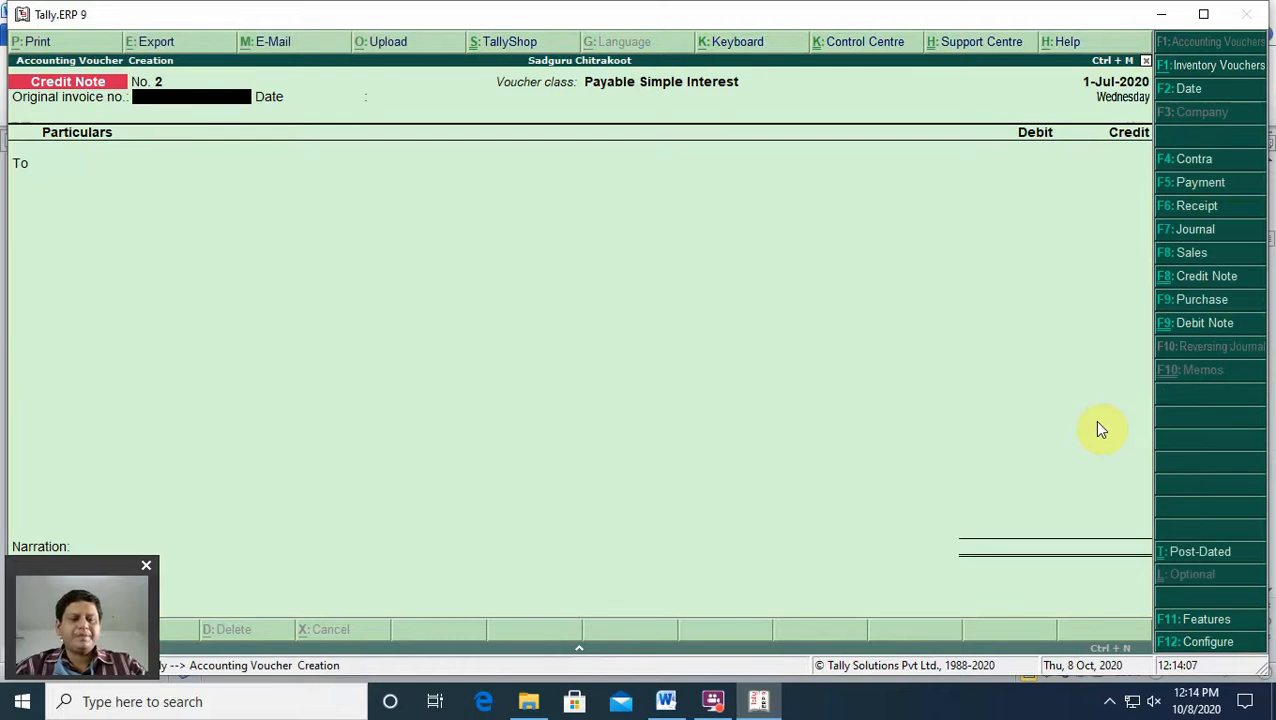
key("F5")
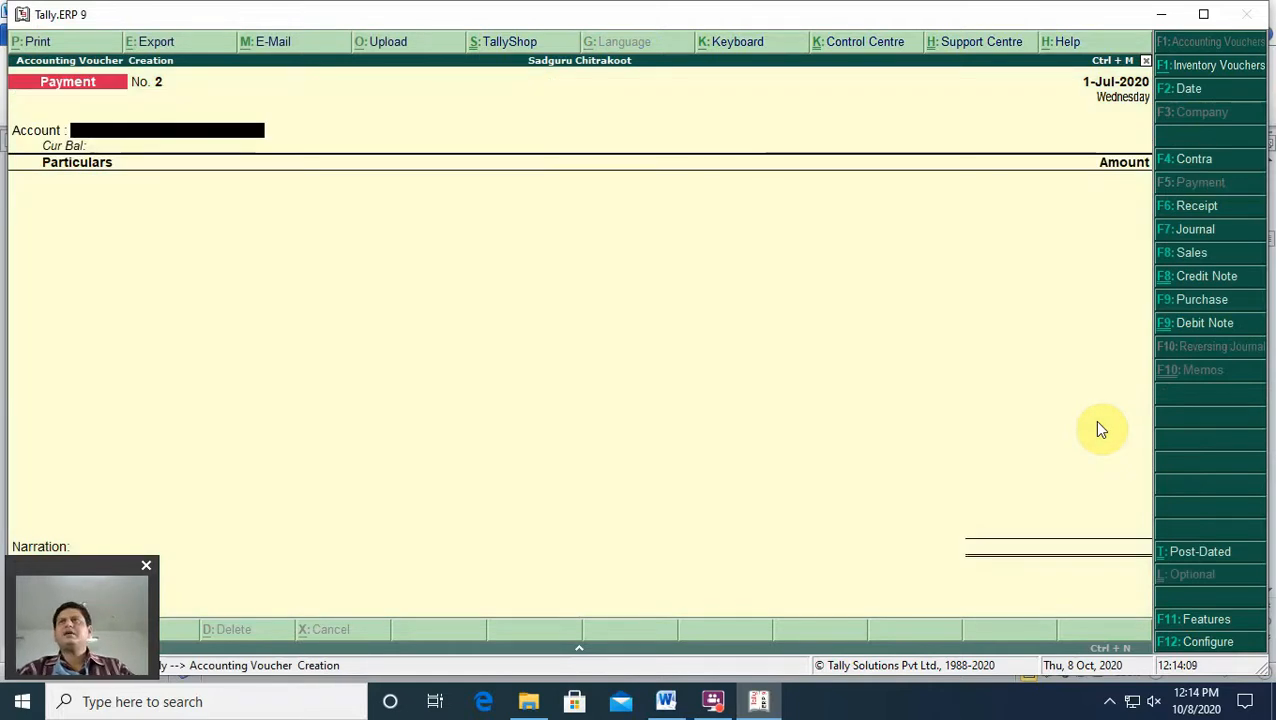
key("Return")
key("Return")
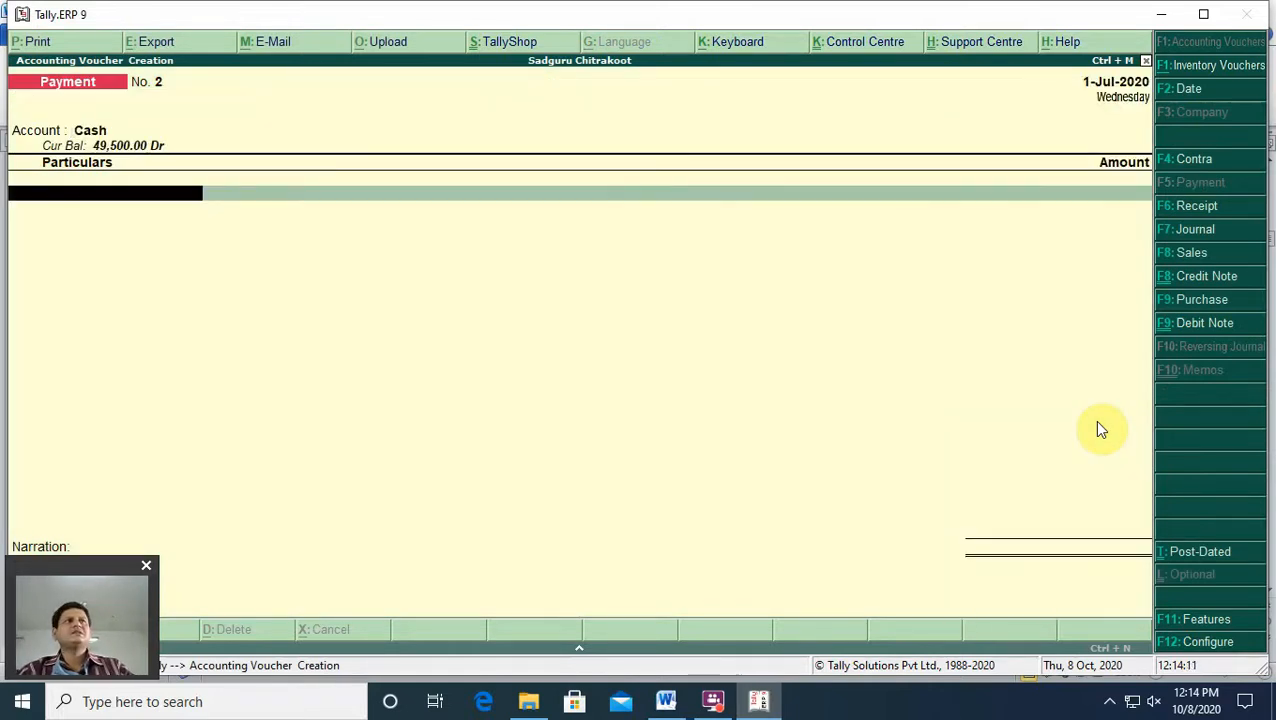
Step: Choose the creditor credited with the interest as the payment's particulars and enter an amount of 652
key("Down")
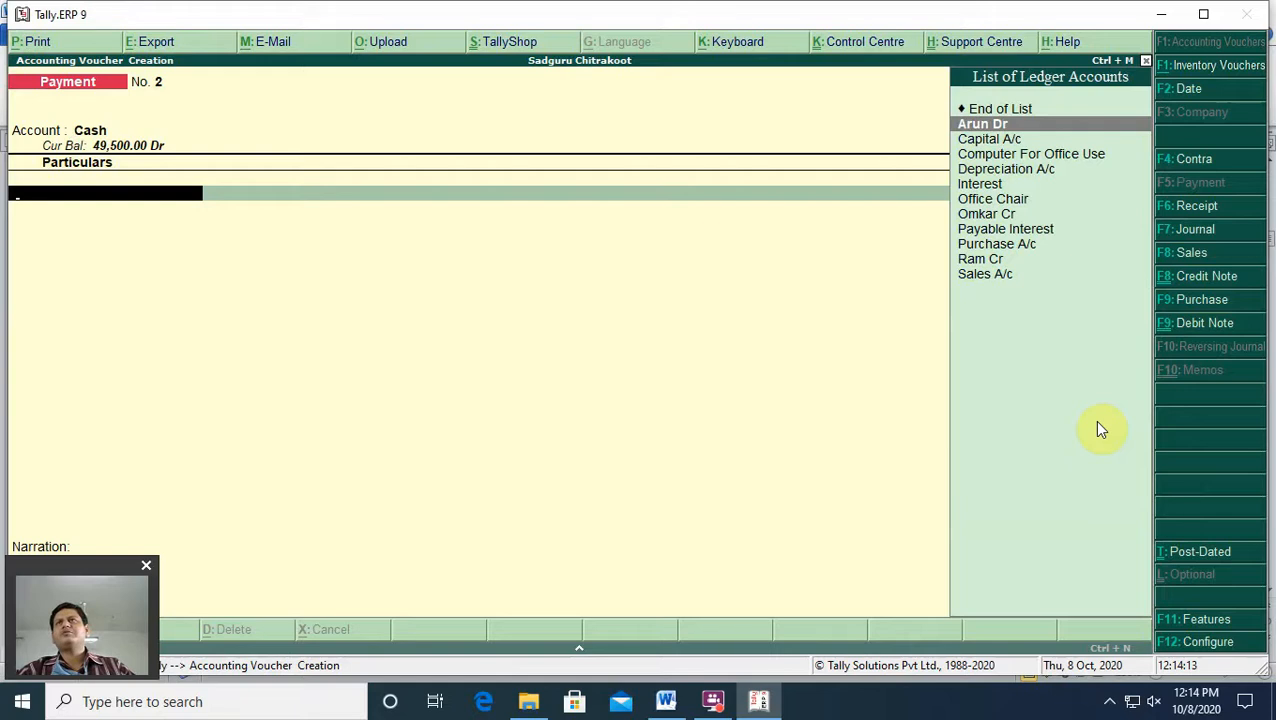
key("Down")
key("Down")
key("Down")
key("Down")
key("Down")
key("Down")
key("Up")
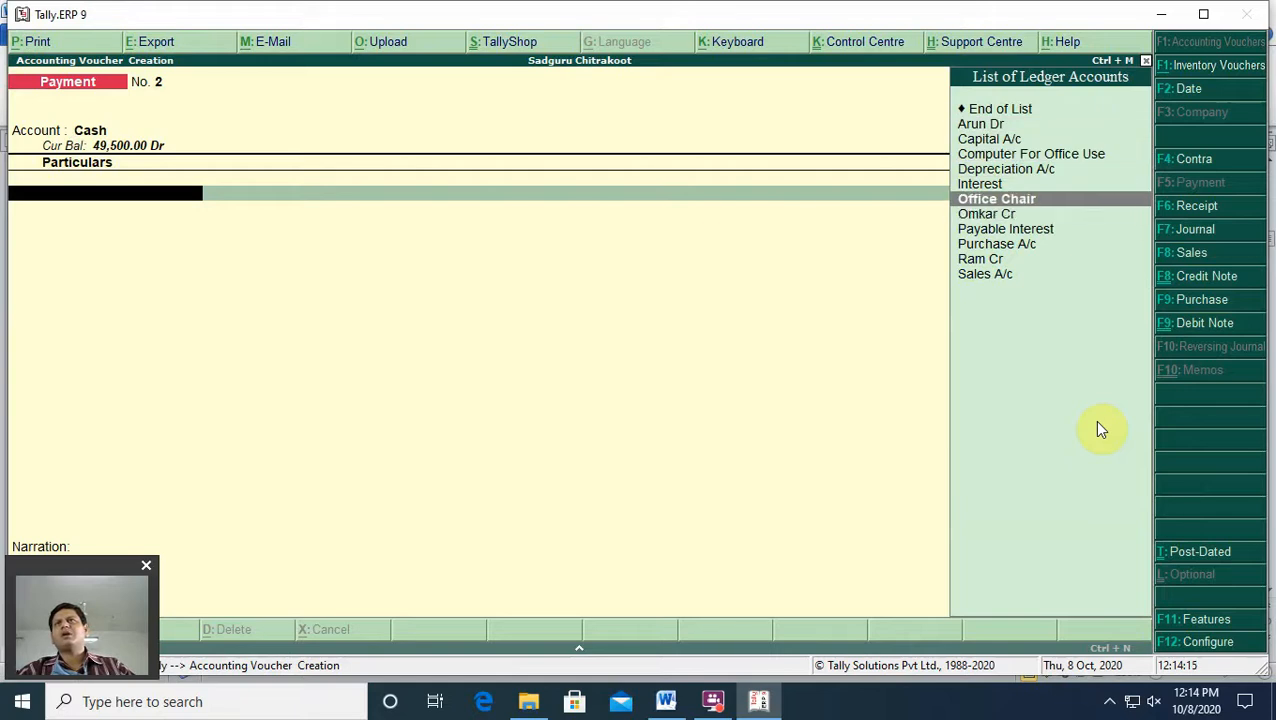
key("Down")
key("Return")
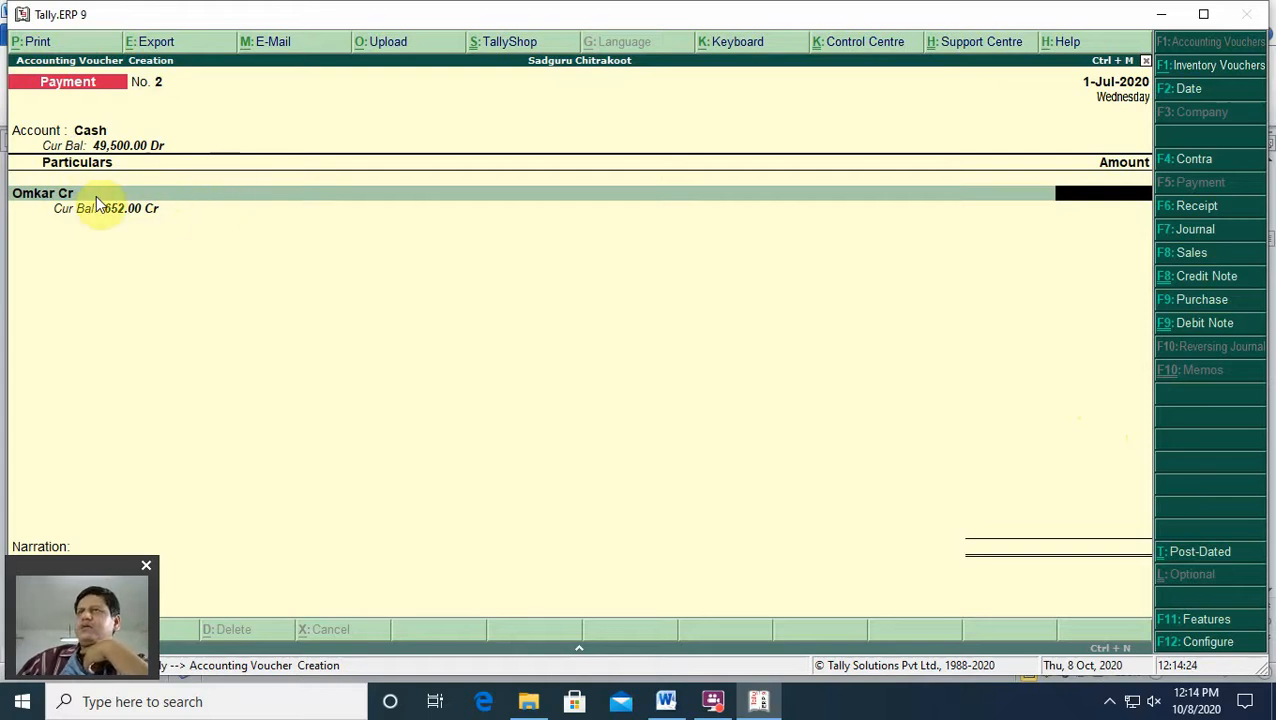
type("652")
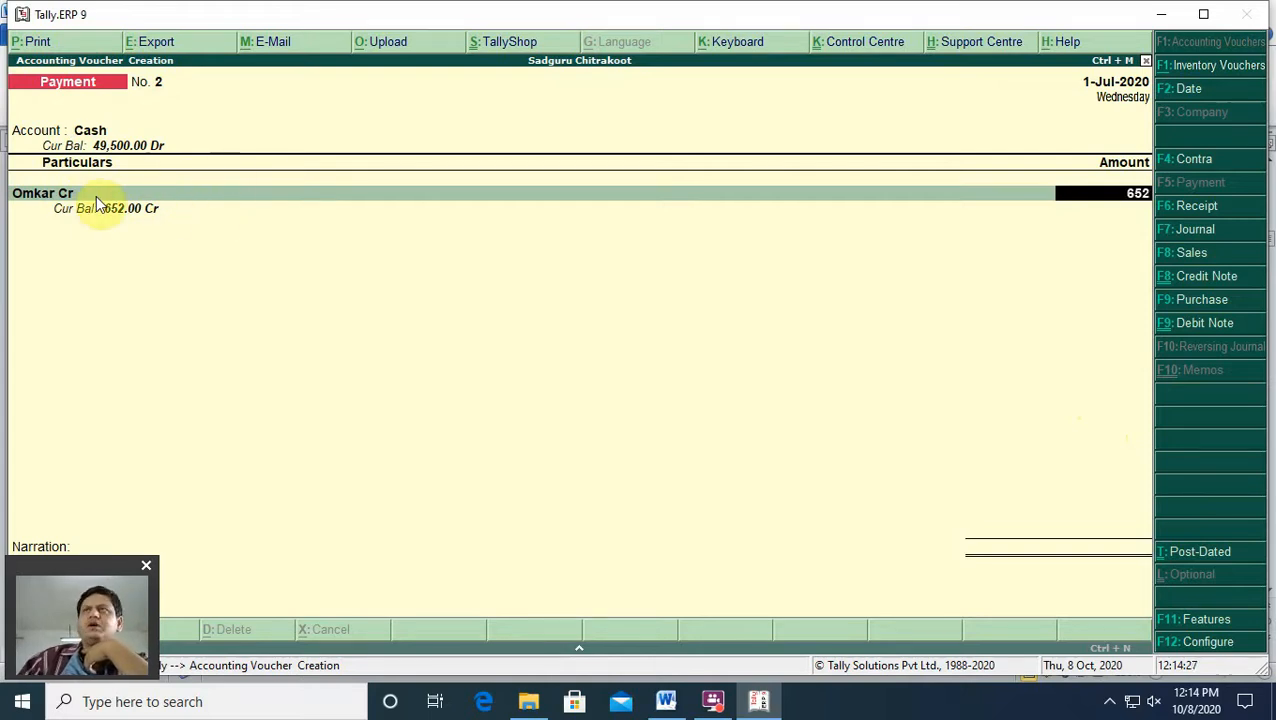
key("Return")
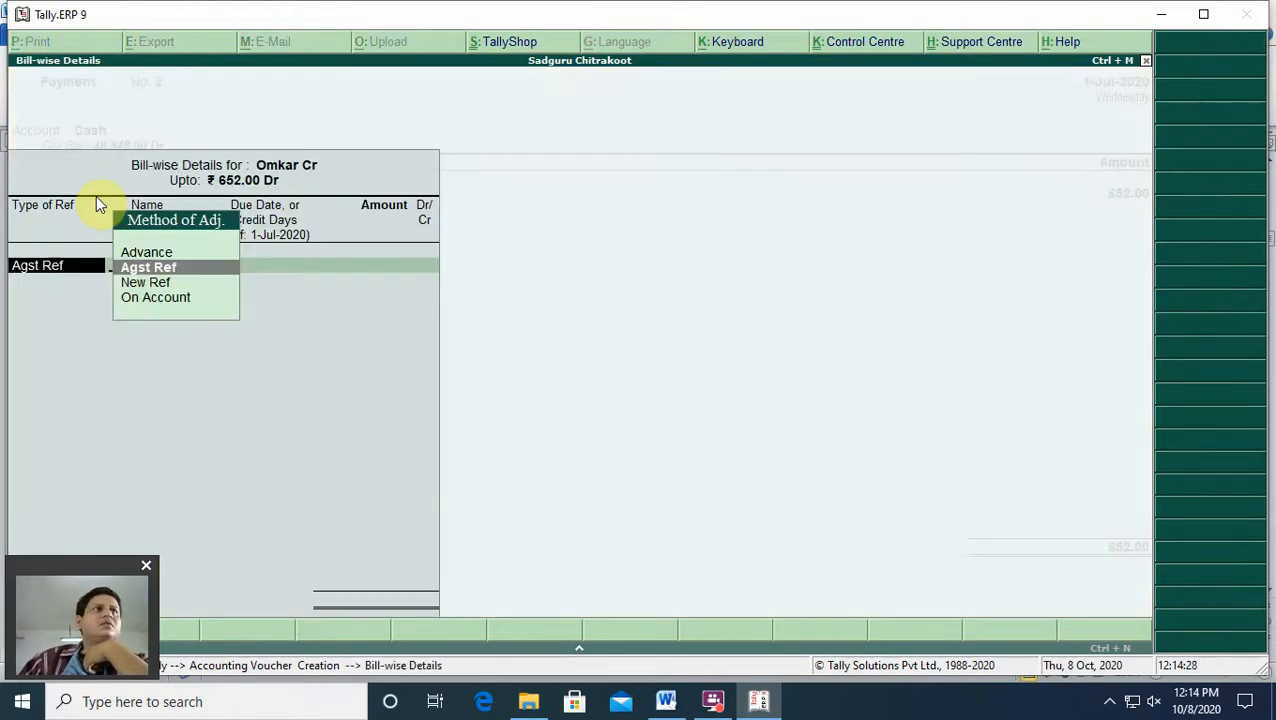
Step: Allocate the payment as Agst Ref to pending bill 1 for 152.00 and bill 5 for 500.00
key("Return")
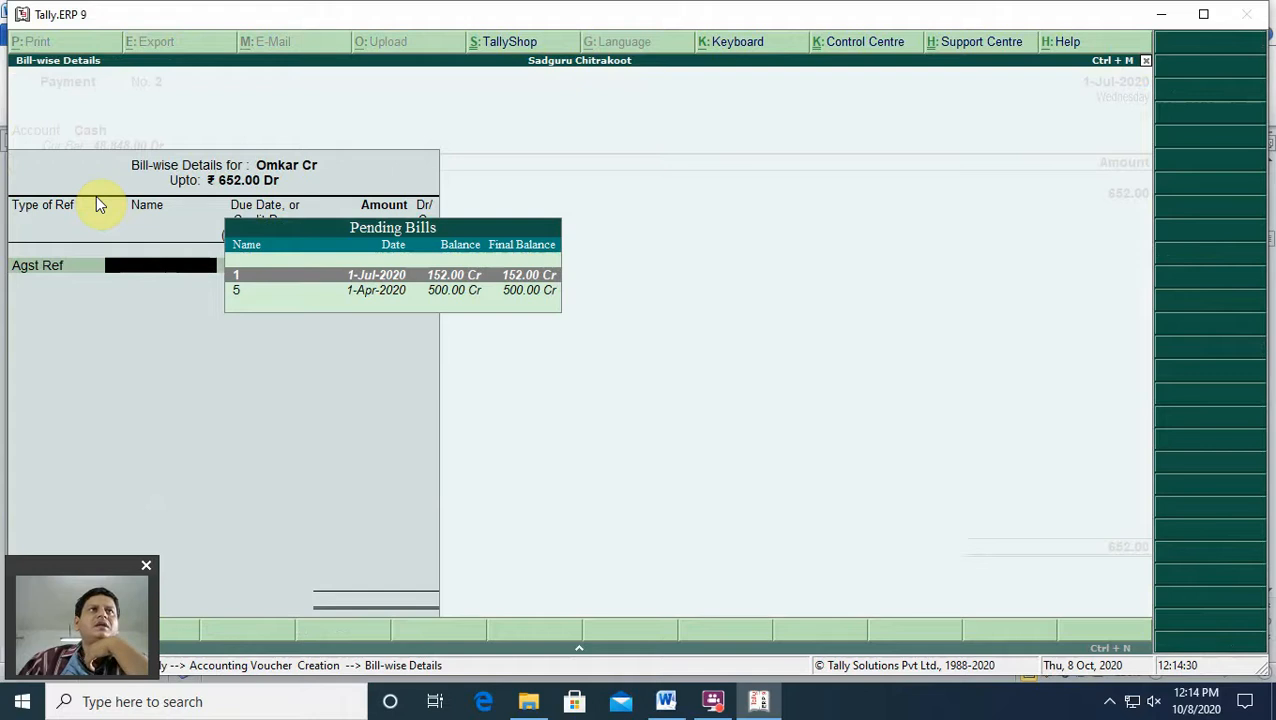
key("Return")
key("Return")
key("Return")
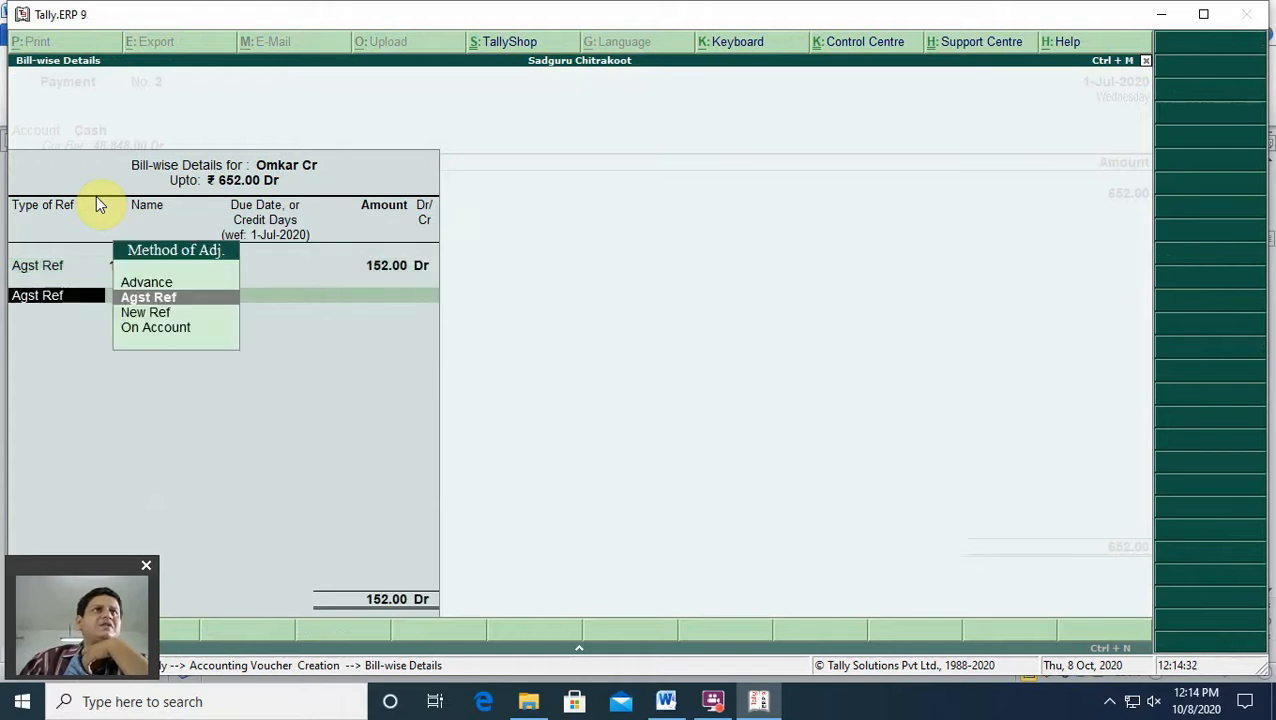
key("Return")
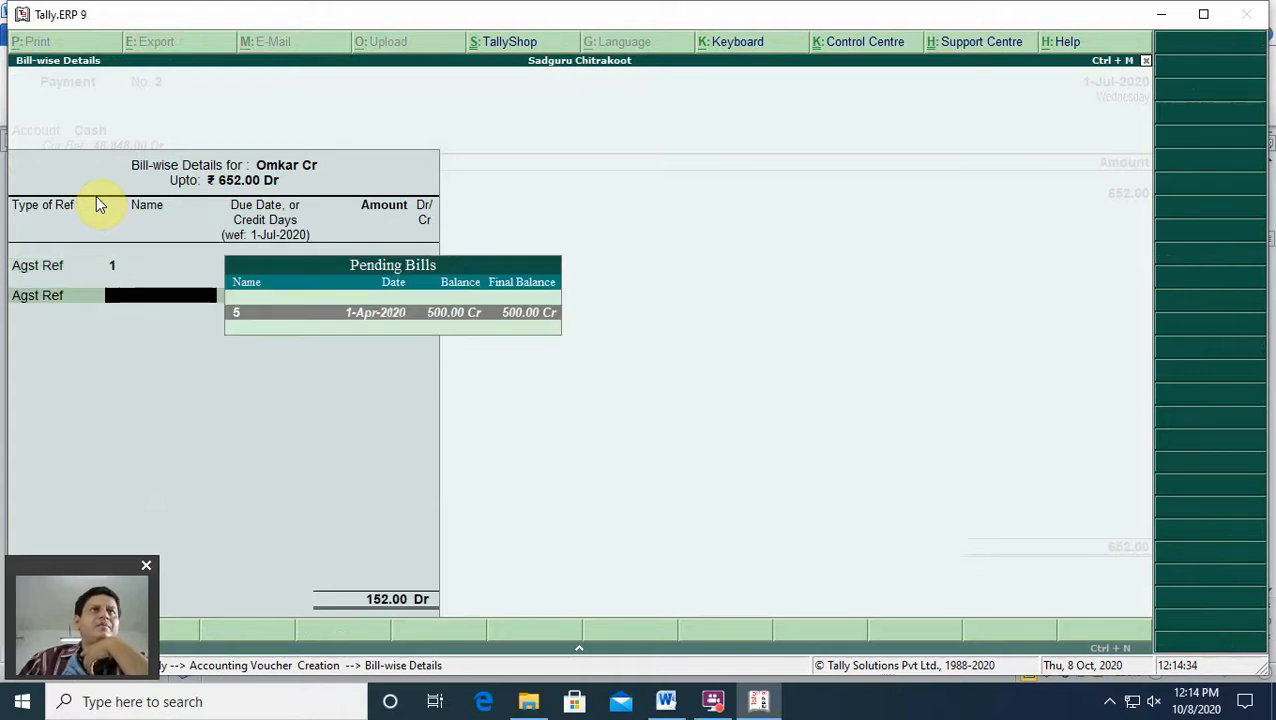
key("Return")
key("Return")
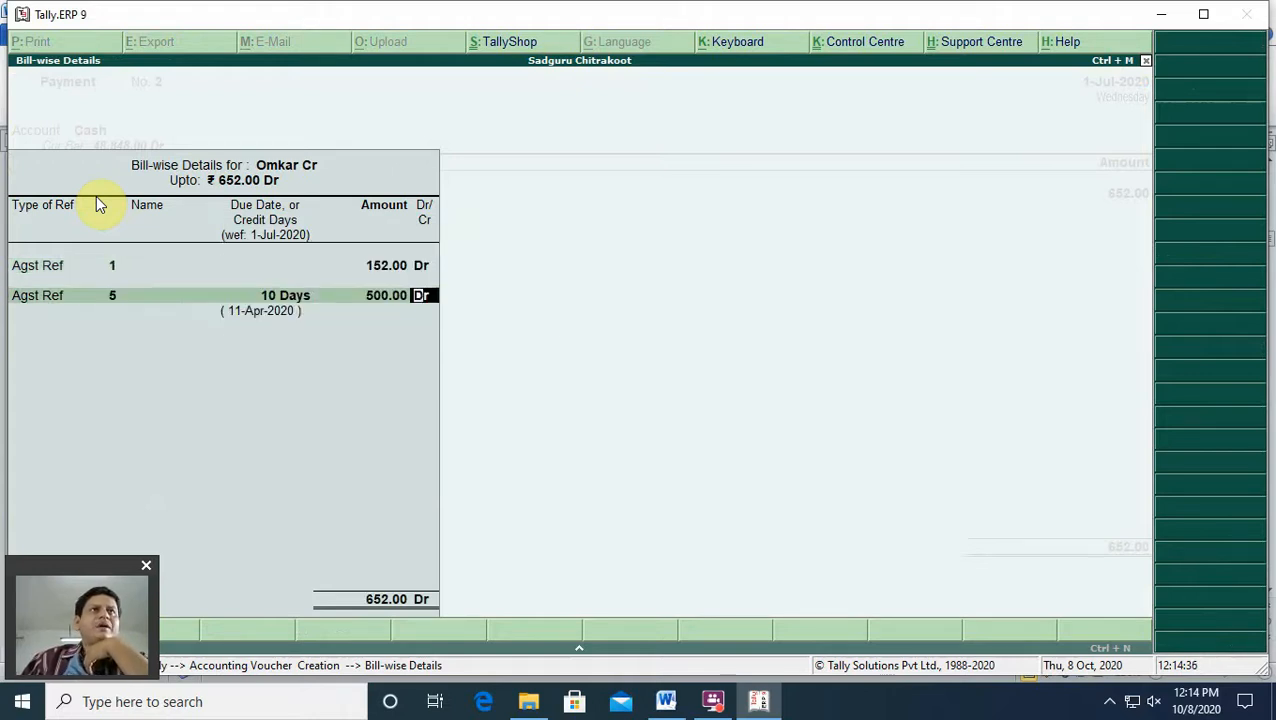
key("Return")
Step: Save the Payment voucher without a narration and leave voucher entry for the Gateway of Tally
key("Return")
key("Return")
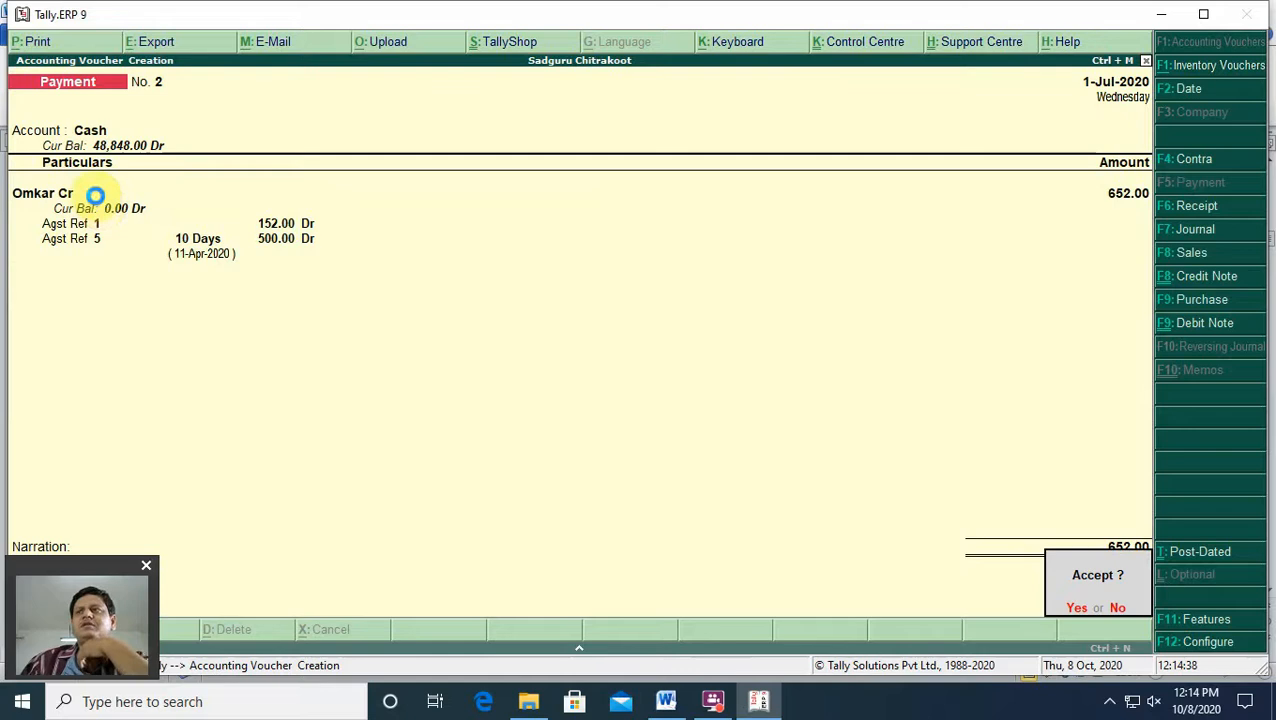
key("Return")
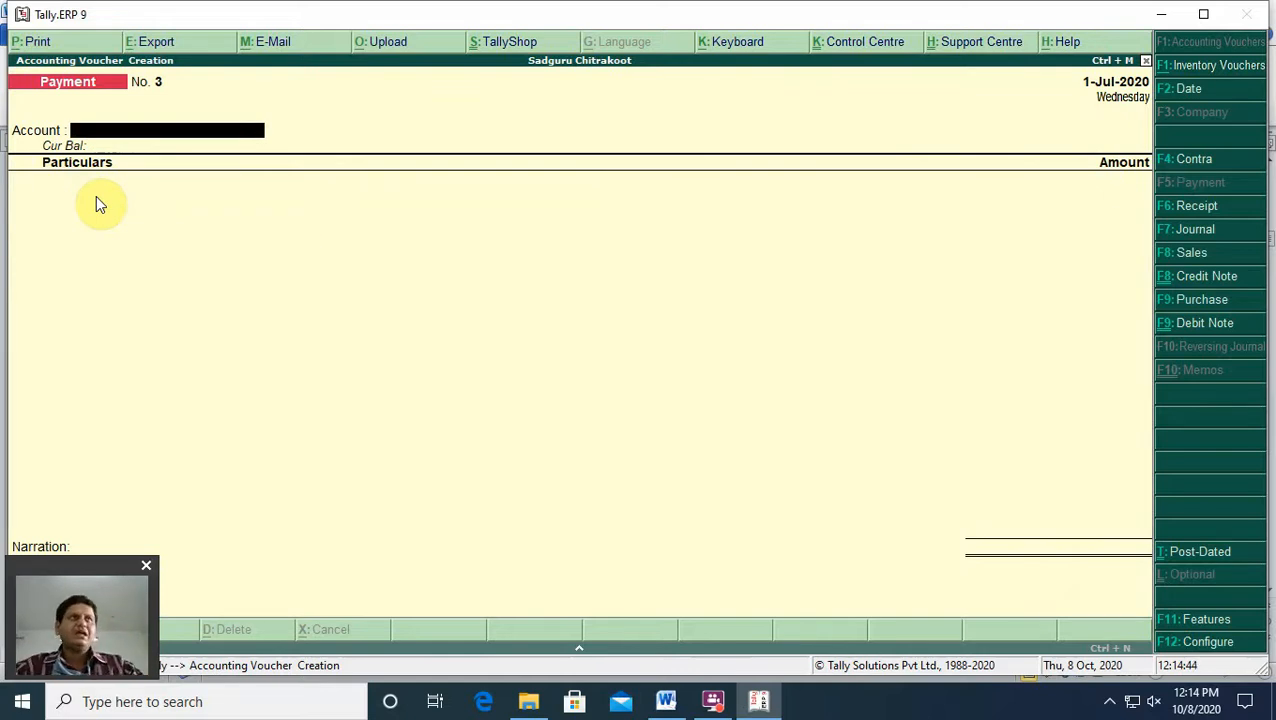
key("Escape")
key("Down")
key("Down")
key("Down")
key("Down")
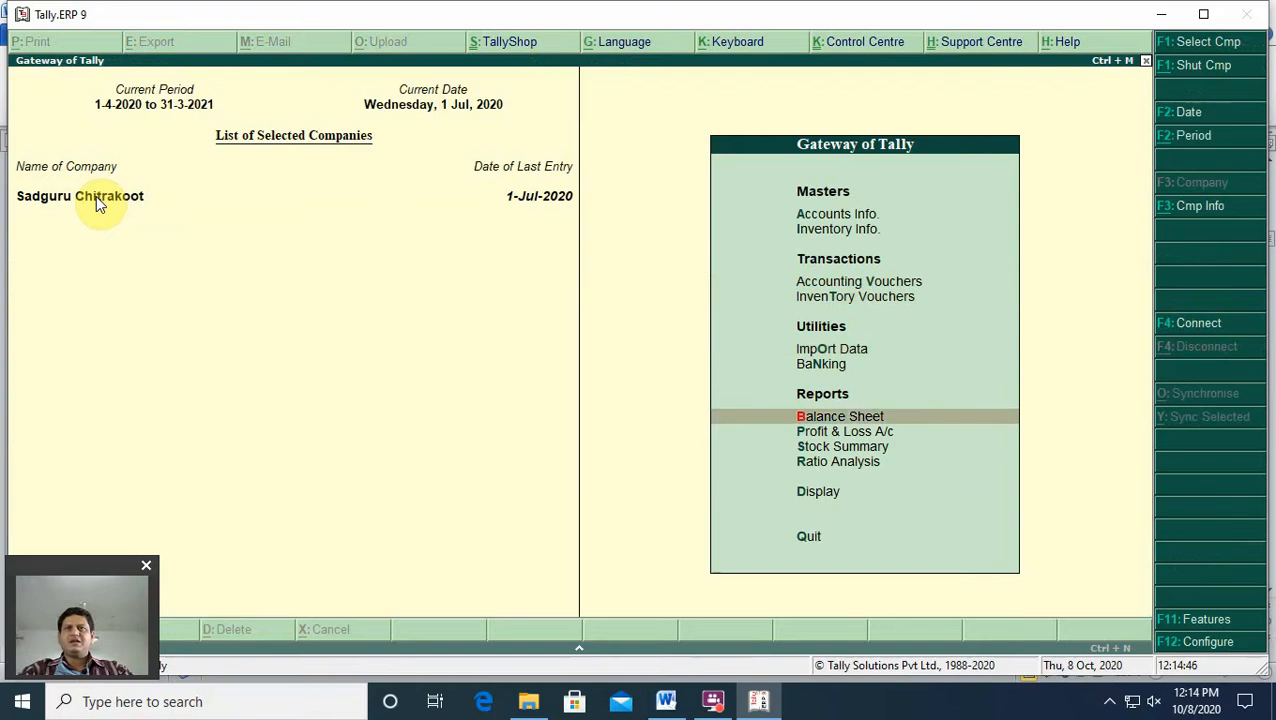
key("Down")
key("Down")
key("Down")
key("Down")
key("Return")
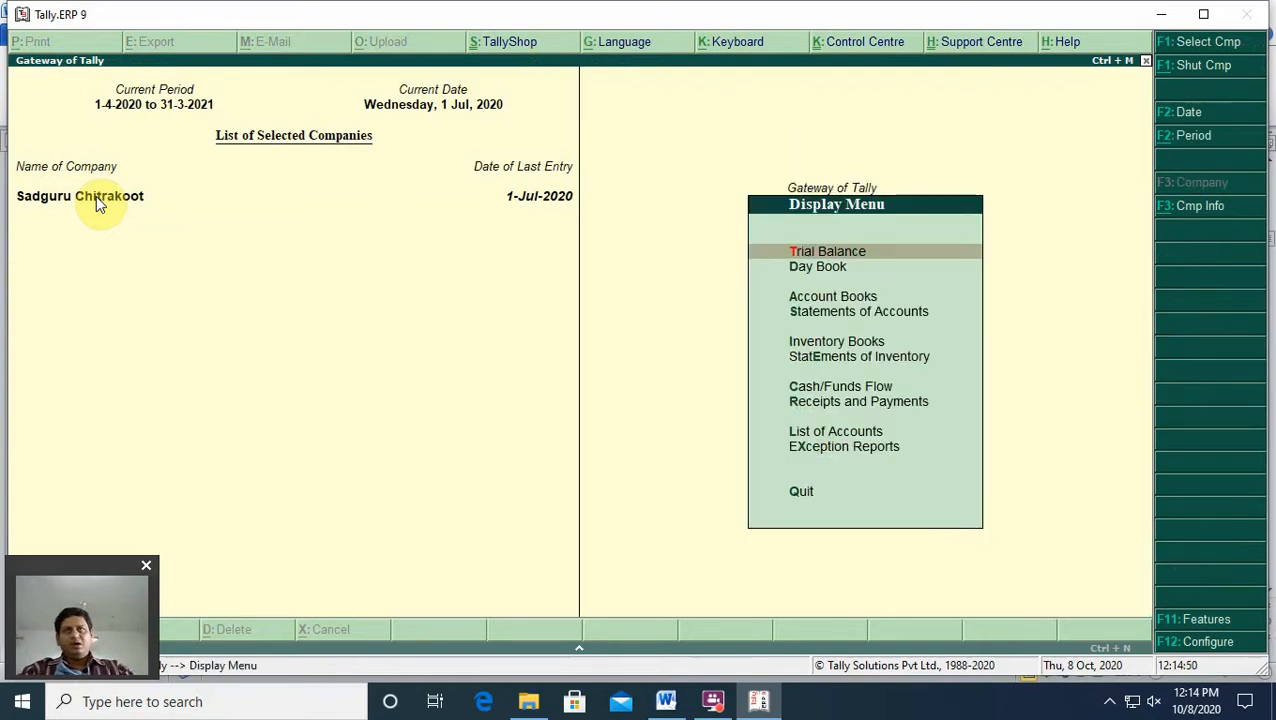
key("Escape")
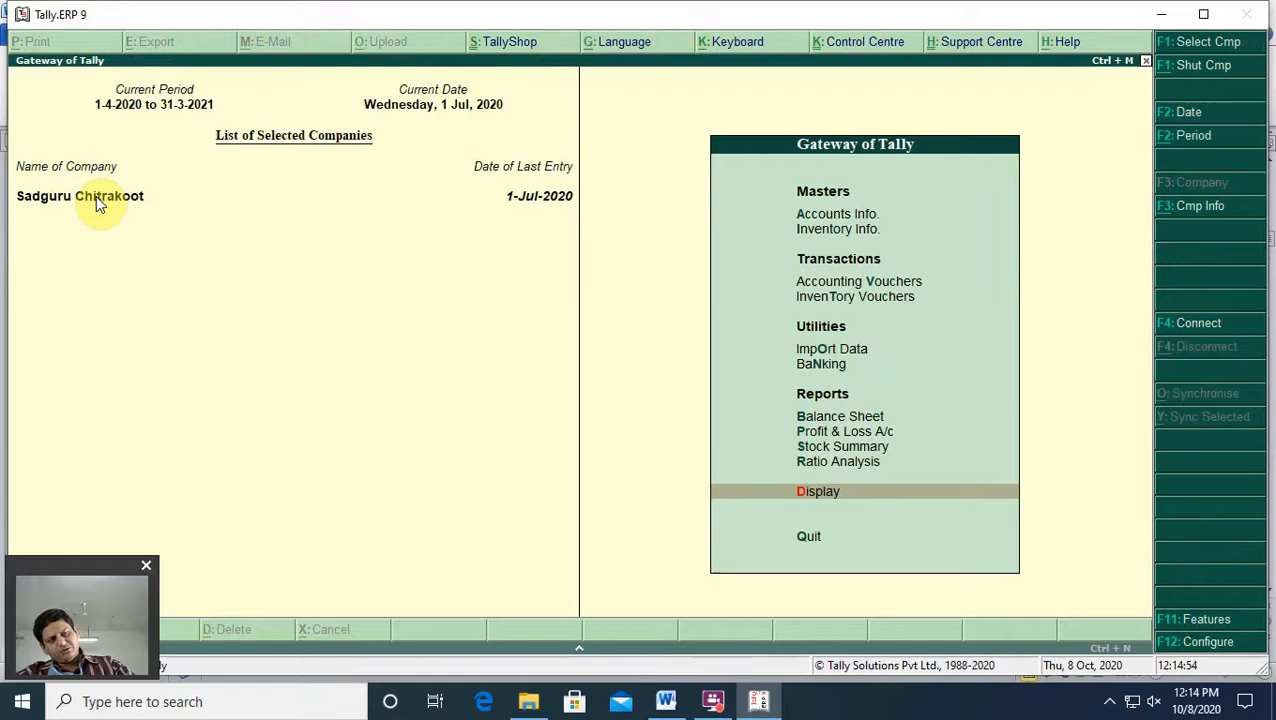
Step: Examine the Balance Sheet and its Profit & Loss A/c details for the interest expense, and return to the Gateway of Tally
key("Up")
key("Up")
key("Up")
key("Up")
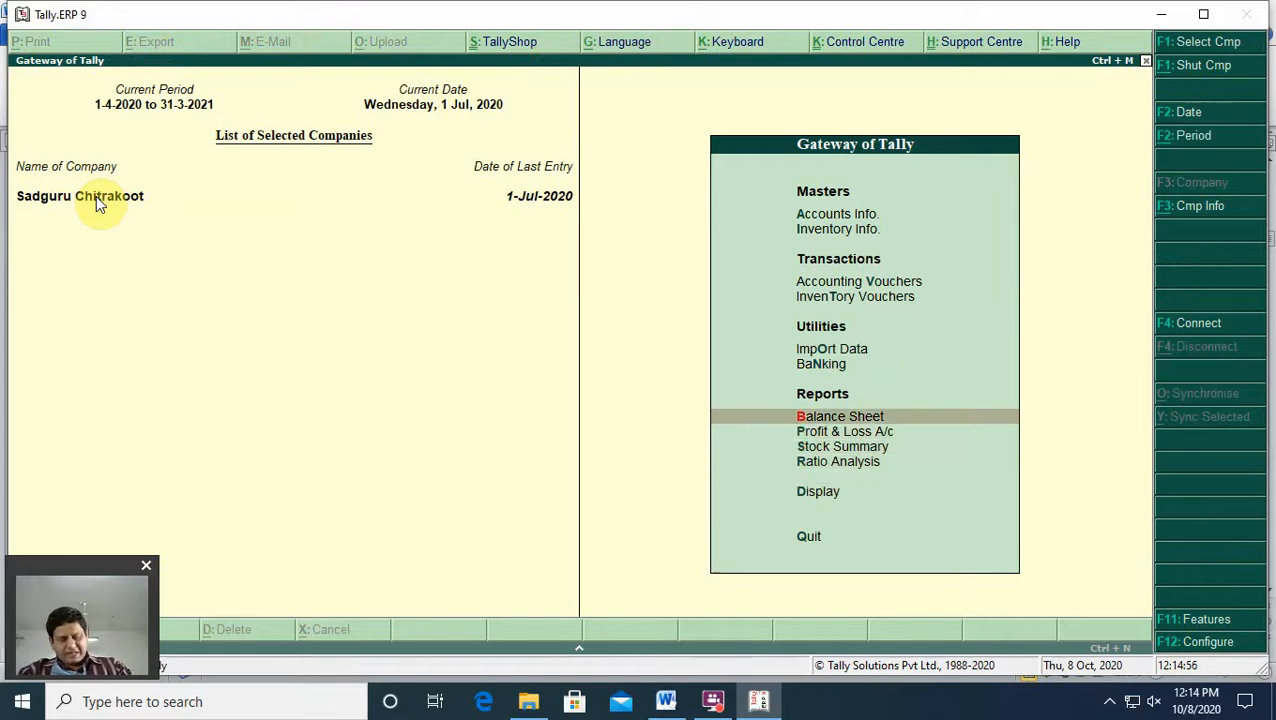
key("Return")
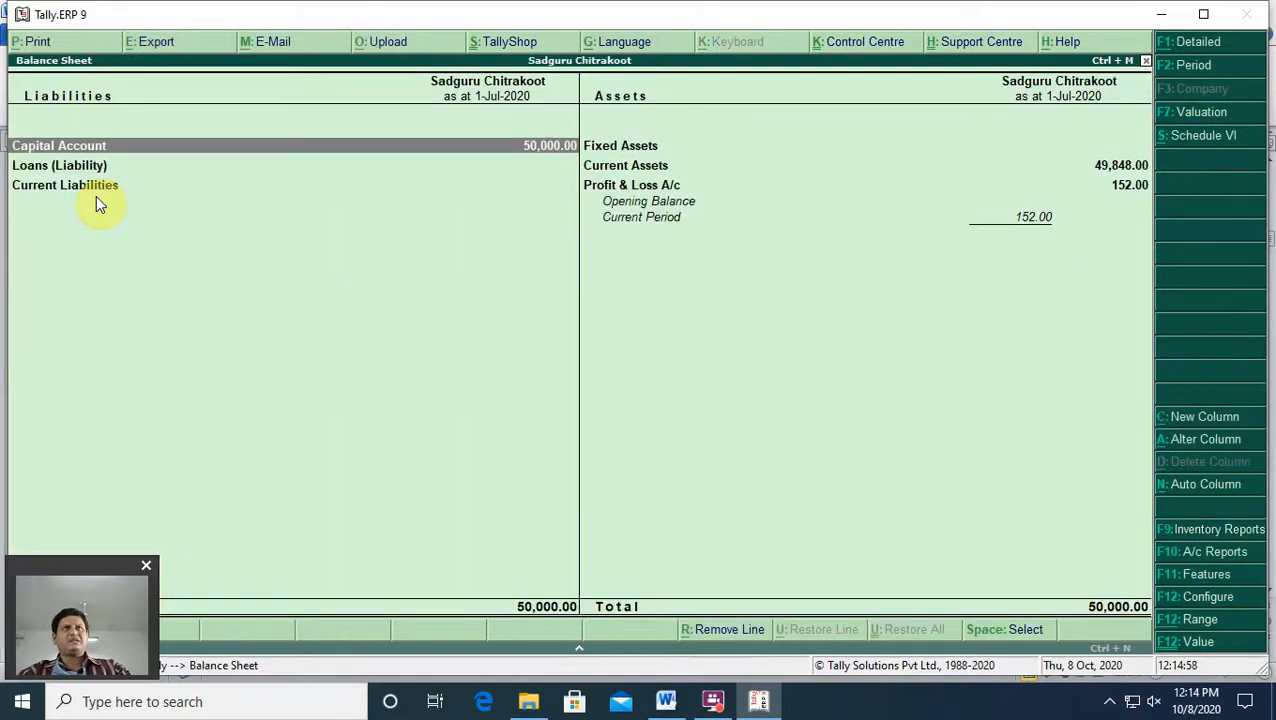
key("Right")
key("Down")
key("Down")
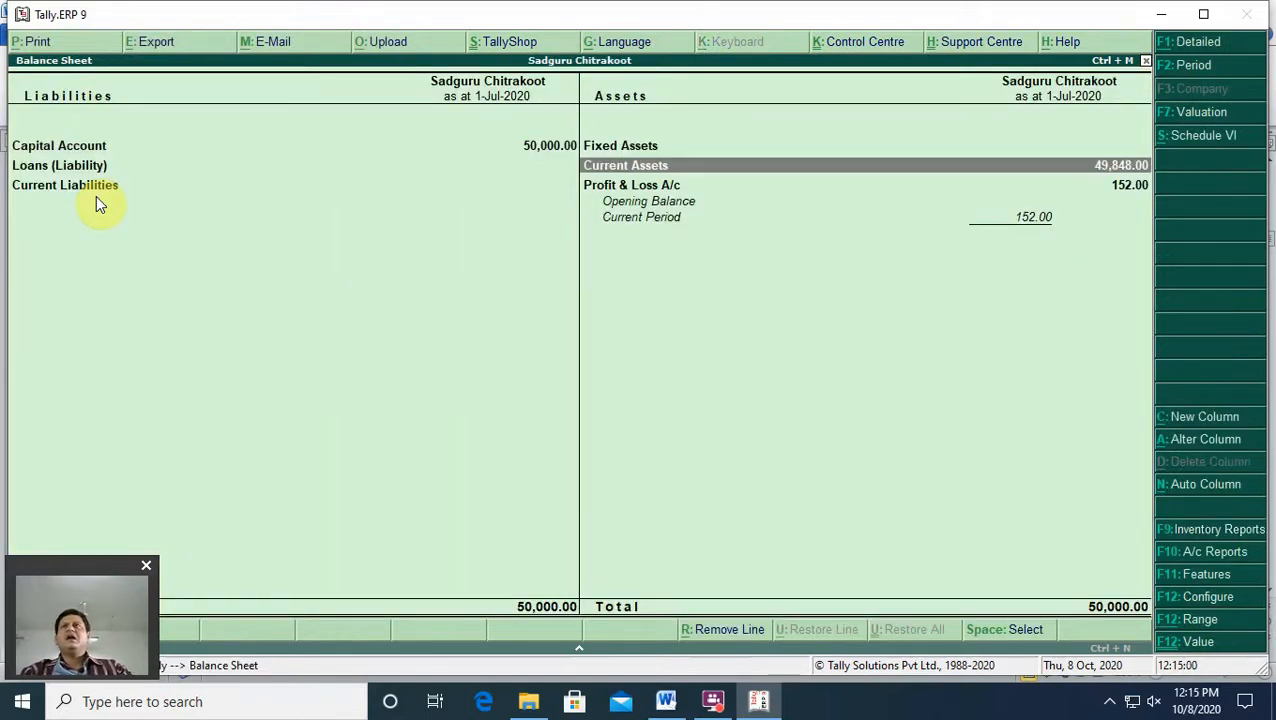
key("Return")
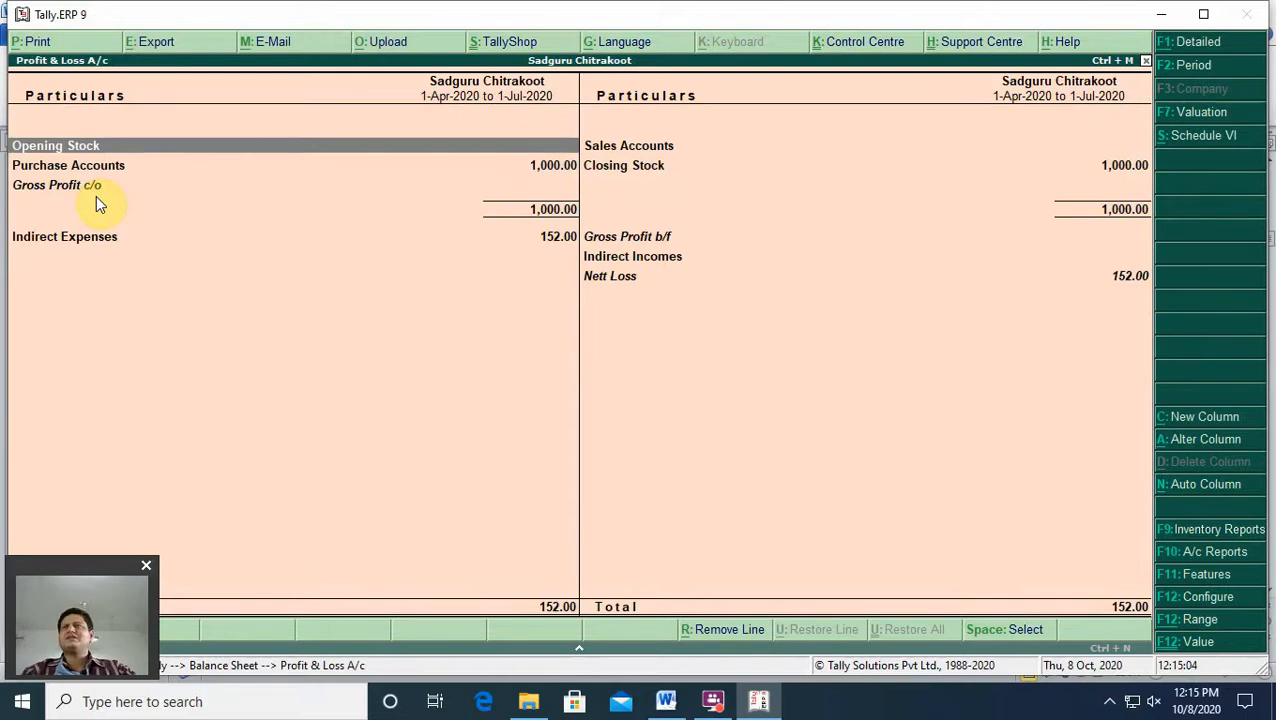
key("Escape")
key("Escape")
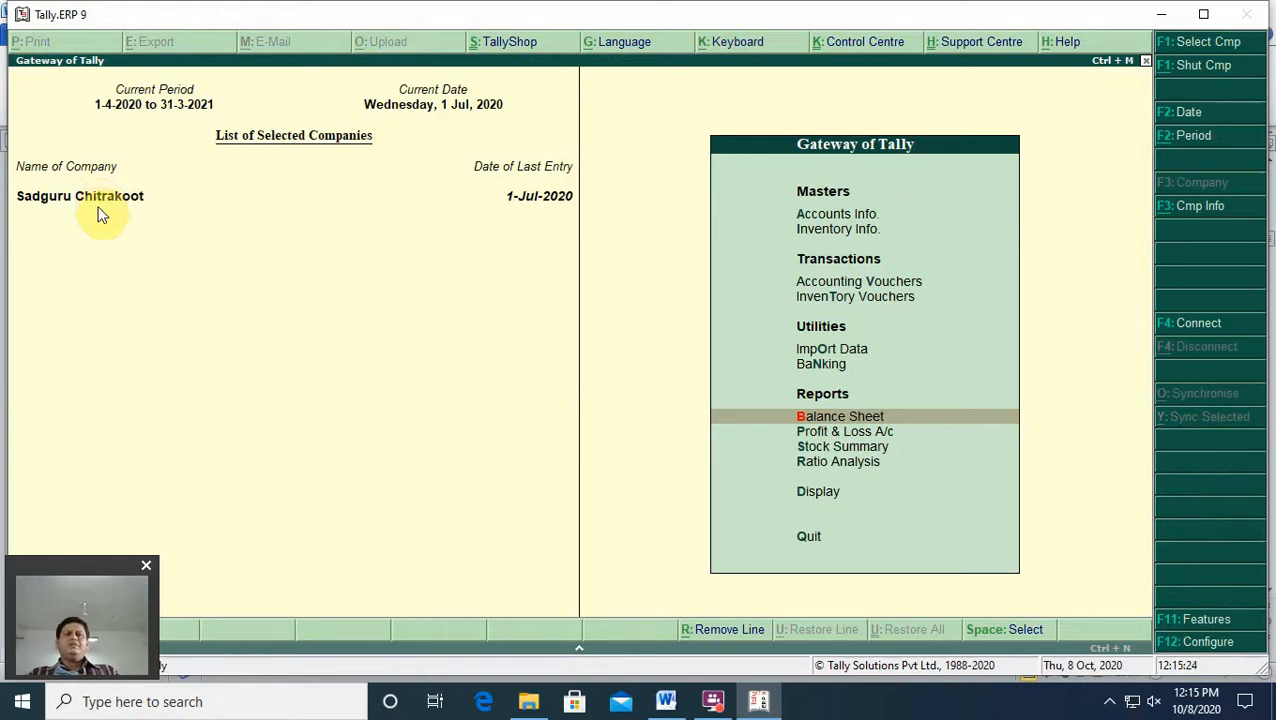
Step: Check the remaining topics in the Word document, and open Lab exercise 2 from the Tally Bcom 2020 folder to read its journal entry questions
left_click(666, 701)
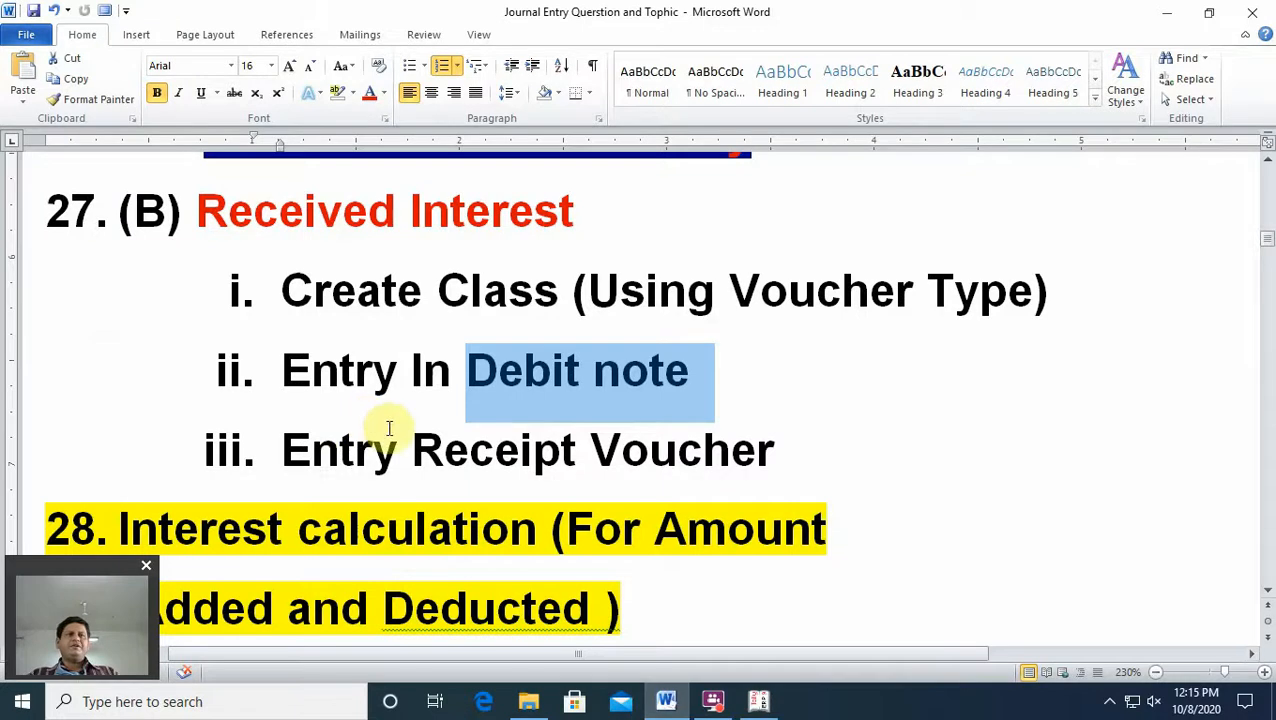
scroll(390, 430, "down", 2)
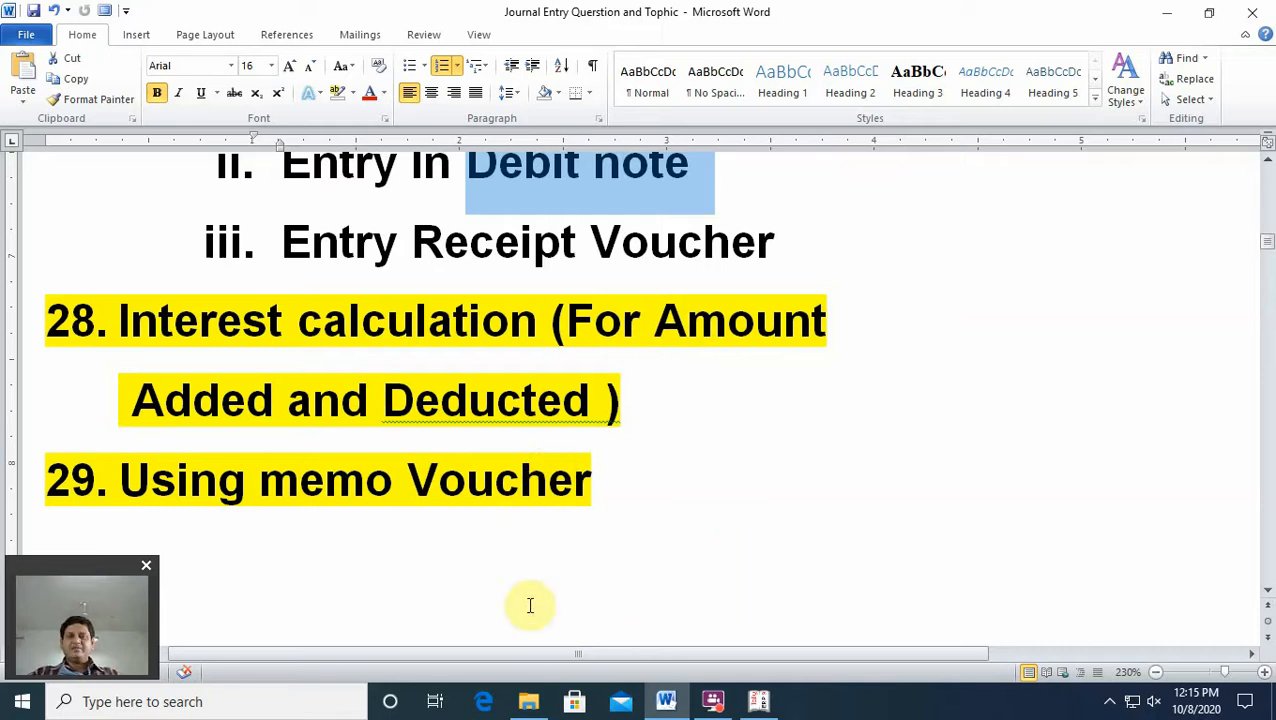
left_click(527, 700)
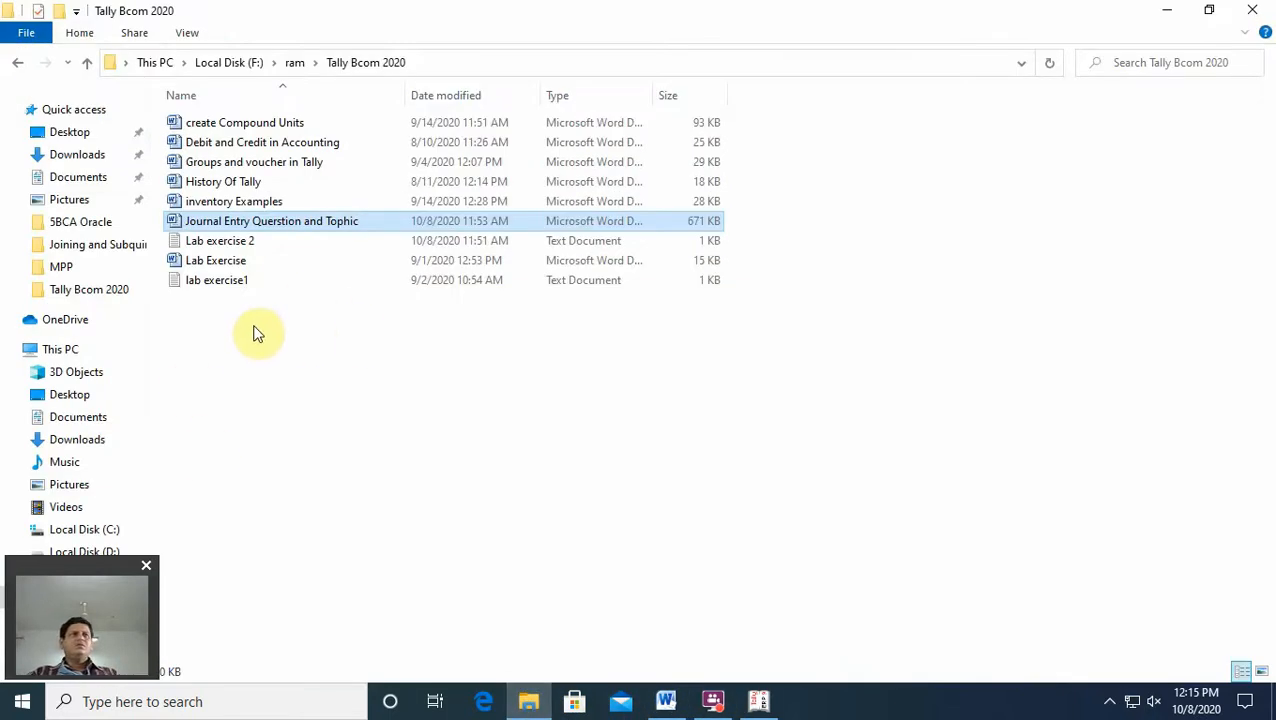
double_click(238, 242)
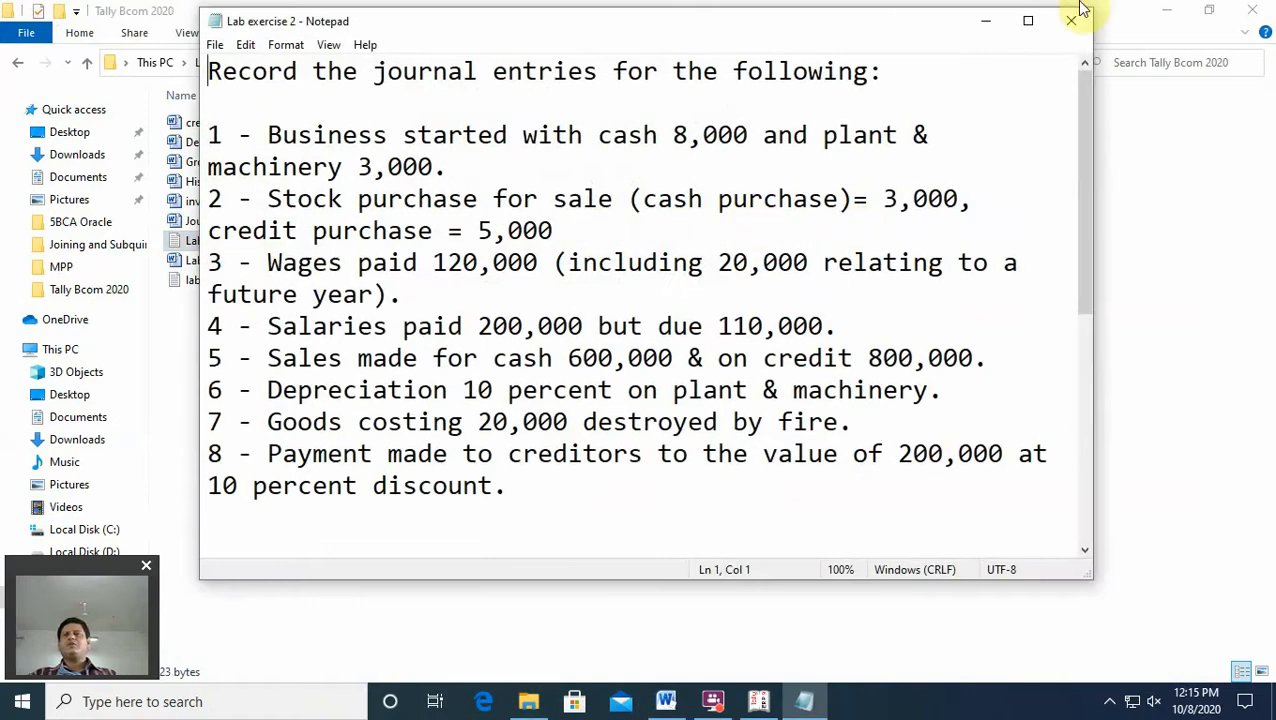
left_click(1028, 21)
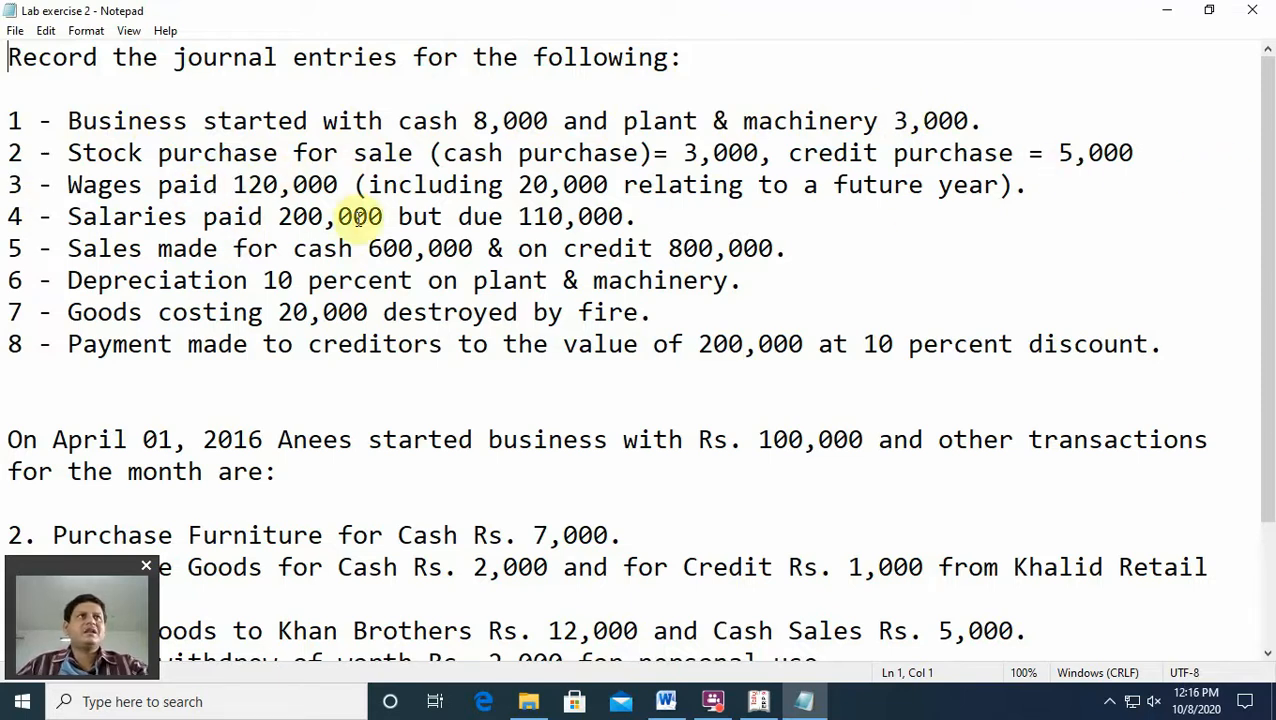
scroll(573, 344, "down", 2)
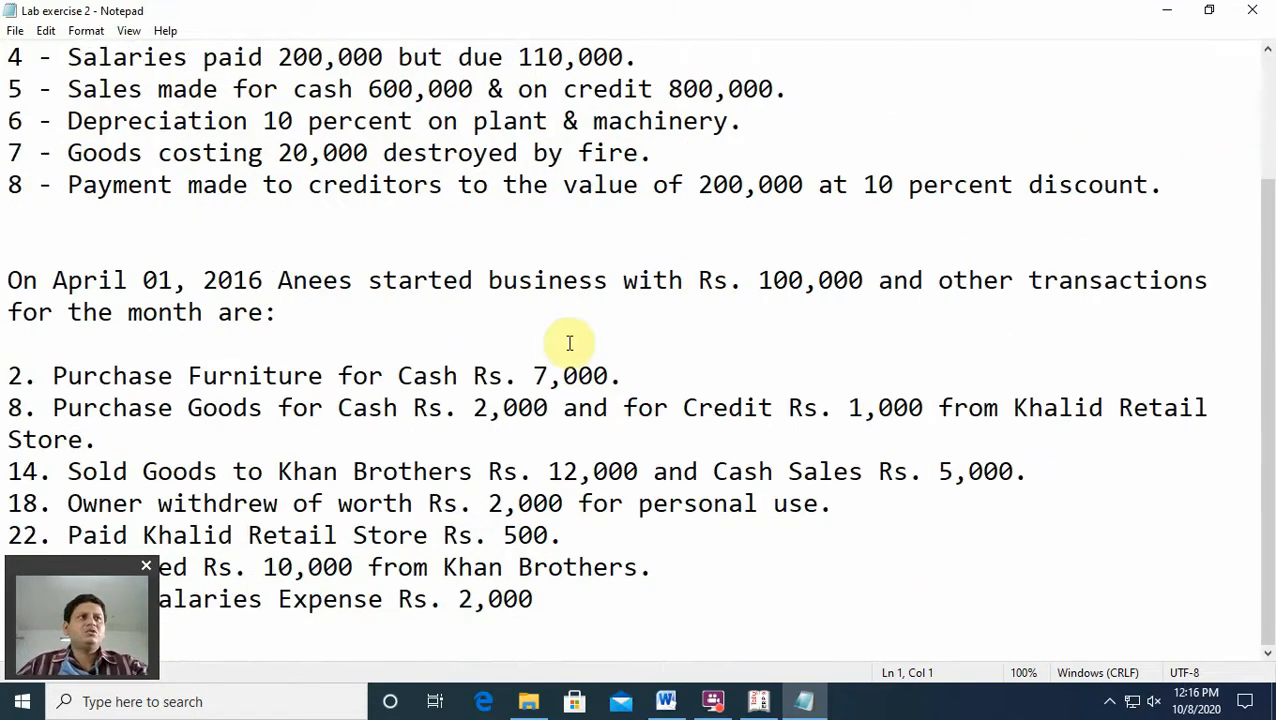
scroll(254, 428, "up", 2)
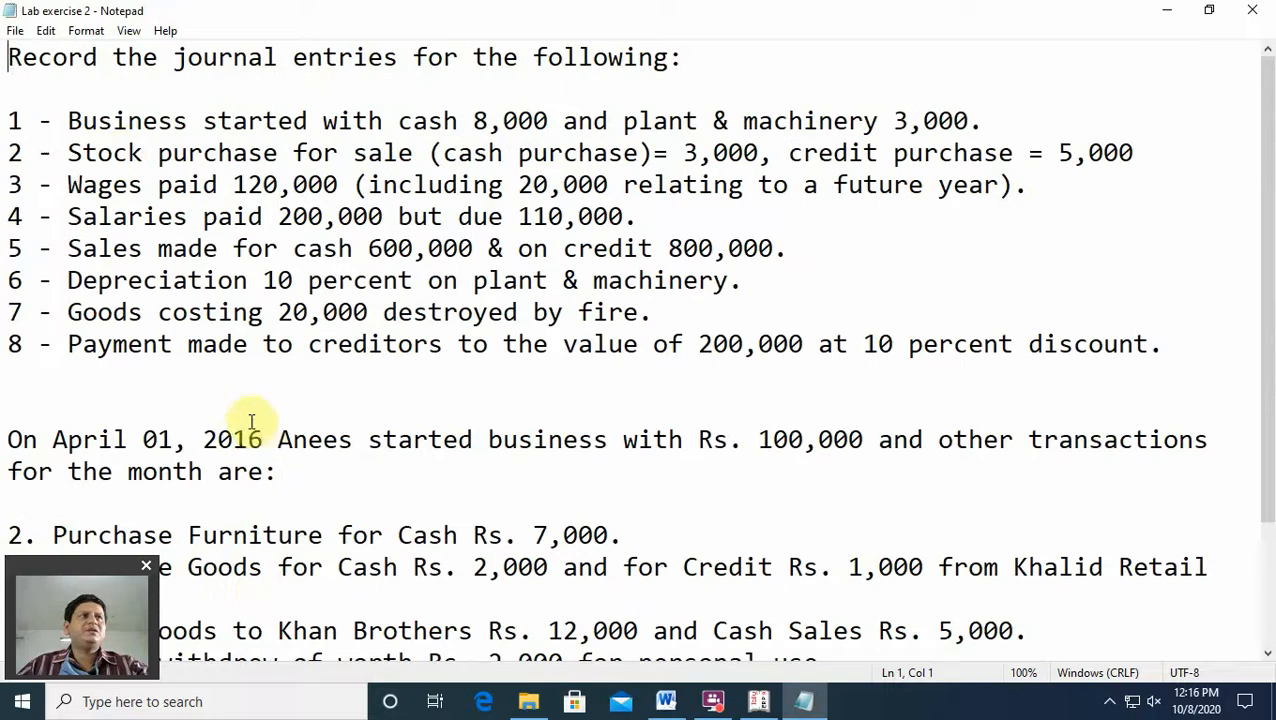
Step: Read through both sets of journal entry questions in Lab exercise 2
scroll(210, 358, "down", 2)
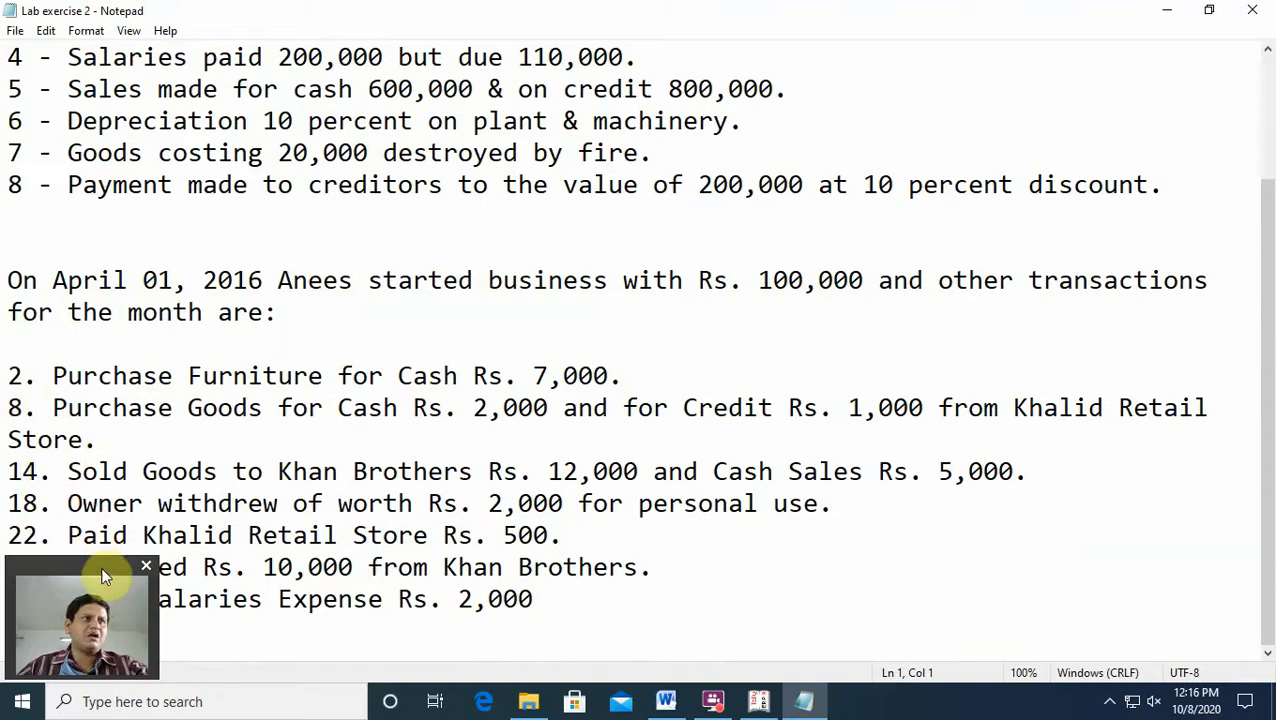
left_click_drag(105, 577, 1208, 558)
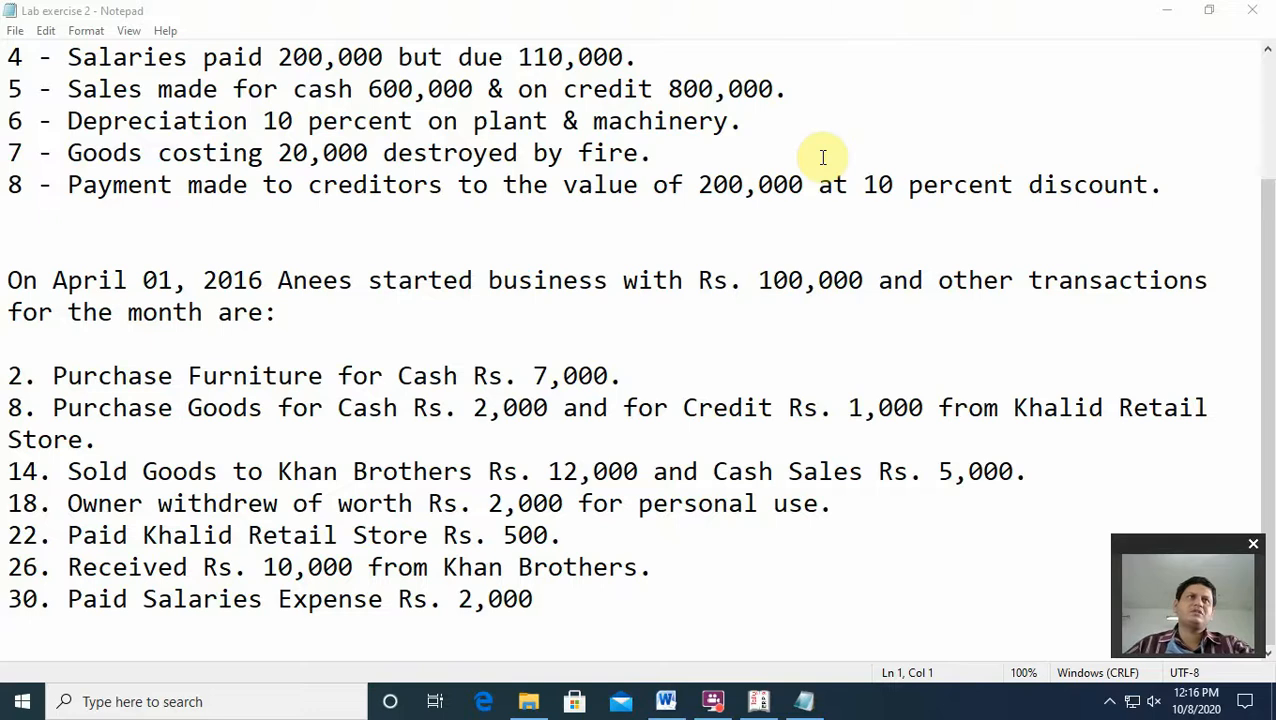
scroll(822, 157, "up", 2)
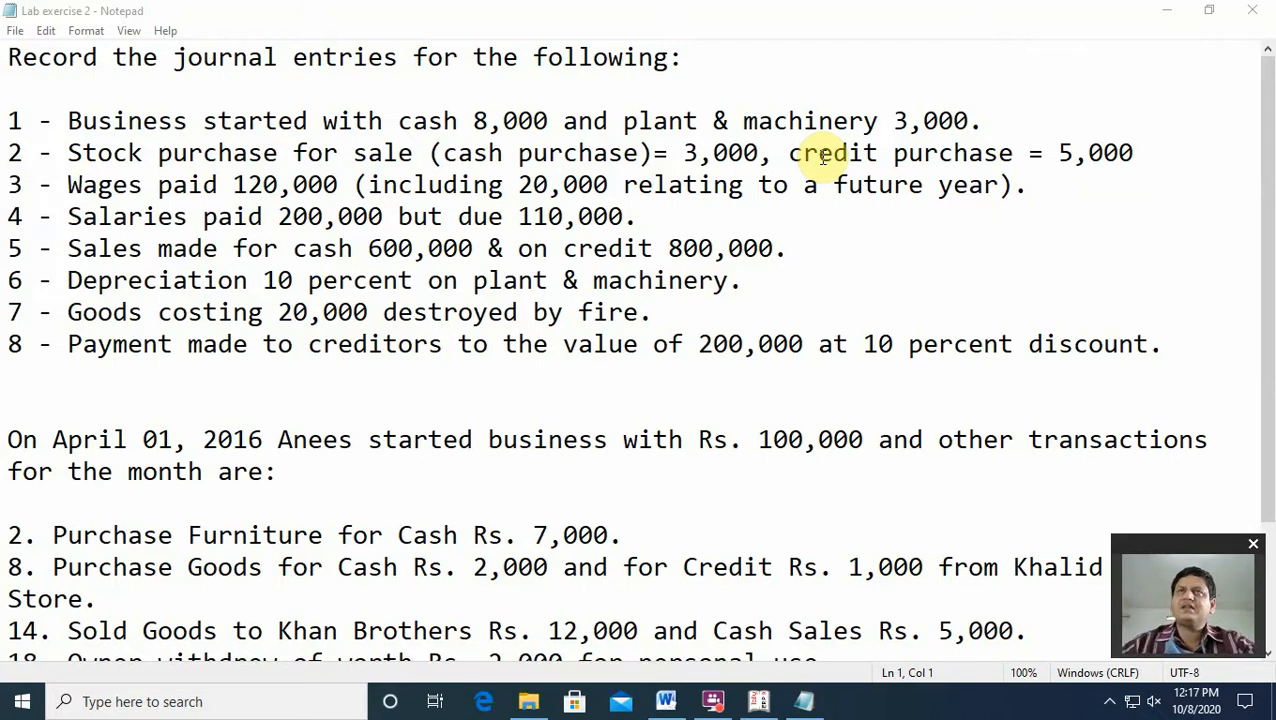
Step: Leave the exercise text and open the bcom_computer_syllabus_04082018 PDF from the ram folder
left_click(1167, 10)
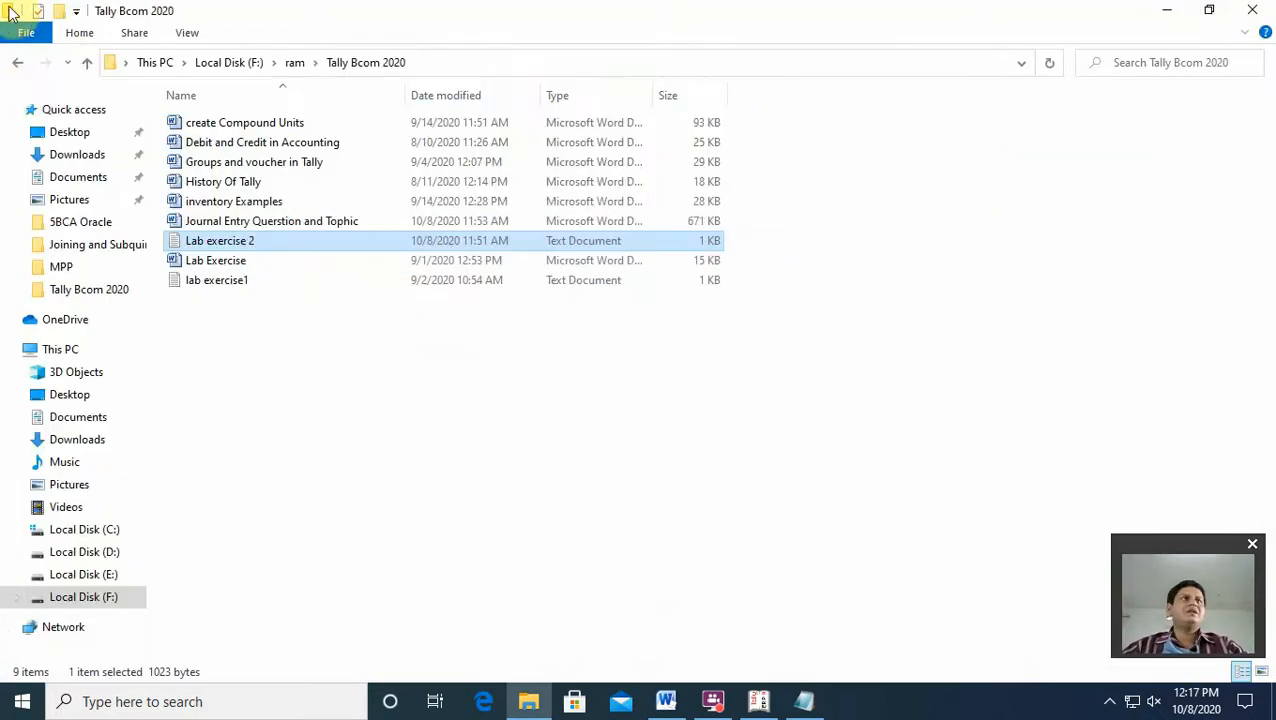
left_click(20, 65)
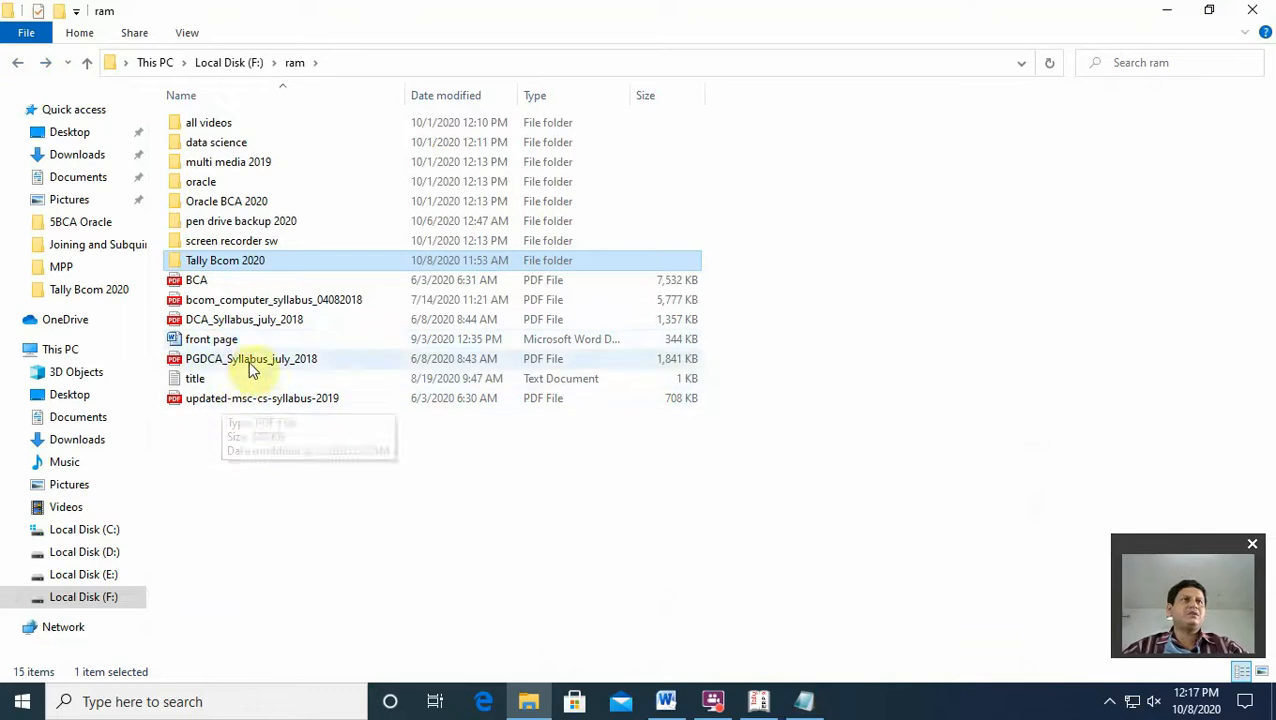
left_click(255, 300)
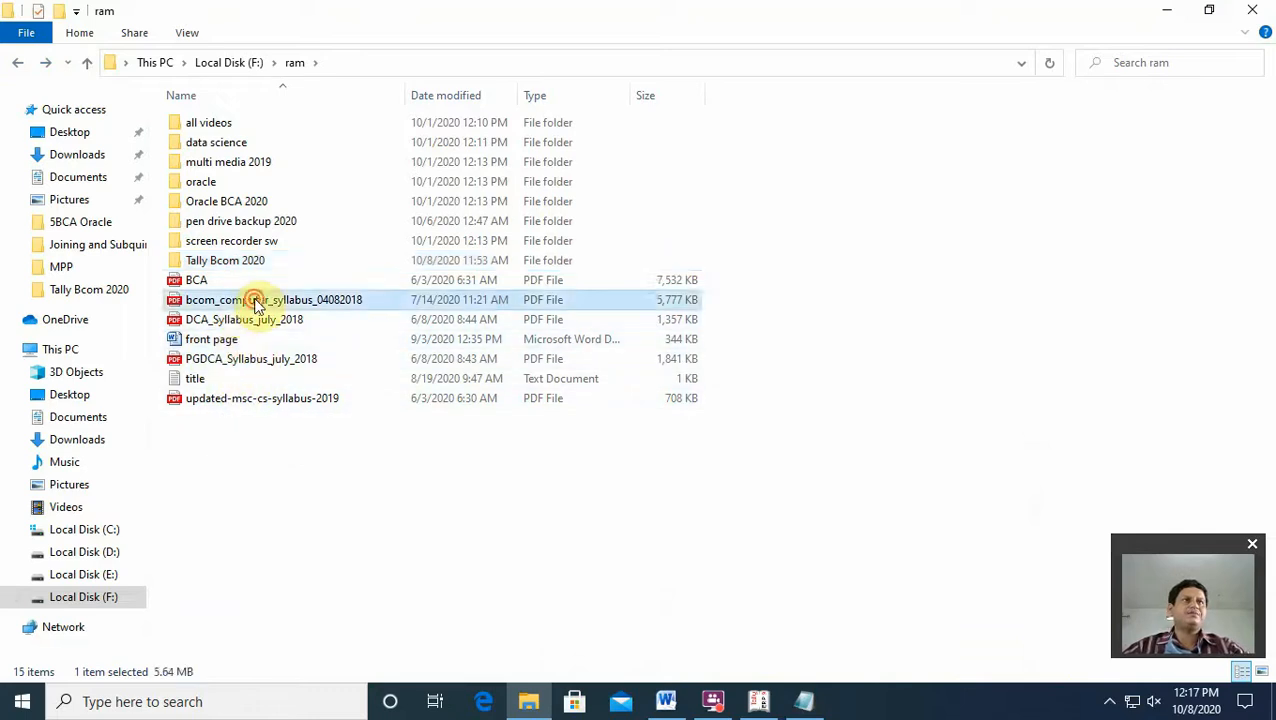
double_click(255, 300)
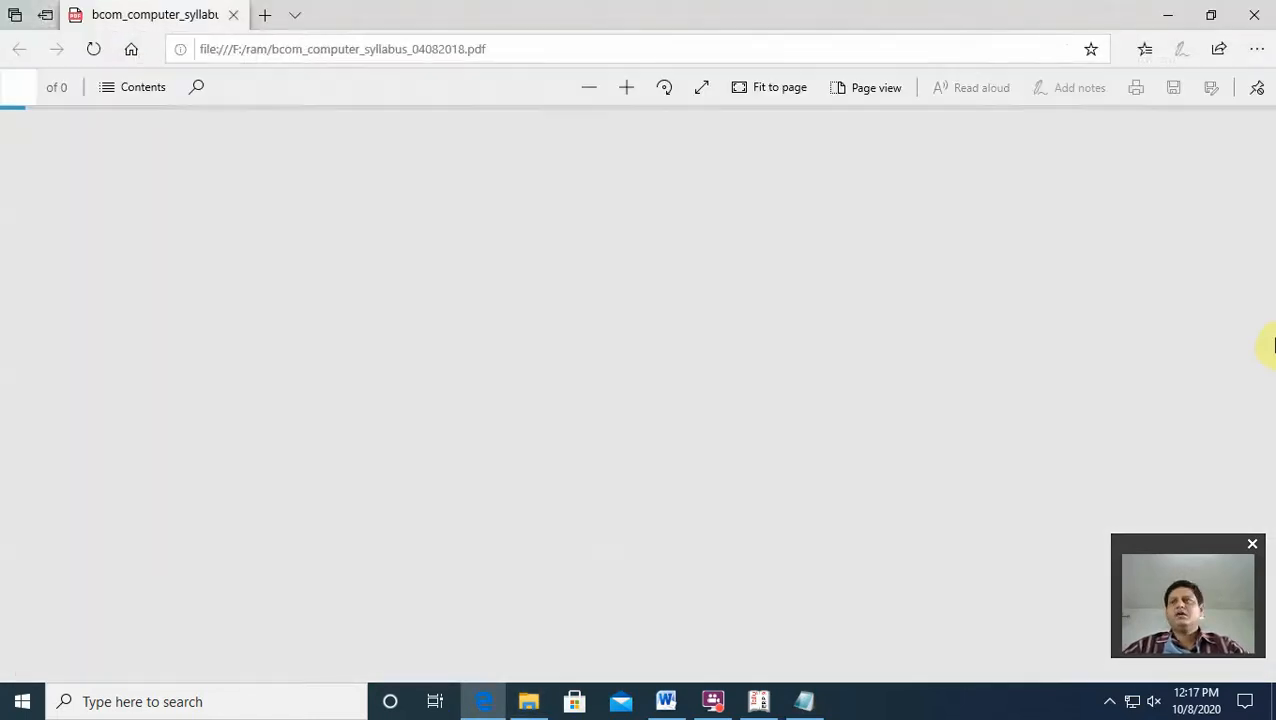
Step: Look through the semester schemes and first-semester subject pages of the syllabus for the Tally paper
scroll(965, 304, "down", 10)
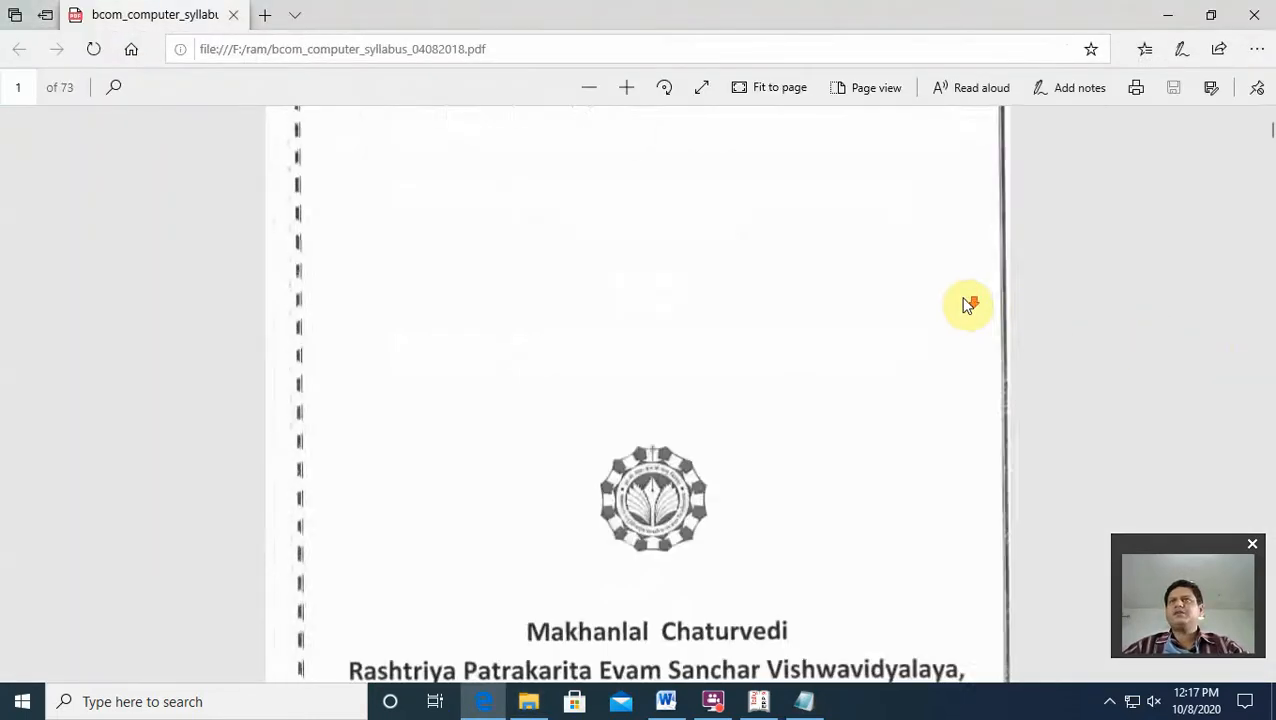
scroll(965, 304, "down", 15)
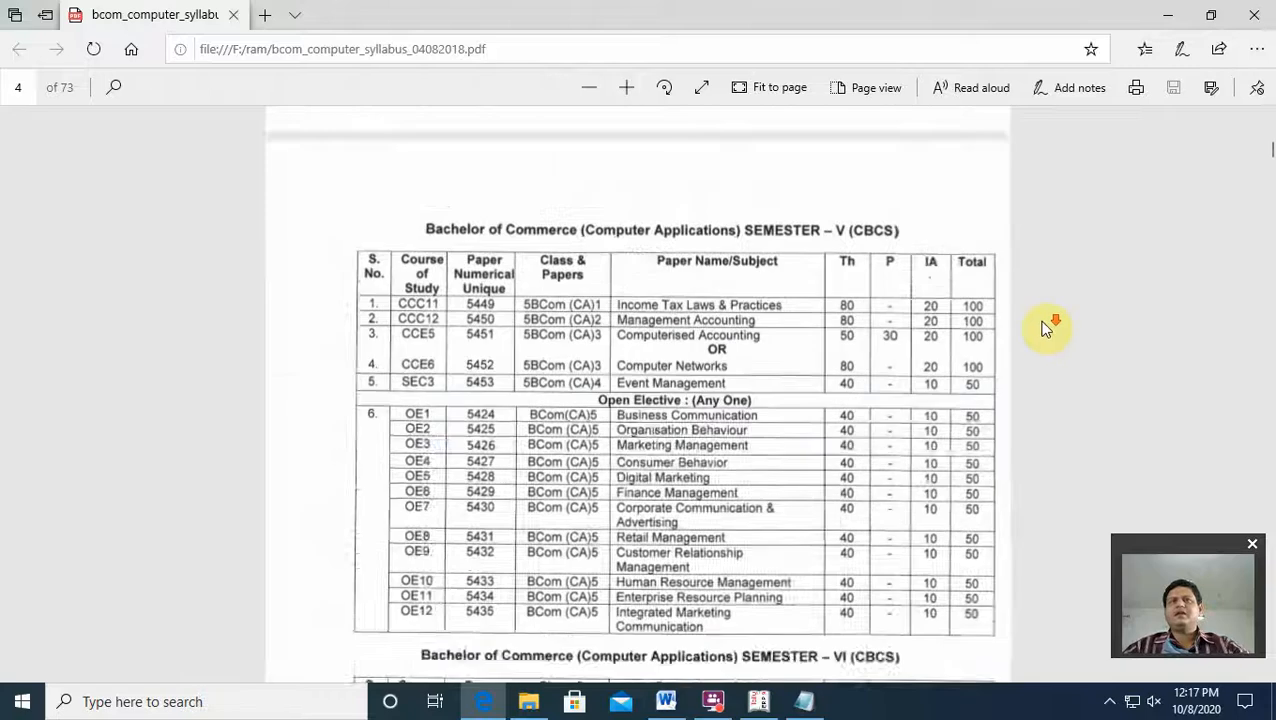
scroll(1040, 333, "down", 15)
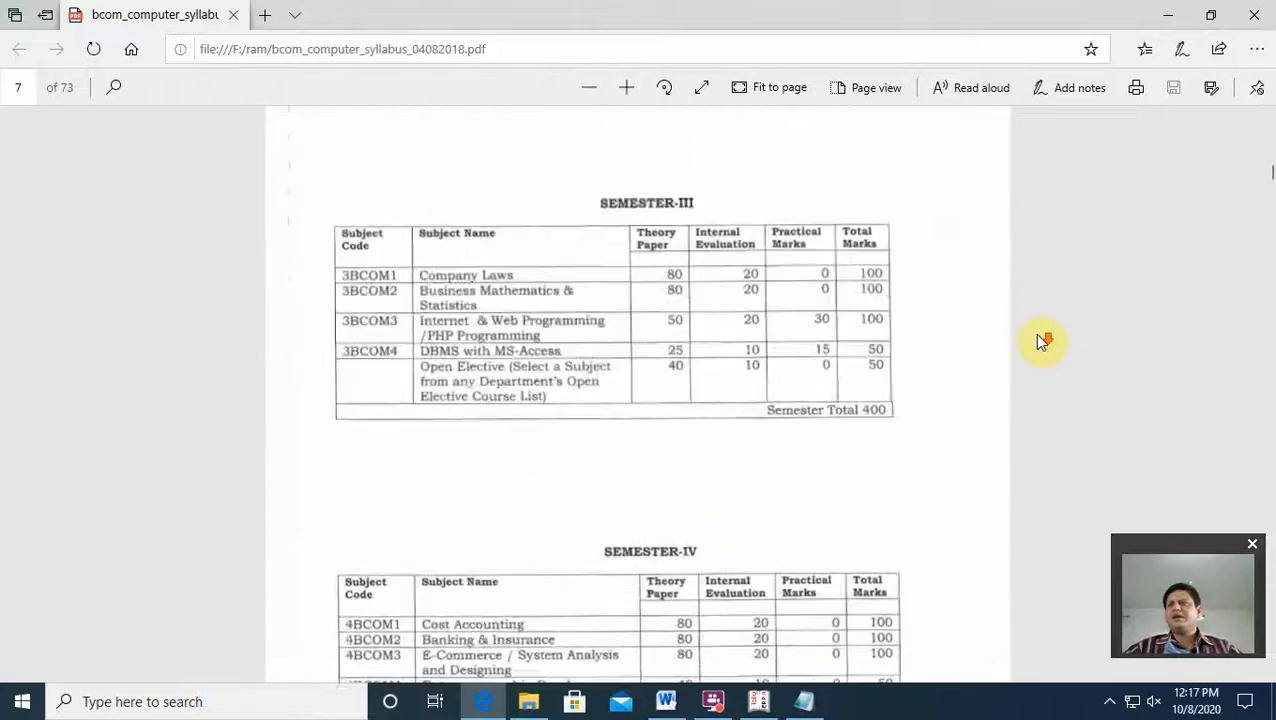
scroll(1040, 340, "down", 5)
scroll(1040, 342, "down", 15)
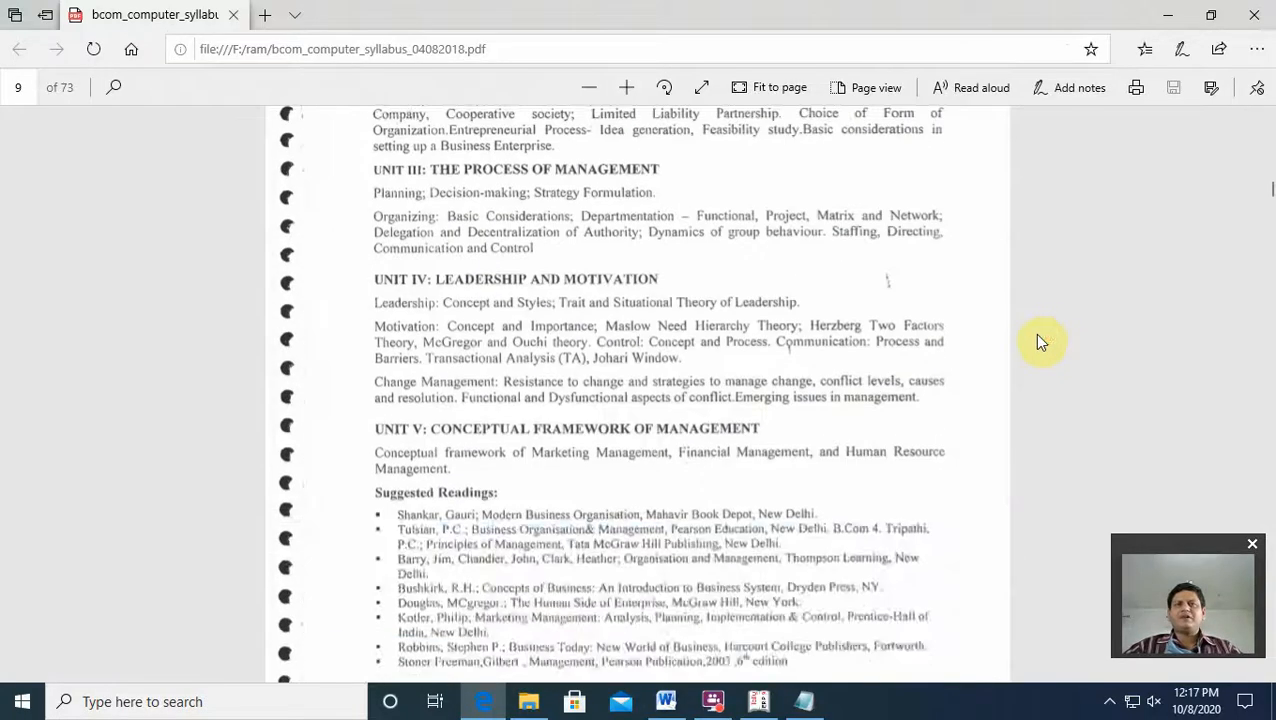
scroll(1040, 346, "down", 15)
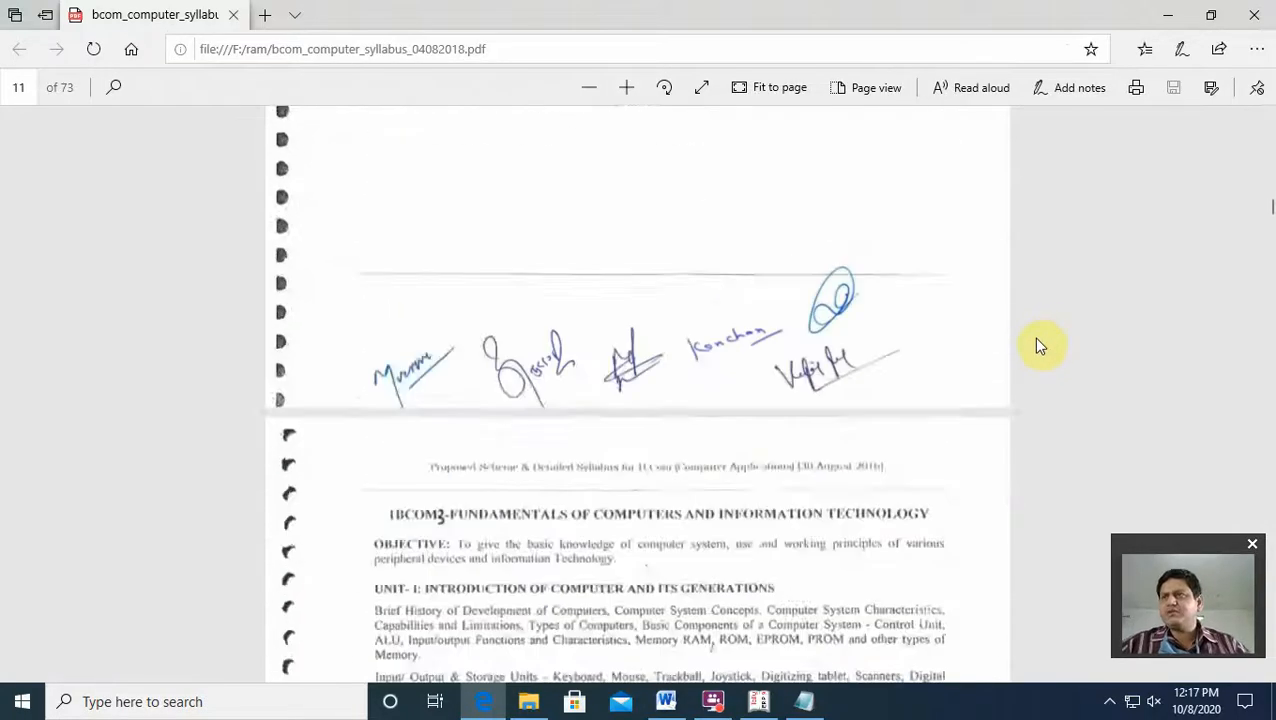
scroll(960, 425, "down", 4)
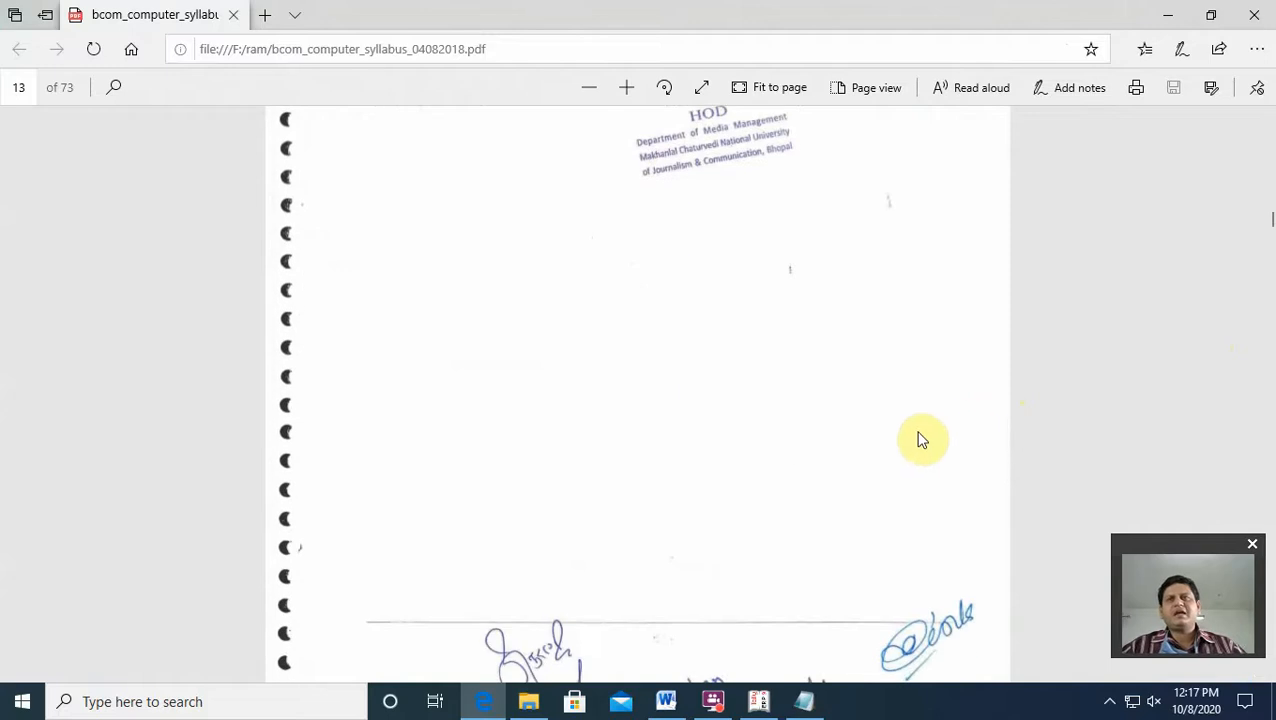
Step: Continue through the second-semester subject pages, checking the MS Word and Excel units and their lab assignments
scroll(913, 437, "up", 3, "ctrl")
scroll(911, 437, "down", 6)
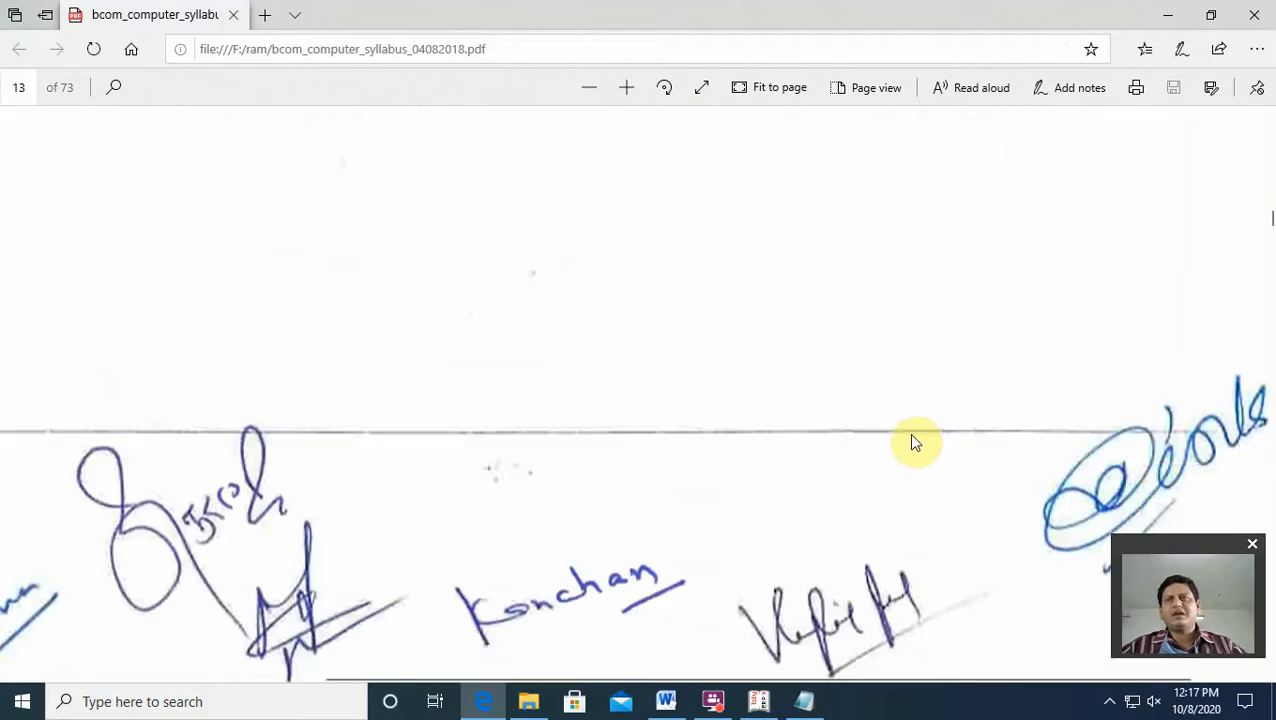
scroll(909, 435, "down", 10)
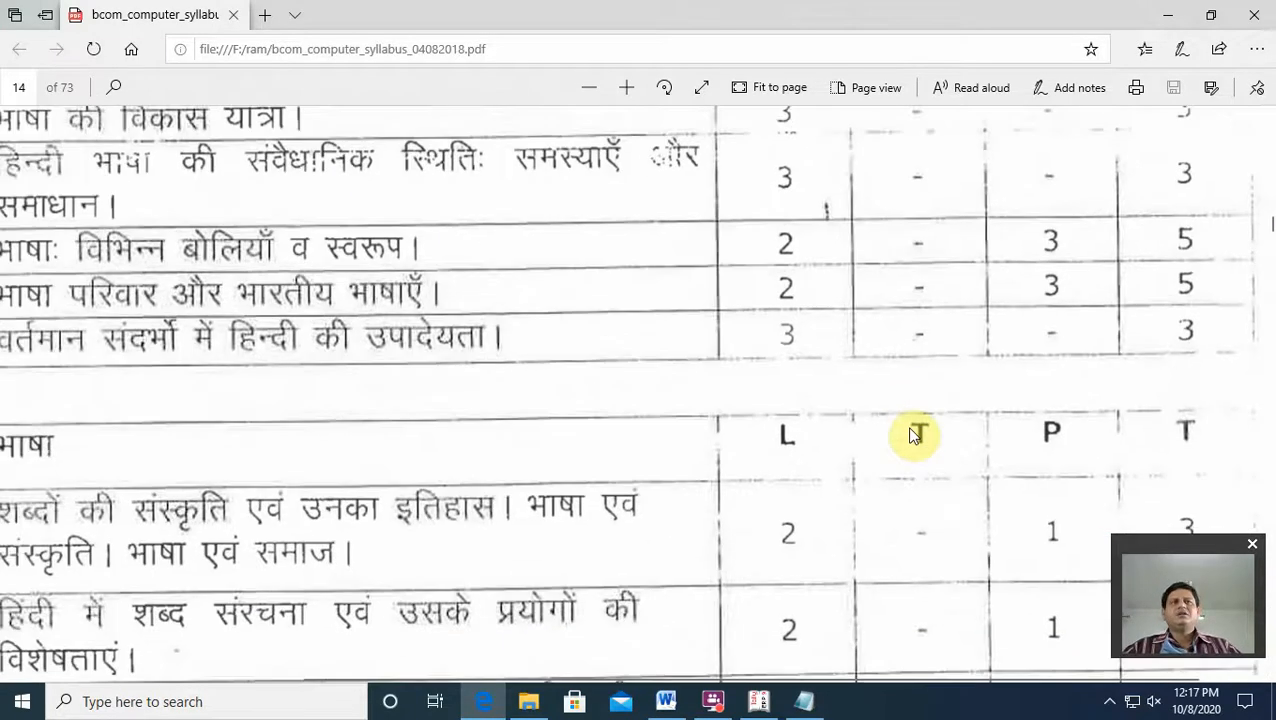
scroll(909, 435, "down", 2, "ctrl")
scroll(910, 436, "down", 20)
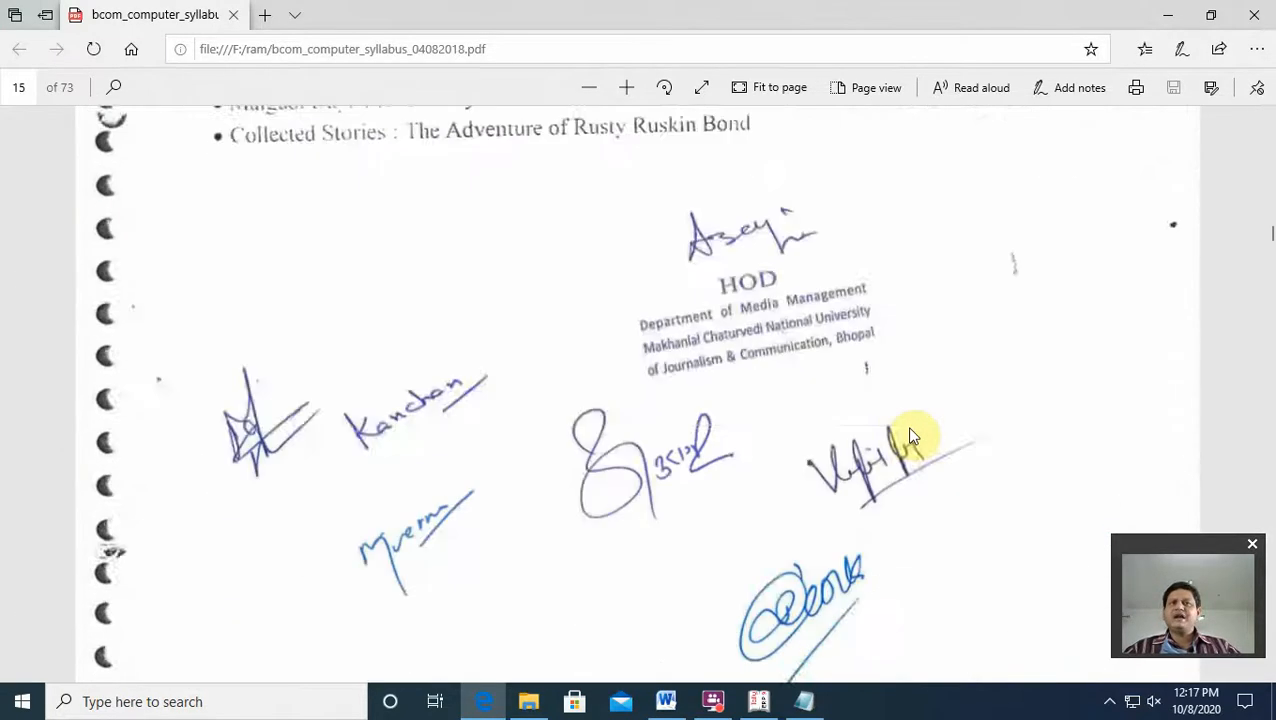
scroll(912, 436, "down", 20)
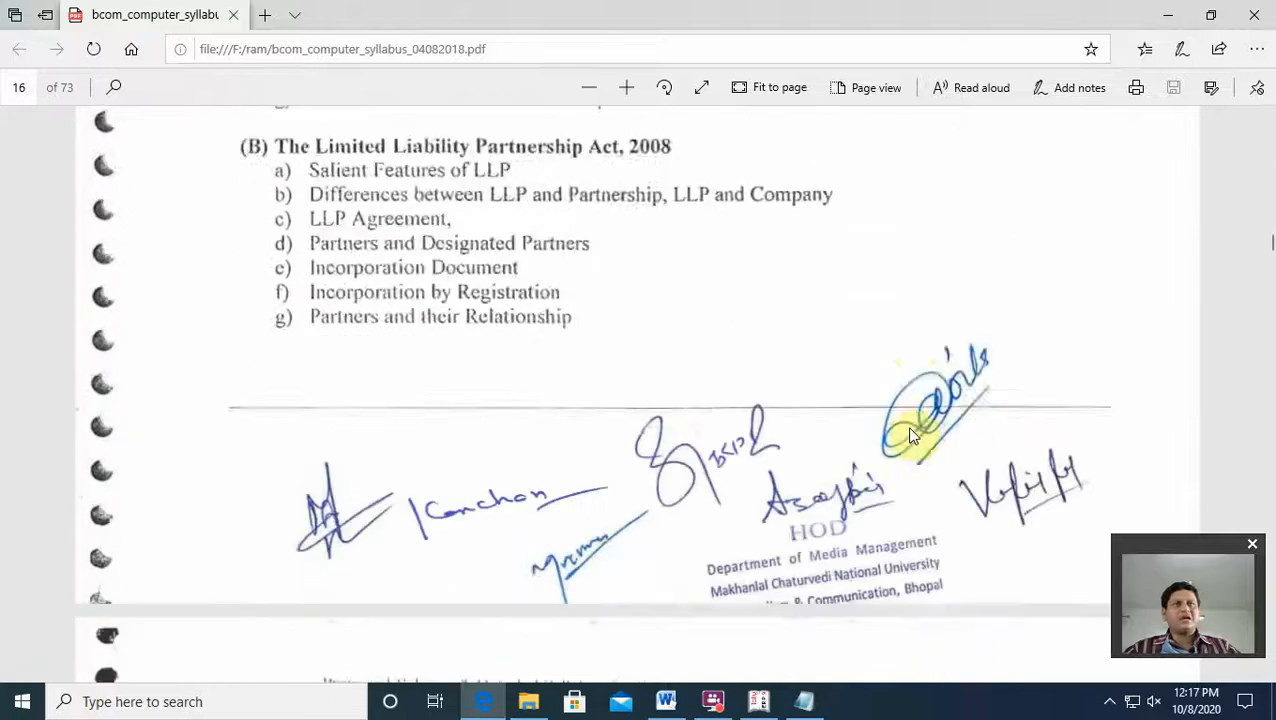
scroll(909, 435, "down", 20)
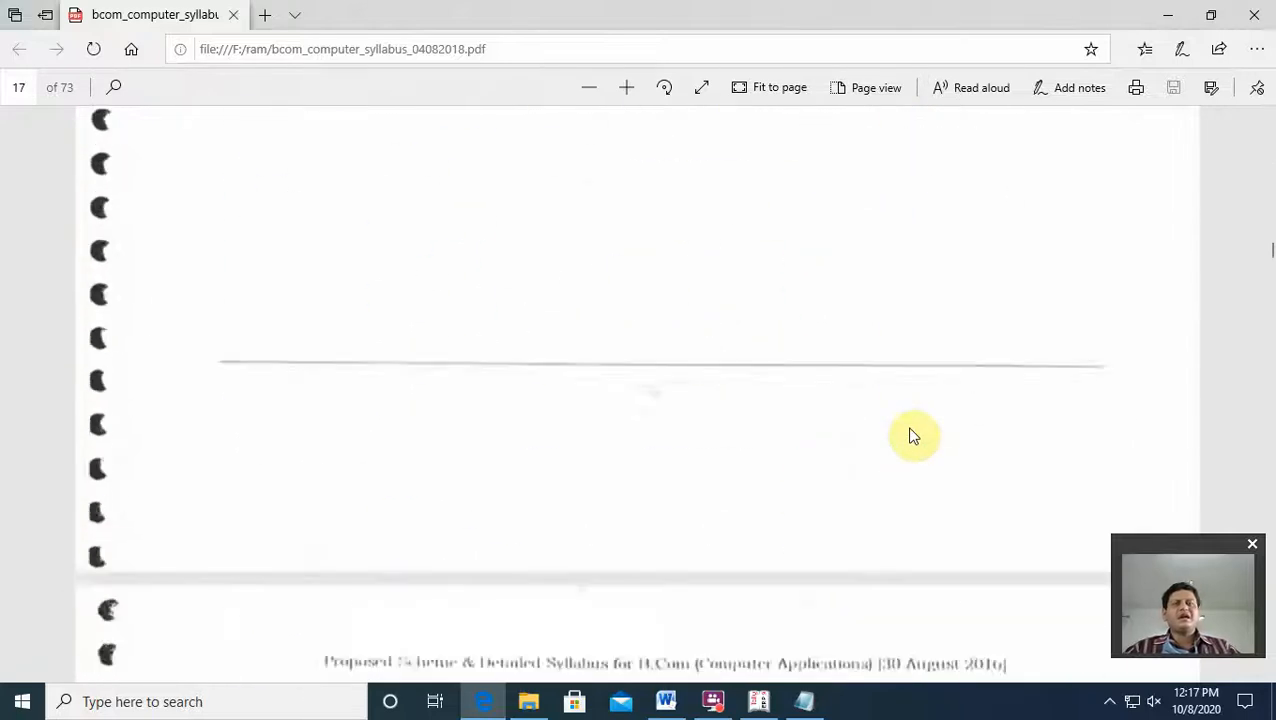
scroll(910, 436, "down", 20)
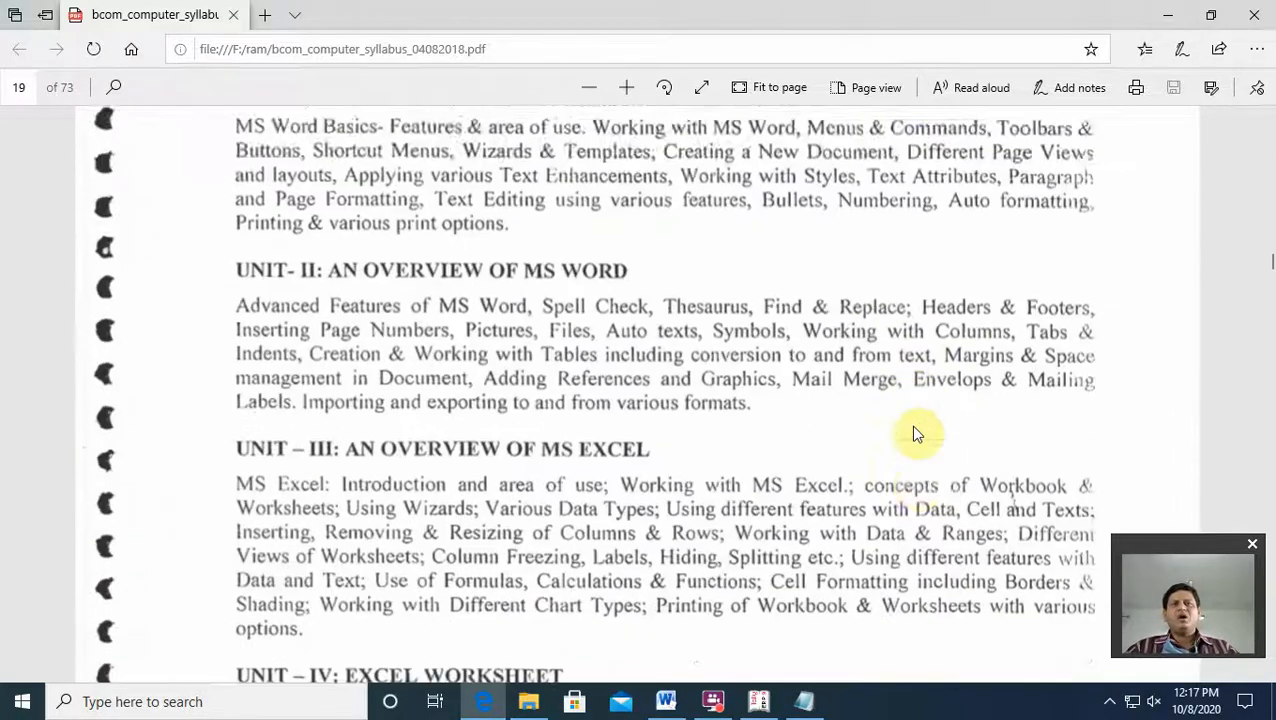
scroll(910, 425, "down", 20)
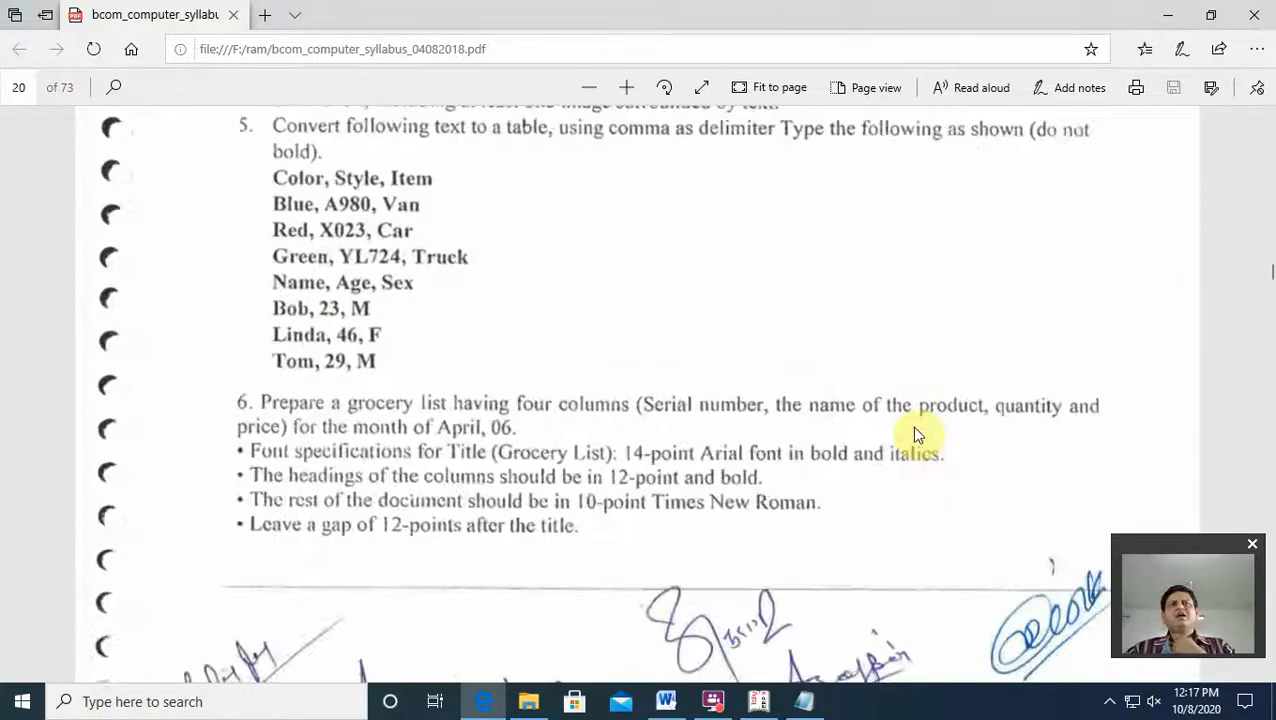
scroll(911, 426, "down", 10)
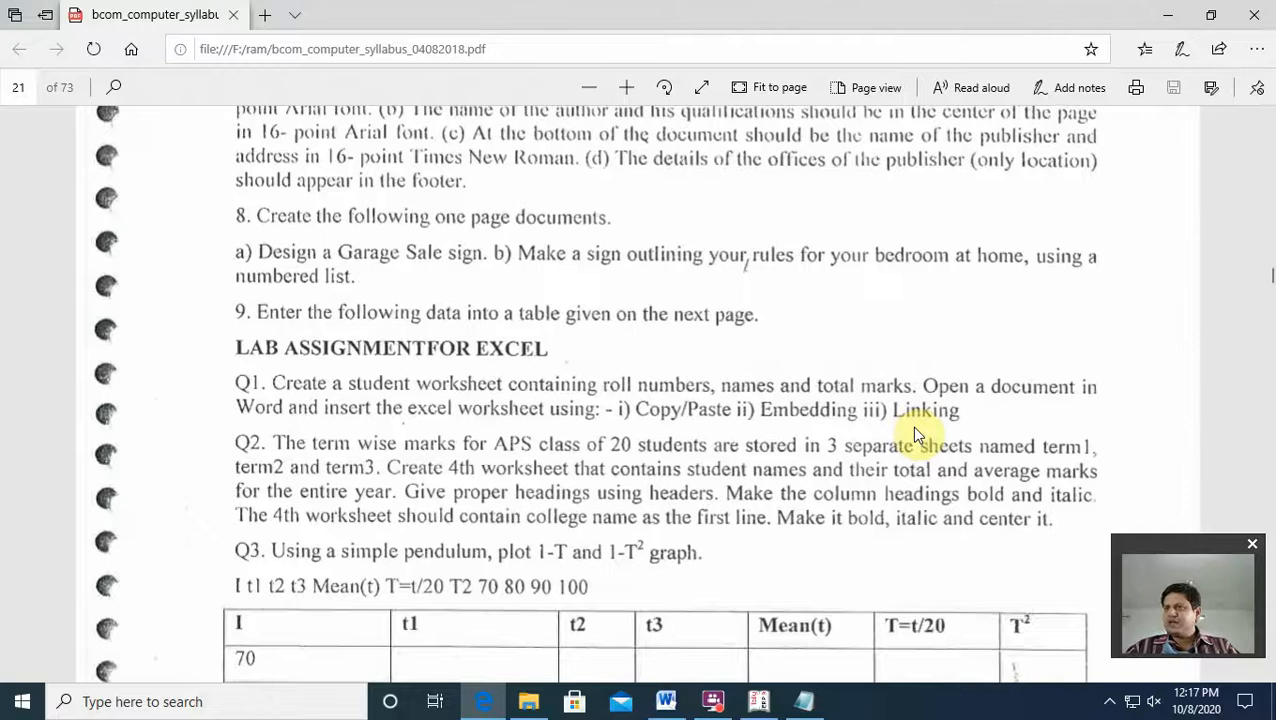
scroll(880, 500, "down", 5)
Step: Glance back at Lab exercise 2, and resume the syllabus through the Excel home assignments, Environmental Studies and company law pages
left_click(808, 705)
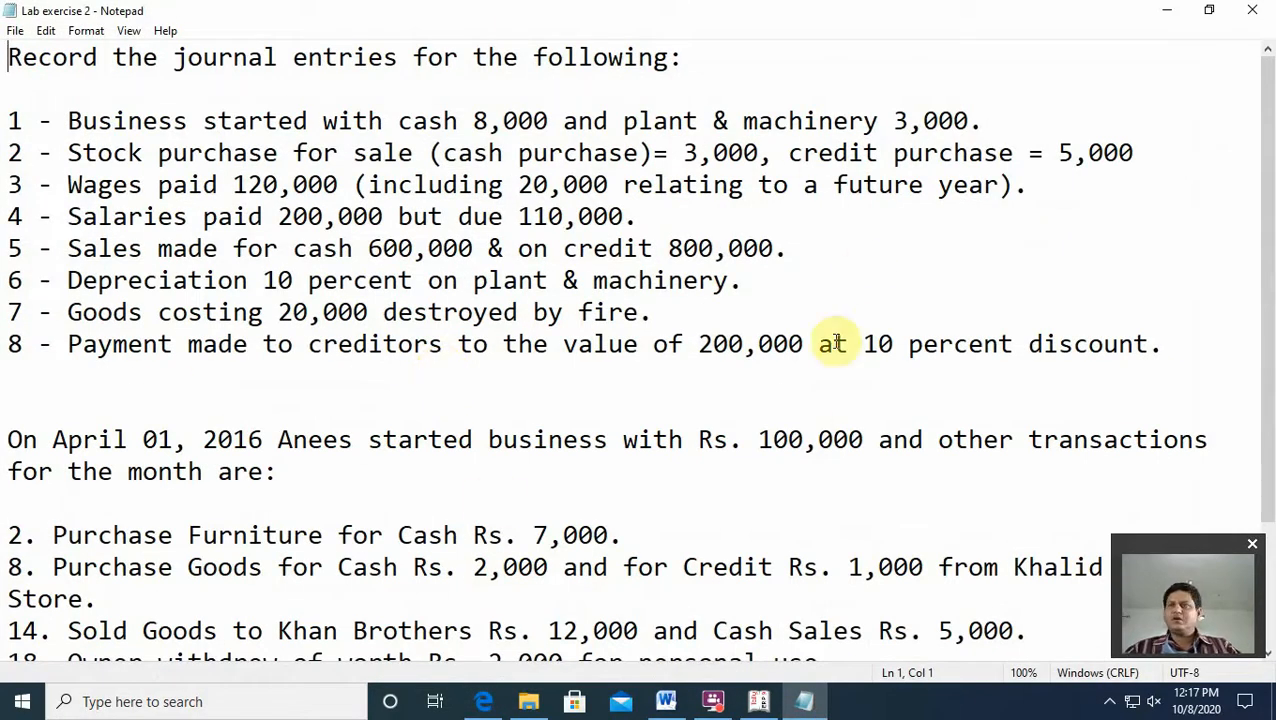
left_click(484, 701)
scroll(806, 410, "down", 10)
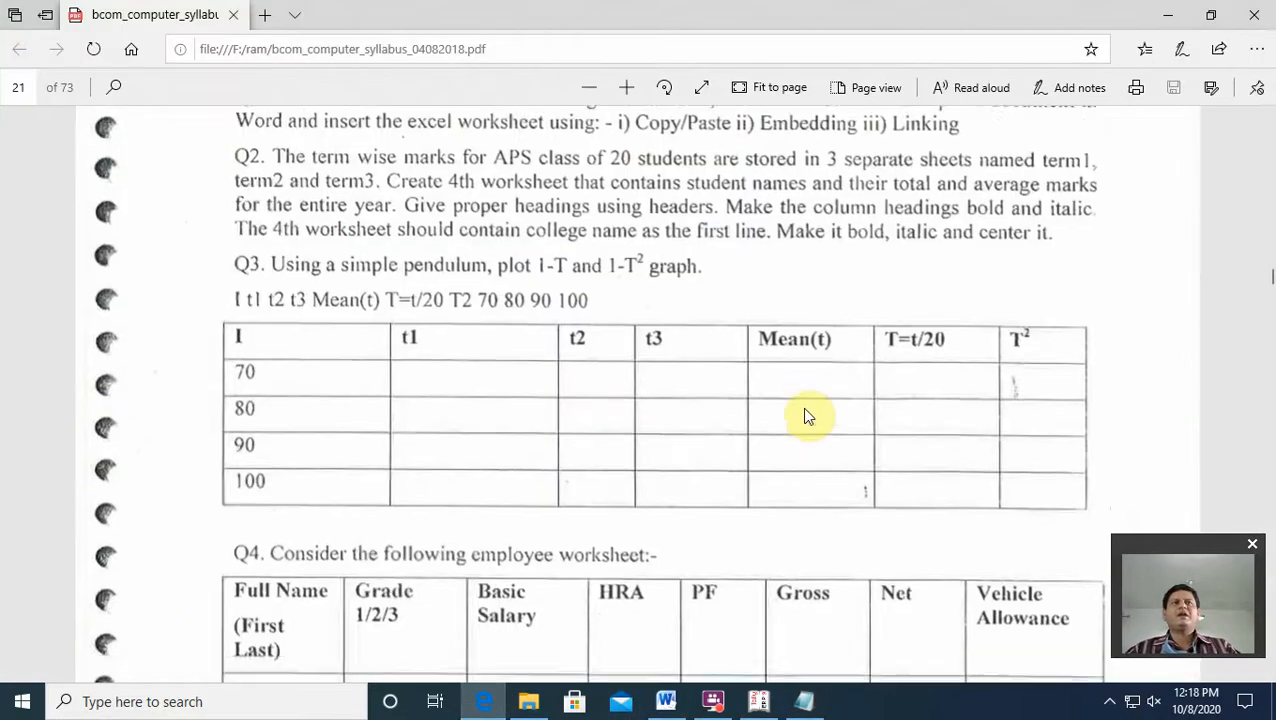
scroll(808, 412, "down", 10)
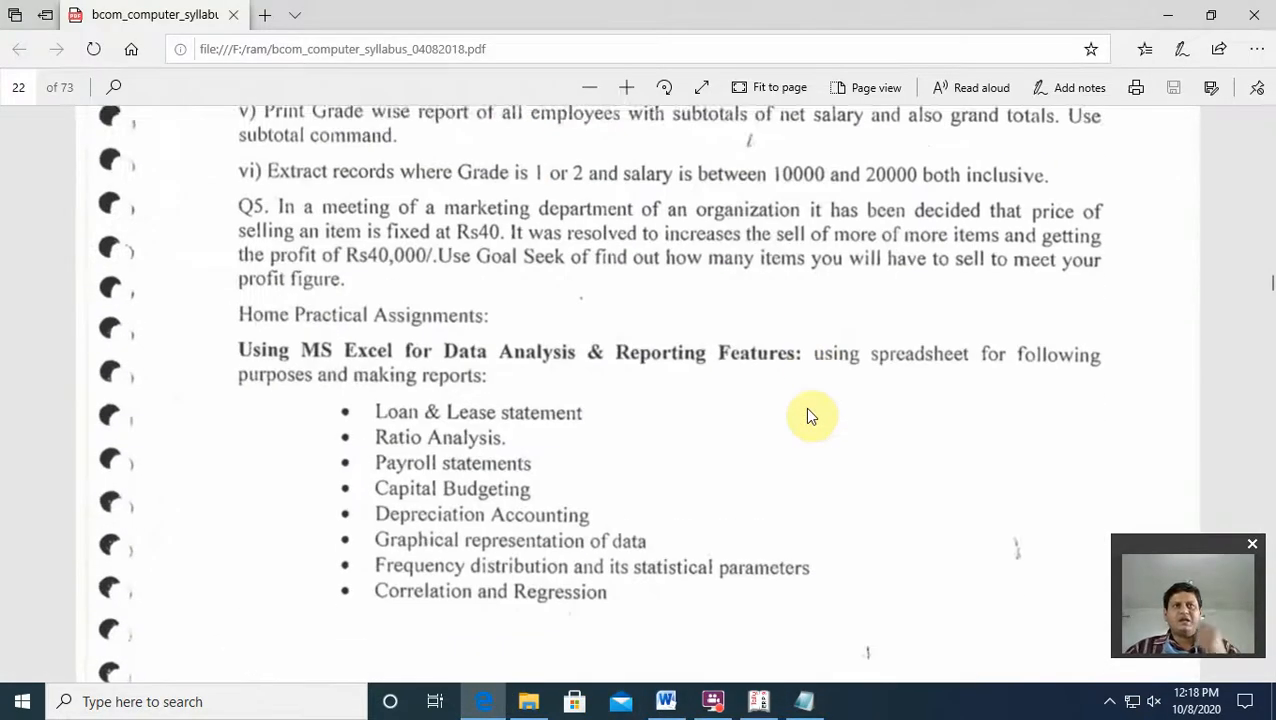
scroll(810, 416, "down", 15)
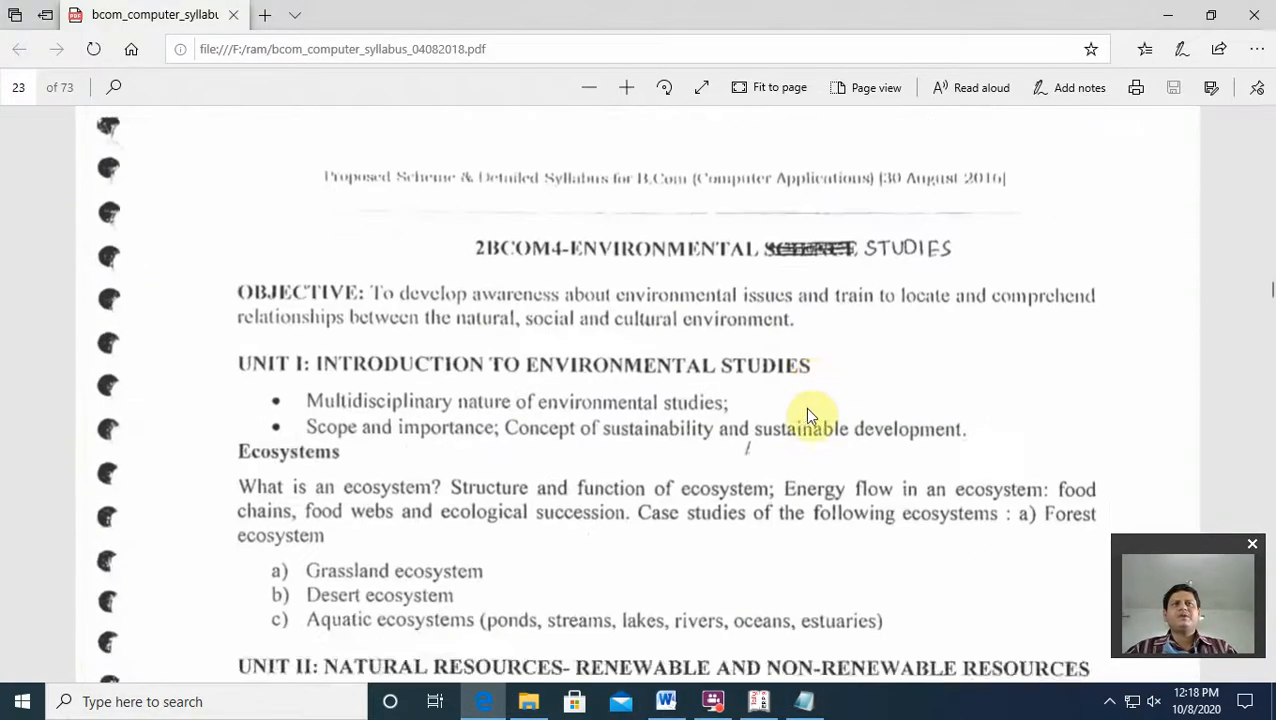
scroll(810, 416, "down", 15)
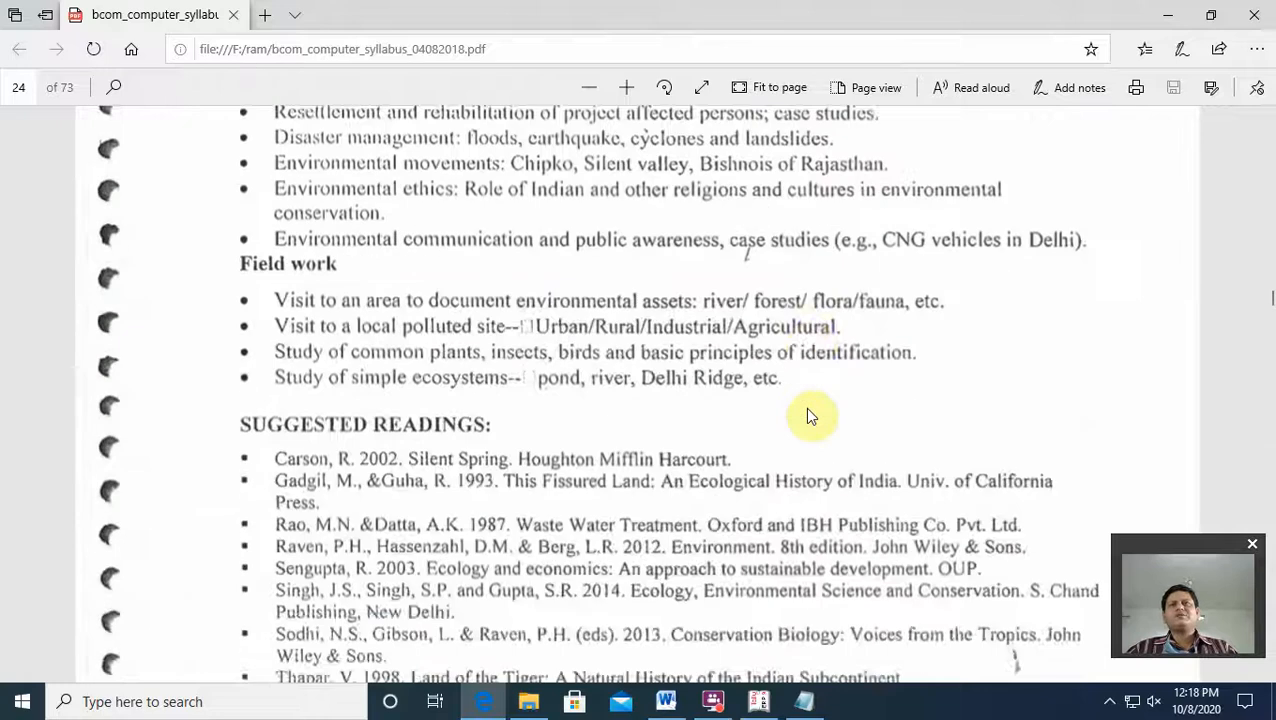
scroll(810, 416, "down", 8)
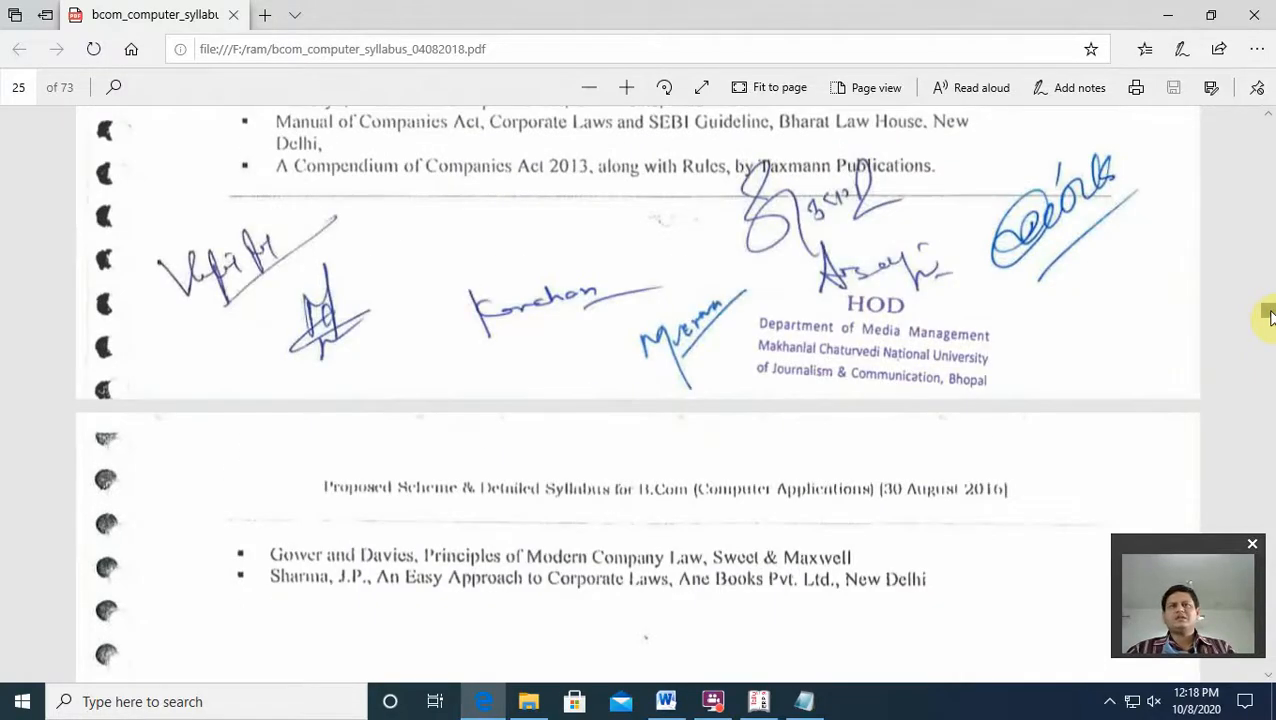
Step: Skip ahead to the DBMS with MS Access paper and check its units and lab assignments
left_click_drag(1268, 316, 1272, 401)
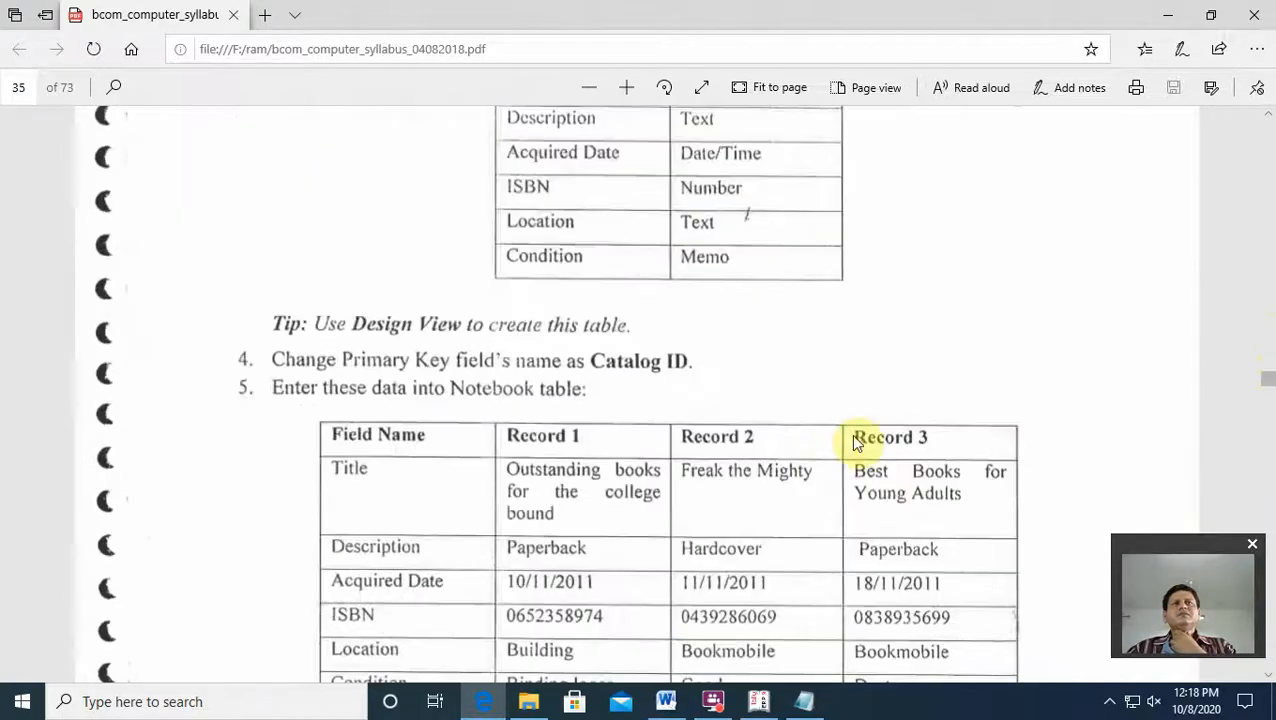
scroll(854, 441, "up", 10)
scroll(855, 443, "up", 15)
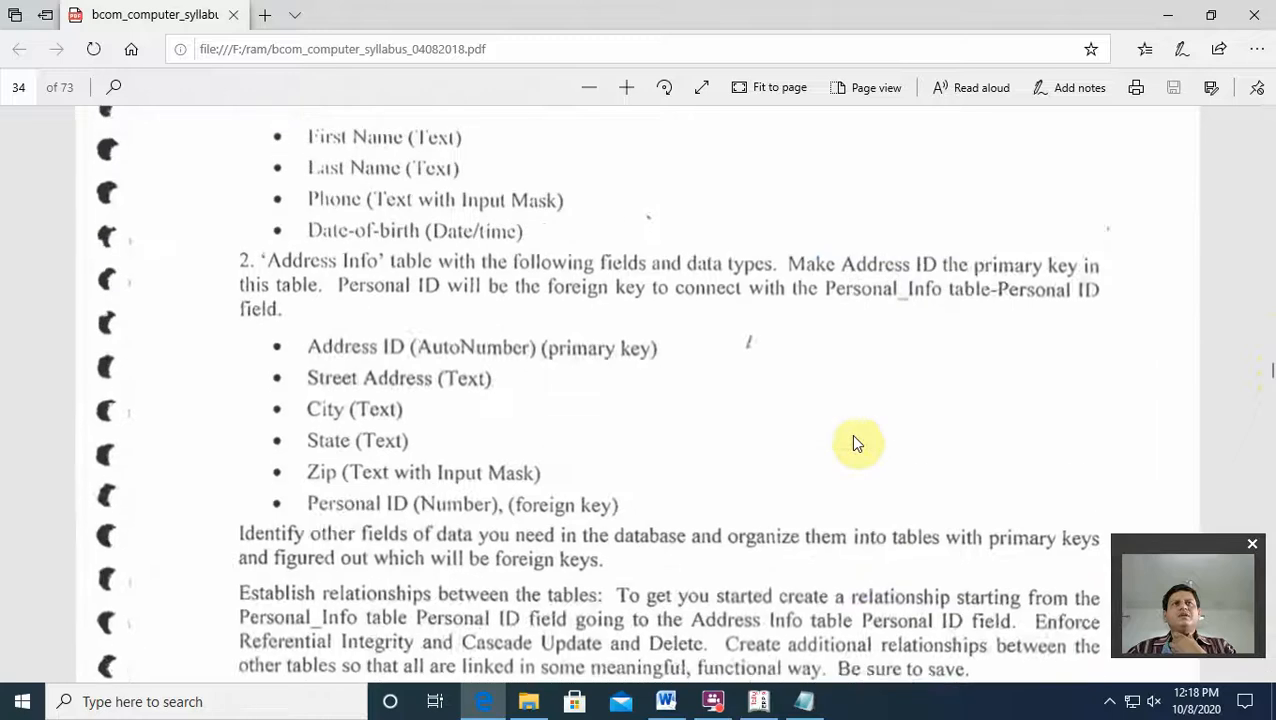
scroll(855, 443, "up", 12)
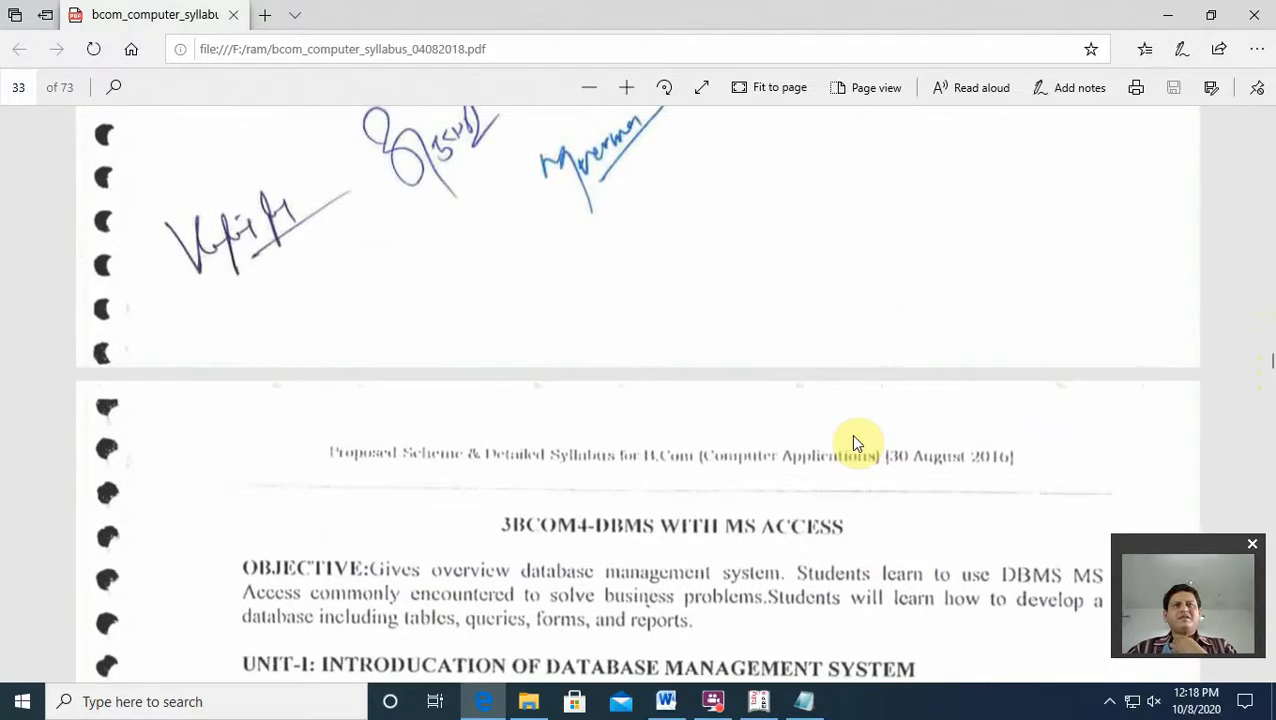
scroll(853, 442, "down", 10)
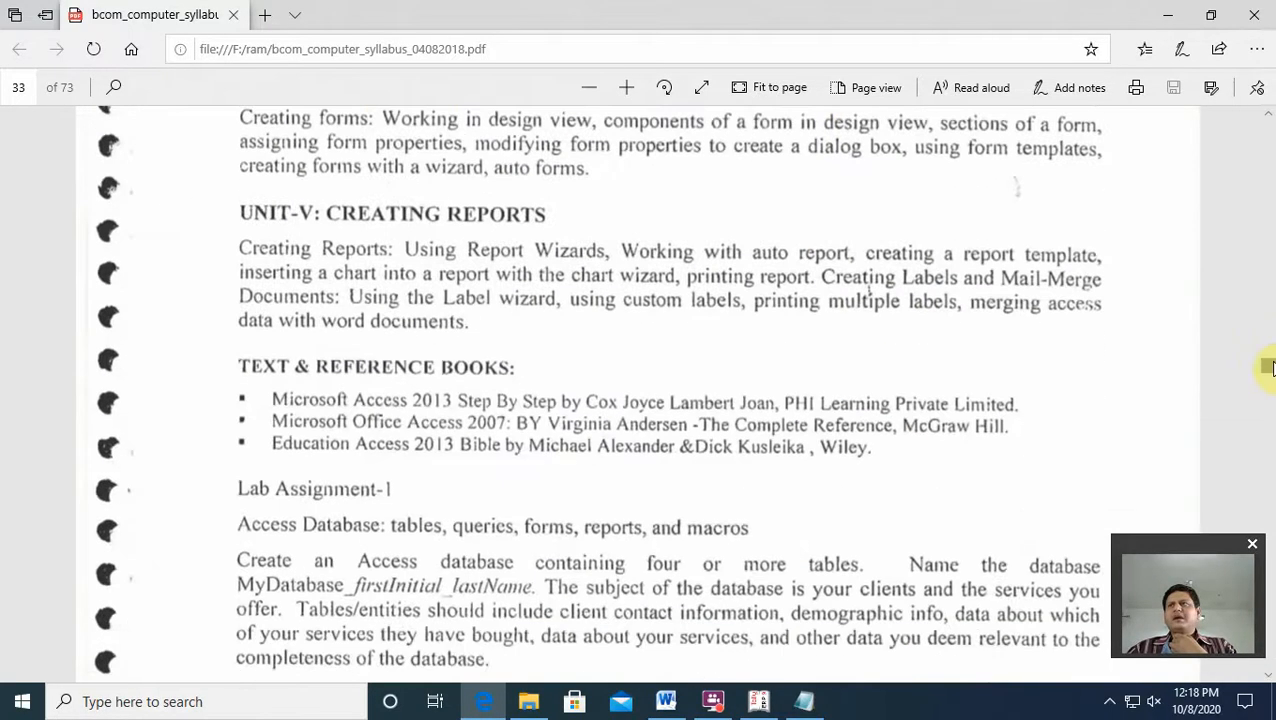
Step: Go to the Tally paper around page 45 of the syllabus and examine its units and Practical Assignment -1
left_click_drag(1268, 368, 1272, 481)
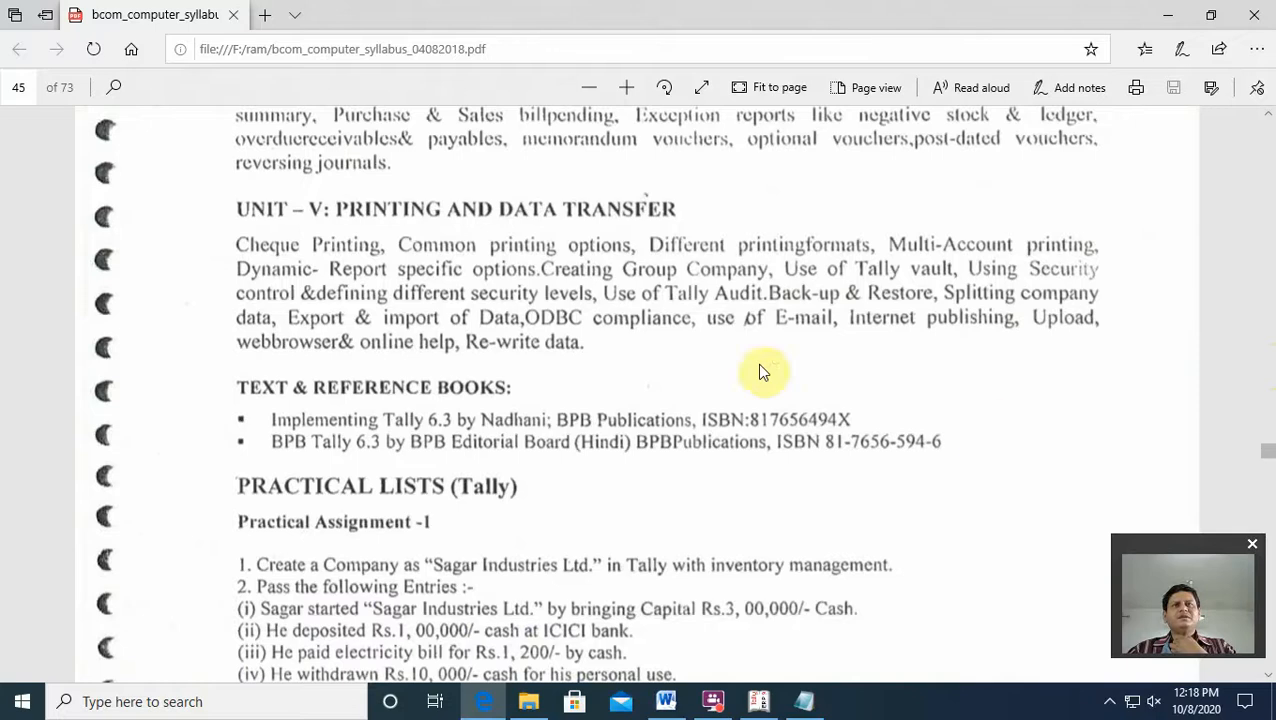
scroll(699, 320, "up", 15)
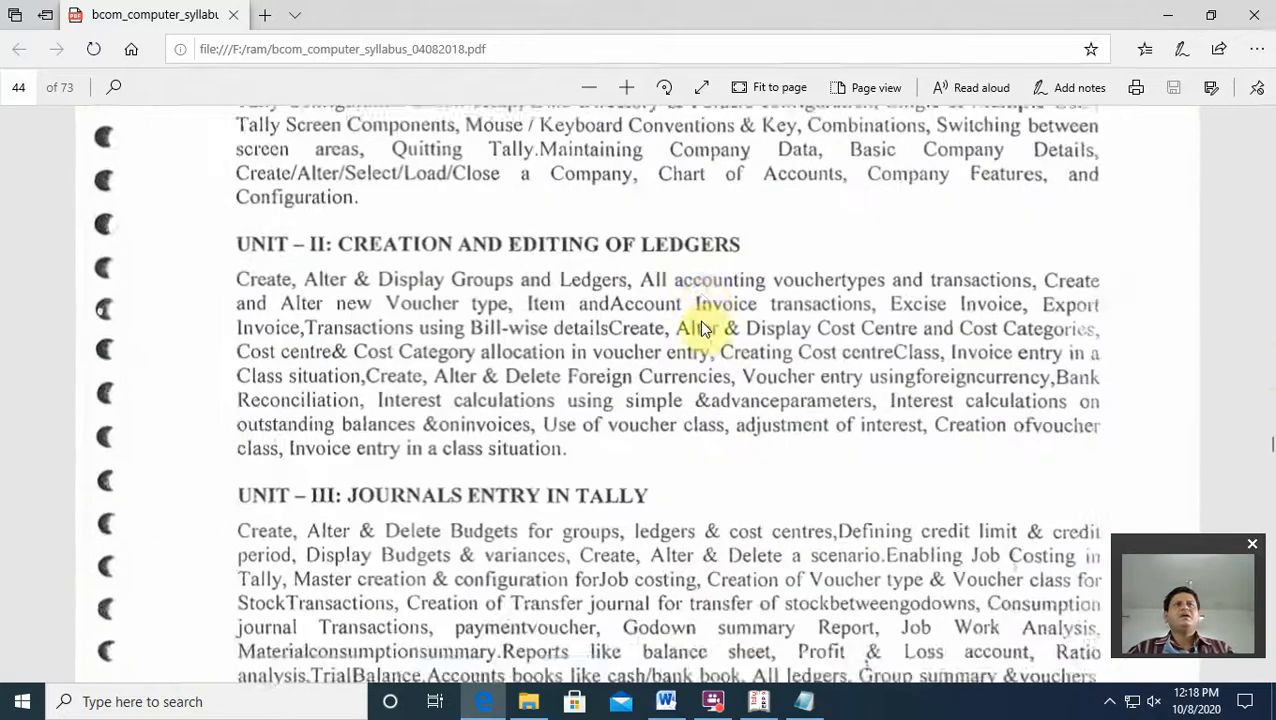
scroll(699, 320, "up", 3)
scroll(699, 320, "down", 10)
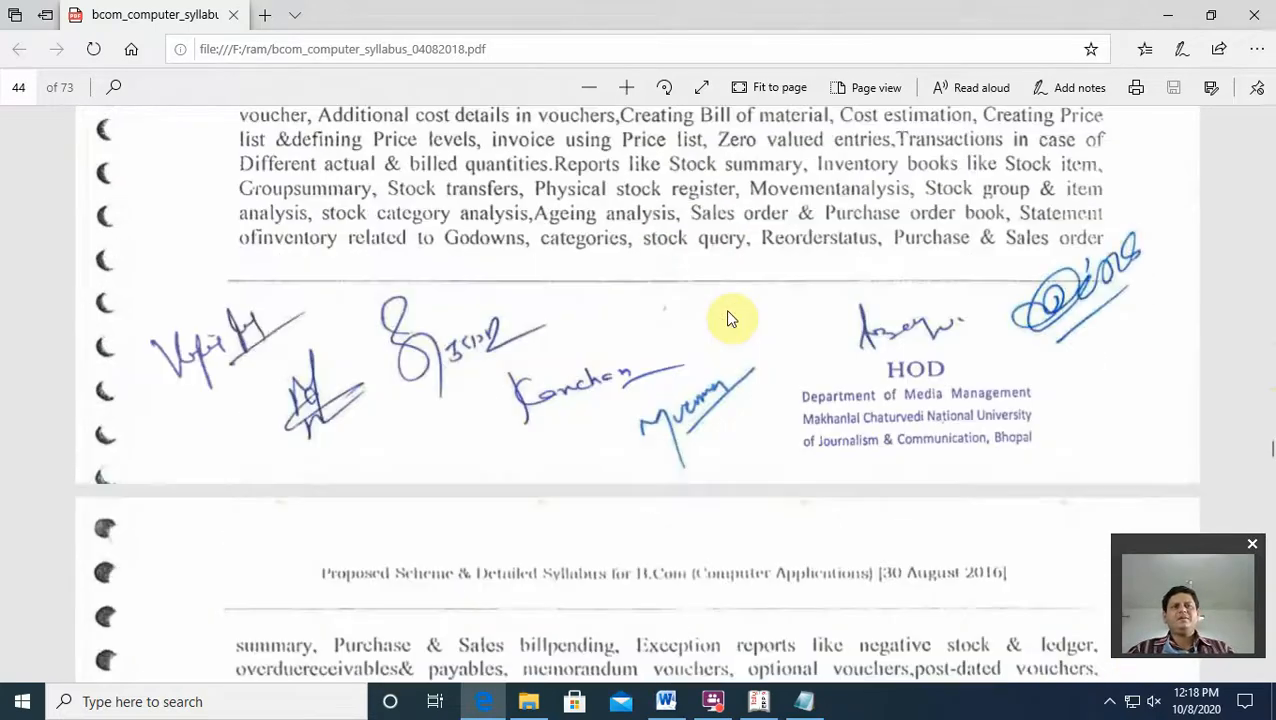
scroll(728, 317, "down", 10)
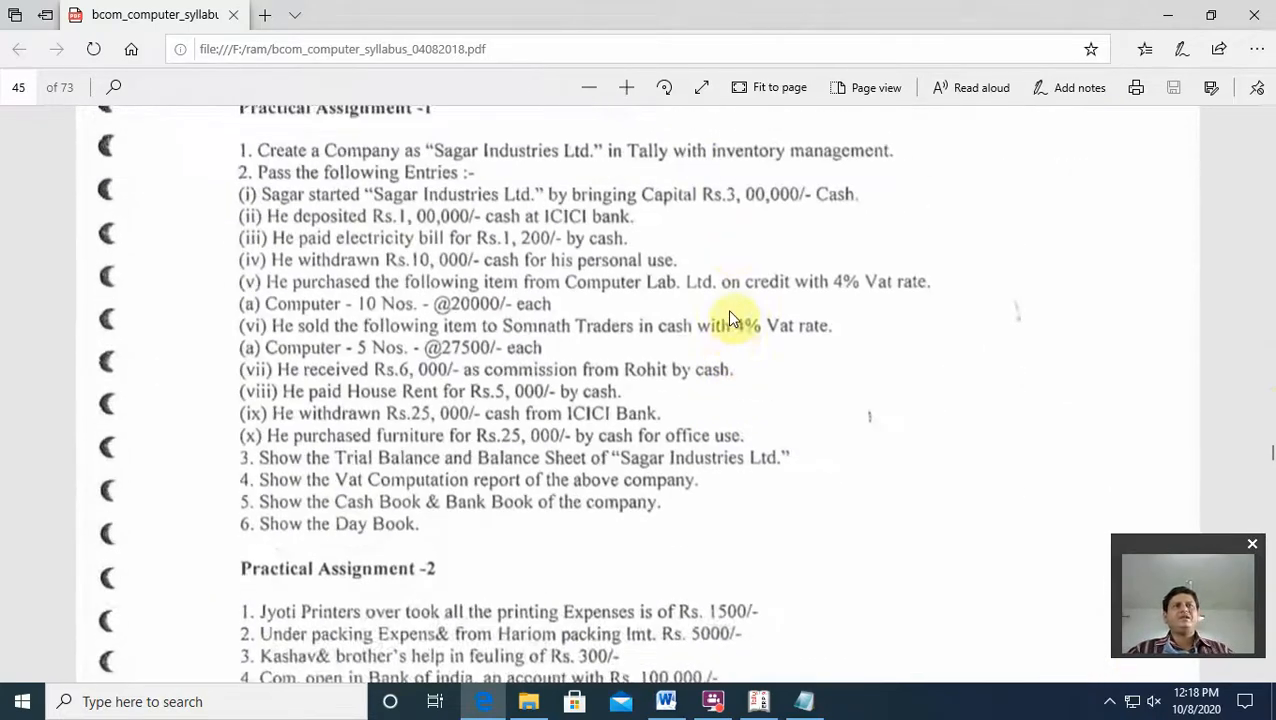
Step: Recheck the Tally paper's Unit V, its reference books and Practical Assignment -1 on syllabus page 45
scroll(730, 300, "up", 3)
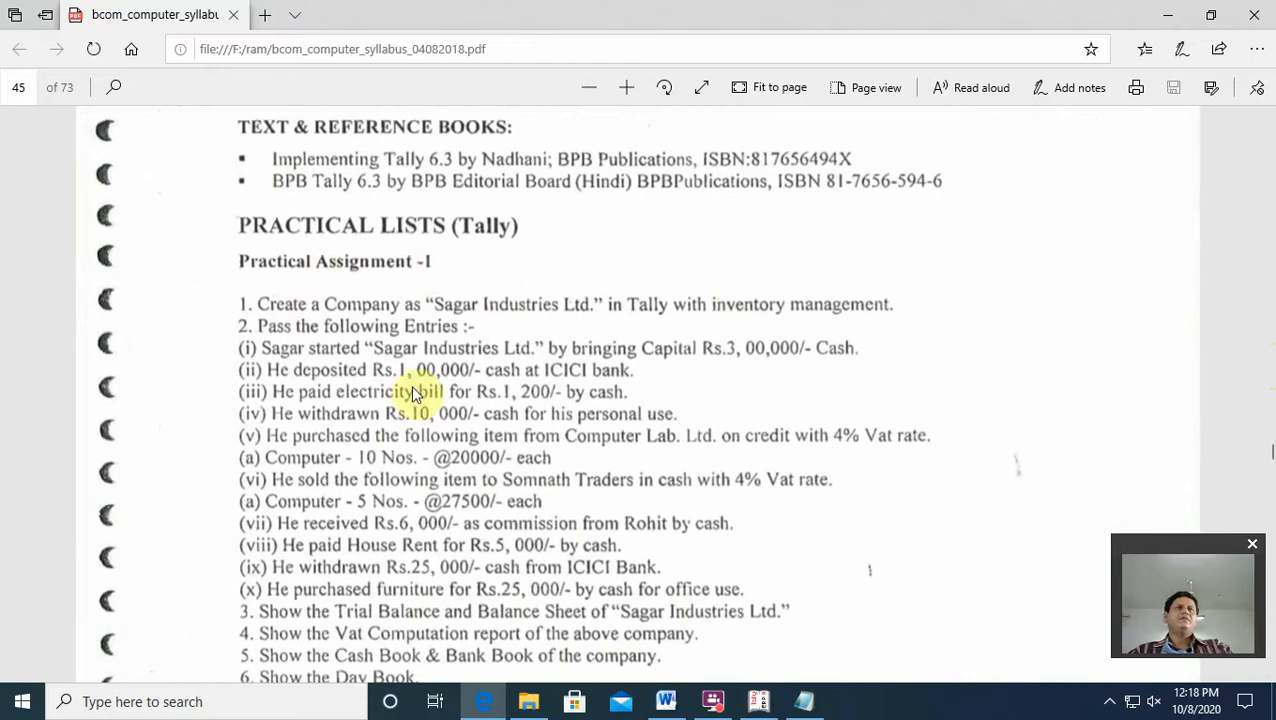
scroll(561, 333, "up", 5)
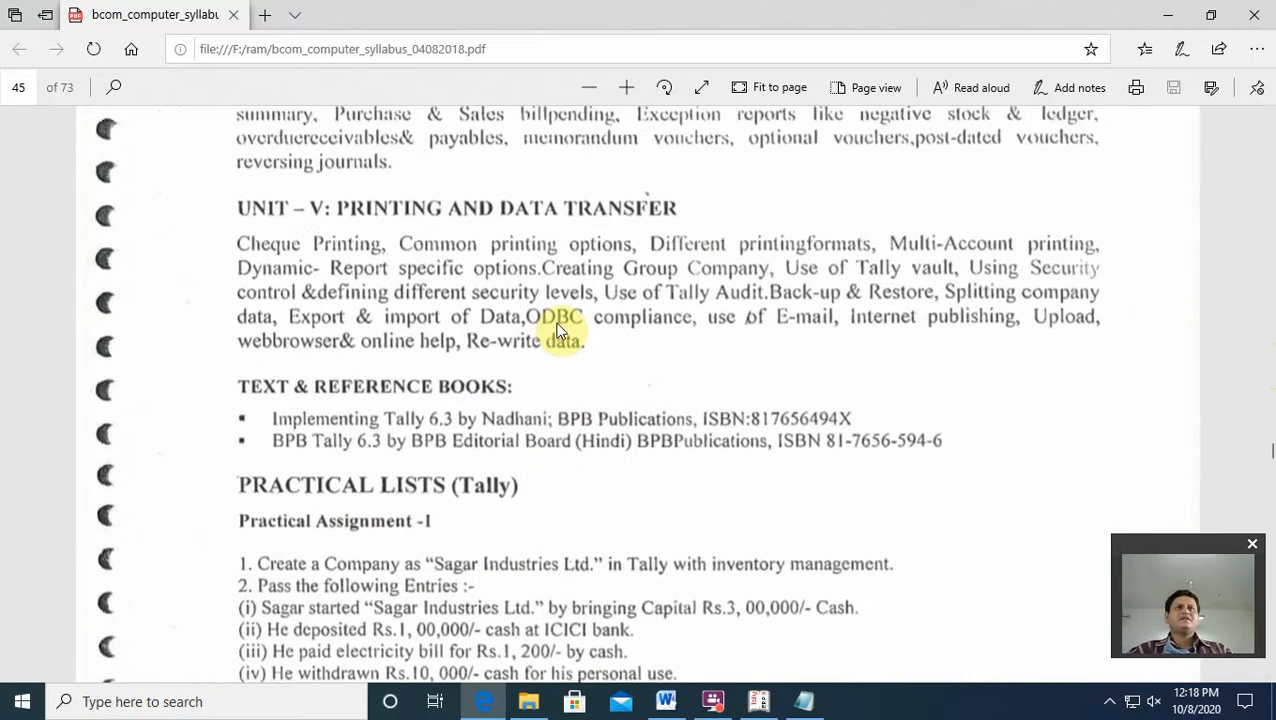
scroll(561, 328, "up", 3)
scroll(565, 322, "down", 9)
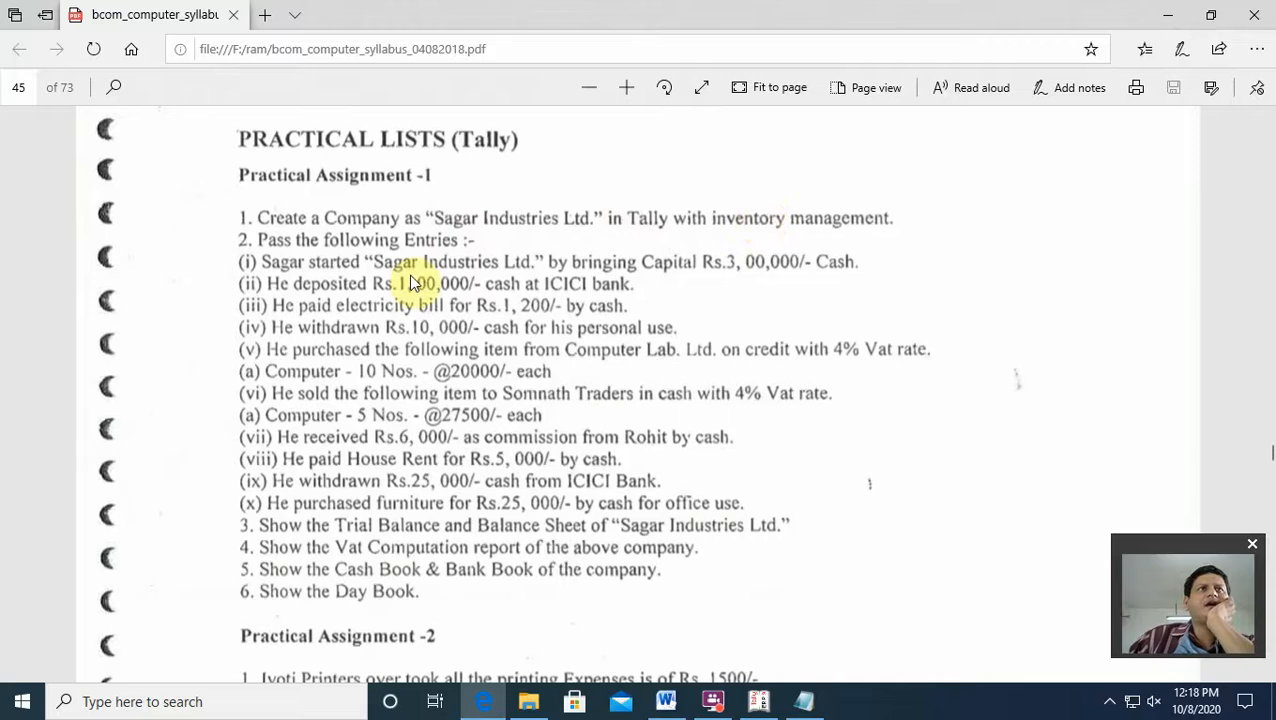
scroll(455, 285, "down", 5)
Step: Examine Practical Assignment -3 on page 46, then enlarge the opening balances and opening stock list below it
scroll(456, 288, "down", 10)
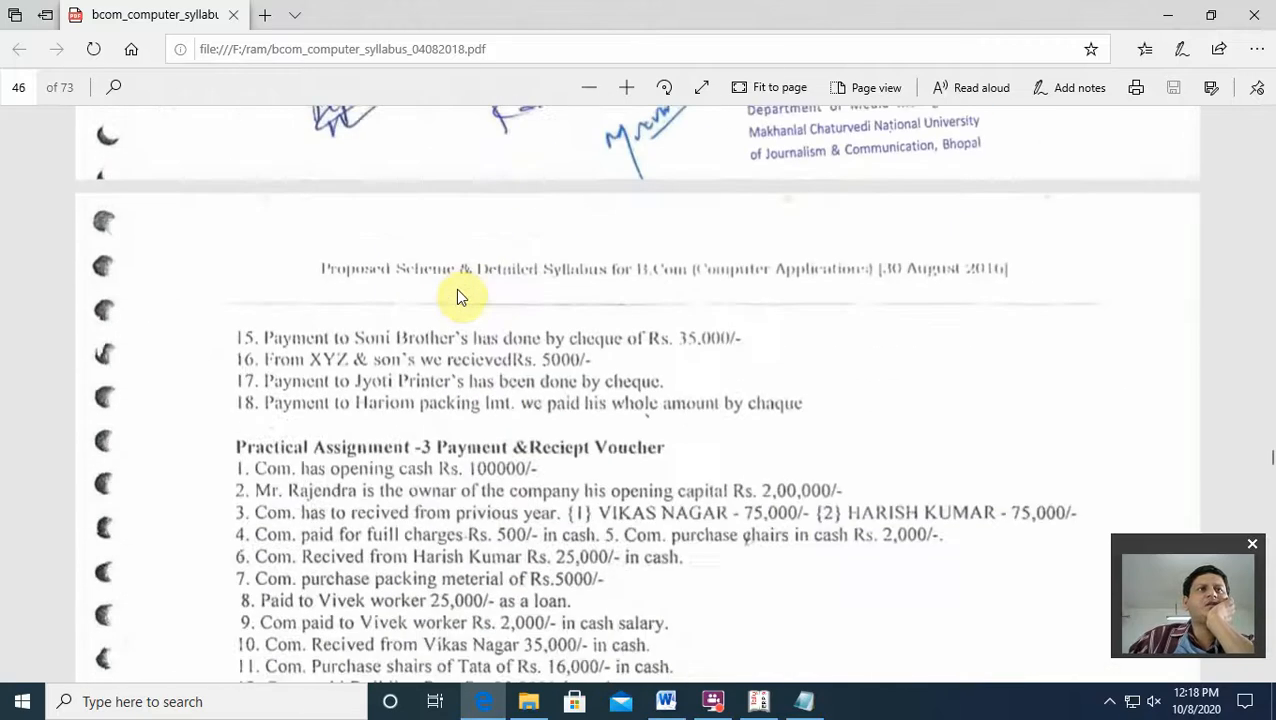
scroll(456, 288, "down", 3)
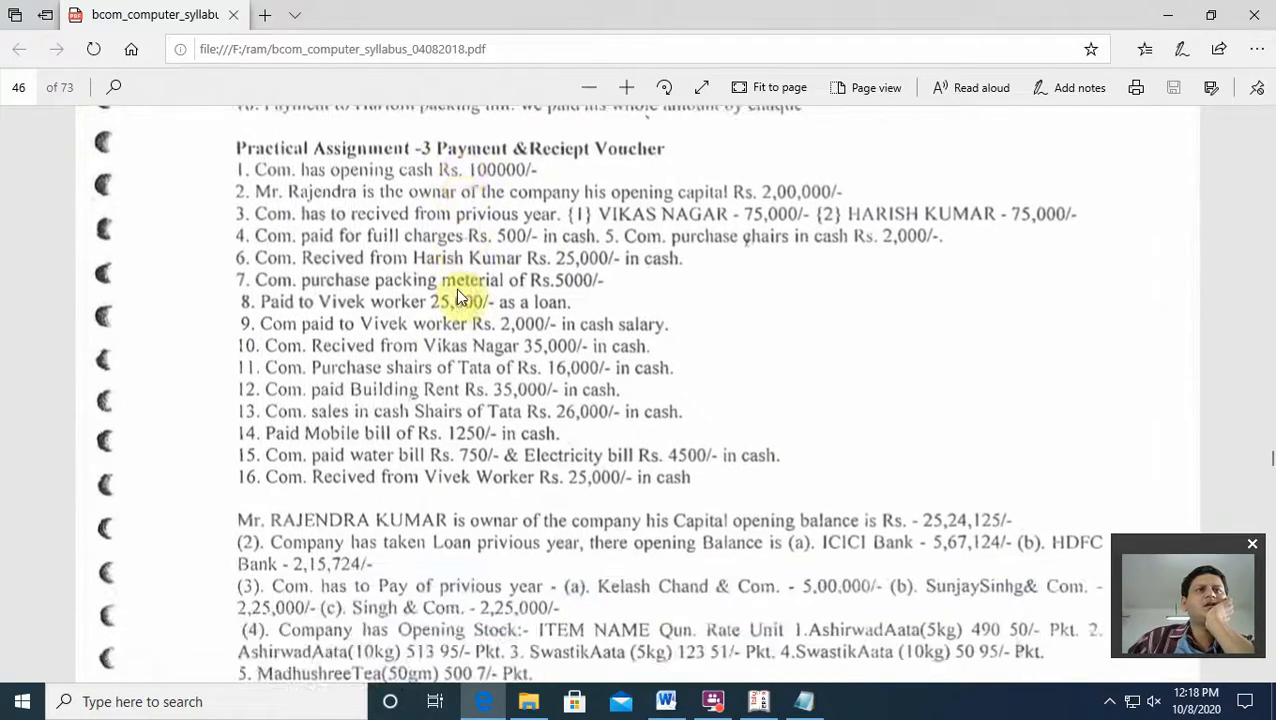
scroll(457, 295, "down", 1)
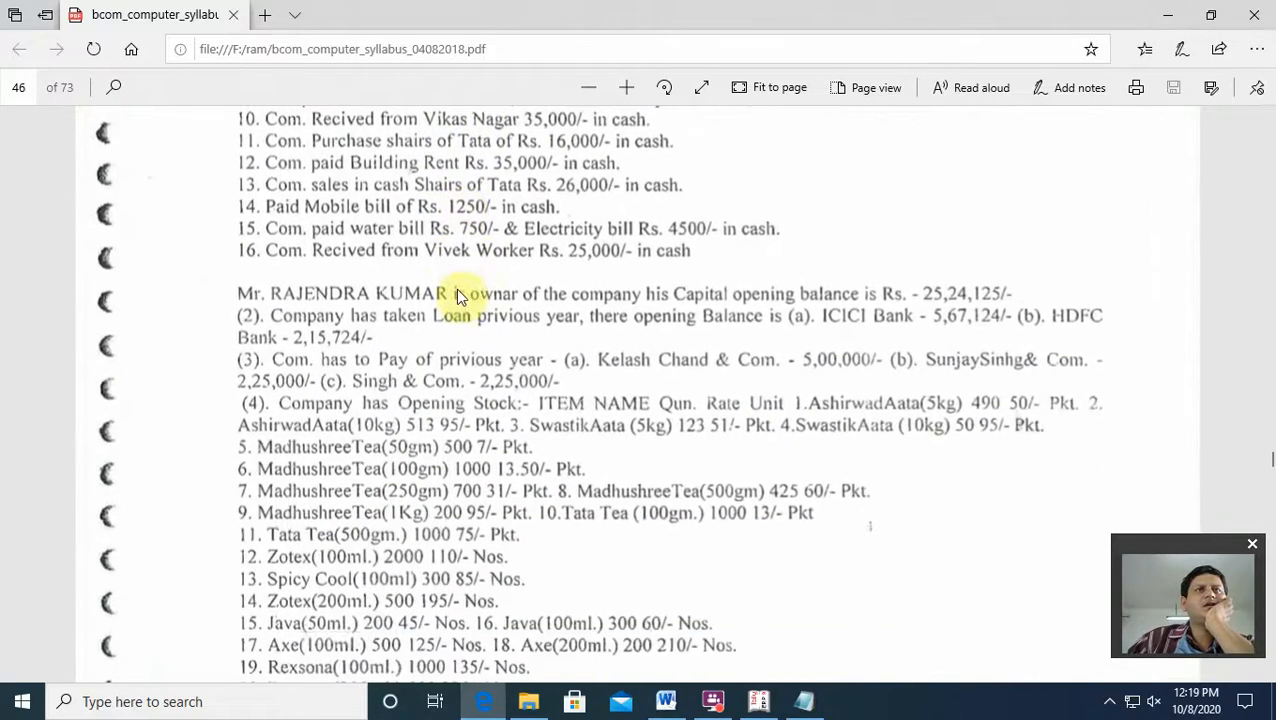
scroll(454, 299, "down", 1)
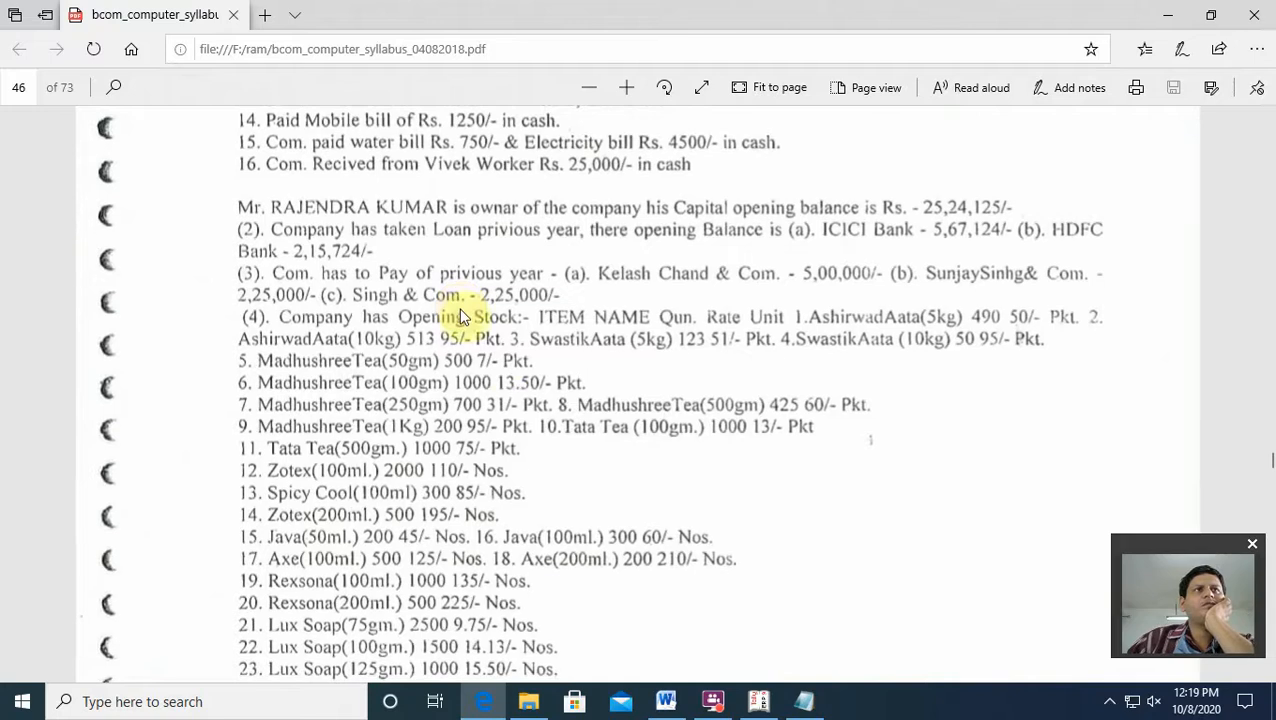
scroll(425, 395, "down", 3)
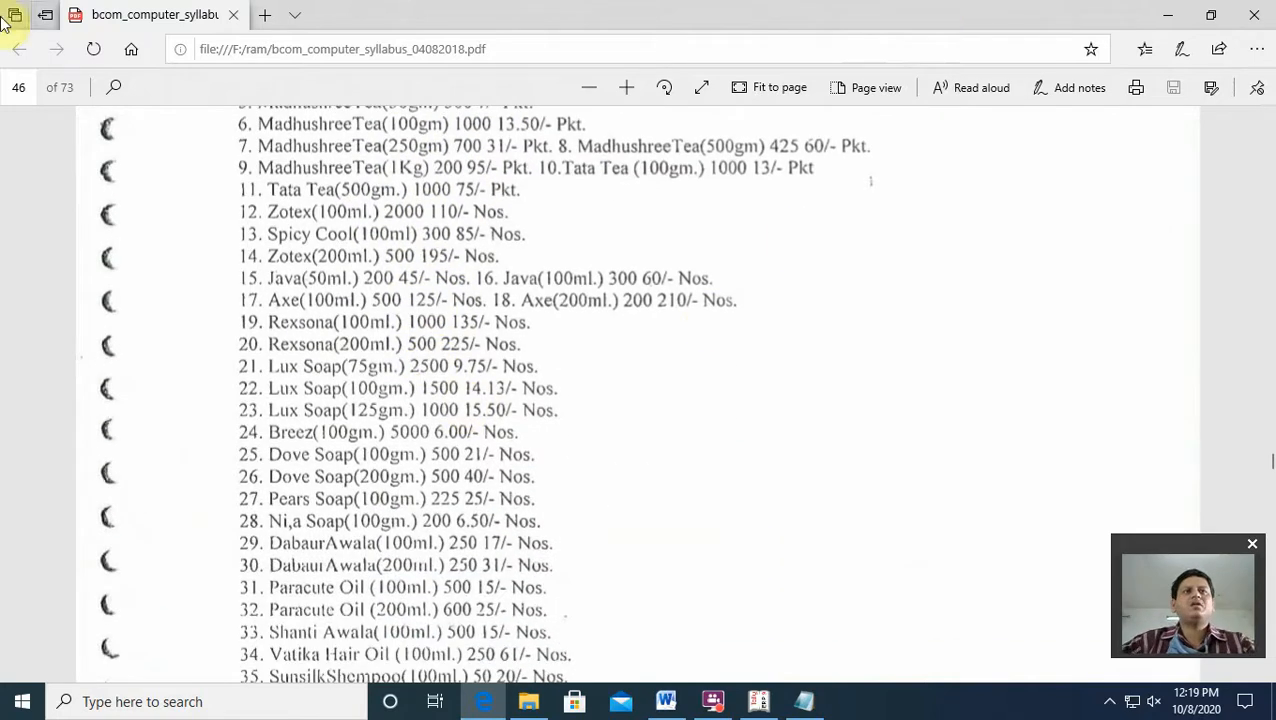
scroll(522, 535, "up", 4)
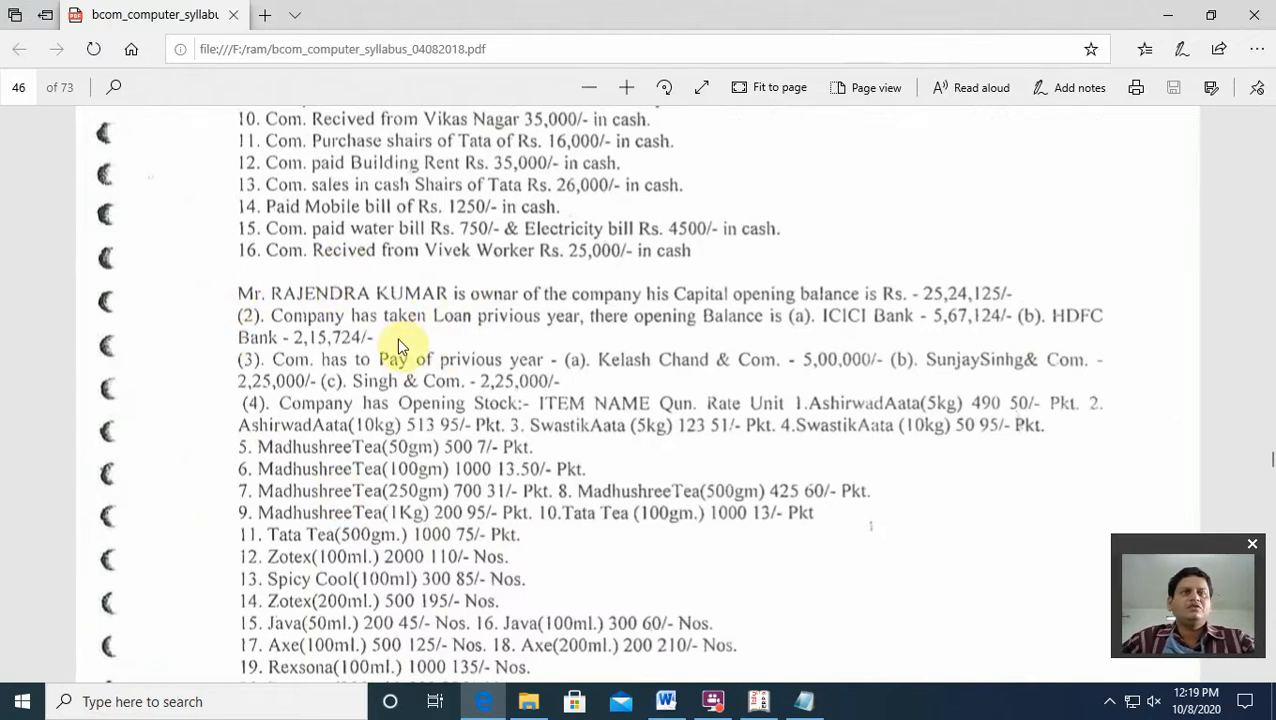
scroll(398, 345, "down", 2)
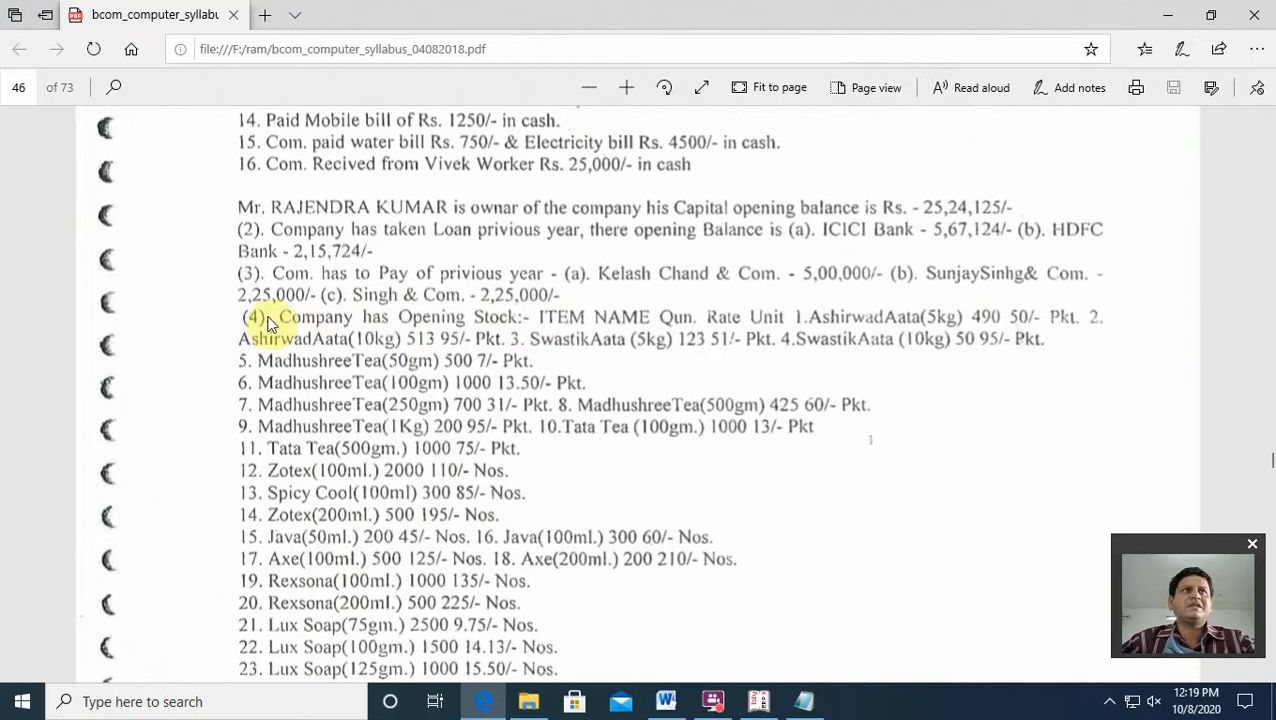
scroll(425, 405, "up", 2, "ctrl")
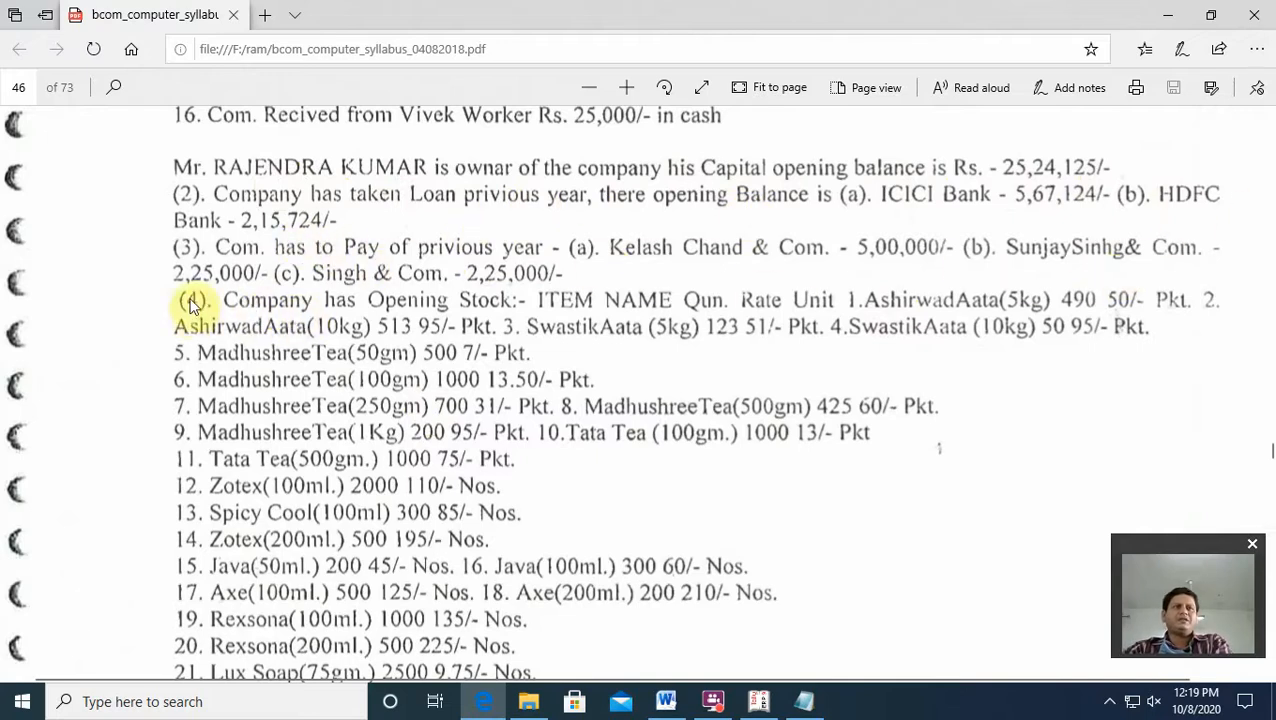
Step: Try to mark the opening stock line, item (4), using the yellow highlighter and a blue pen stroke
left_click(1076, 92)
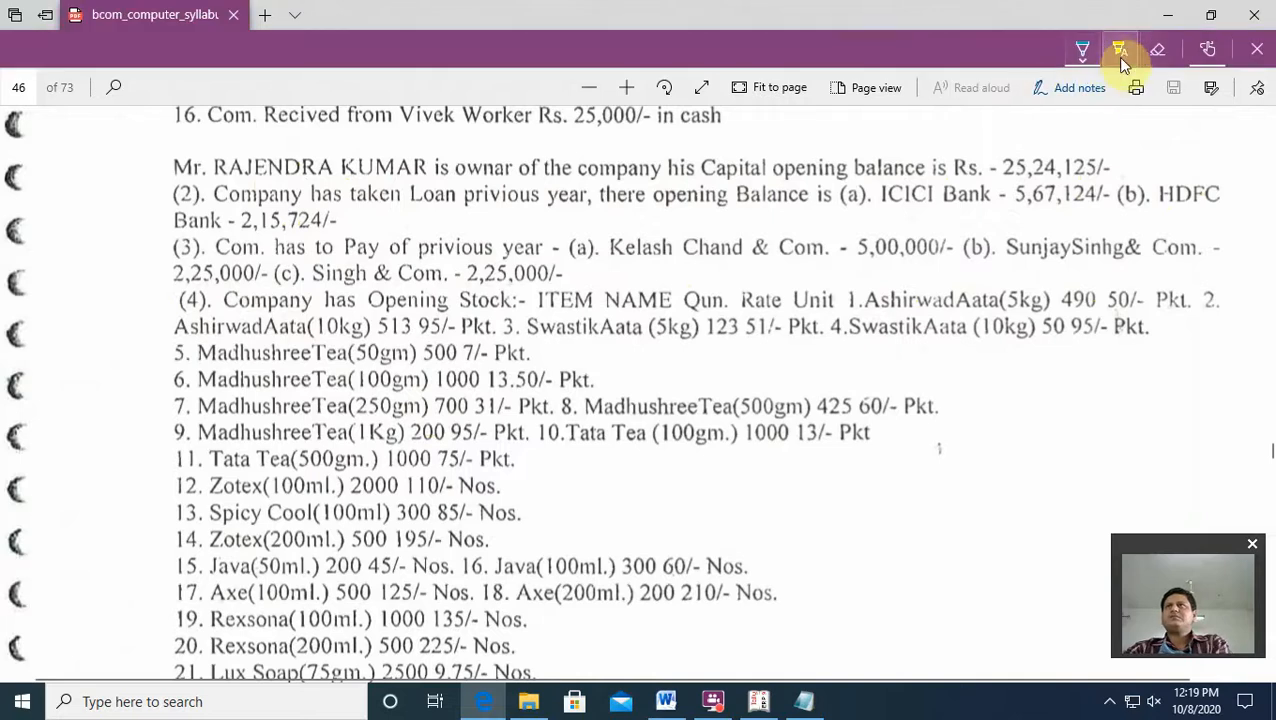
left_click(1121, 52)
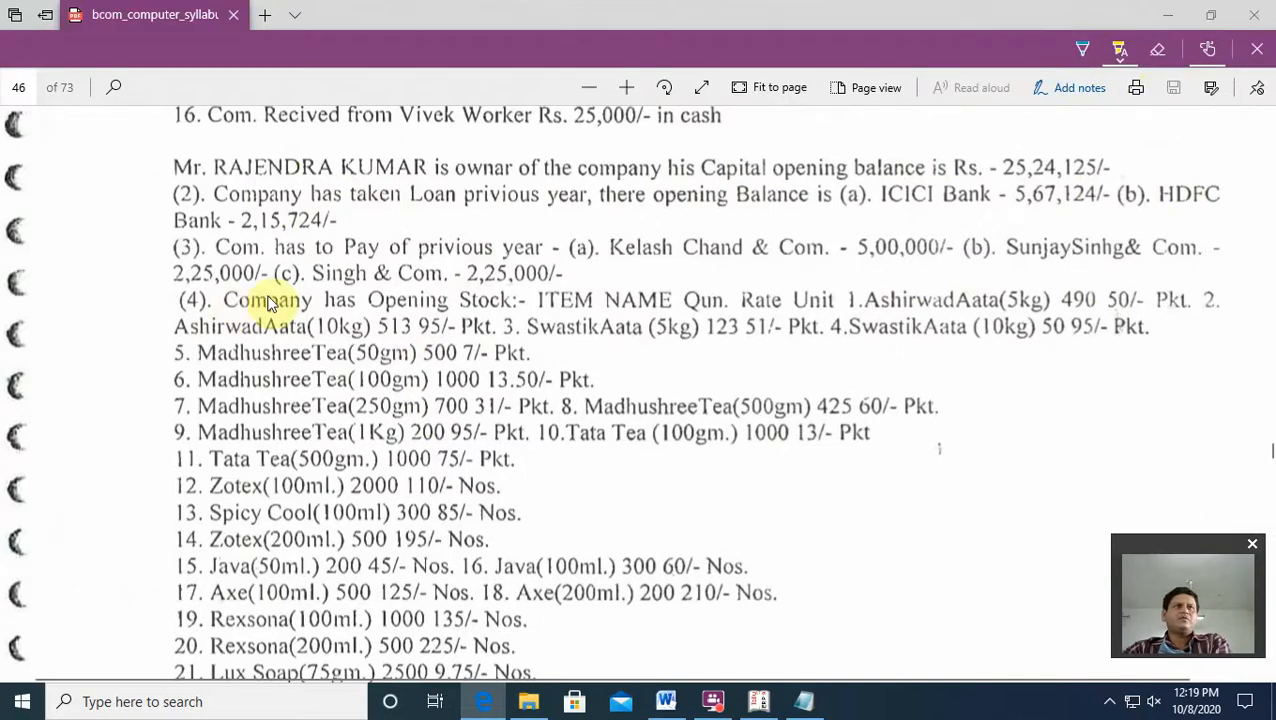
left_click(1121, 52)
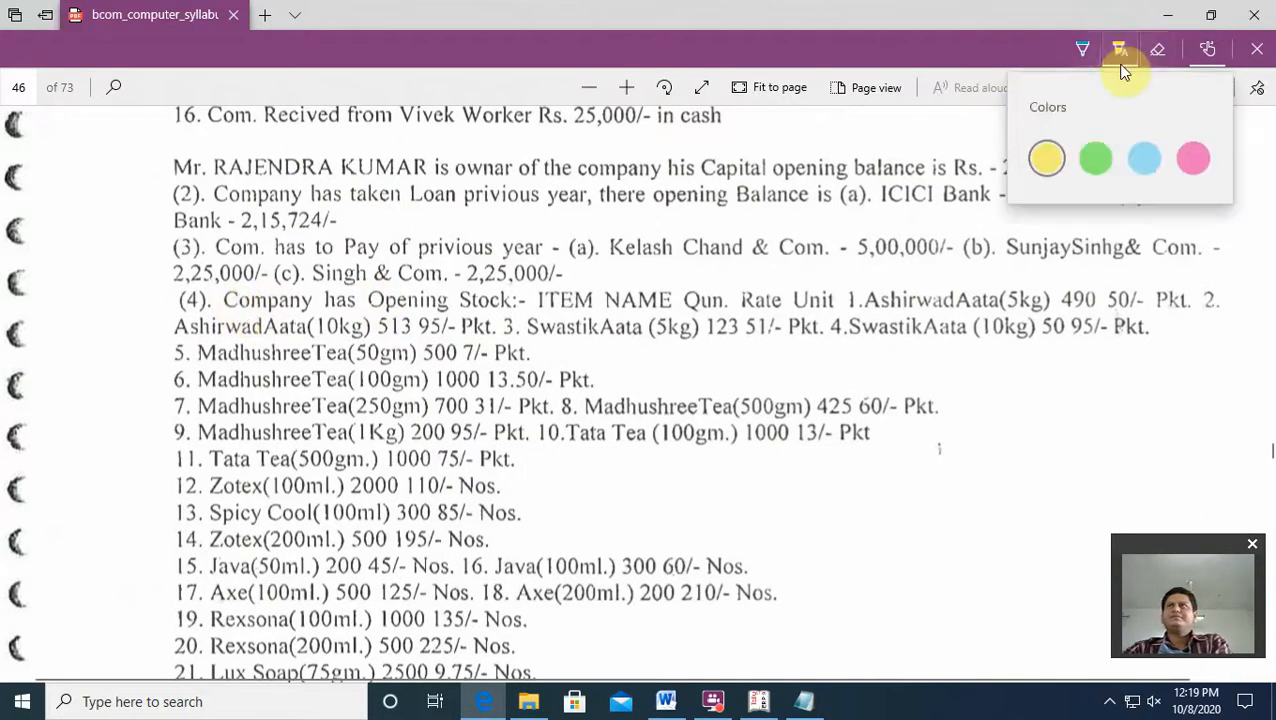
left_click(1037, 156)
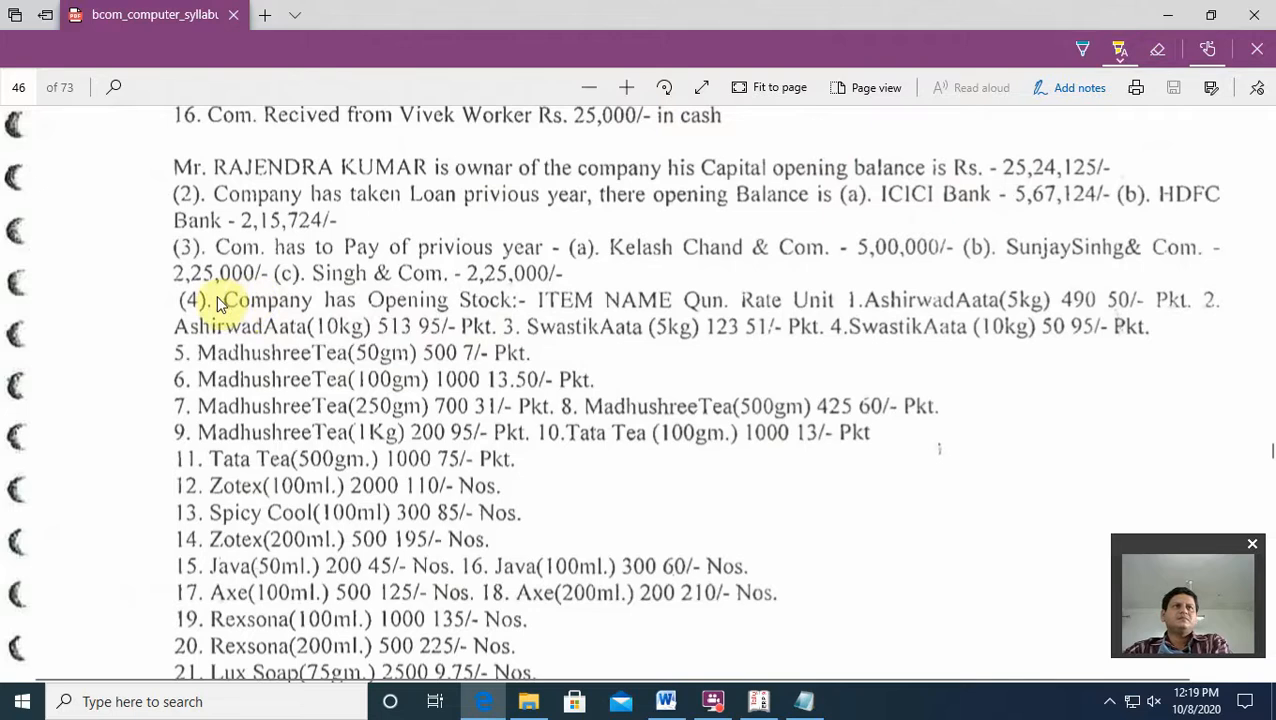
left_click(1082, 50)
left_click_drag(156, 300, 196, 299)
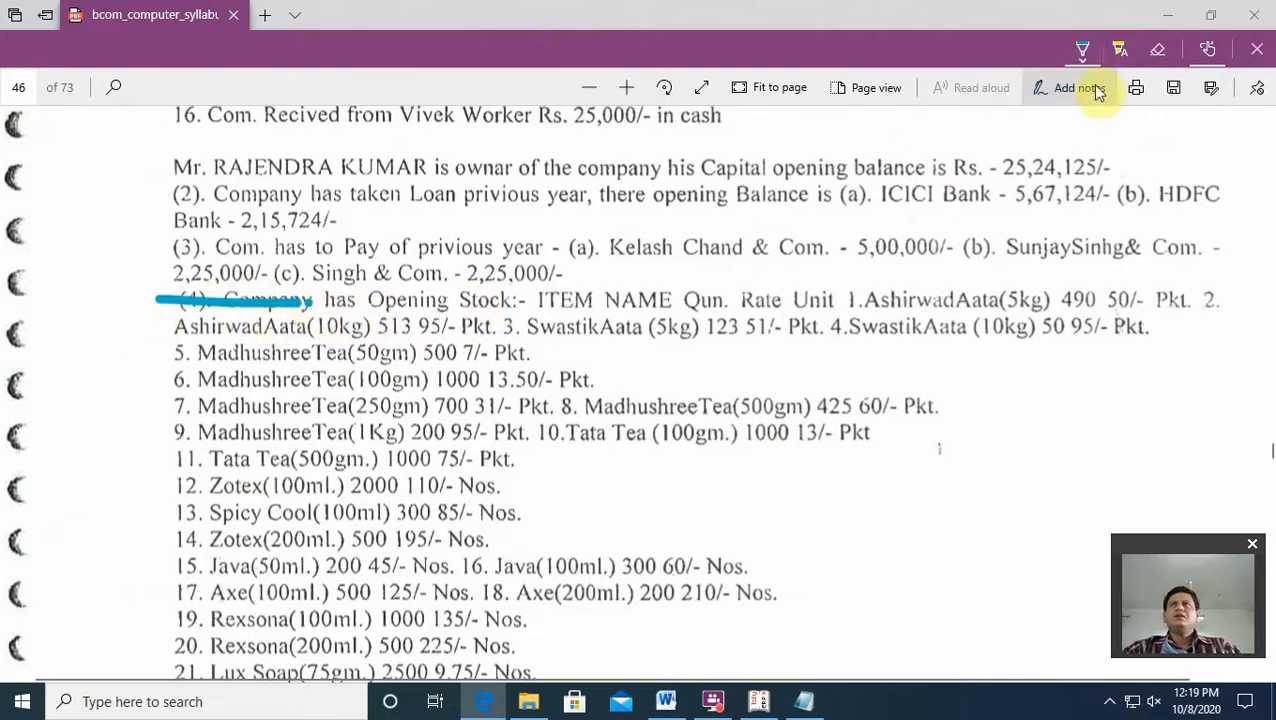
Step: Erase the blue pen stroke over item (4) and reselect the highlighter
left_click(1157, 55)
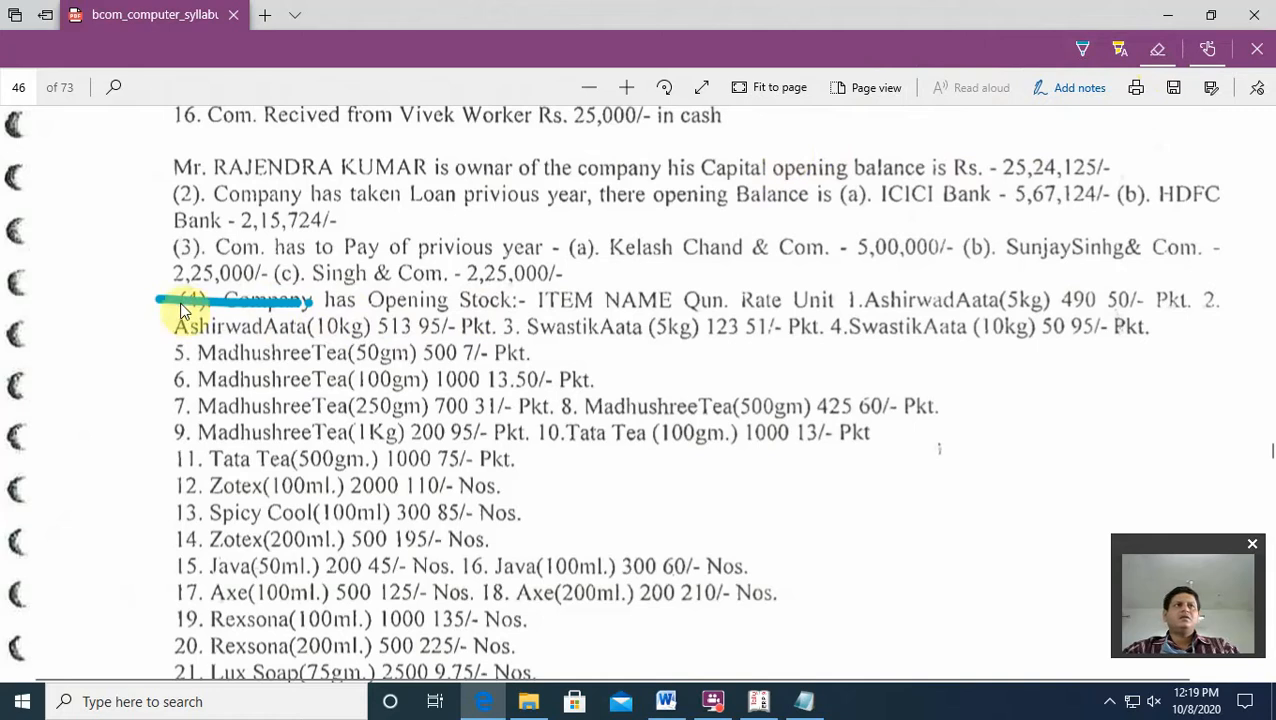
left_click_drag(172, 307, 336, 300)
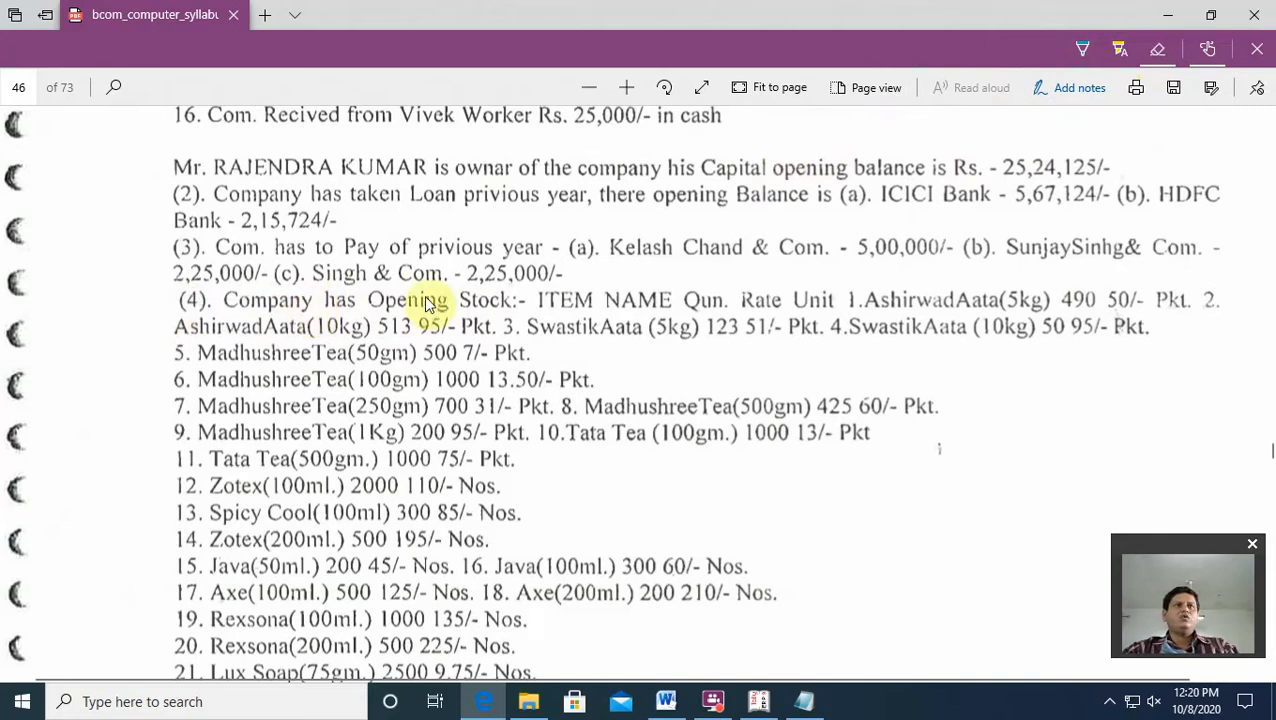
left_click(1120, 50)
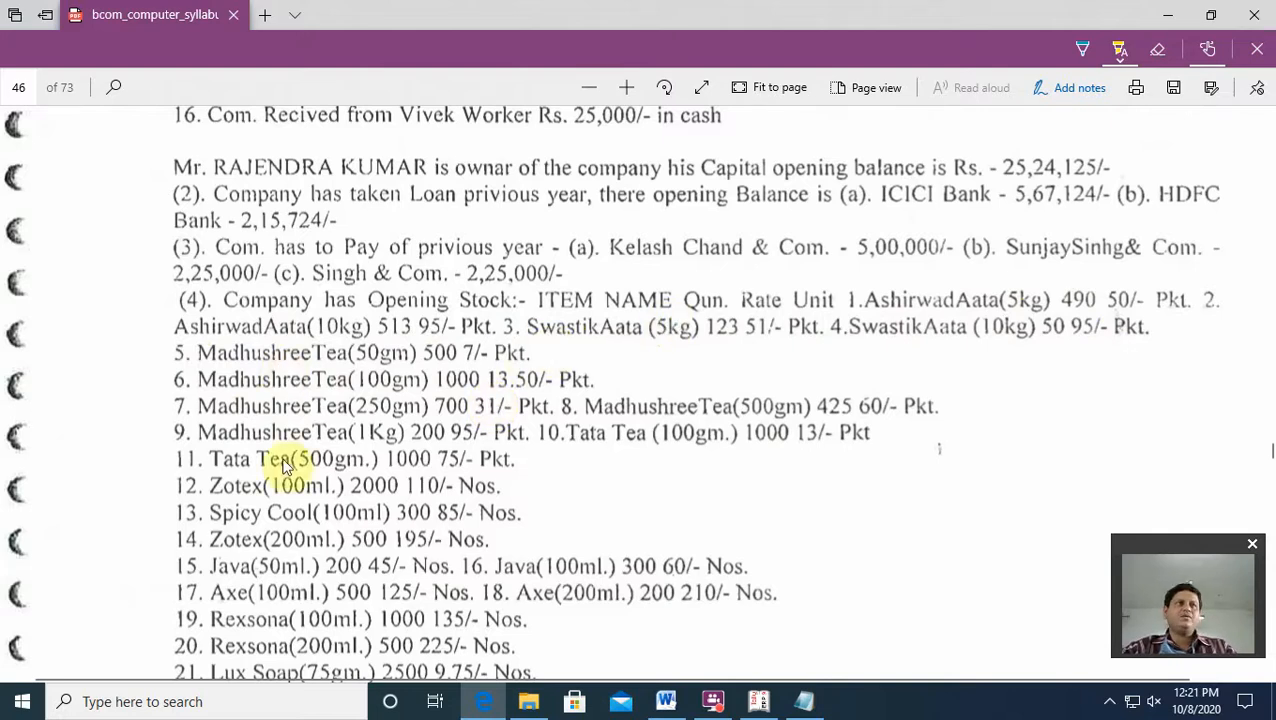
Step: Examine the opening stock items through number 51 and the fixed asset opening balances on pages 46 and 47
scroll(302, 452, "down", 3)
scroll(300, 452, "down", 8)
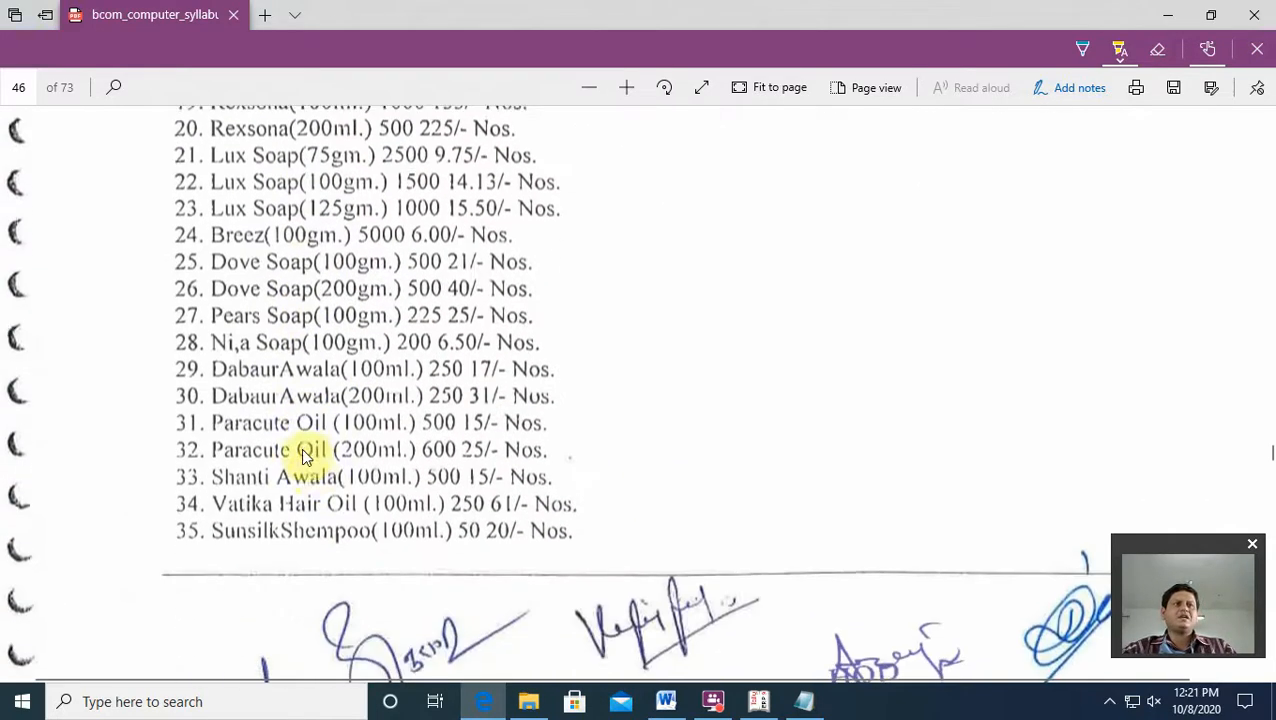
scroll(426, 470, "down", 18)
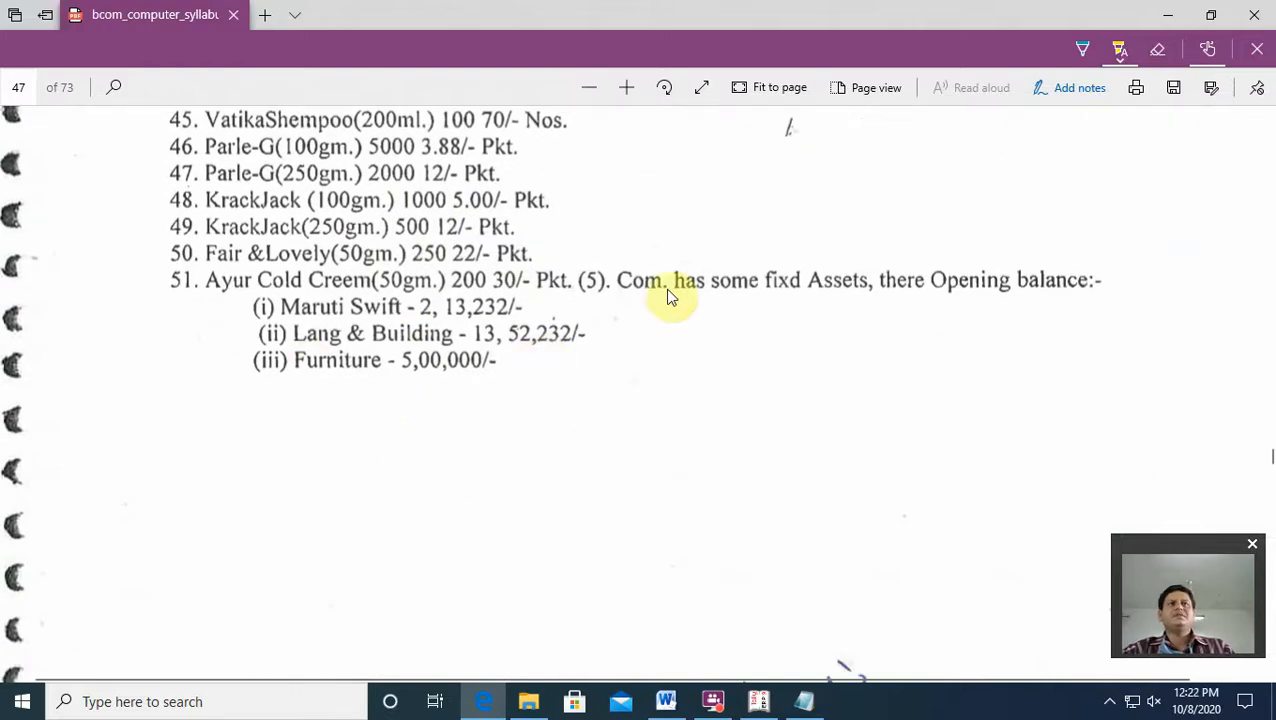
scroll(588, 340, "down", 4)
scroll(586, 338, "down", 20)
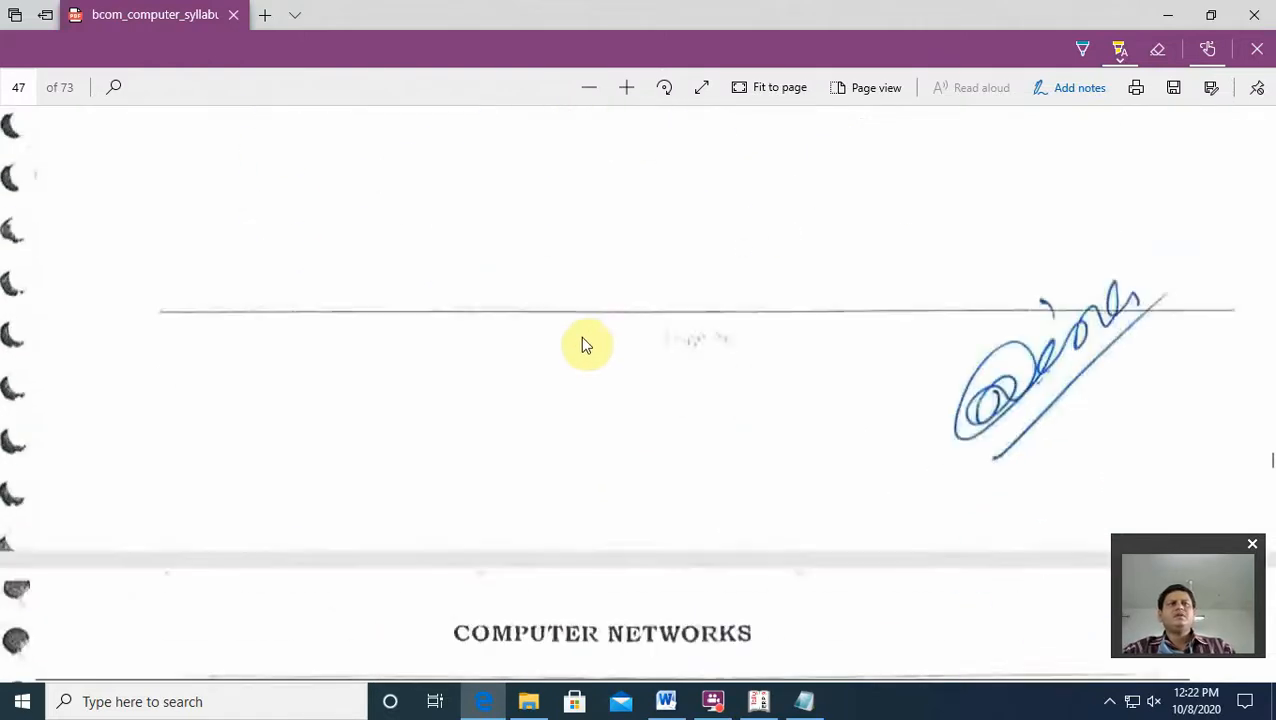
scroll(576, 346, "up", 8)
scroll(576, 347, "up", 12)
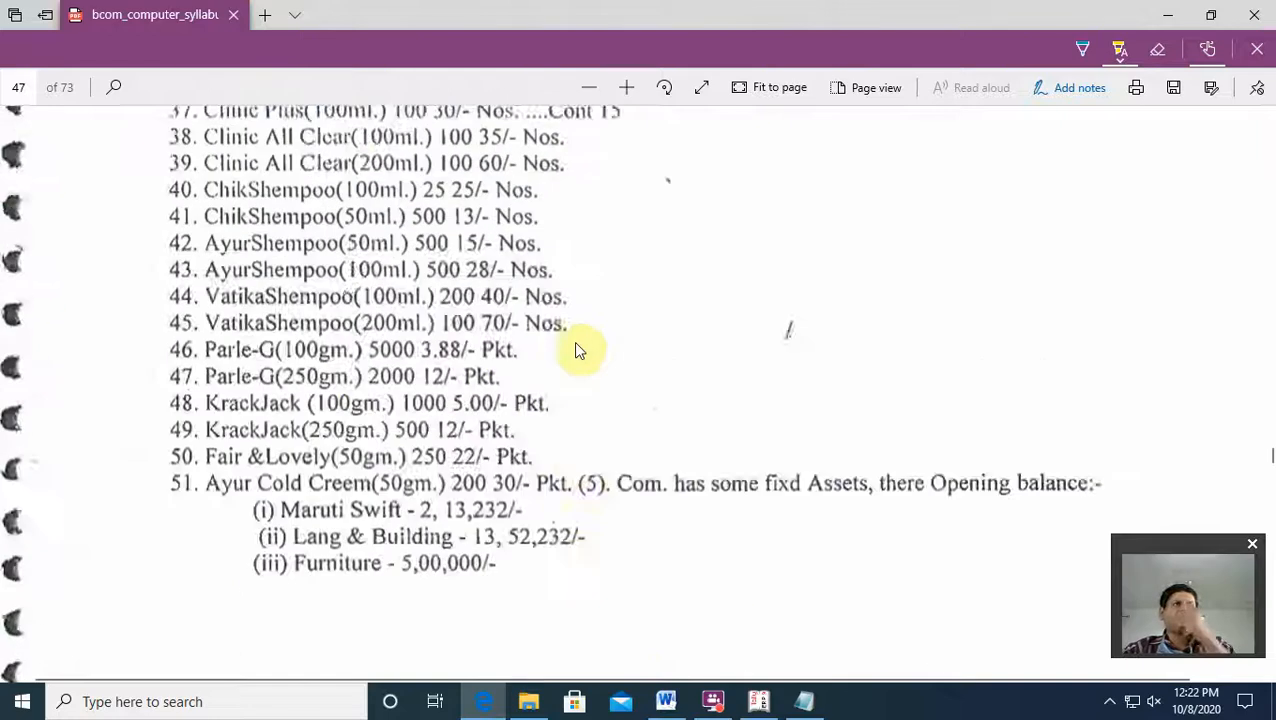
scroll(572, 363, "up", 12)
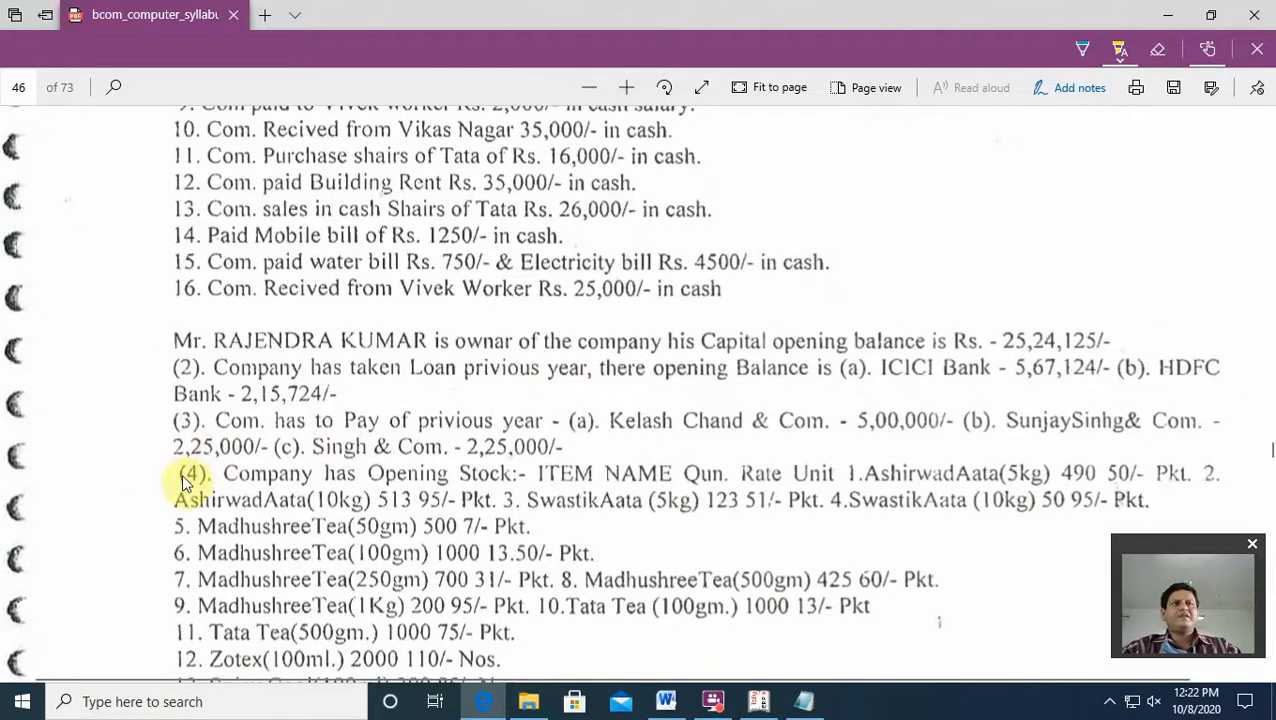
scroll(558, 345, "down", 10)
scroll(558, 424, "down", 12)
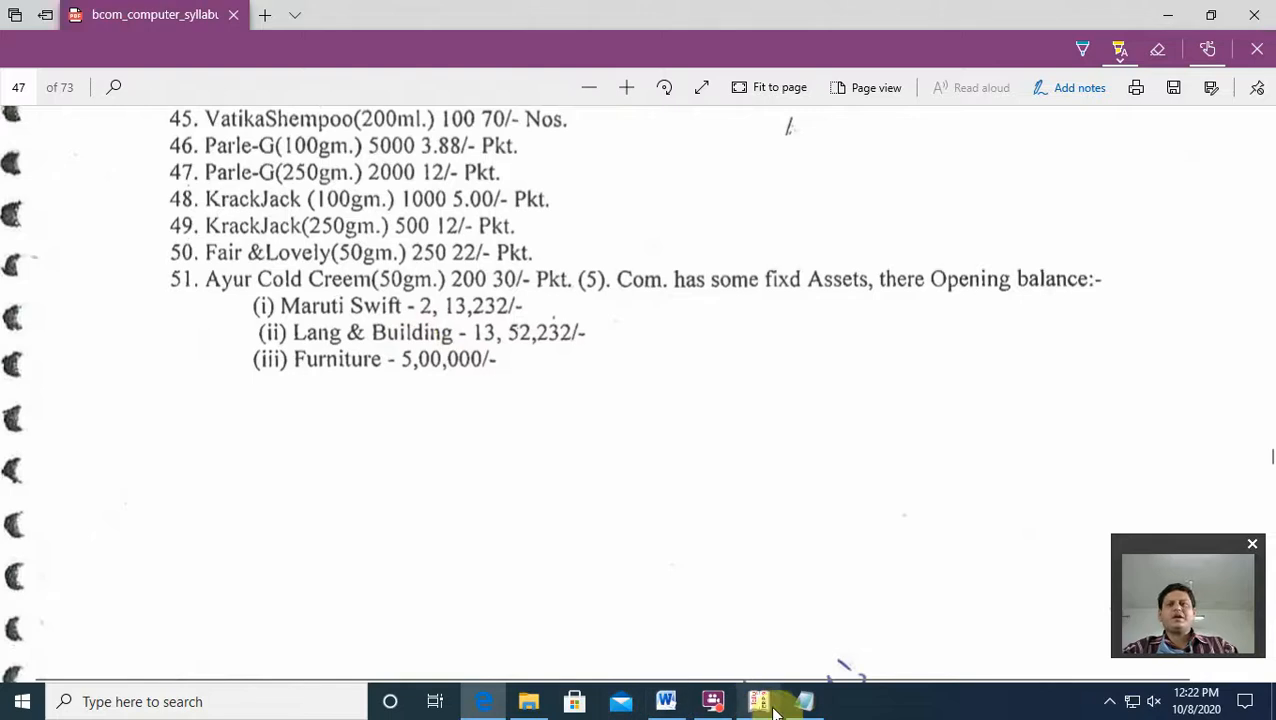
Step: Switch to Notepad and bring up the Lab exercise 2 journal-entry questions
left_click(804, 701)
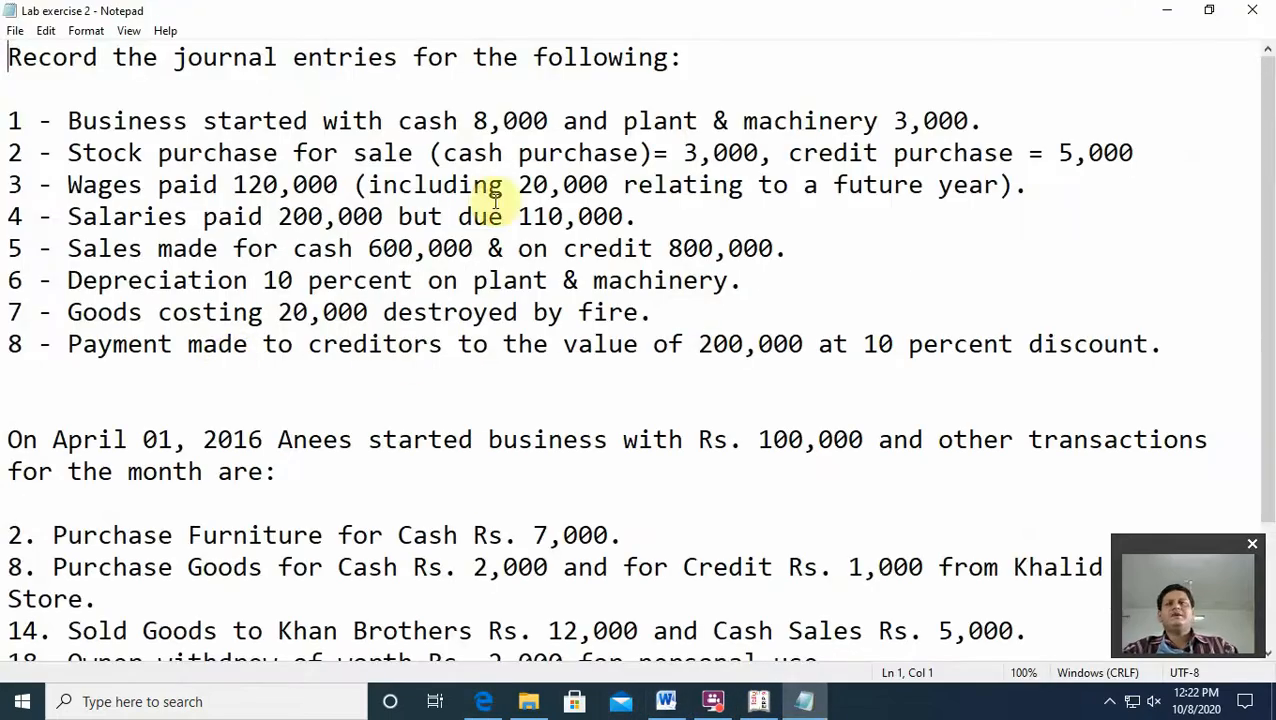